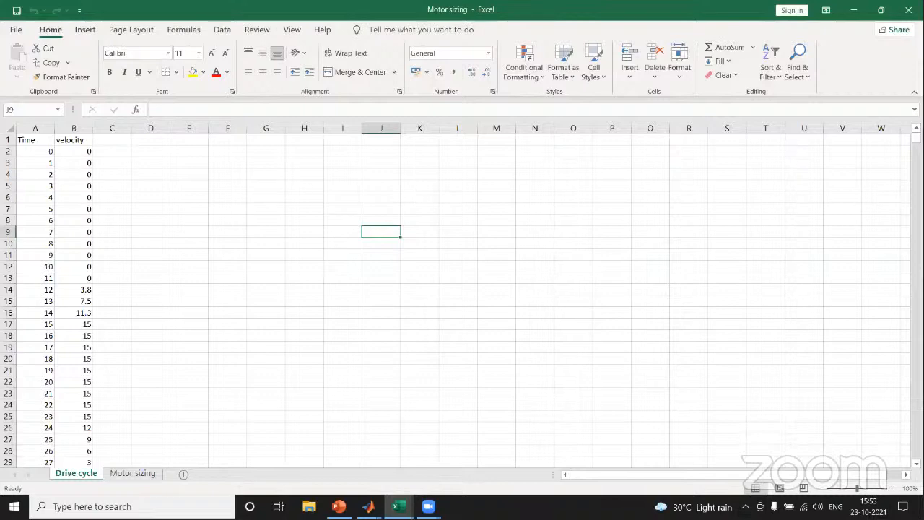
Step: Look through the time and velocity data on the Drive cycle sheet
{"action": "scroll", "coordinate": [462, 300], "scroll_direction": "down", "scroll_amount": 2}
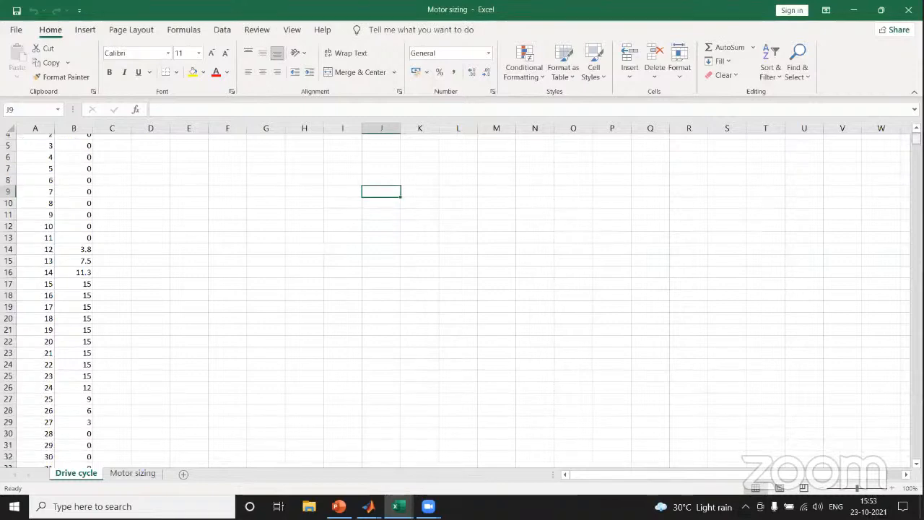
{"action": "scroll", "coordinate": [462, 301], "scroll_direction": "down", "scroll_amount": 20}
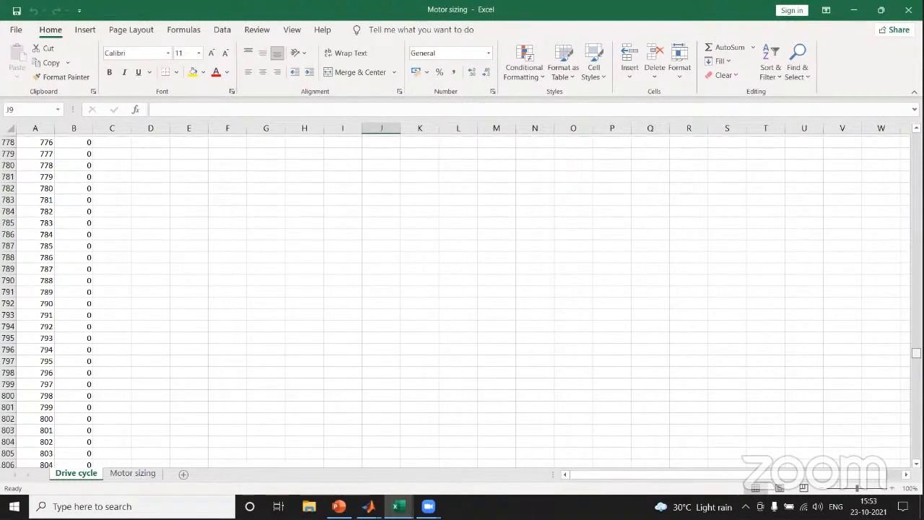
{"action": "scroll", "coordinate": [462, 301], "scroll_direction": "down", "scroll_amount": 15}
{"action": "scroll", "coordinate": [462, 300], "scroll_direction": "up", "scroll_amount": 20}
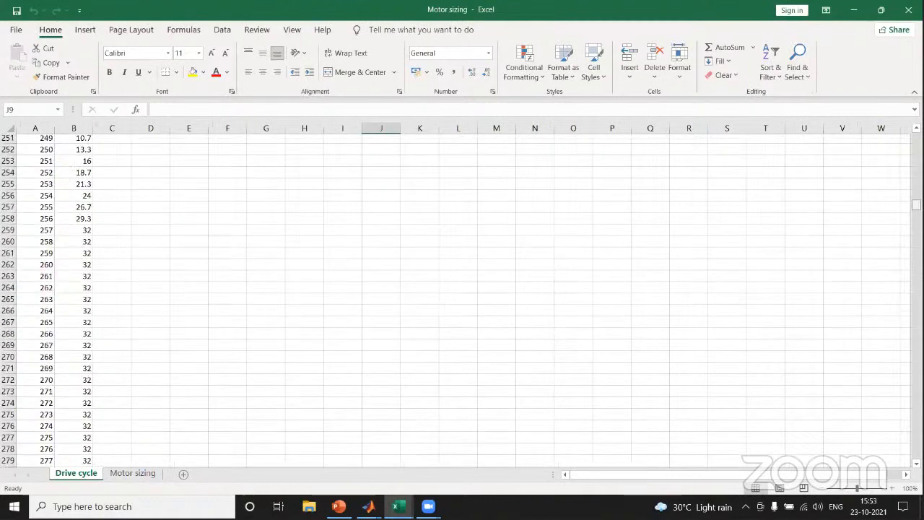
{"action": "scroll", "coordinate": [462, 300], "scroll_direction": "up", "scroll_amount": 20}
Step: On the Motor sizing sheet, enter the heading "Vehicle parameters" in A1 and widen column A to fit it
{"action": "left_click", "coordinate": [134, 473]}
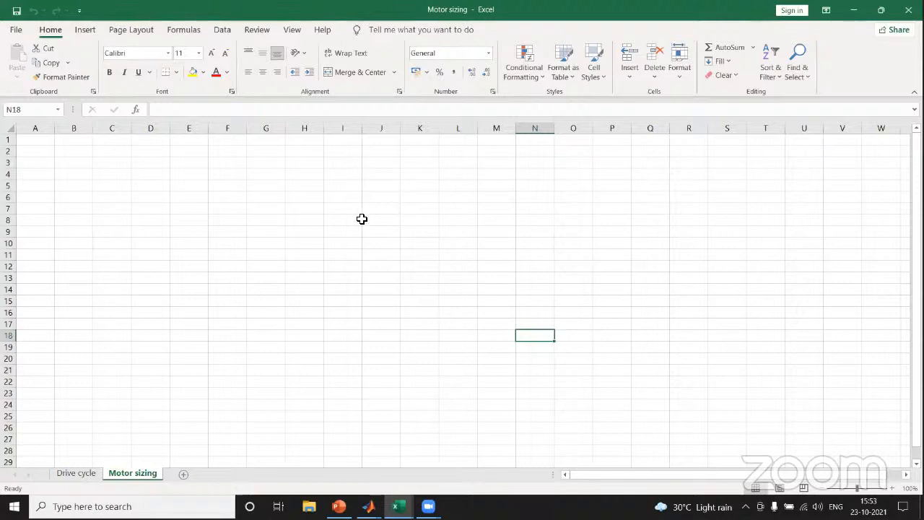
{"action": "double_click", "coordinate": [43, 140]}
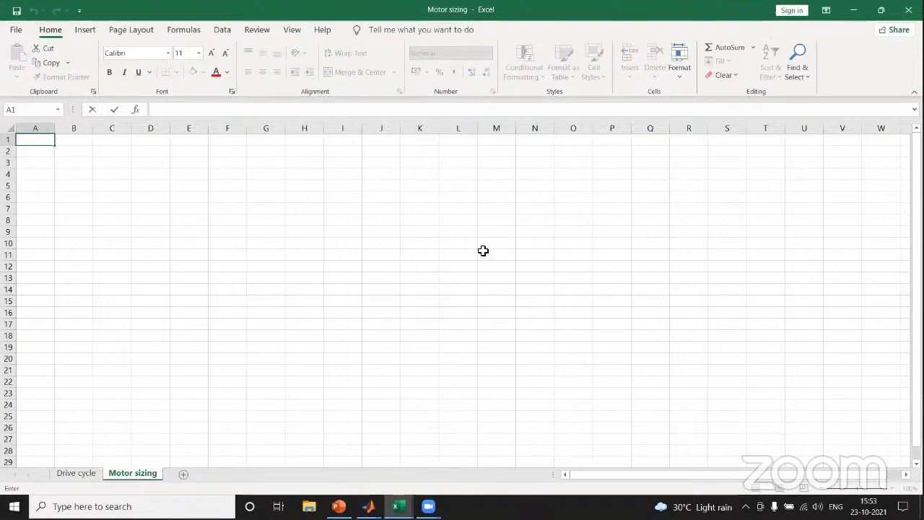
{"action": "type", "text": "Ve"}
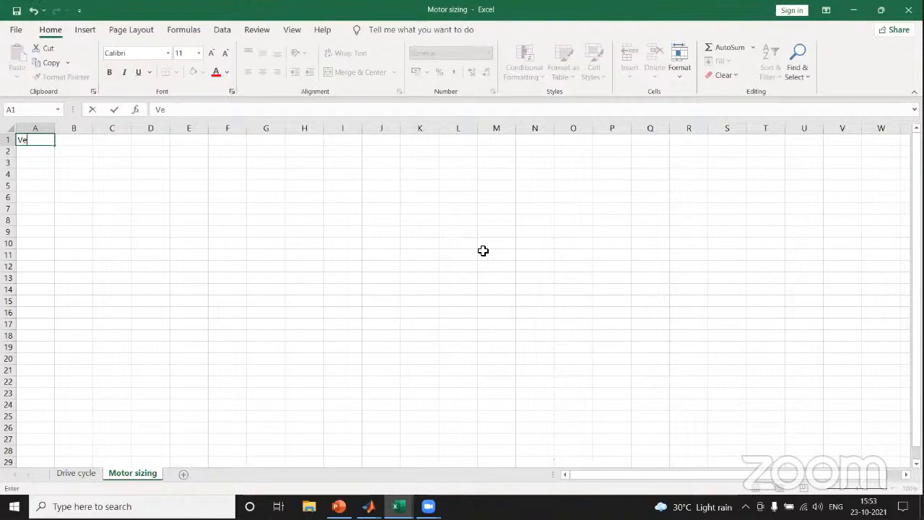
{"action": "type", "text": "hicle para"}
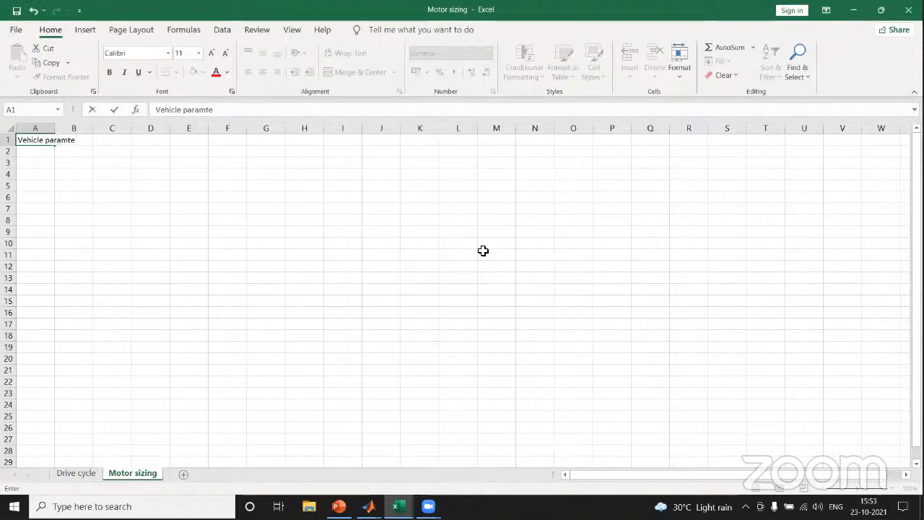
{"action": "type", "text": "mte"}
{"action": "key", "text": "BackSpace"}
{"action": "key", "text": "BackSpace"}
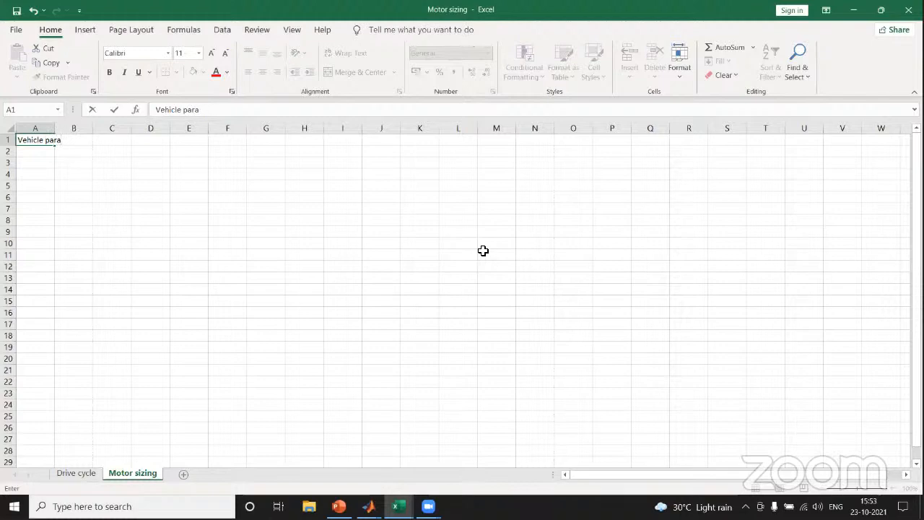
{"action": "type", "text": "meters"}
{"action": "left_click", "coordinate": [126, 184]}
{"action": "left_click_drag", "start_coordinate": [56, 126], "coordinate": [89, 127]}
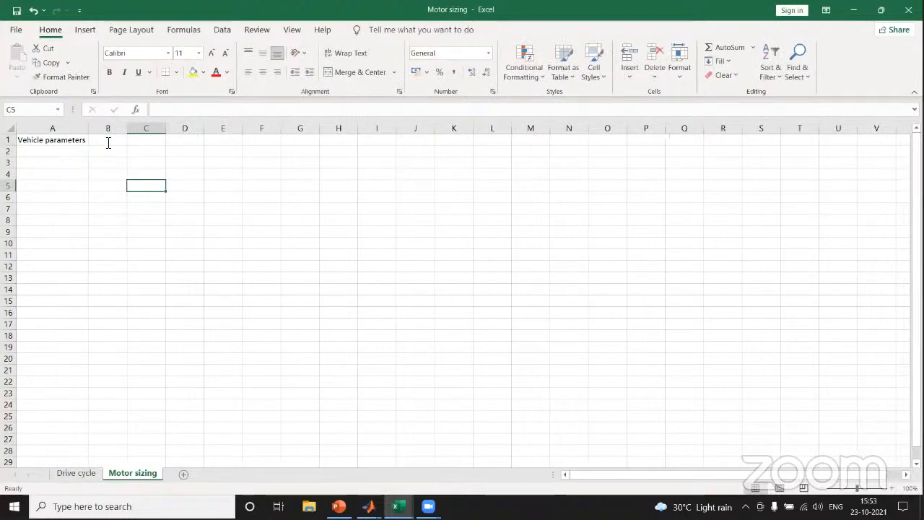
Step: Enter the heading "Values" in B1 beside the Vehicle parameters heading
{"action": "left_click", "coordinate": [108, 141]}
{"action": "type", "text": "Va"}
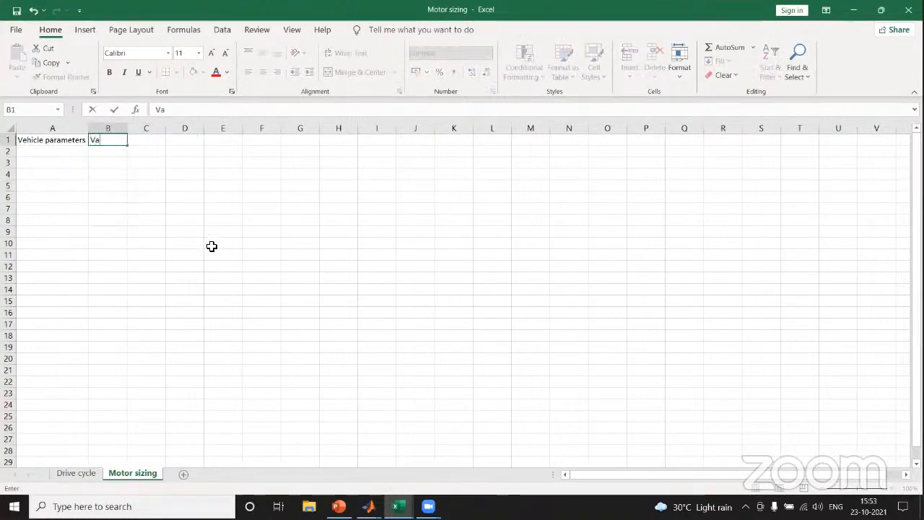
{"action": "type", "text": "lues"}
{"action": "left_click", "coordinate": [184, 208]}
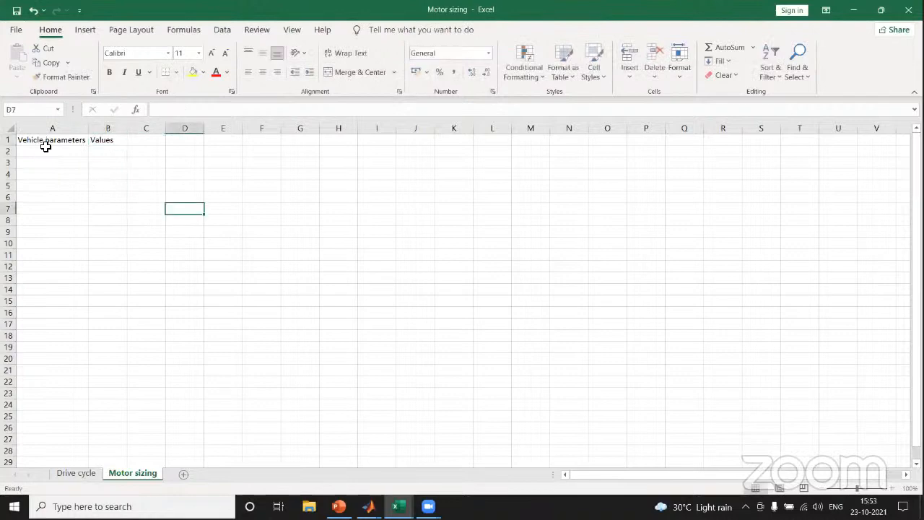
Step: Add the parameter "Vehicle mass" in A2 with the value 111 in B2
{"action": "double_click", "coordinate": [51, 154]}
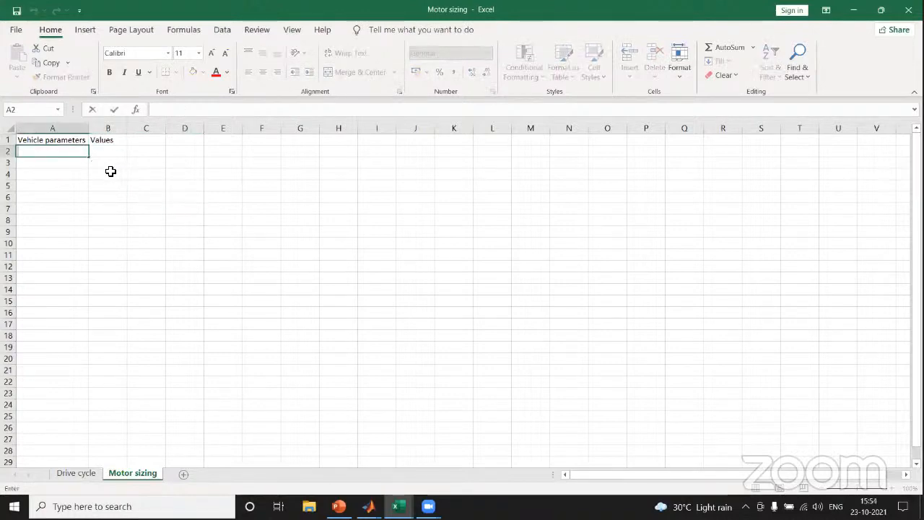
{"action": "left_click", "coordinate": [69, 155]}
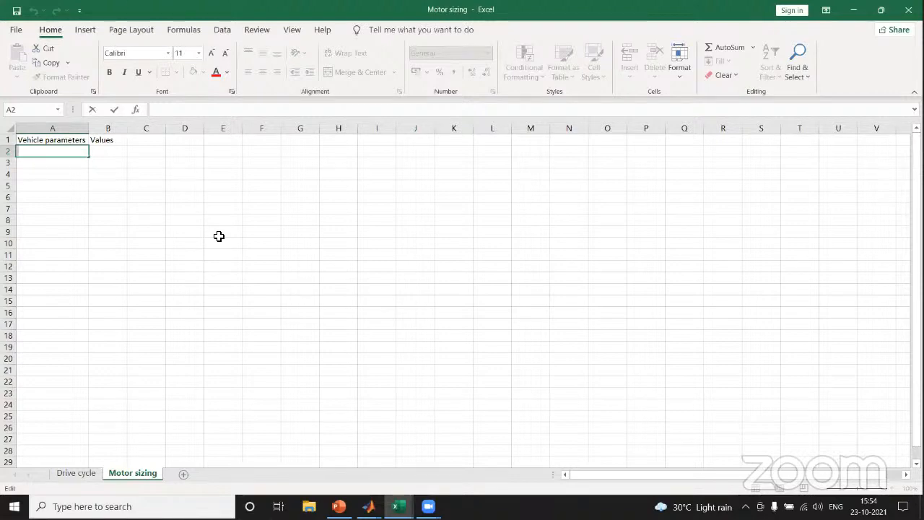
{"action": "type", "text": "V"}
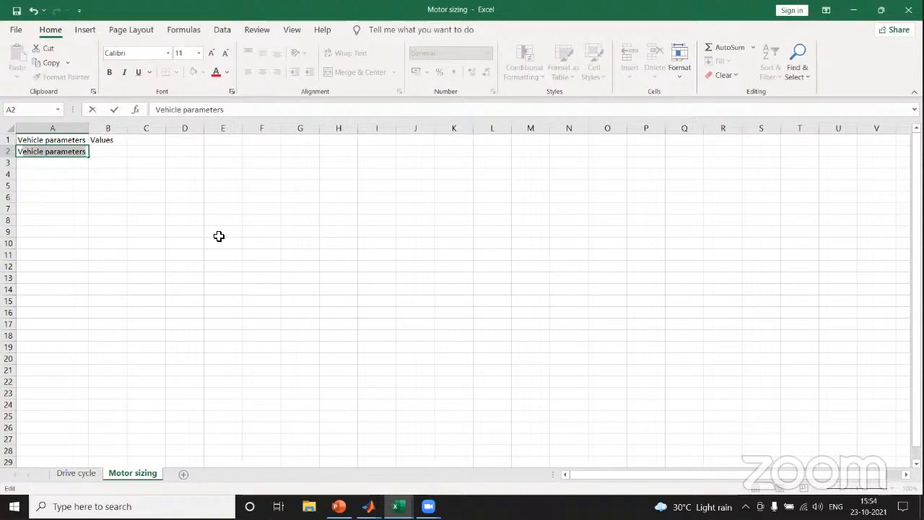
{"action": "type", "text": "ehicle "}
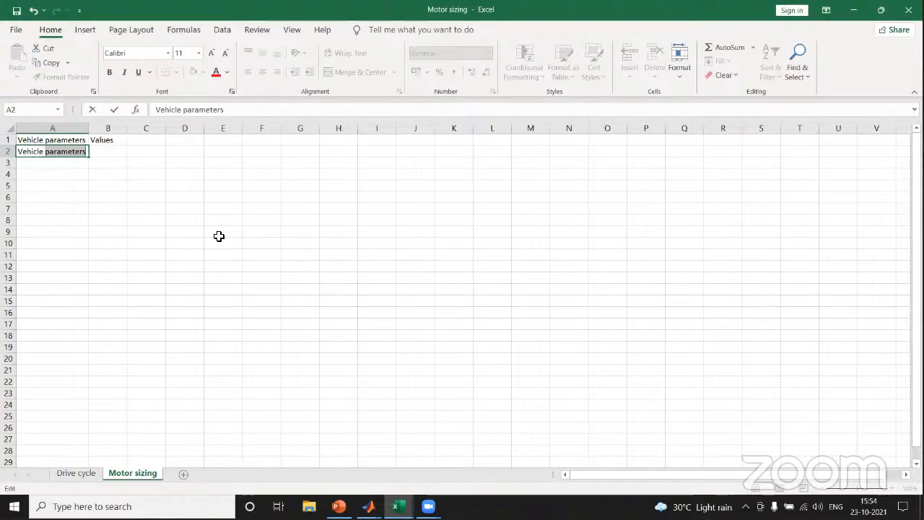
{"action": "type", "text": "mass"}
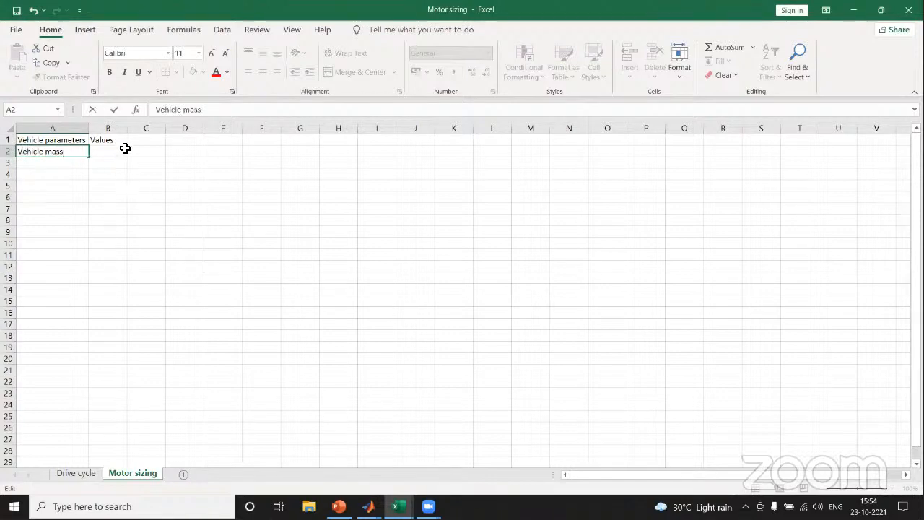
{"action": "left_click", "coordinate": [120, 153]}
{"action": "double_click", "coordinate": [119, 153]}
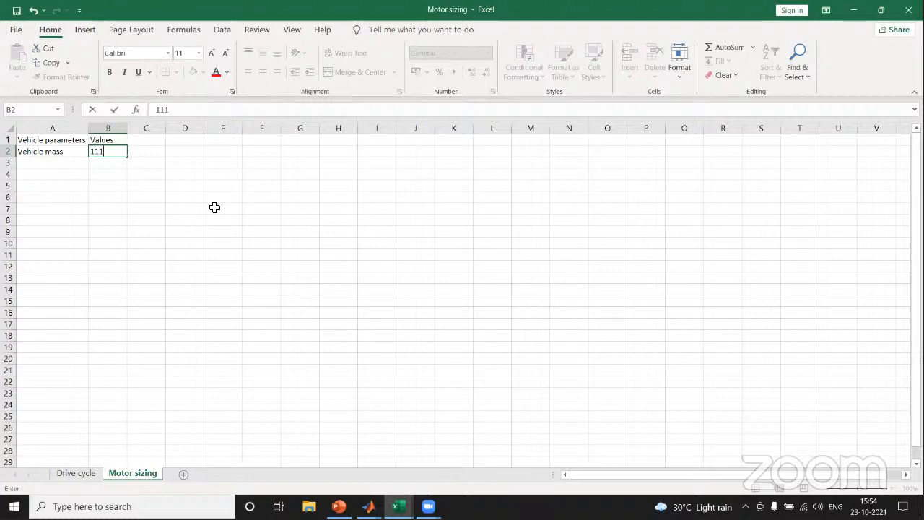
Step: Add the parameter "driver mass" in A3 with the value 80 in B3
{"action": "left_click", "coordinate": [63, 162]}
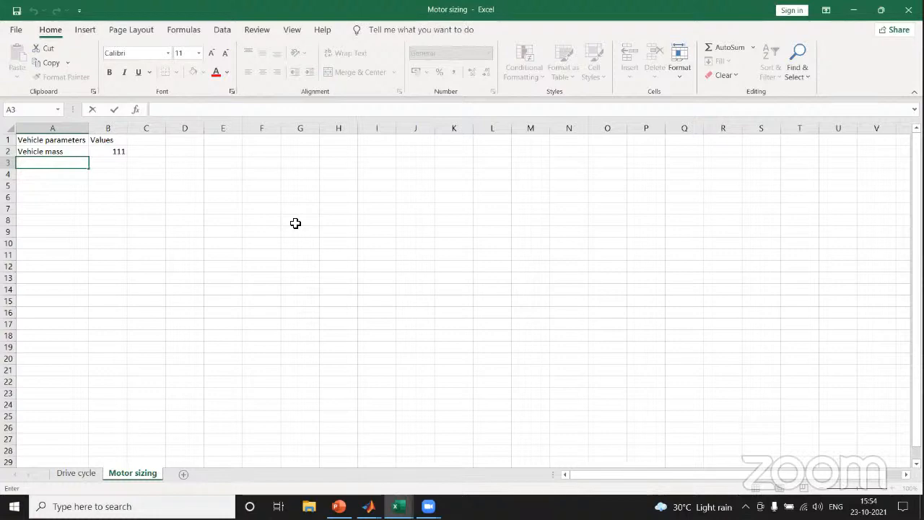
{"action": "type", "text": "driver"}
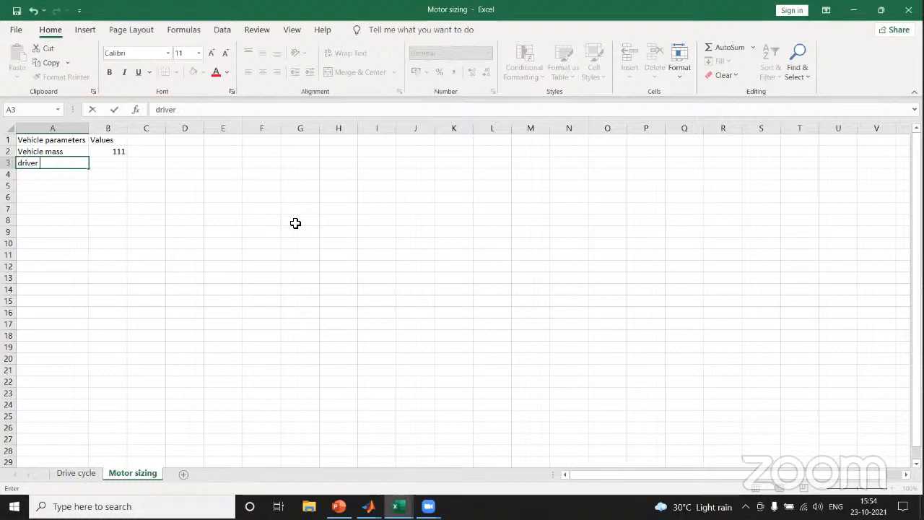
{"action": "type", "text": " mass"}
{"action": "left_click", "coordinate": [120, 165]}
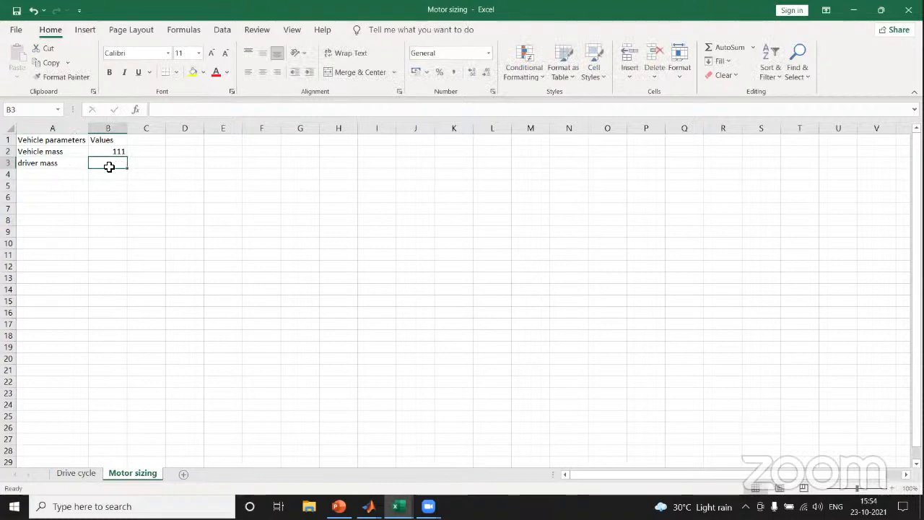
{"action": "double_click", "coordinate": [109, 167]}
{"action": "type", "text": "80"}
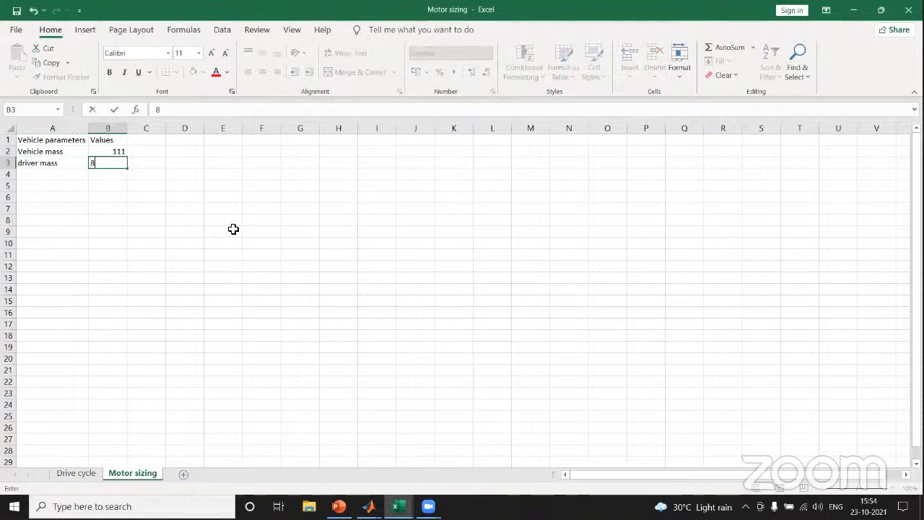
Step: Add the parameter "C_rr" in A4 with the value 0.015 in B4
{"action": "left_click", "coordinate": [71, 174]}
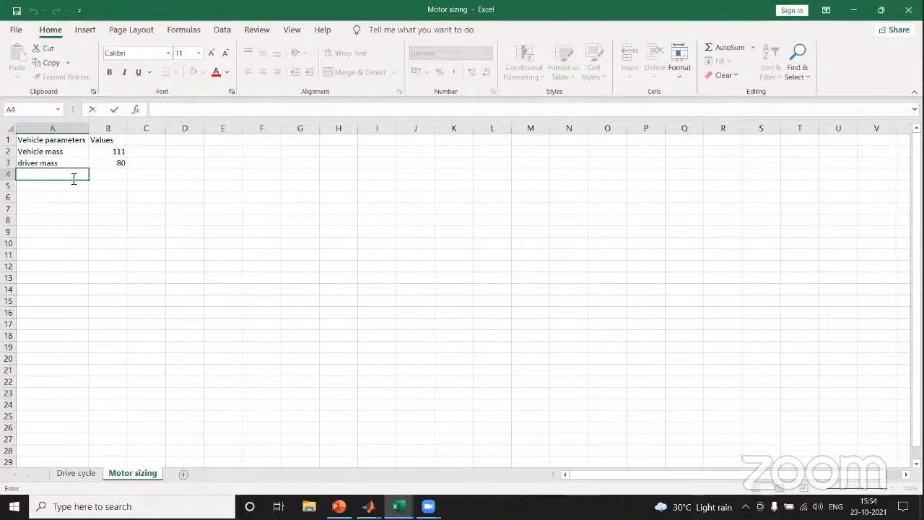
{"action": "type", "text": "C_rr"}
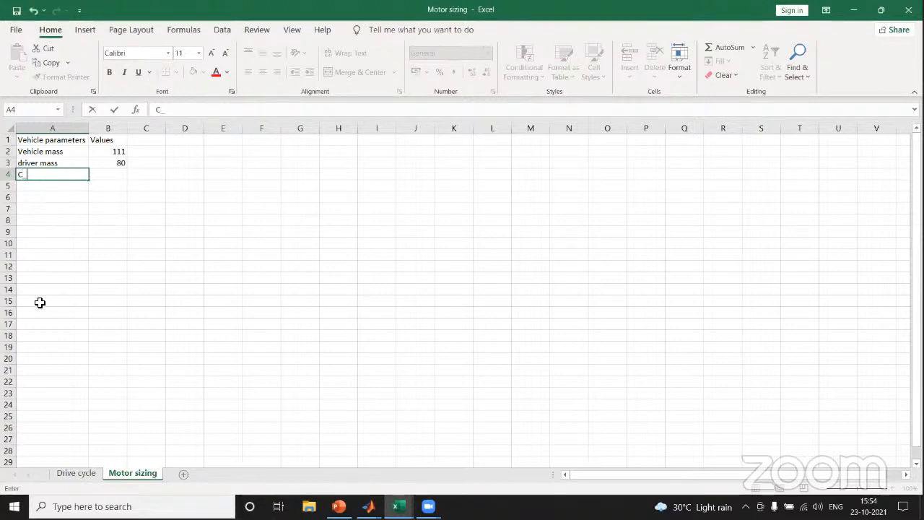
{"action": "left_click", "coordinate": [113, 180]}
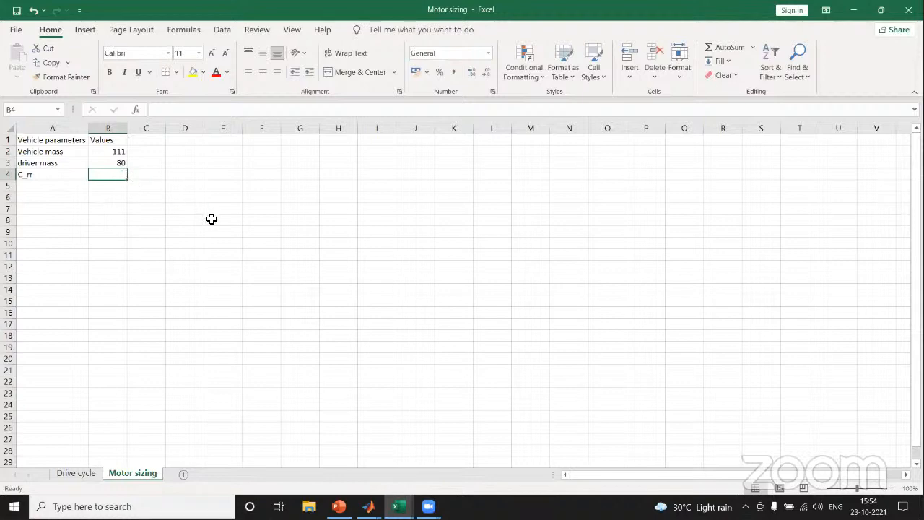
{"action": "type", "text": "0.0"}
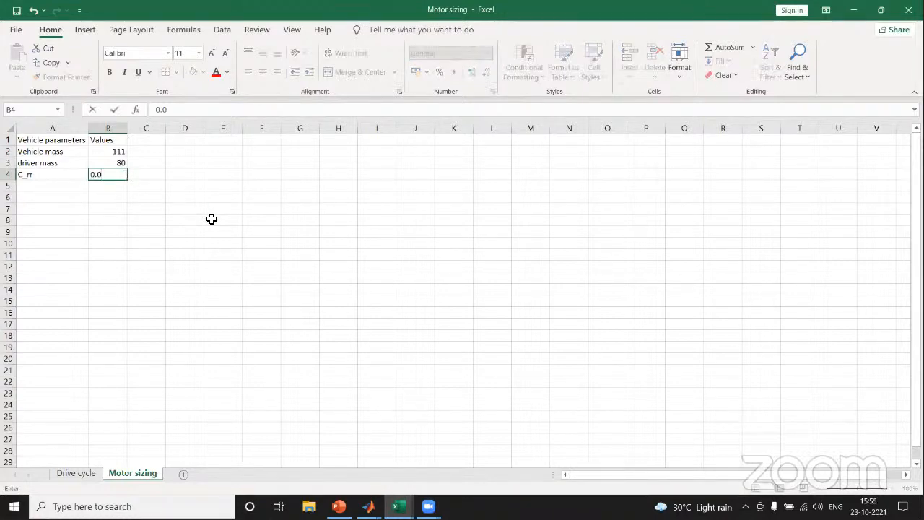
{"action": "type", "text": "15"}
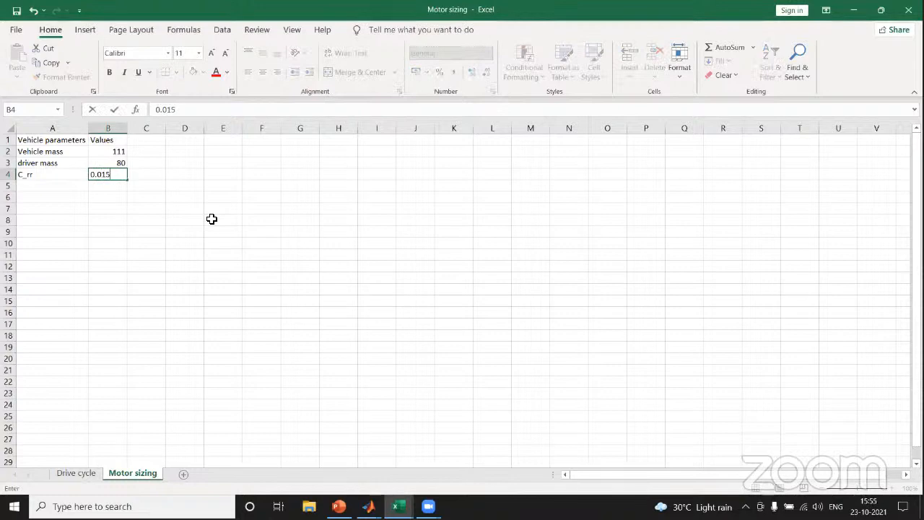
Step: Add the parameter "Grade" in A5 with the value 0 in B5
{"action": "left_click", "coordinate": [60, 187]}
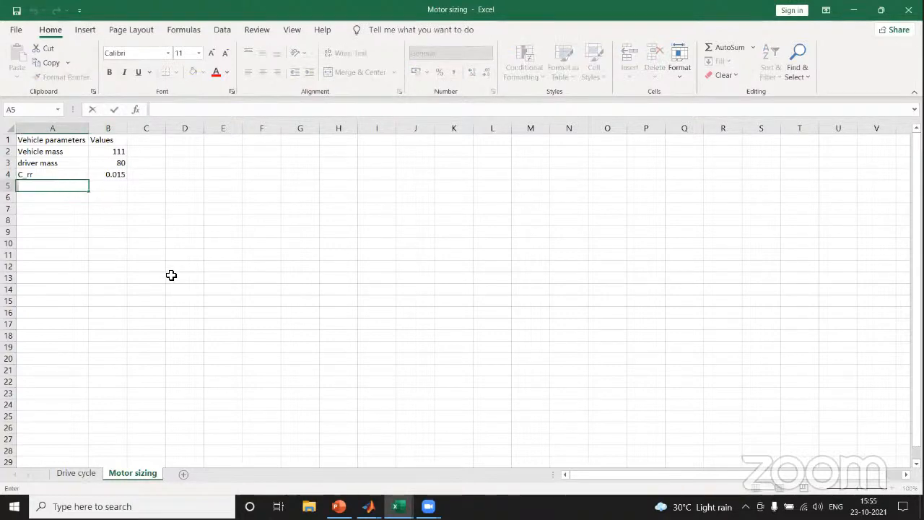
{"action": "type", "text": "Grade"}
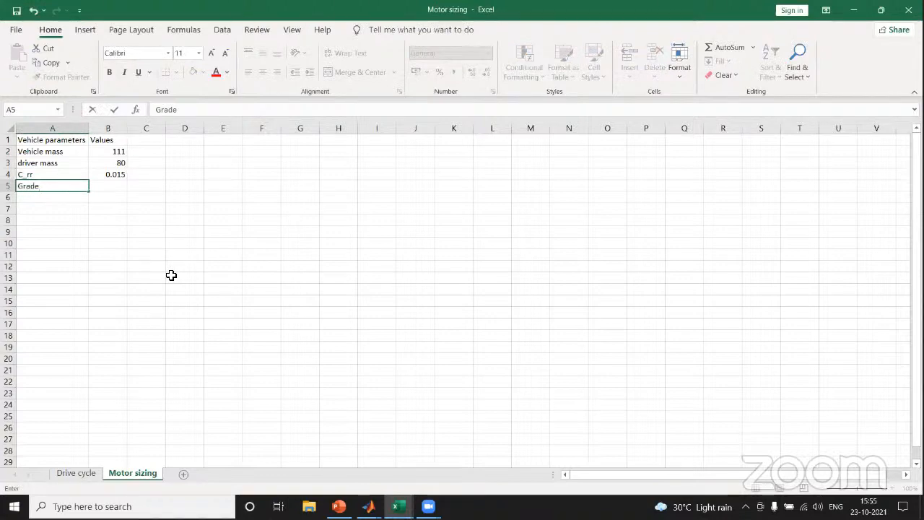
{"action": "double_click", "coordinate": [123, 189]}
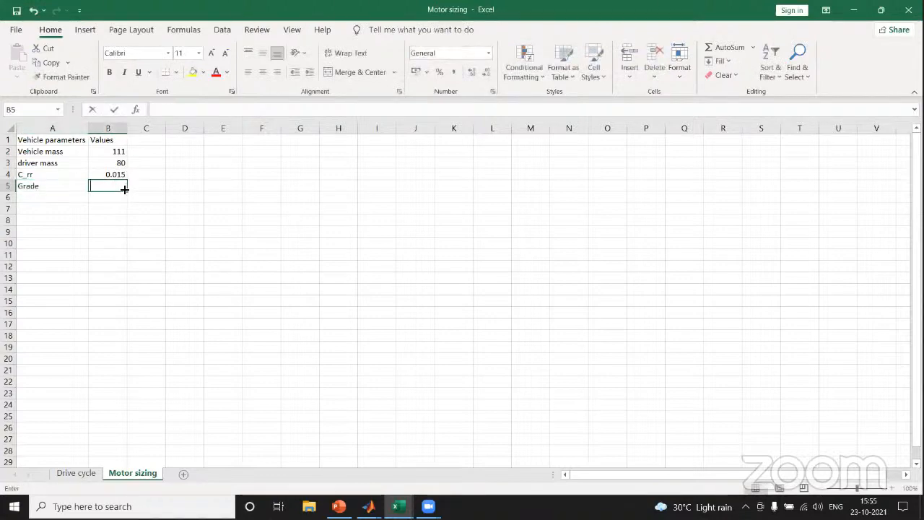
{"action": "type", "text": "0"}
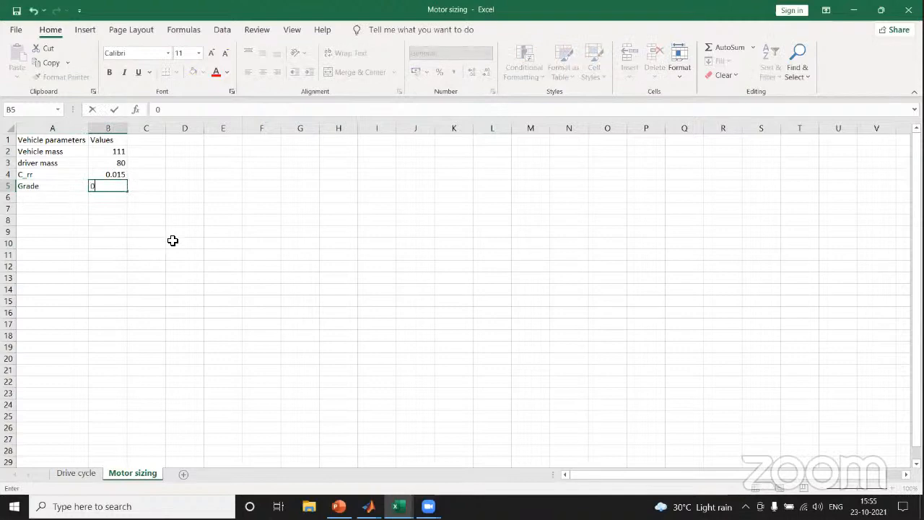
Step: Add the parameter "Area" in A6 with the value 0.875 in B6
{"action": "left_click", "coordinate": [49, 197]}
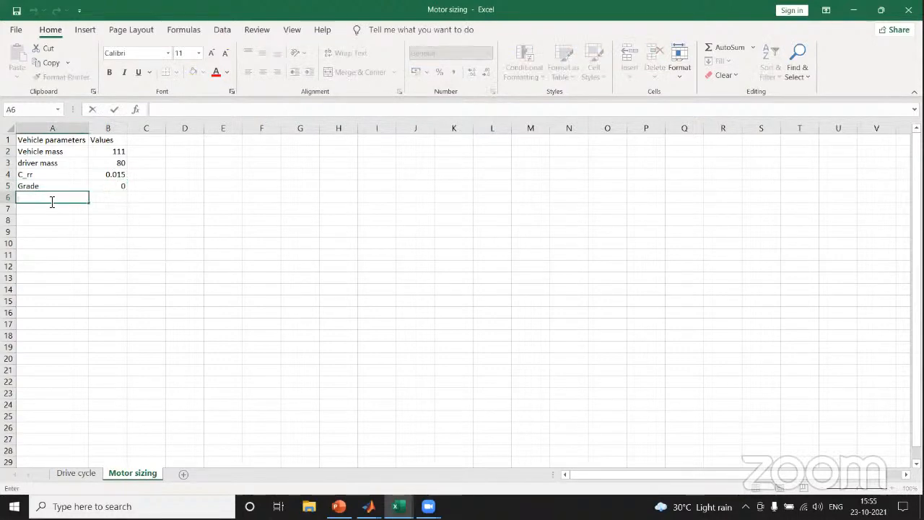
{"action": "type", "text": "Area"}
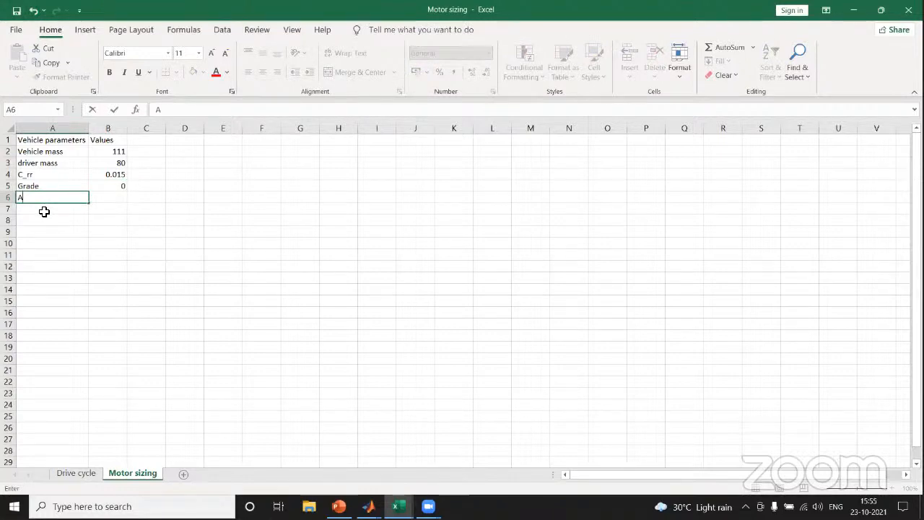
{"action": "left_click", "coordinate": [114, 199]}
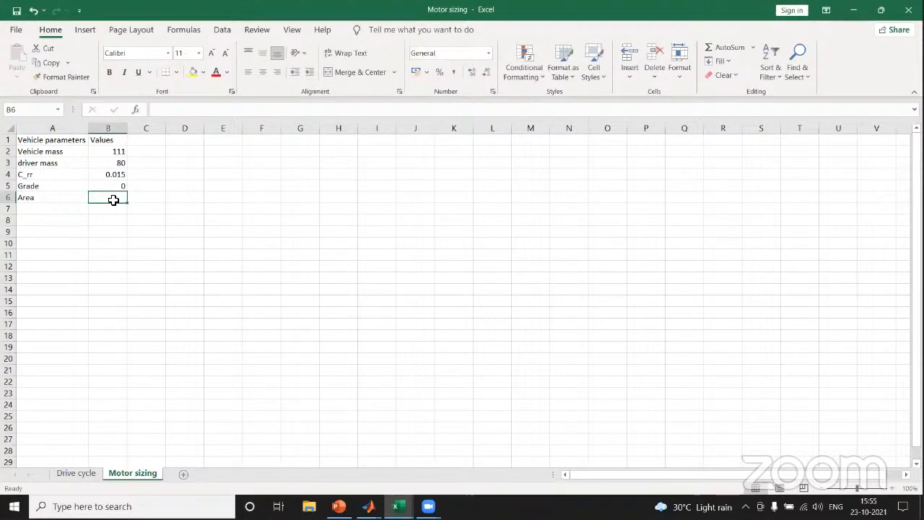
{"action": "double_click", "coordinate": [116, 202]}
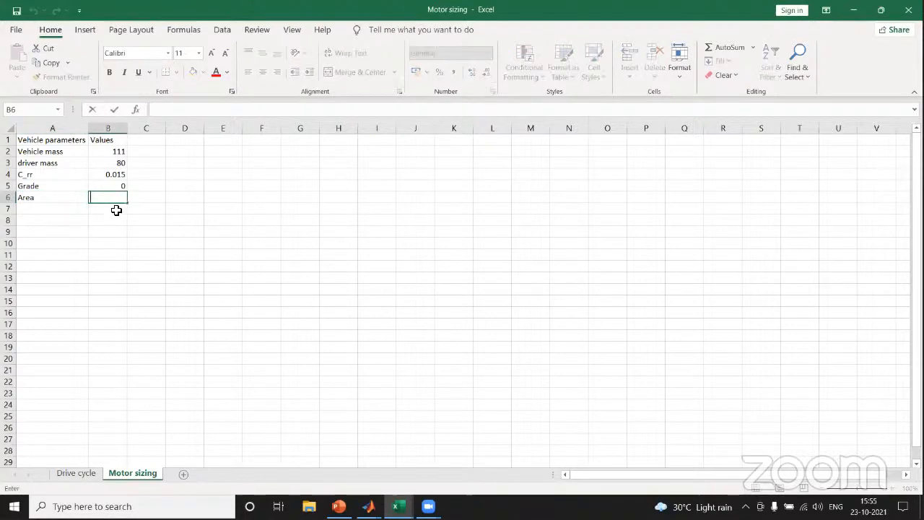
{"action": "type", "text": "0."}
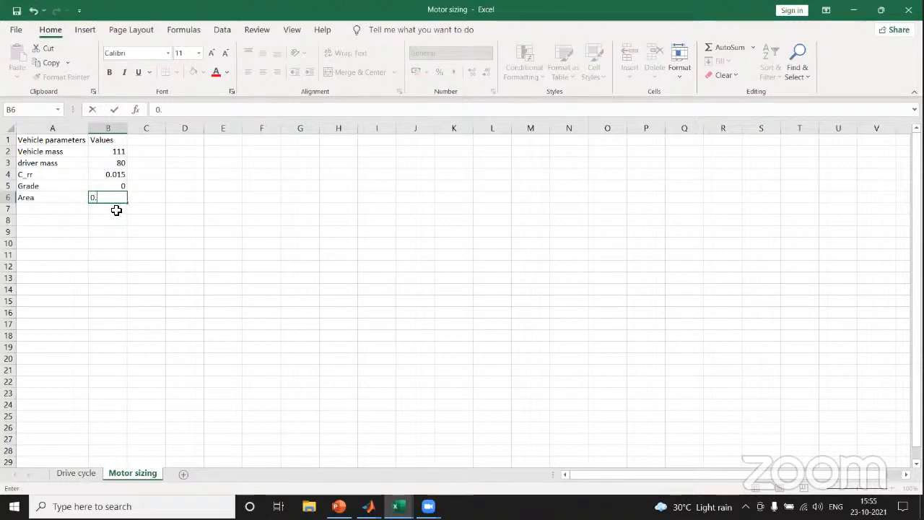
{"action": "type", "text": "875"}
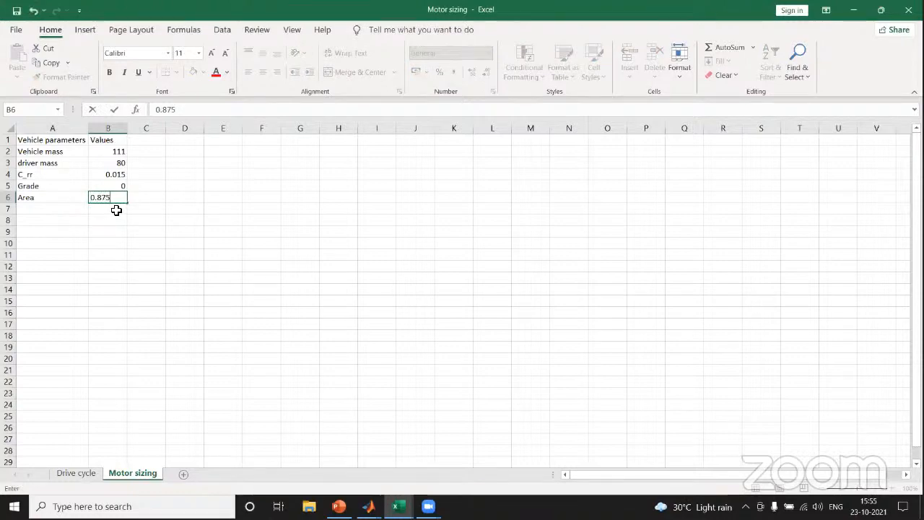
Step: Add the parameter "Air density" in A7 with the value 1.225 in B7
{"action": "left_click", "coordinate": [76, 211]}
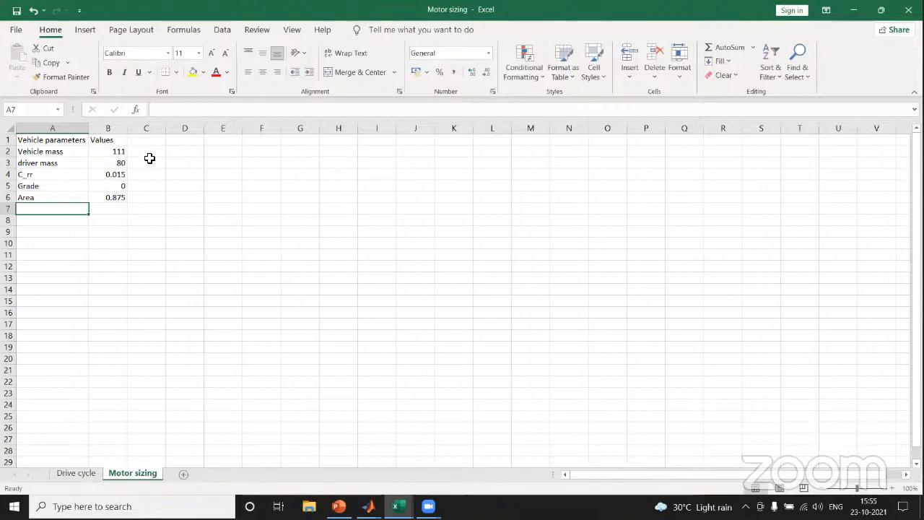
{"action": "double_click", "coordinate": [57, 211]}
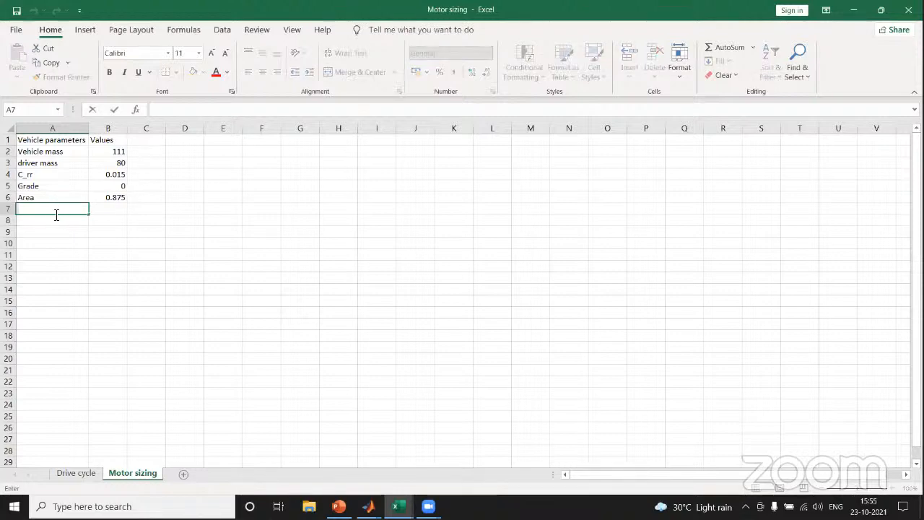
{"action": "type", "text": "A"}
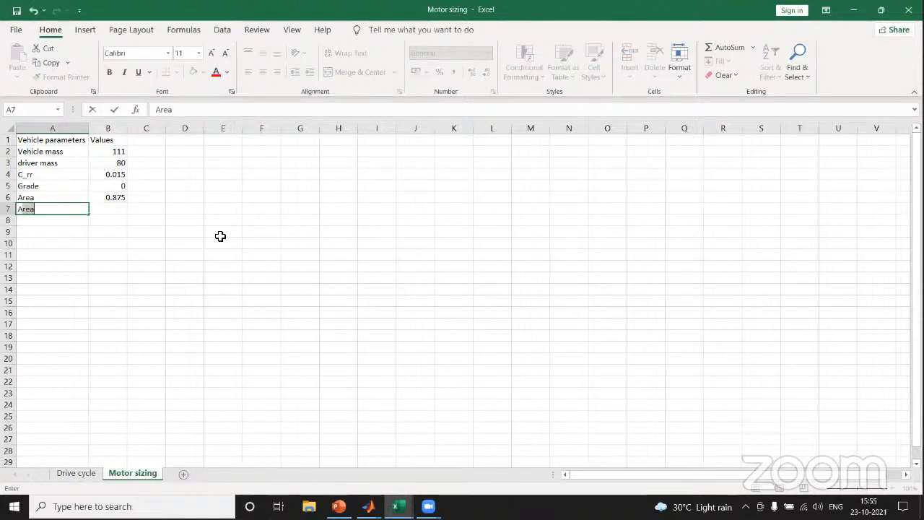
{"action": "type", "text": "ir density"}
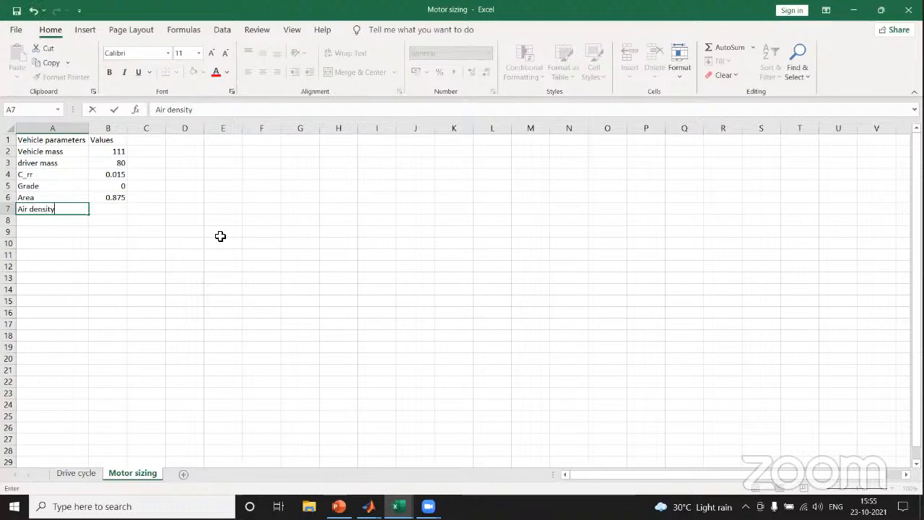
{"action": "left_click", "coordinate": [117, 211]}
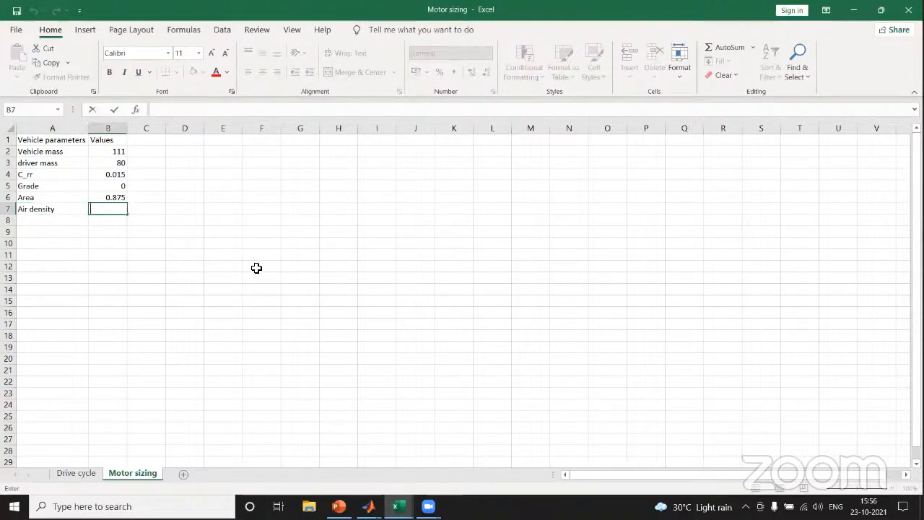
{"action": "type", "text": "1.225"}
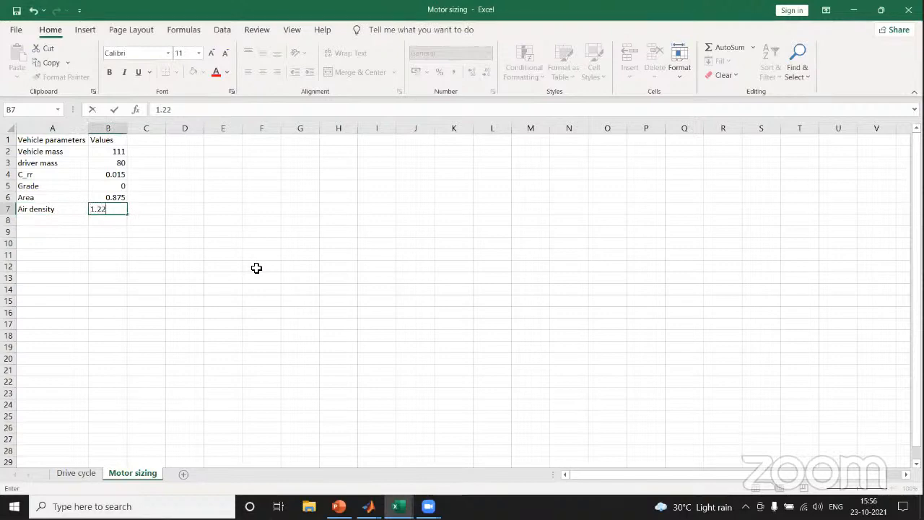
Step: Add the parameter "Radius of wheel" in A8 with the value 0.1524 in B8
{"action": "left_click", "coordinate": [56, 223]}
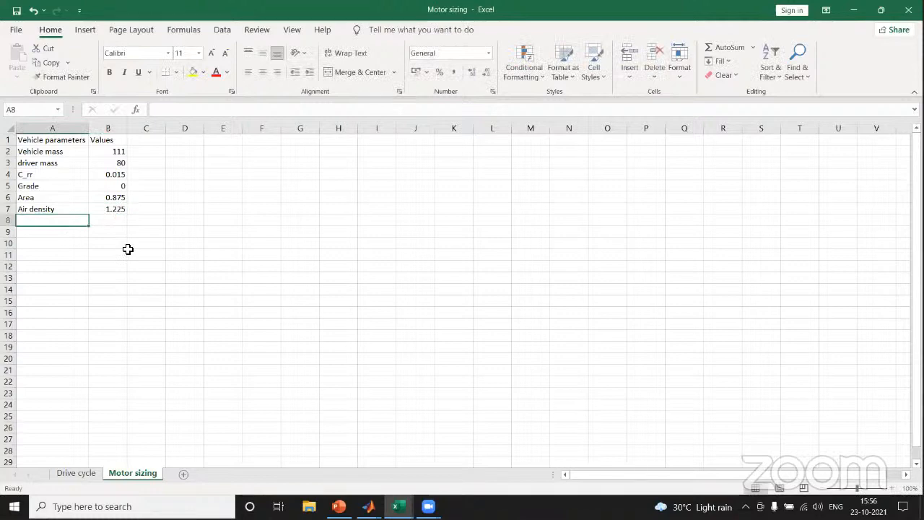
{"action": "double_click", "coordinate": [56, 225]}
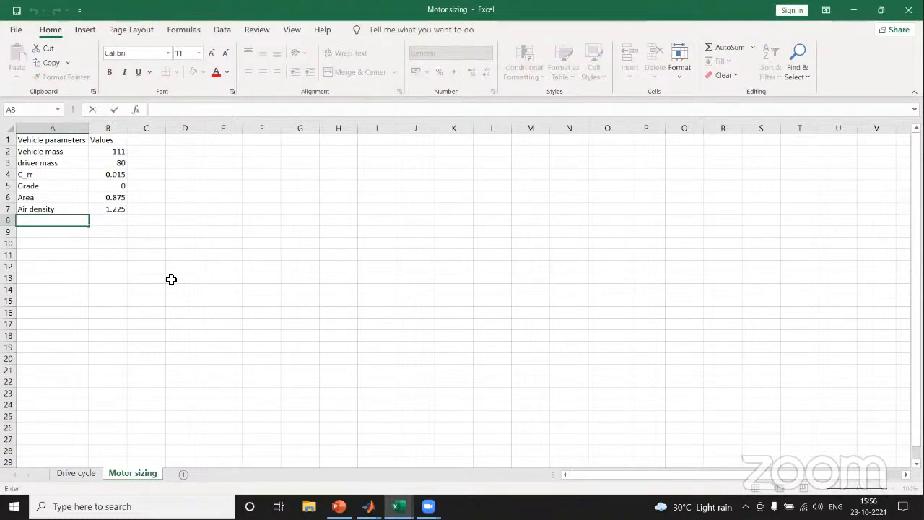
{"action": "type", "text": "Rw"}
{"action": "type", "text": "ad"}
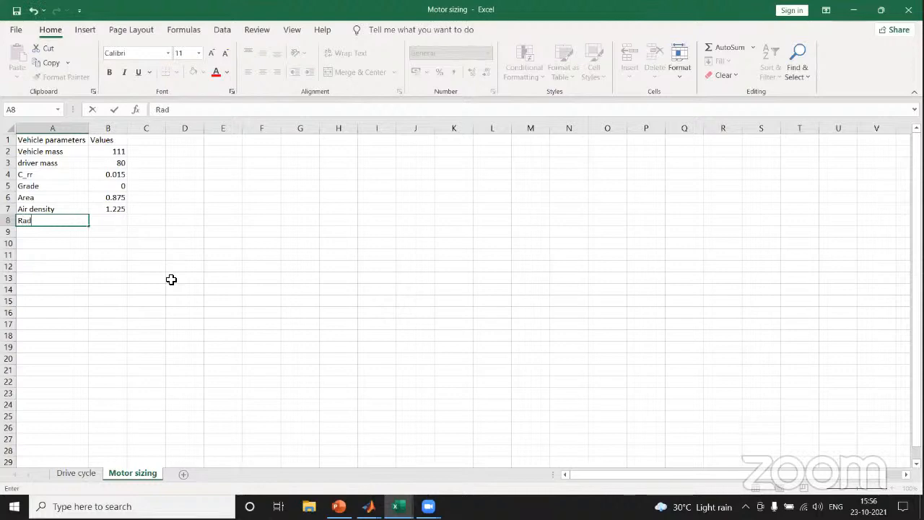
{"action": "type", "text": "ius of "}
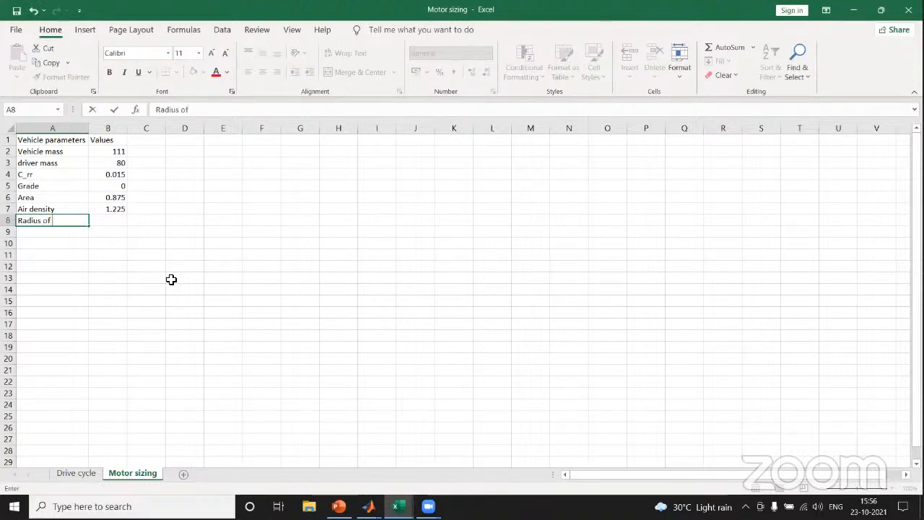
{"action": "type", "text": "wheel"}
{"action": "left_click", "coordinate": [120, 219]}
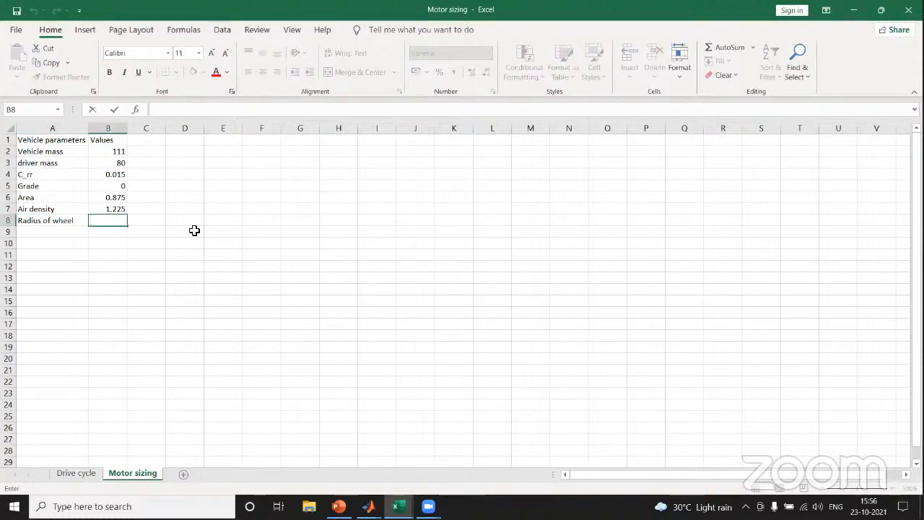
{"action": "type", "text": "0.1524"}
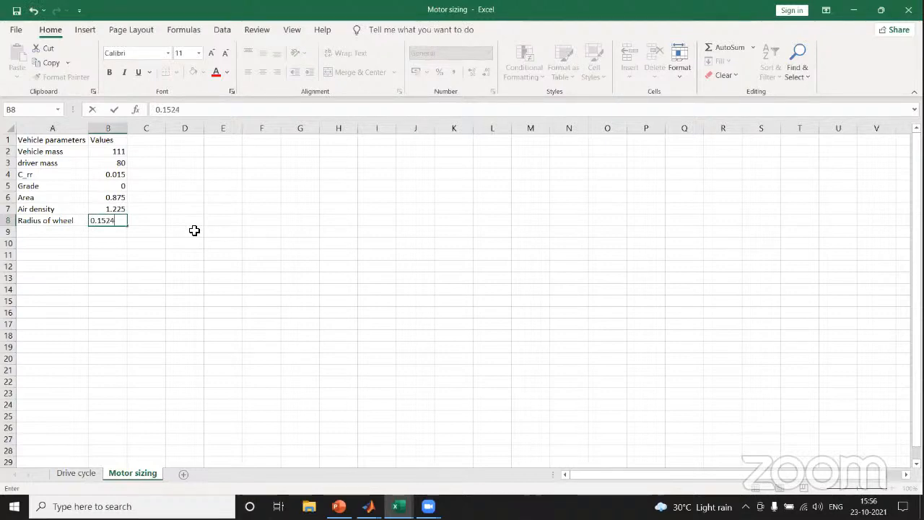
Step: Add the parameter "Gear ratio" in A9 with the value 7.8 in B9
{"action": "left_click", "coordinate": [83, 231]}
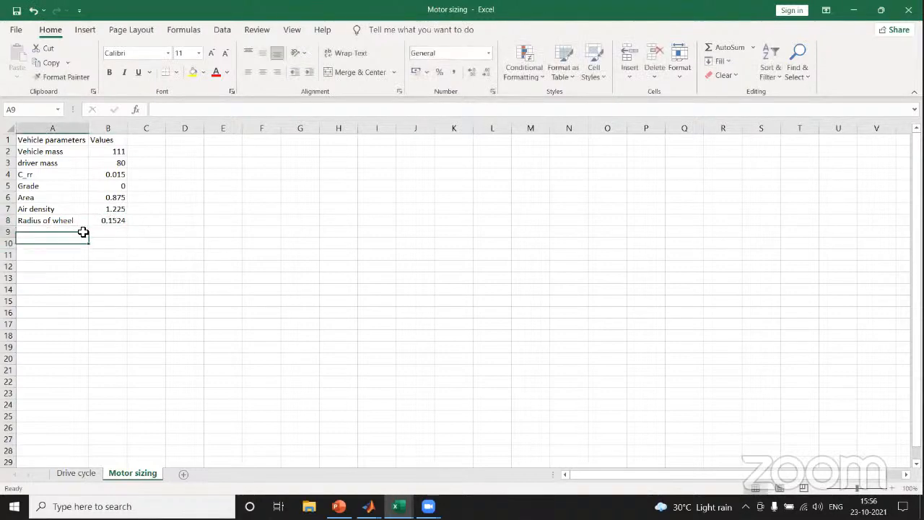
{"action": "double_click", "coordinate": [83, 232]}
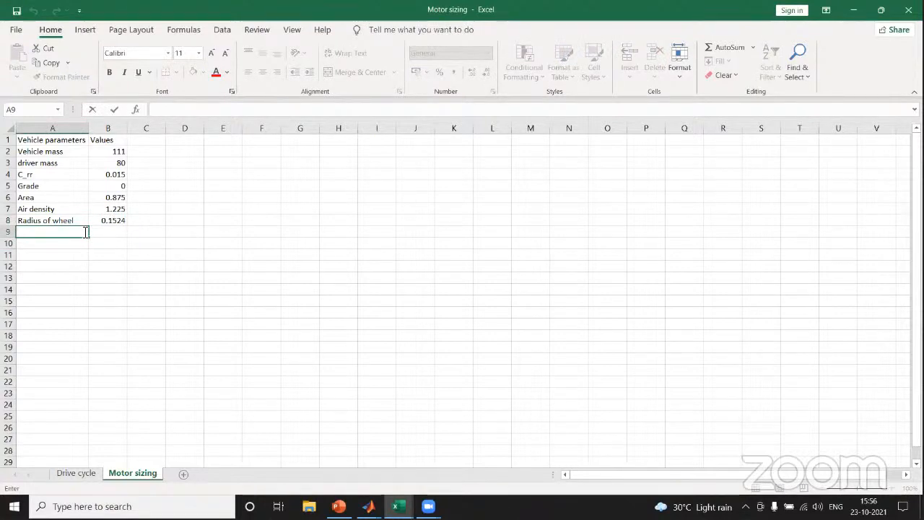
{"action": "type", "text": "G"}
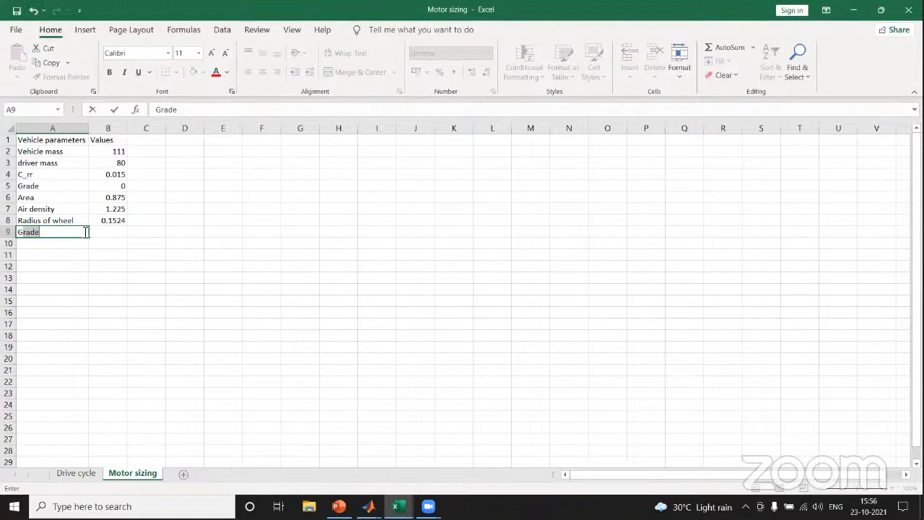
{"action": "type", "text": "ear ratio"}
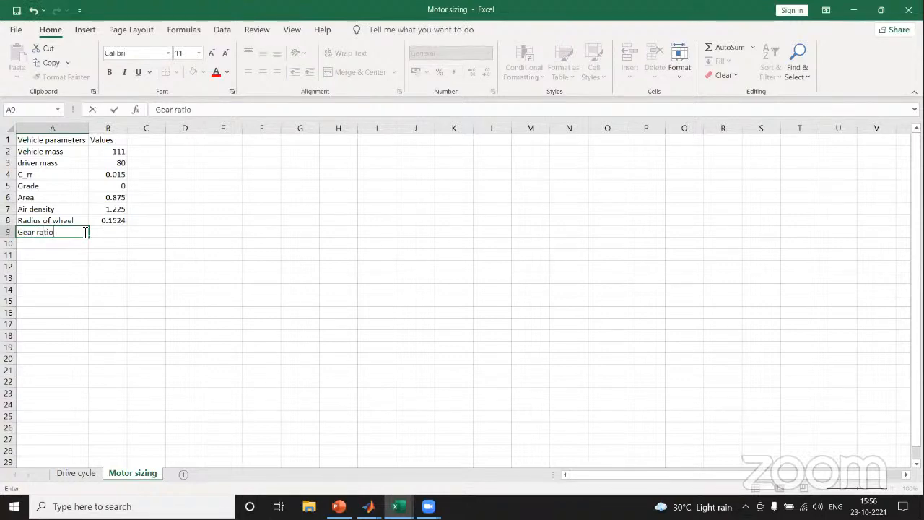
{"action": "left_click", "coordinate": [109, 235]}
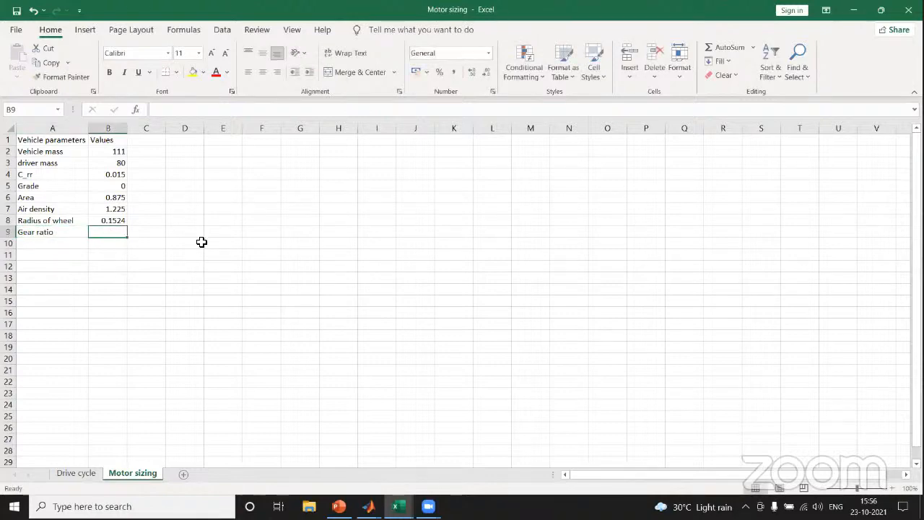
{"action": "type", "text": "7.8"}
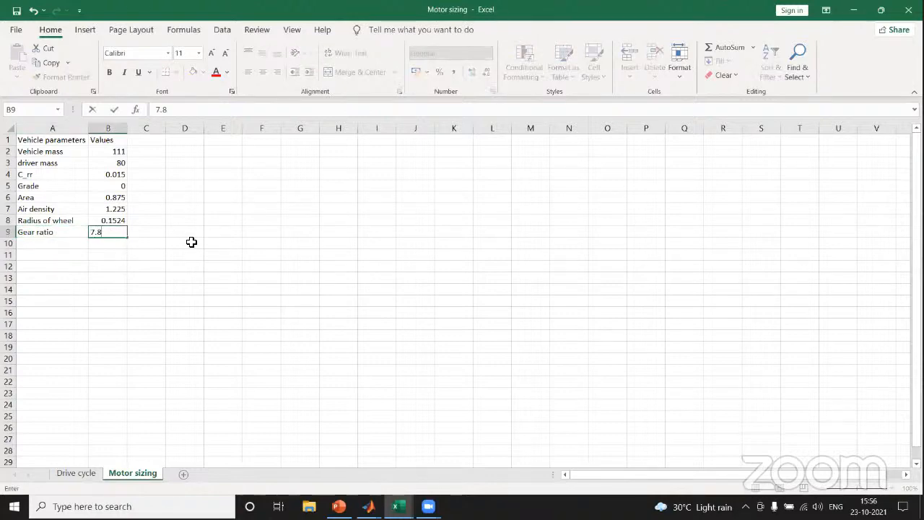
{"action": "key", "text": "Return"}
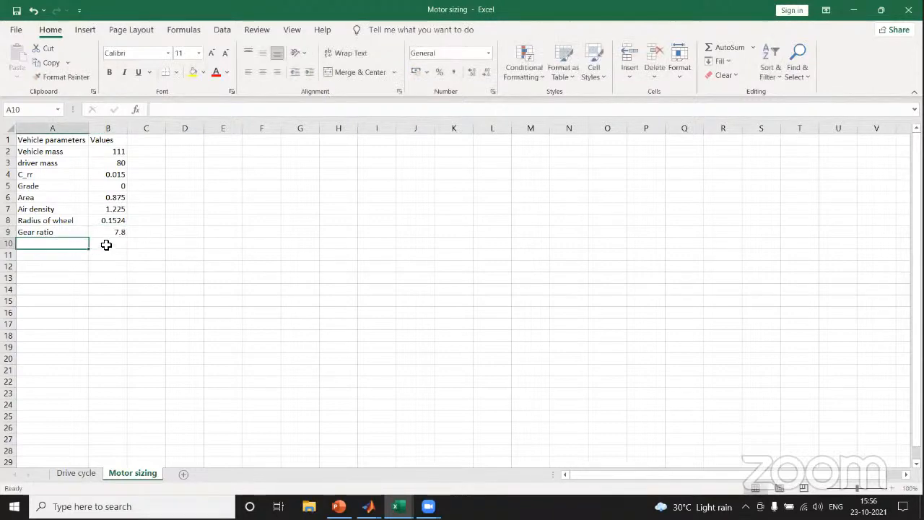
Step: Add the parameter "Tranmission eff" in A10 with the value 0.85 in B10
{"action": "double_click", "coordinate": [65, 248]}
{"action": "type", "text": "Tra"}
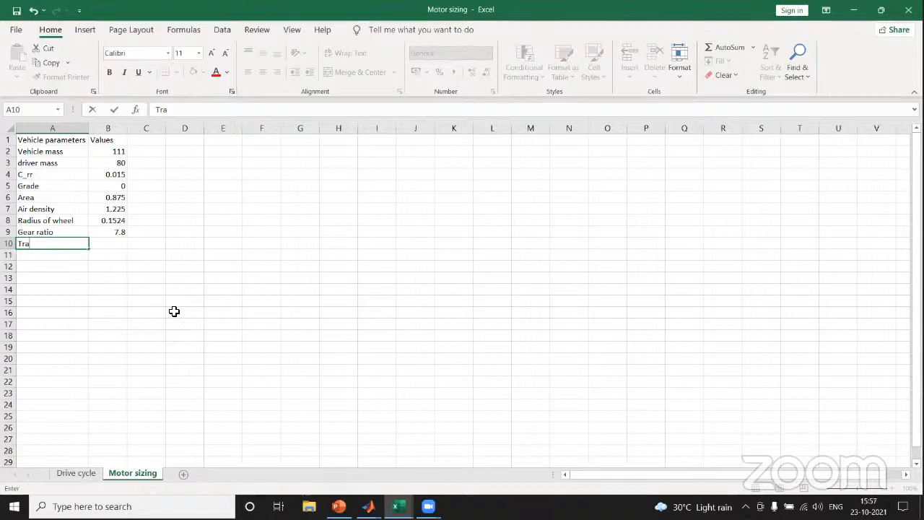
{"action": "type", "text": "ns"}
{"action": "key", "text": "BackSpace"}
{"action": "key", "text": "BackSpace"}
{"action": "type", "text": "mission"}
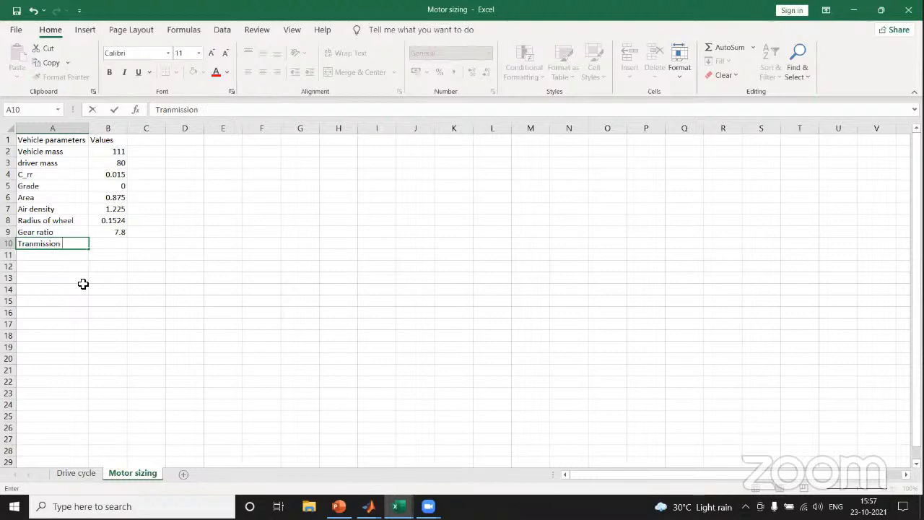
{"action": "type", "text": " eff"}
{"action": "left_click", "coordinate": [124, 244]}
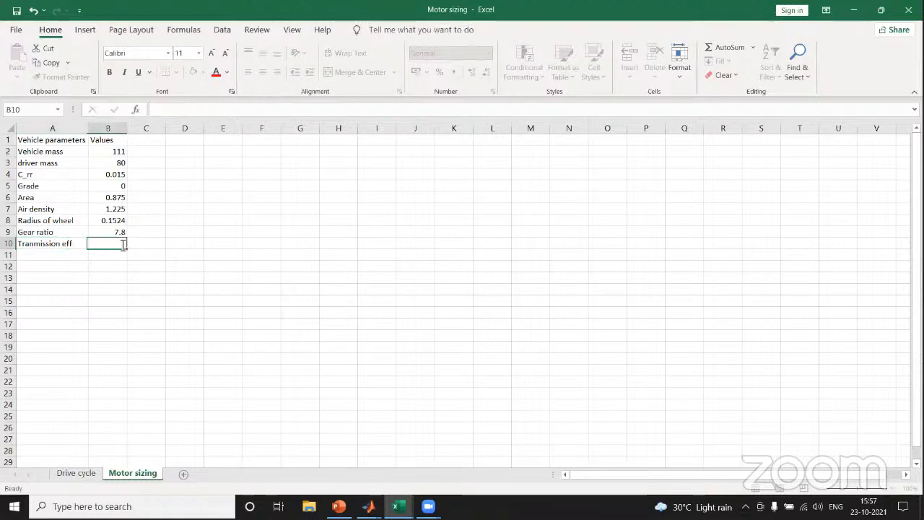
{"action": "double_click", "coordinate": [123, 244]}
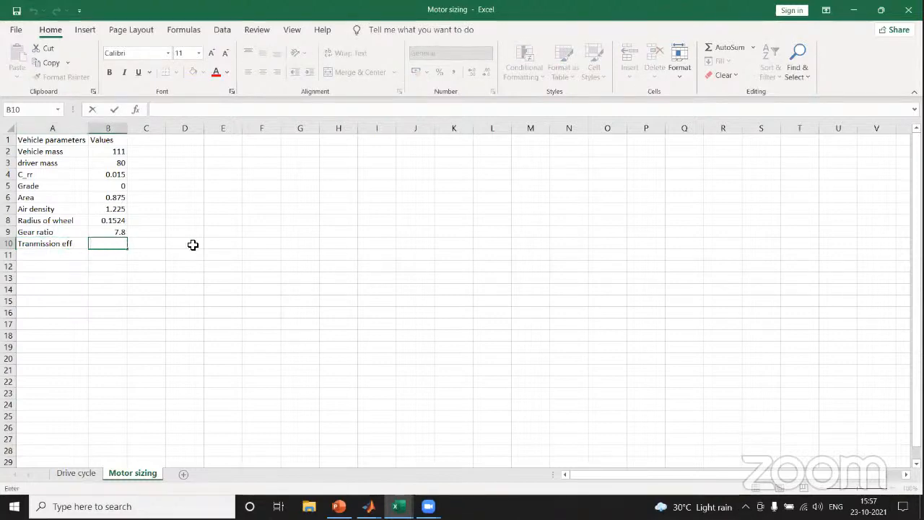
{"action": "type", "text": "0.85"}
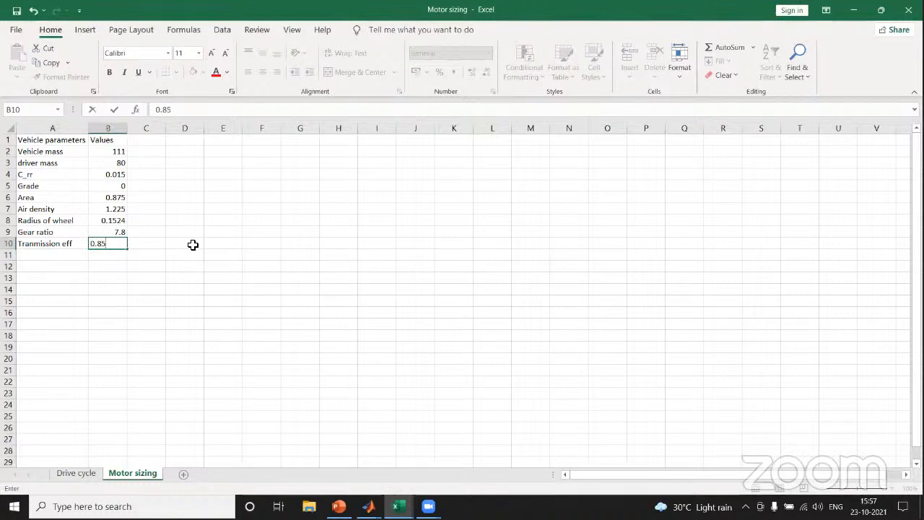
Step: Add the parameter "motor eff" in A11 with the value 0.9 in B11
{"action": "left_click", "coordinate": [46, 254]}
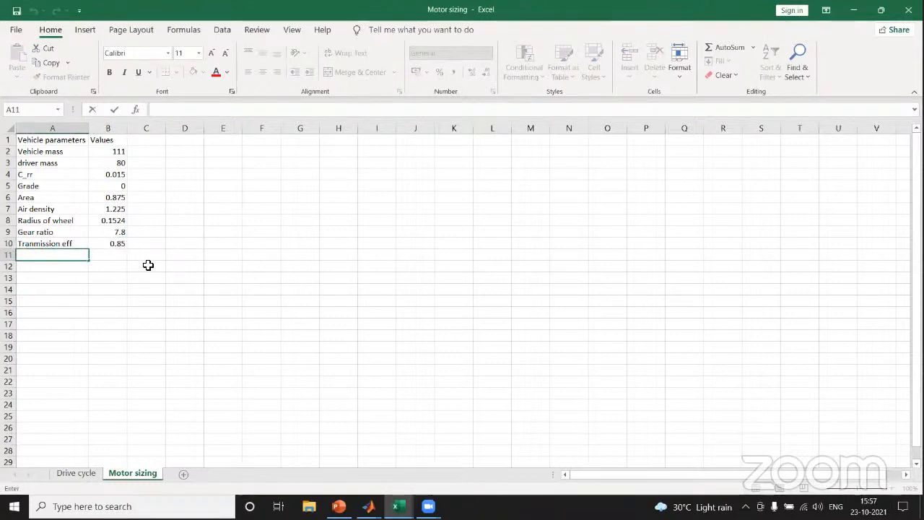
{"action": "type", "text": "mo"}
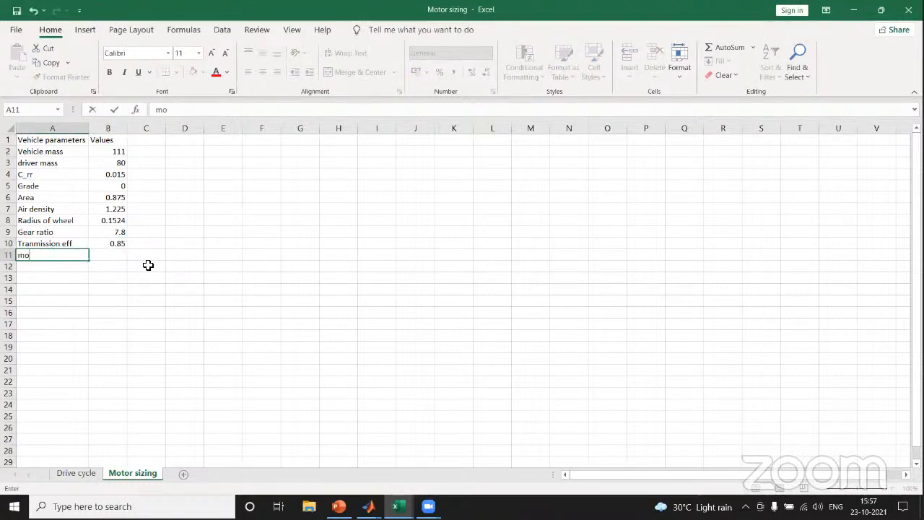
{"action": "type", "text": "tor eff"}
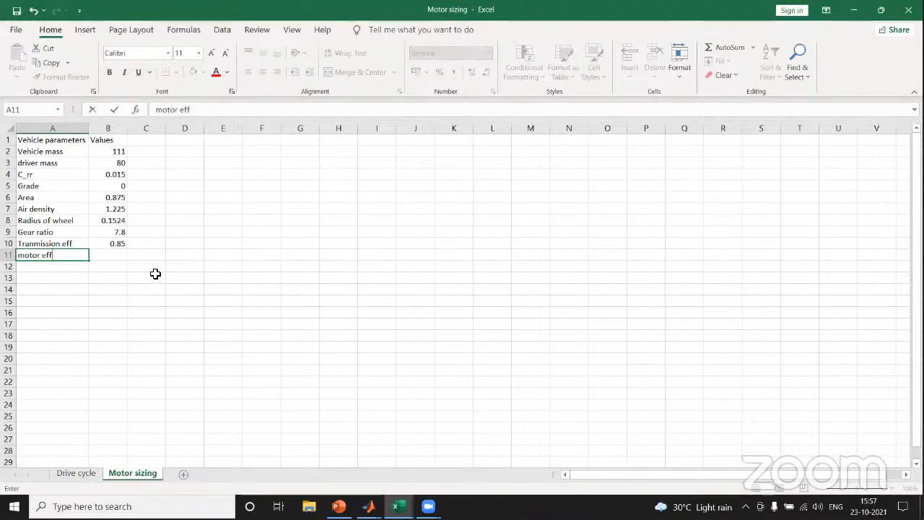
{"action": "left_click", "coordinate": [115, 255]}
{"action": "type", "text": "0.9"}
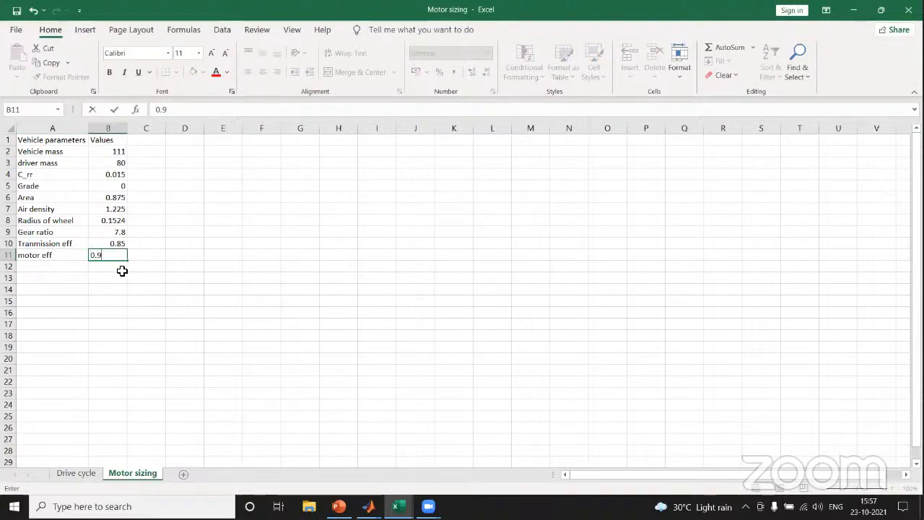
{"action": "left_click", "coordinate": [41, 268]}
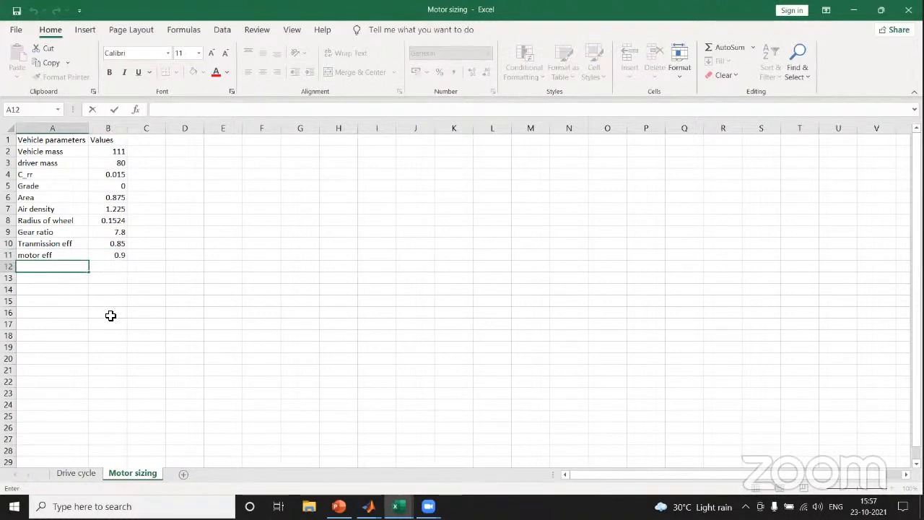
Step: Label cell A12 as "GVM" below the motor efficiency row of the parameter table
{"action": "type", "text": "G"}
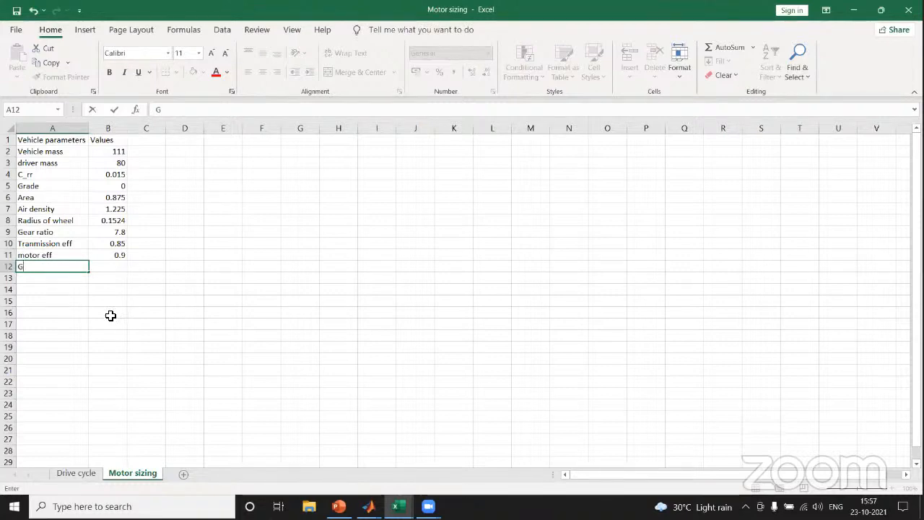
{"action": "type", "text": "vm"}
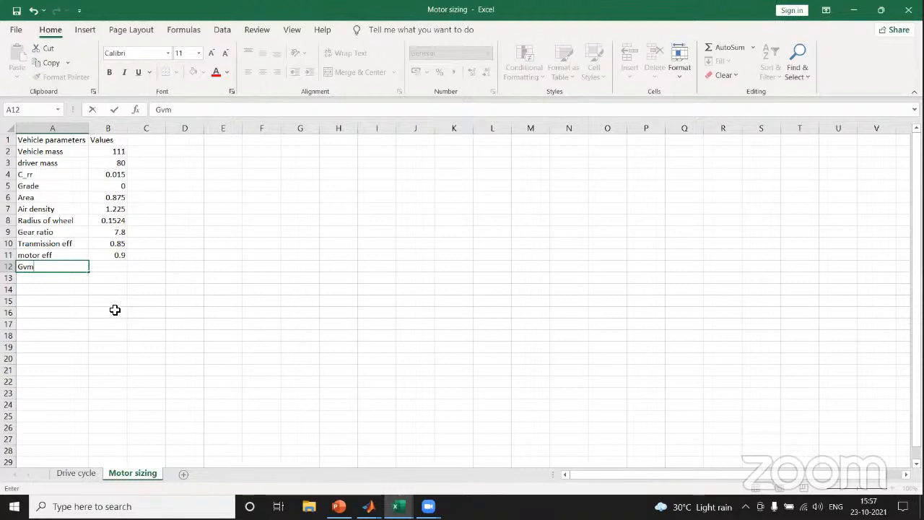
{"action": "key", "text": "BackSpace"}
{"action": "key", "text": "BackSpace"}
{"action": "type", "text": "V"}
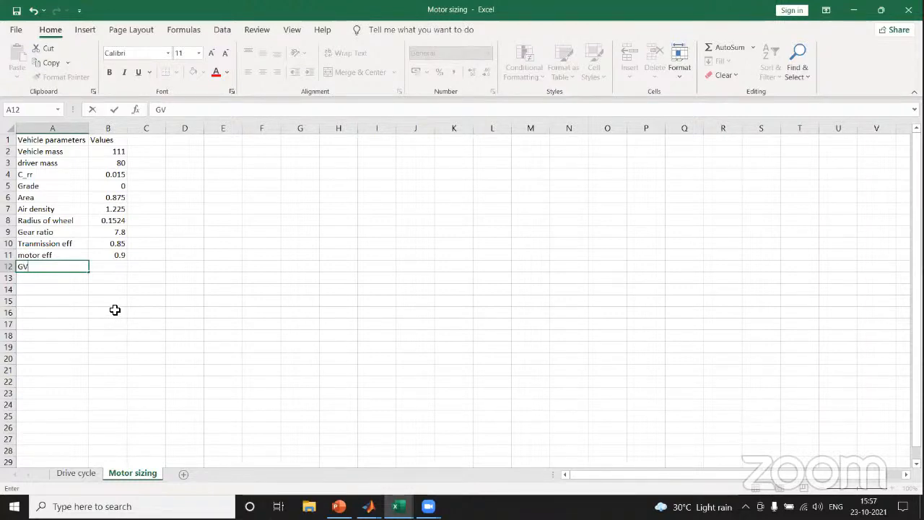
{"action": "type", "text": "M"}
Step: Calculate GVM in B12 as vehicle mass plus driver mass with the formula =B2+B3
{"action": "left_click", "coordinate": [106, 268]}
{"action": "double_click", "coordinate": [106, 268]}
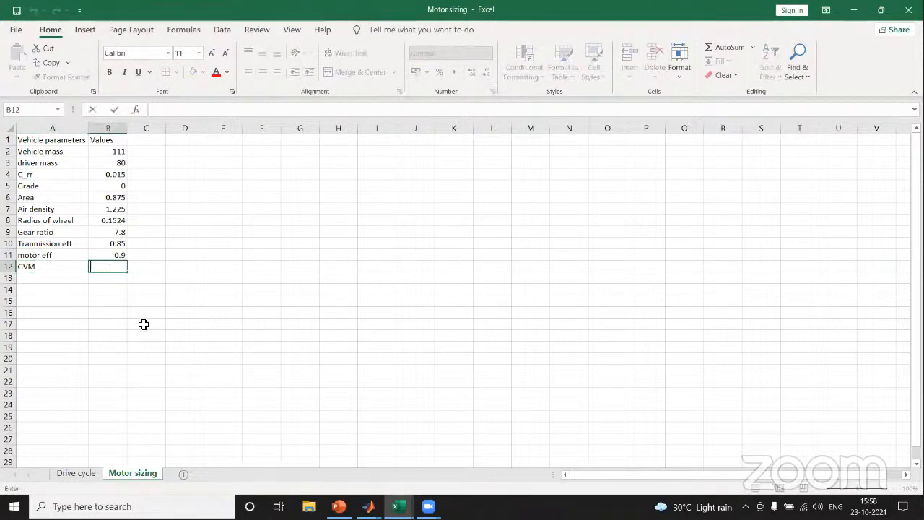
{"action": "type", "text": "="}
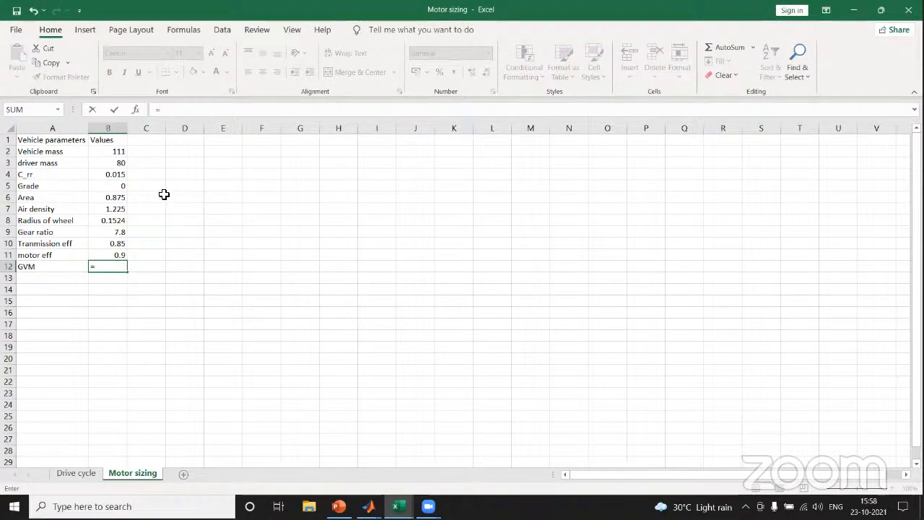
{"action": "left_click", "coordinate": [119, 152]}
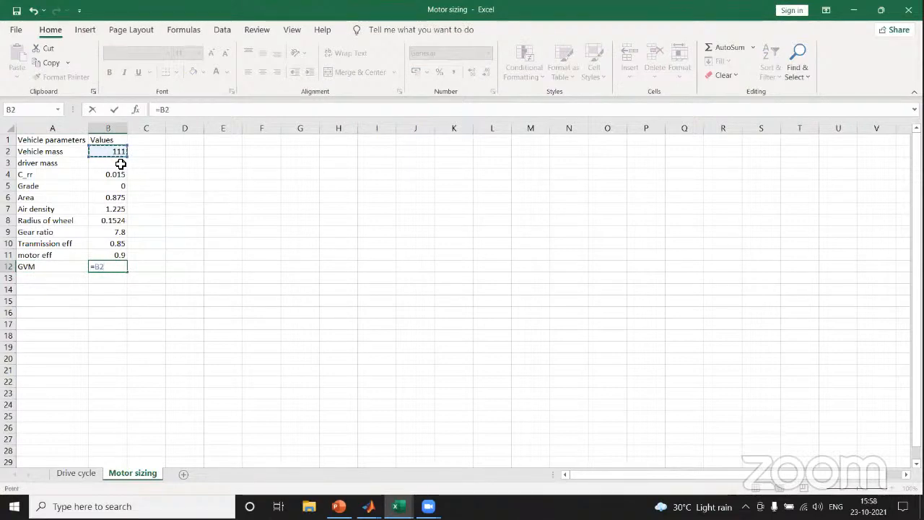
{"action": "type", "text": "+"}
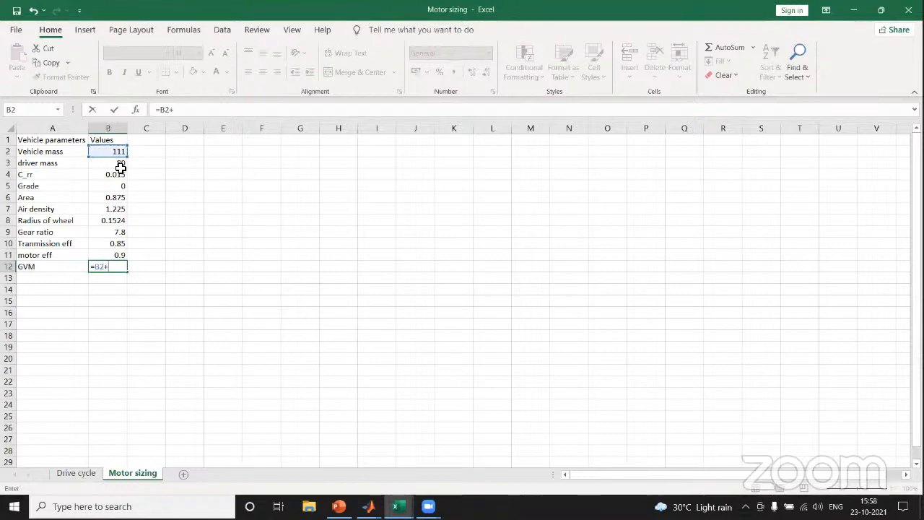
{"action": "left_click", "coordinate": [120, 166]}
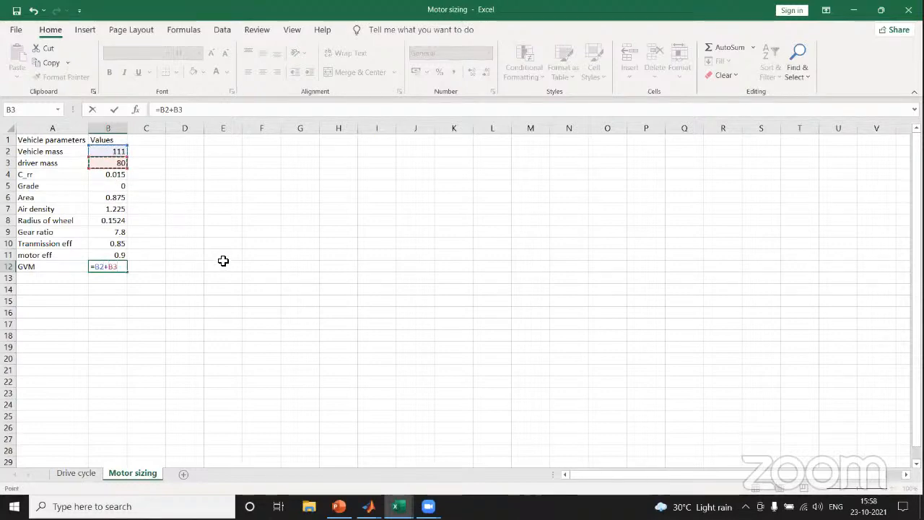
{"action": "key", "text": "Return"}
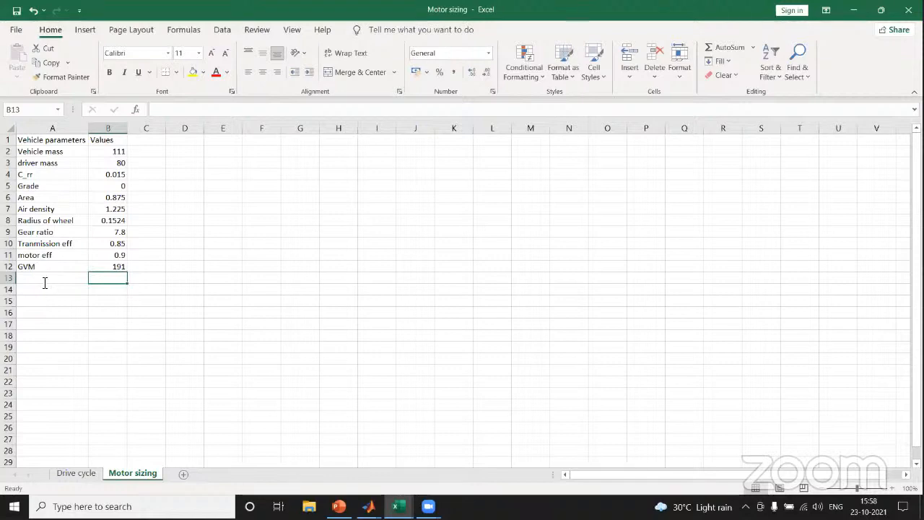
Step: Add the parameter "g" in A13 with the value 9.81 in B13
{"action": "double_click", "coordinate": [44, 282]}
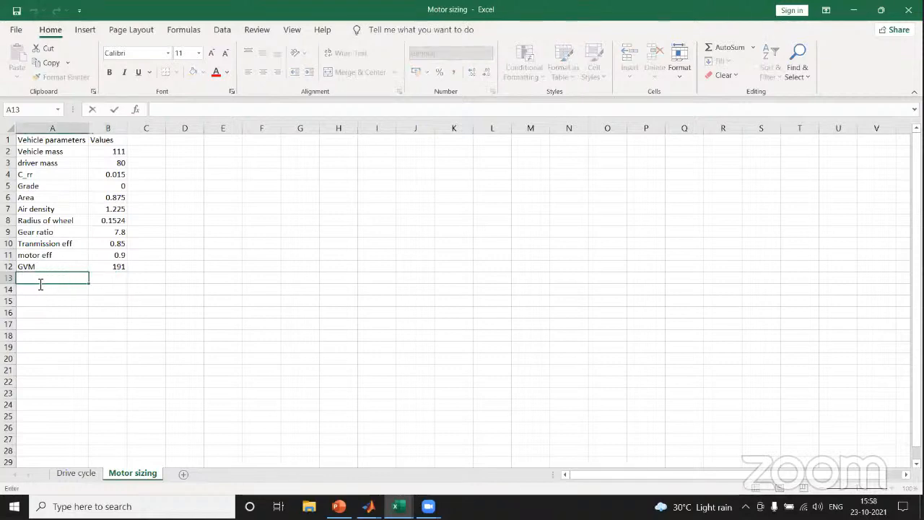
{"action": "type", "text": "g"}
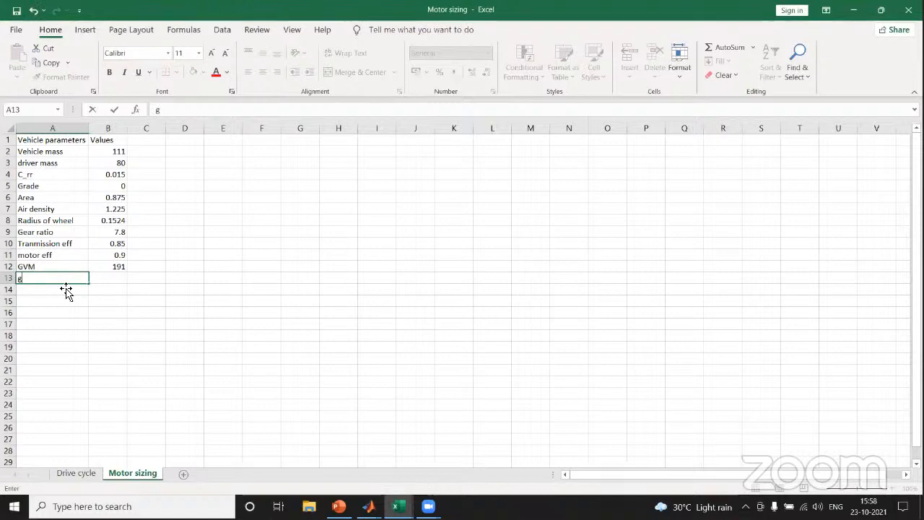
{"action": "left_click", "coordinate": [121, 286]}
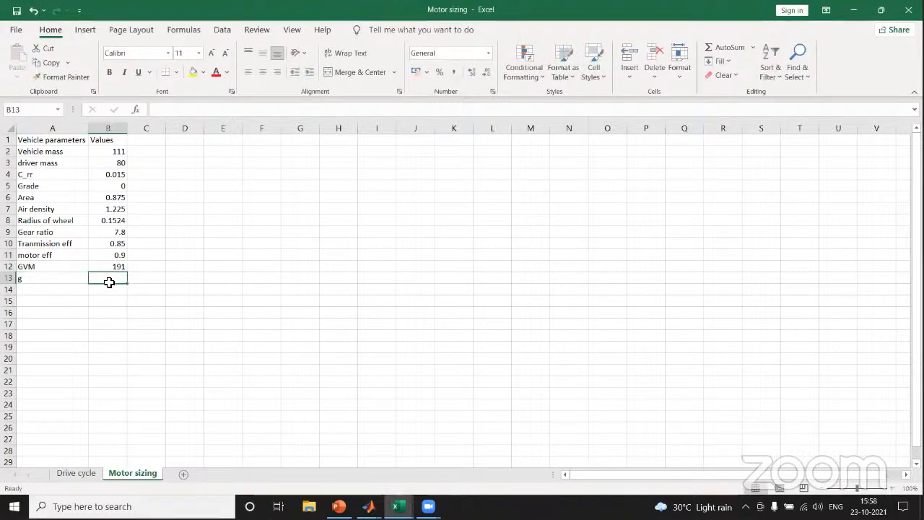
{"action": "double_click", "coordinate": [118, 280]}
{"action": "type", "text": "9"}
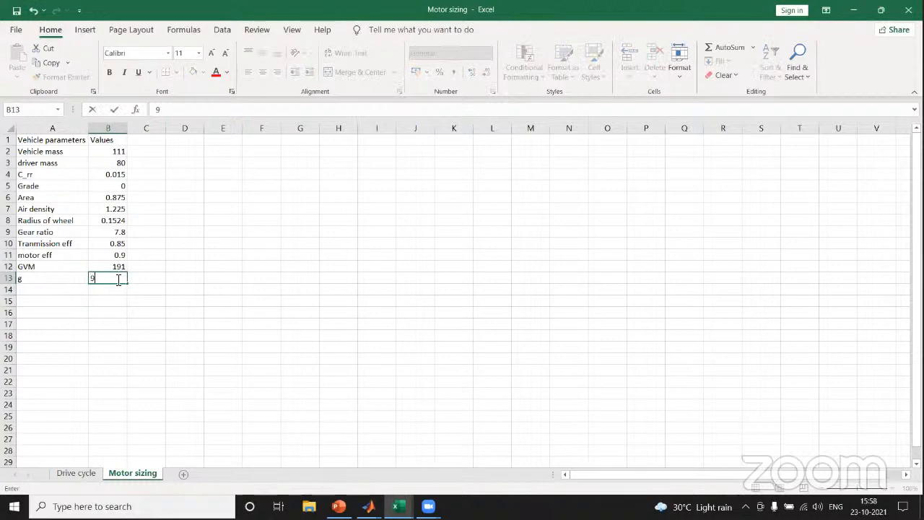
{"action": "type", "text": ".81"}
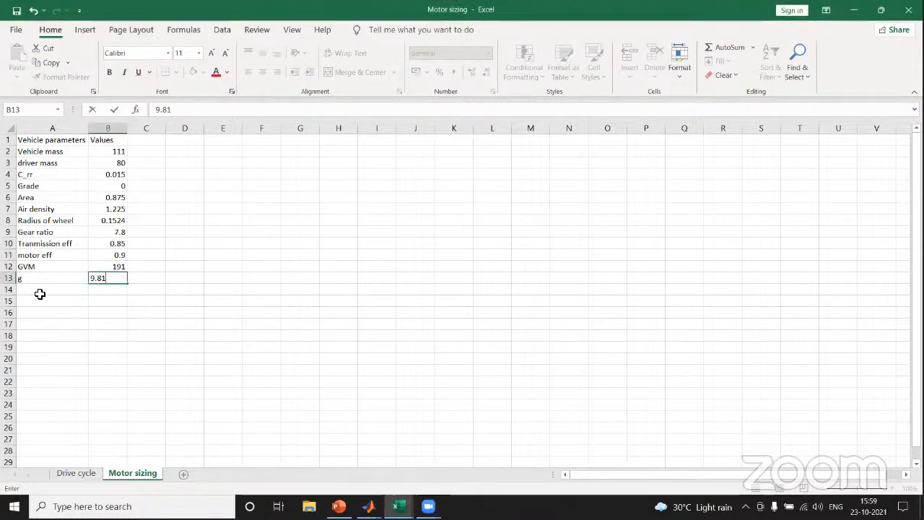
Step: Label cell A14 as "GVW" below the g row of the parameter table
{"action": "left_click", "coordinate": [61, 293]}
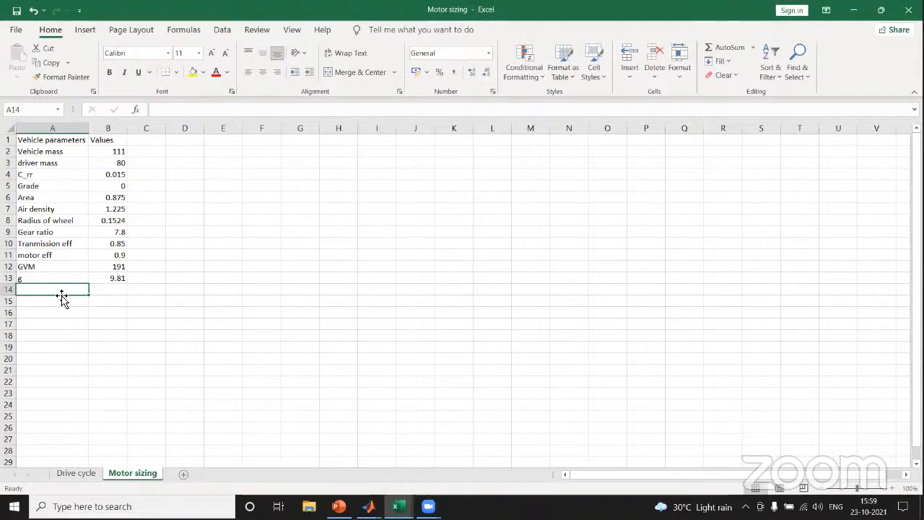
{"action": "type", "text": "M"}
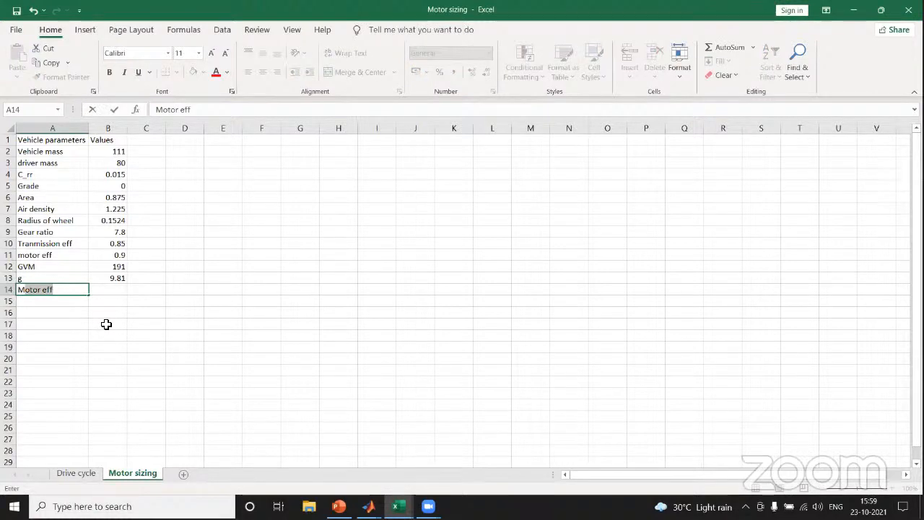
{"action": "key", "text": "BackSpace"}
{"action": "key", "text": "BackSpace"}
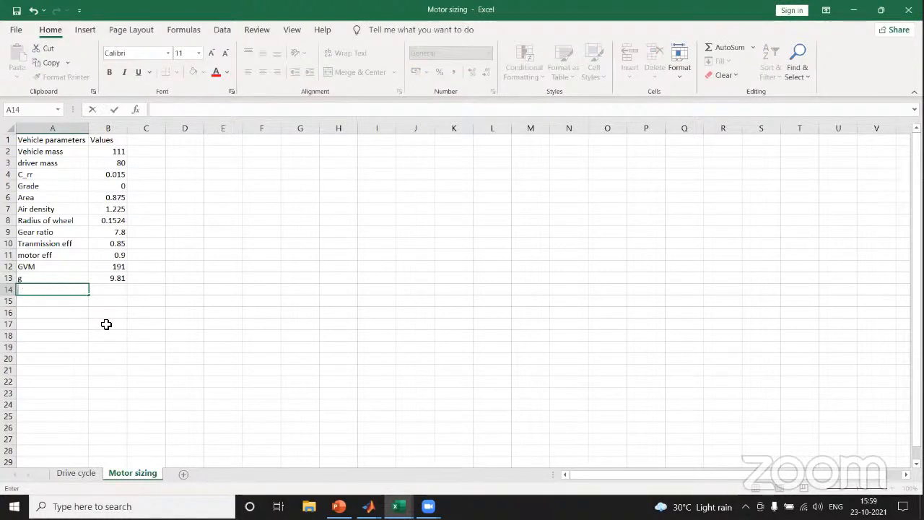
{"action": "type", "text": "GVW"}
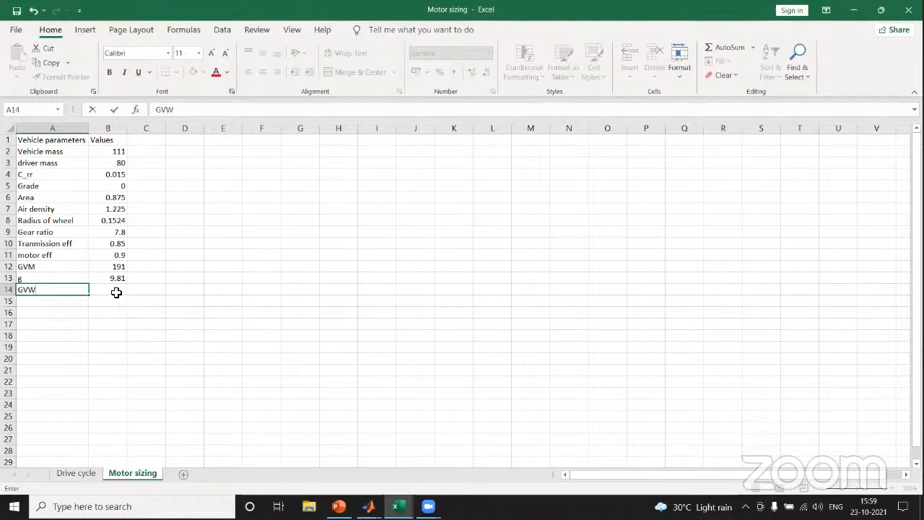
Step: Calculate GVW in B14 as GVM multiplied by g with the formula =B12*B13
{"action": "left_click", "coordinate": [118, 291]}
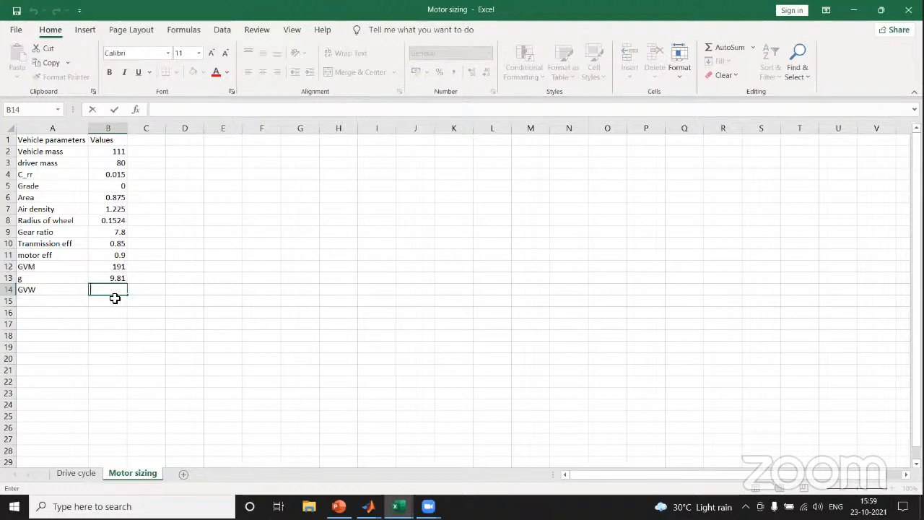
{"action": "type", "text": "="}
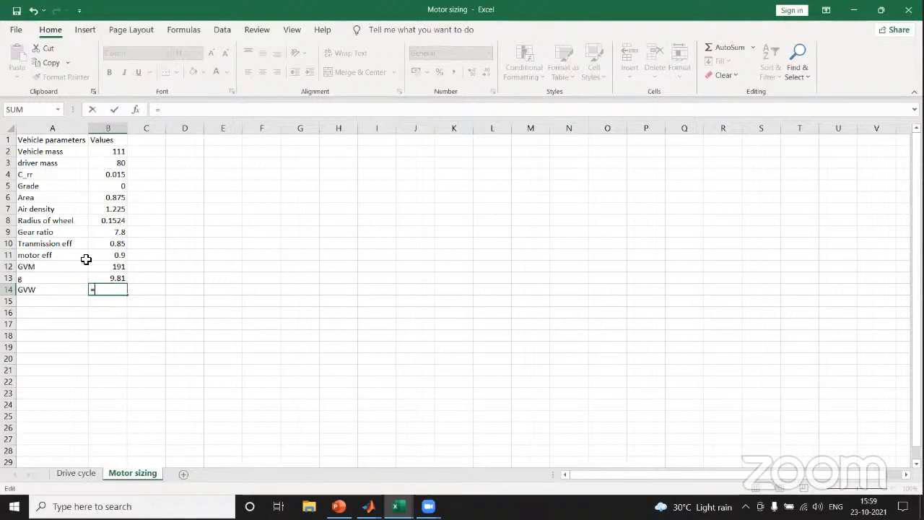
{"action": "left_click", "coordinate": [113, 268]}
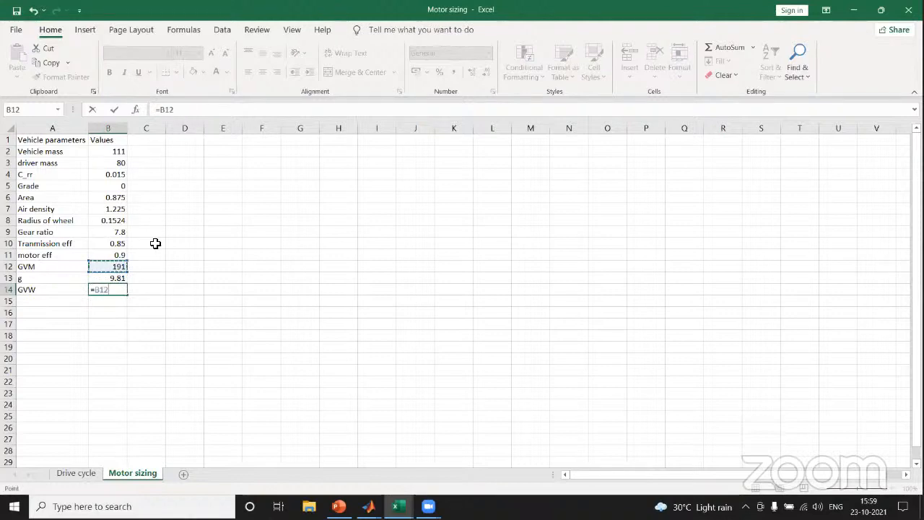
{"action": "type", "text": "*"}
{"action": "left_click", "coordinate": [123, 279]}
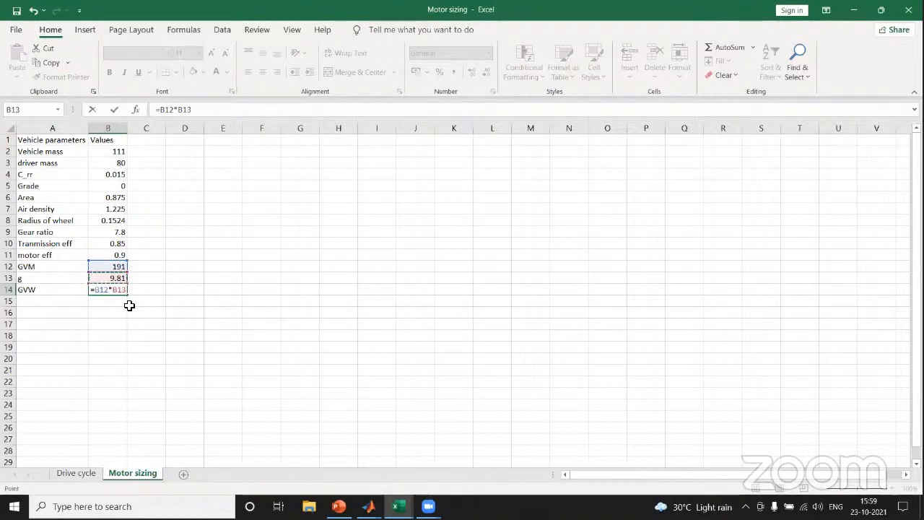
{"action": "key", "text": "Return"}
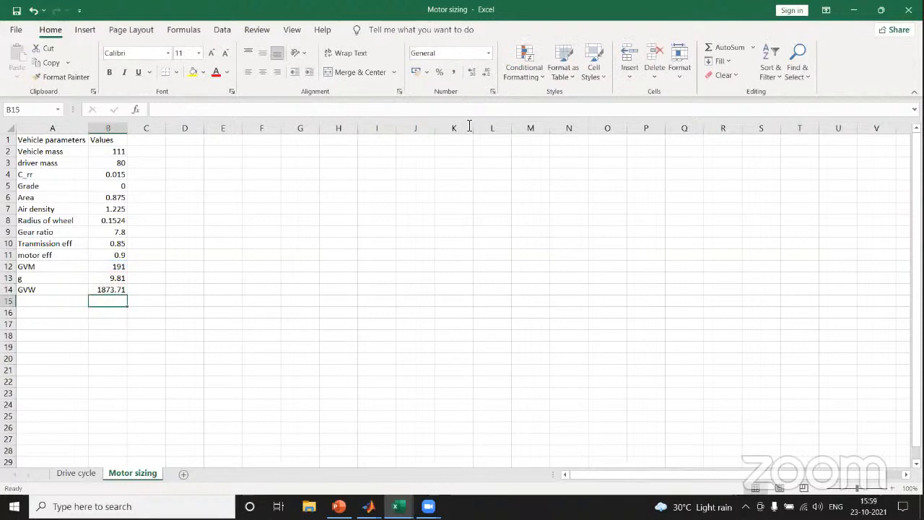
Step: Add the parameter "Motor controller eff" in A15 with the value 0.85 in B15
{"action": "left_click", "coordinate": [473, 72]}
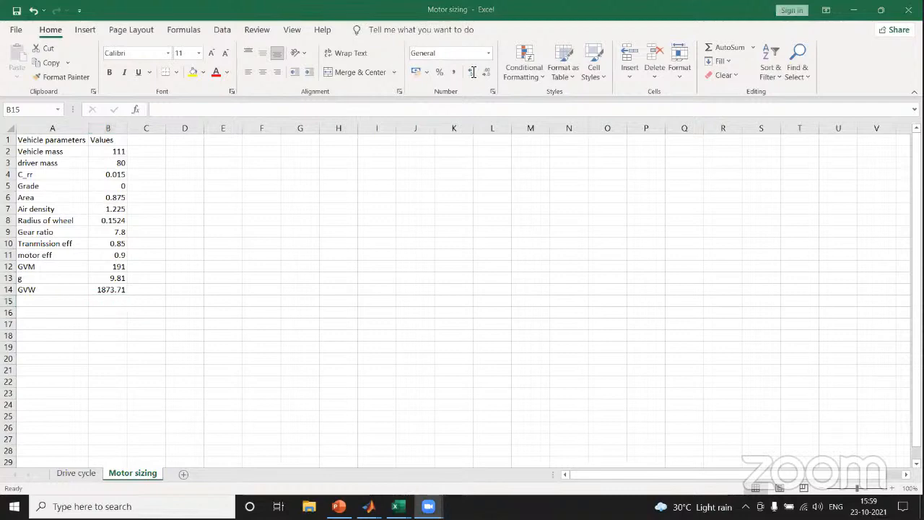
{"action": "left_click", "coordinate": [860, 491]}
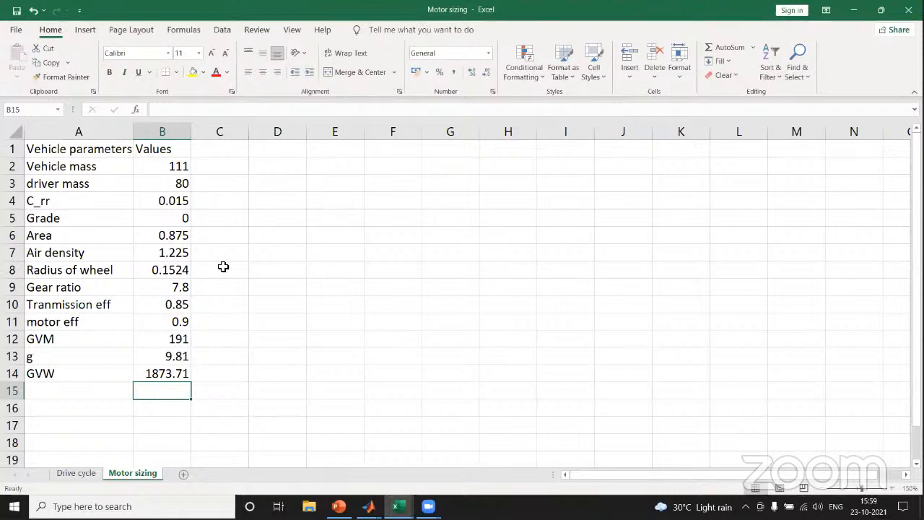
{"action": "left_click", "coordinate": [328, 153]}
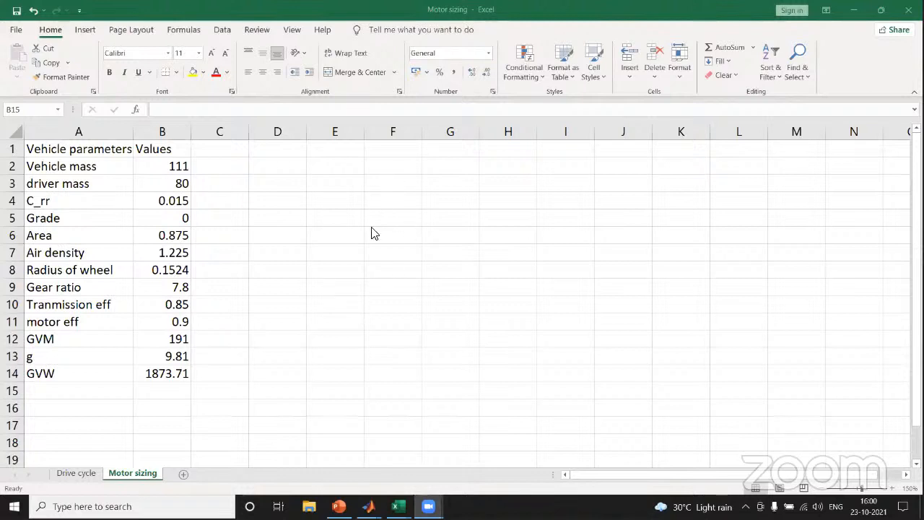
{"action": "double_click", "coordinate": [66, 395]}
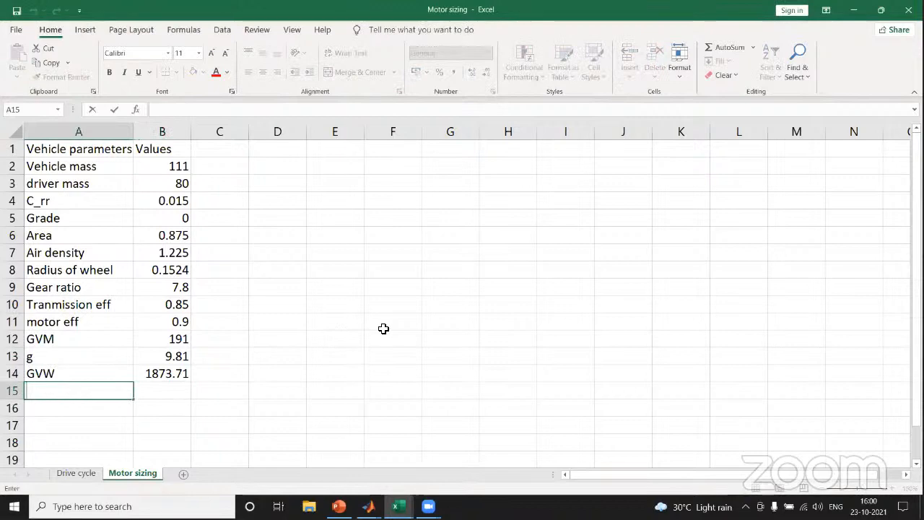
{"action": "type", "text": "Motor "}
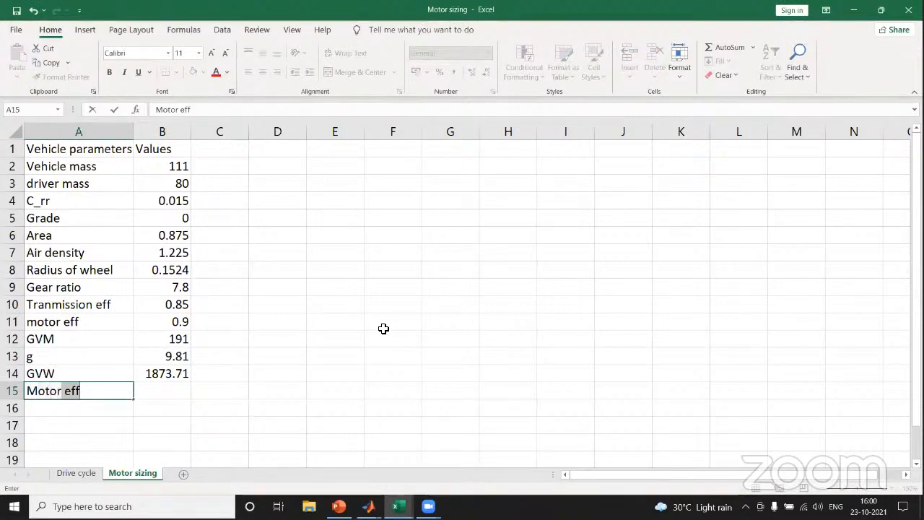
{"action": "type", "text": "co"}
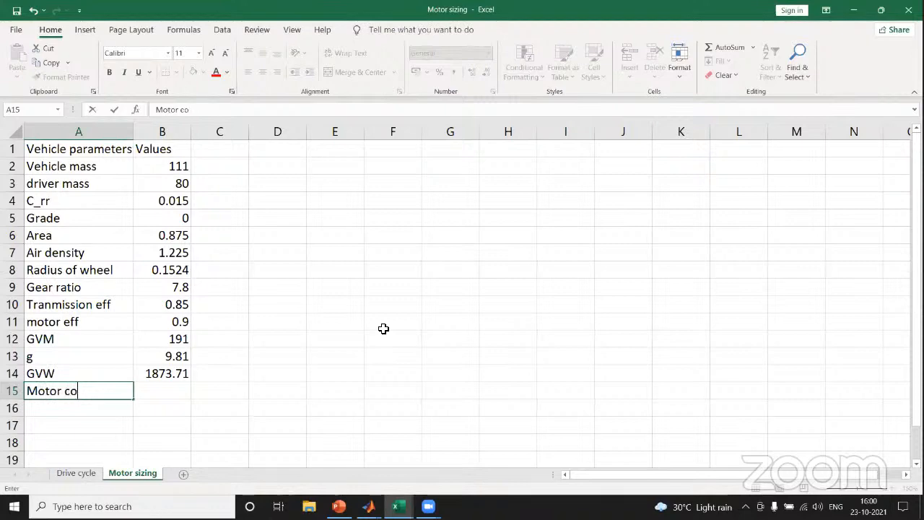
{"action": "type", "text": "ntrool"}
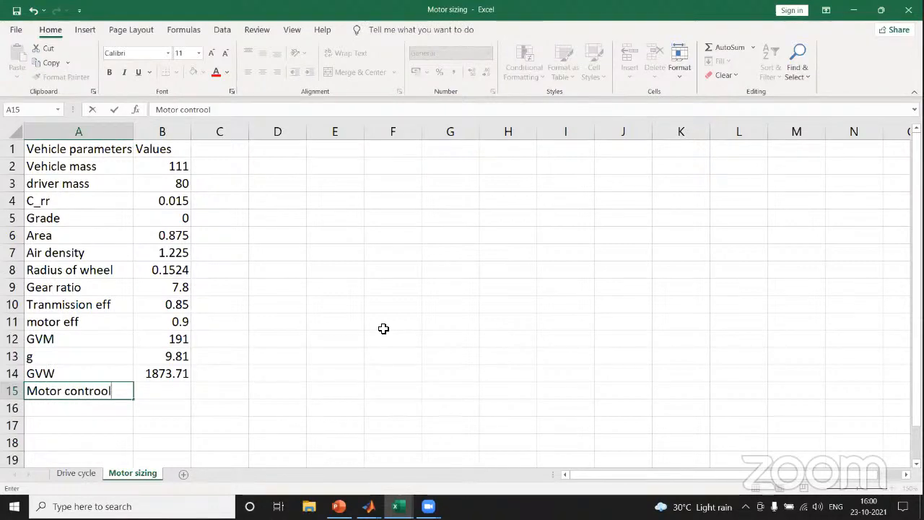
{"action": "key", "text": "BackSpace"}
{"action": "key", "text": "BackSpace"}
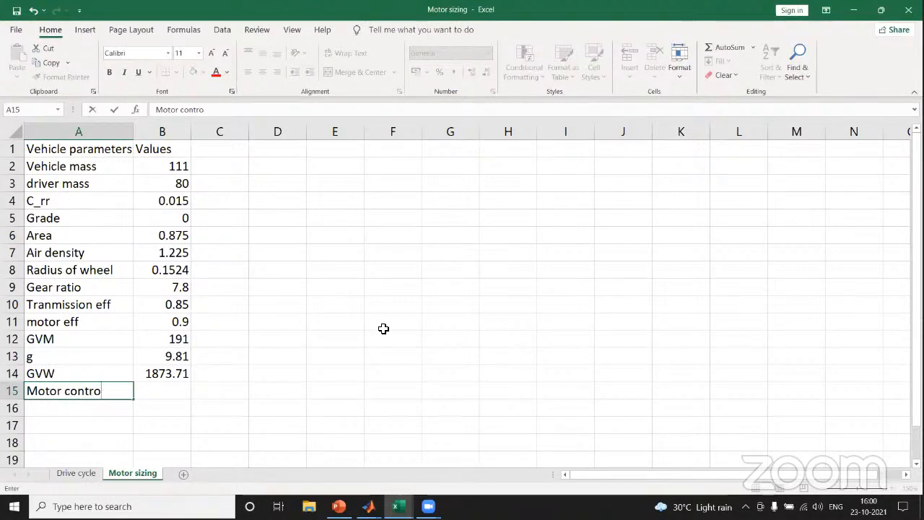
{"action": "type", "text": "ller e"}
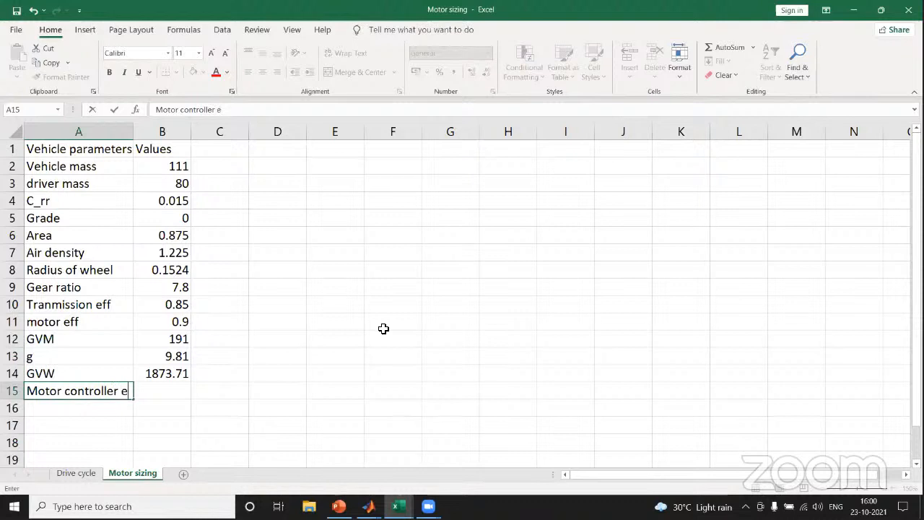
{"action": "type", "text": "ff"}
{"action": "left_click", "coordinate": [313, 359]}
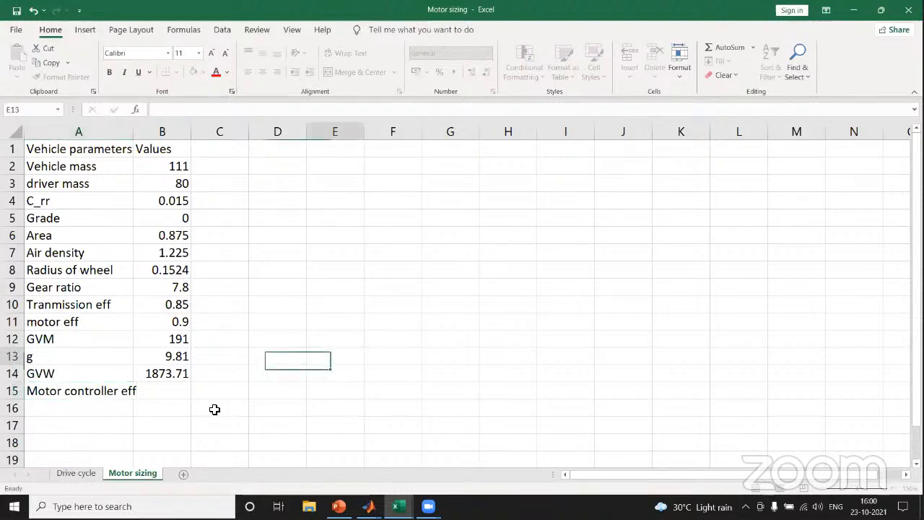
{"action": "double_click", "coordinate": [177, 397]}
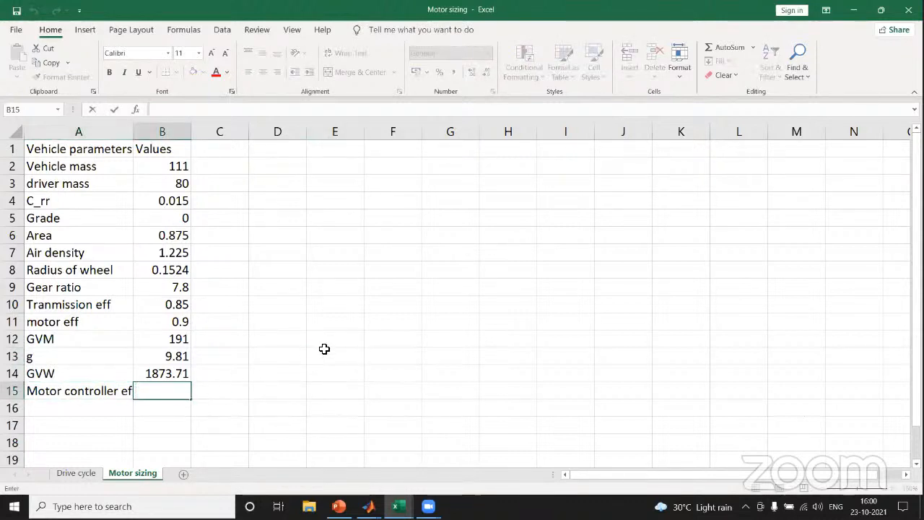
{"action": "type", "text": "0.85"}
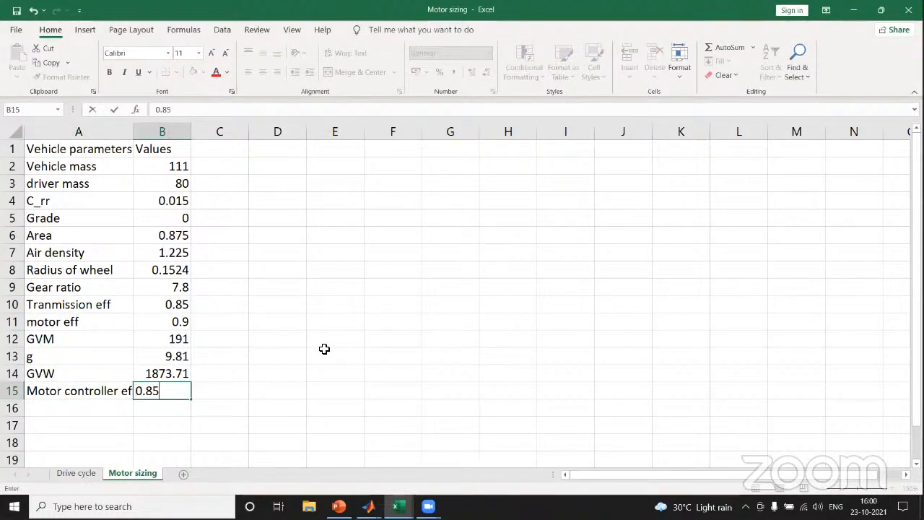
Step: Commit the motor controller efficiency value of 0.85 in B15
{"action": "left_click", "coordinate": [324, 350]}
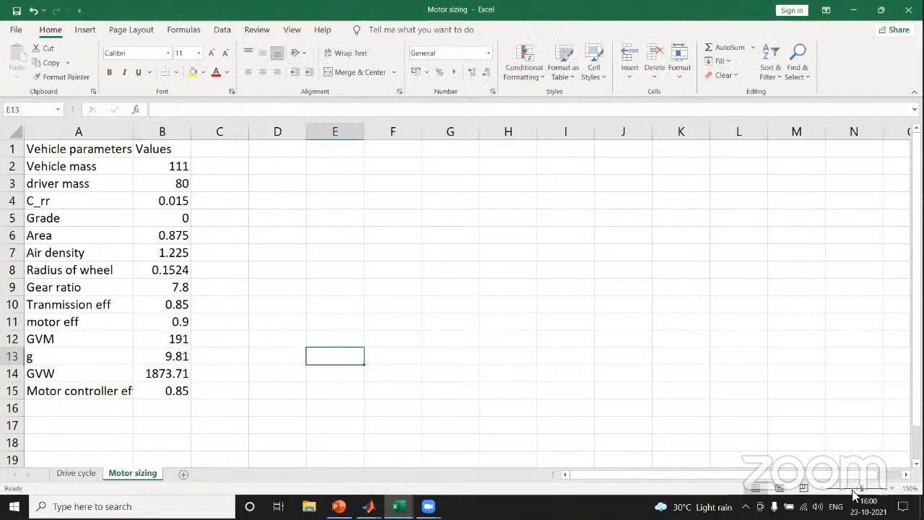
{"action": "scroll", "coordinate": [378, 338], "scroll_direction": "down", "scroll_amount": 4}
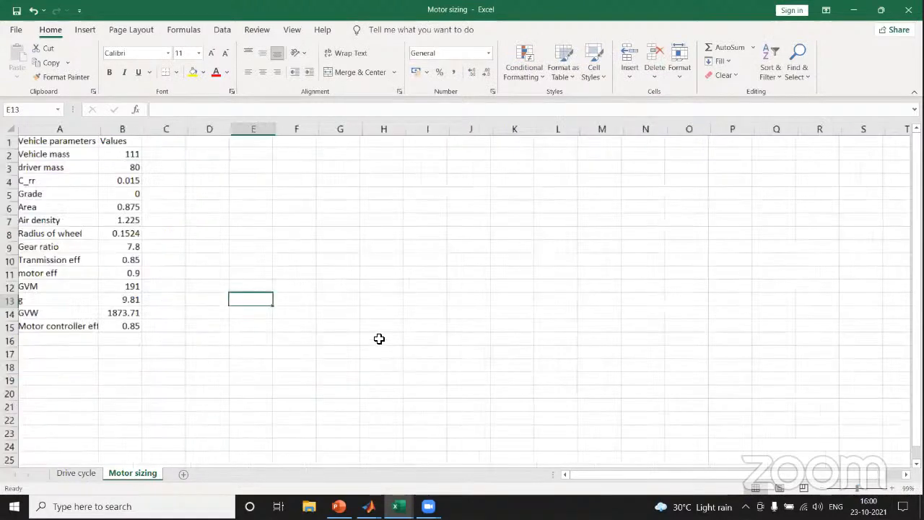
{"action": "scroll", "coordinate": [343, 330], "scroll_direction": "down", "scroll_amount": 1}
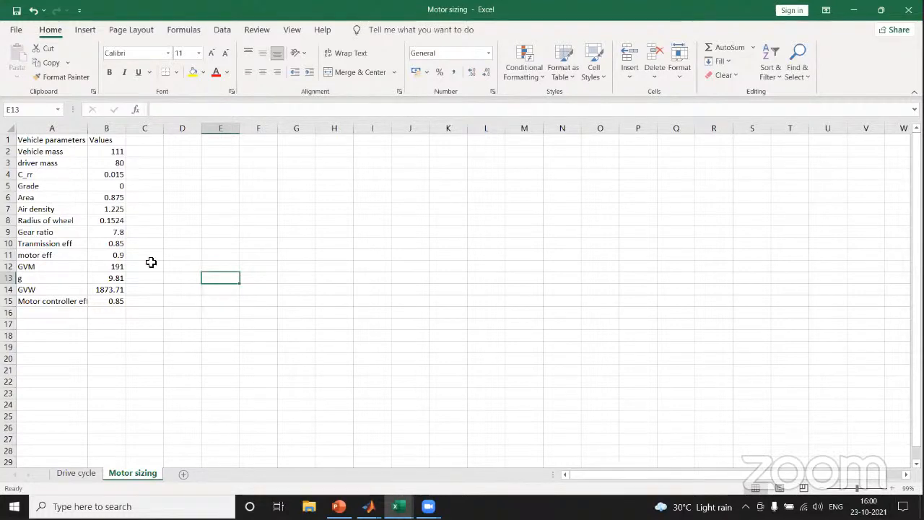
Step: Inspect the formula behind the GVM value in B12 and leave it as it is
{"action": "left_click", "coordinate": [453, 118]}
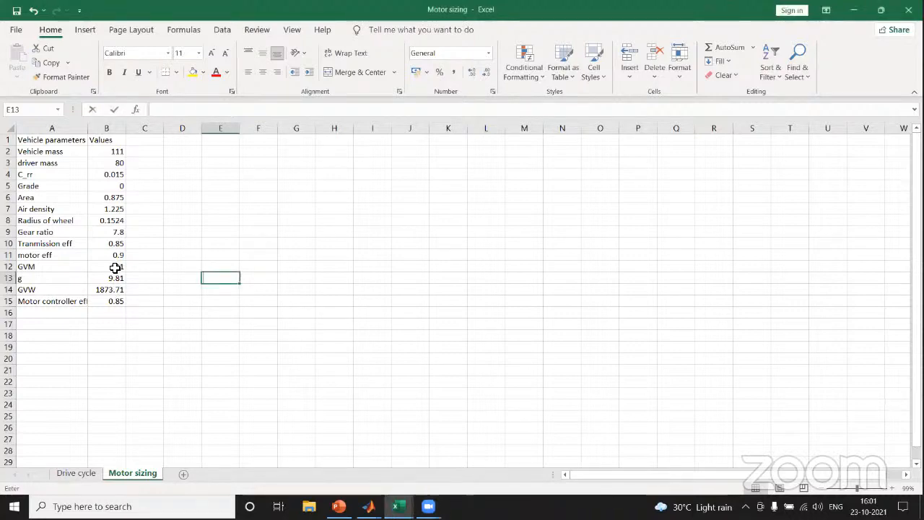
{"action": "left_click", "coordinate": [93, 266]}
{"action": "double_click", "coordinate": [96, 267]}
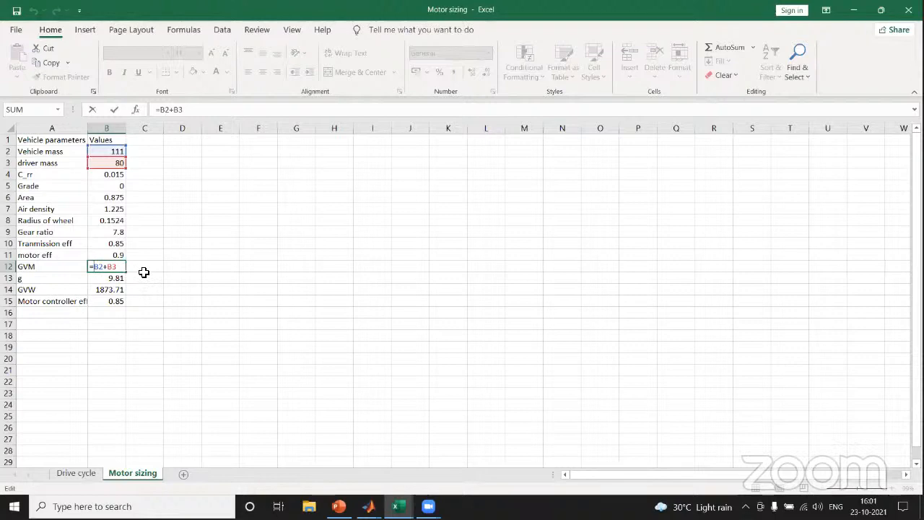
{"action": "key", "text": "Return"}
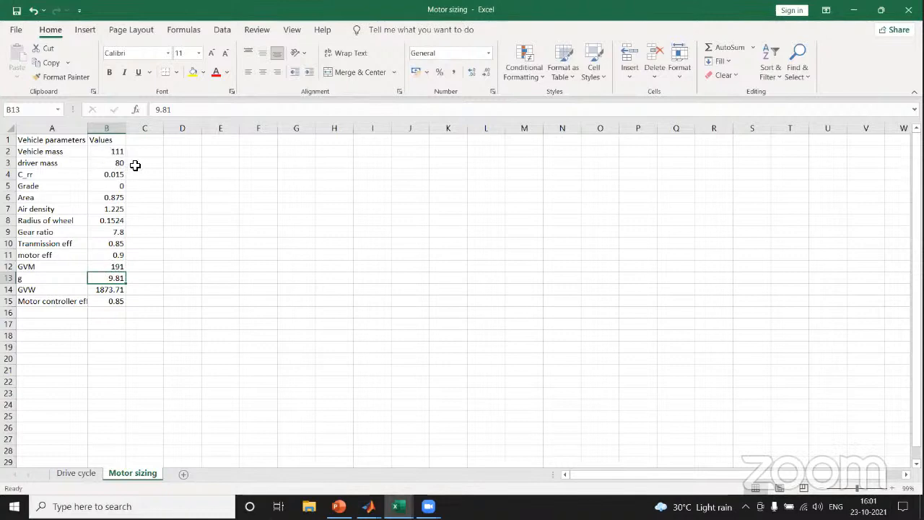
{"action": "left_click", "coordinate": [174, 337]}
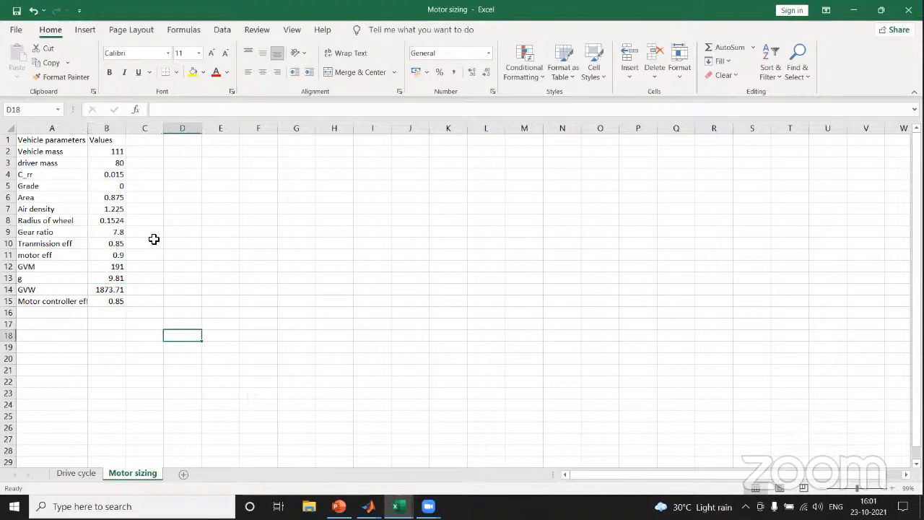
Step: Copy the full Time and velocity columns, A1:B1182, from the Drive cycle sheet into the Motor sizing sheet starting at D1
{"action": "left_click", "coordinate": [78, 474]}
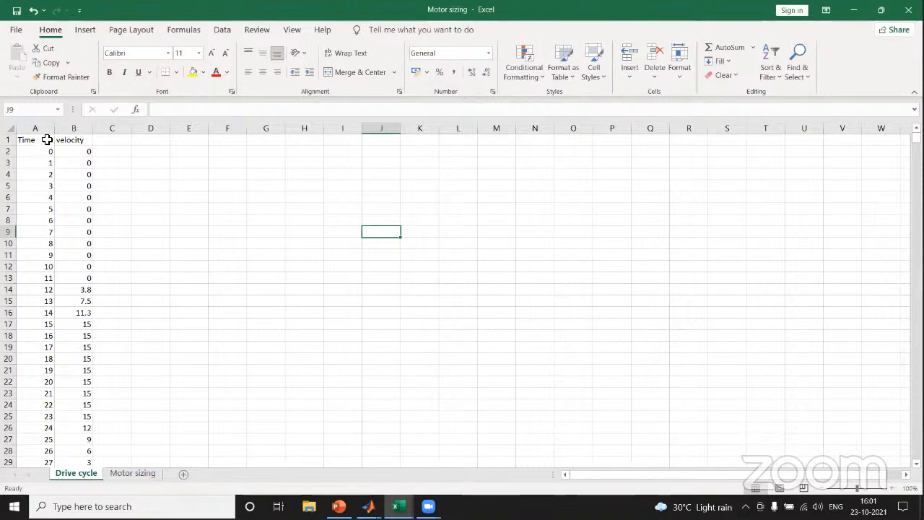
{"action": "left_click_drag", "start_coordinate": [47, 139], "coordinate": [93, 444]}
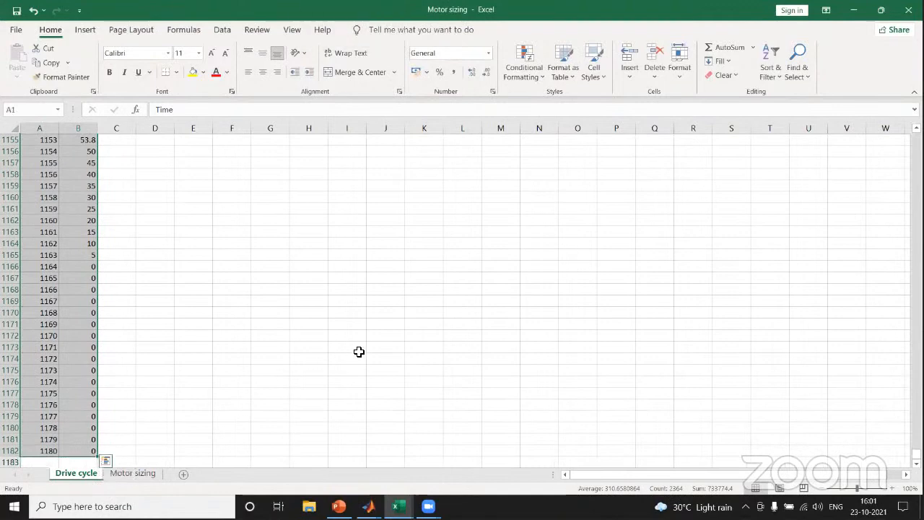
{"action": "key", "text": "ctrl+c"}
{"action": "left_click", "coordinate": [133, 473]}
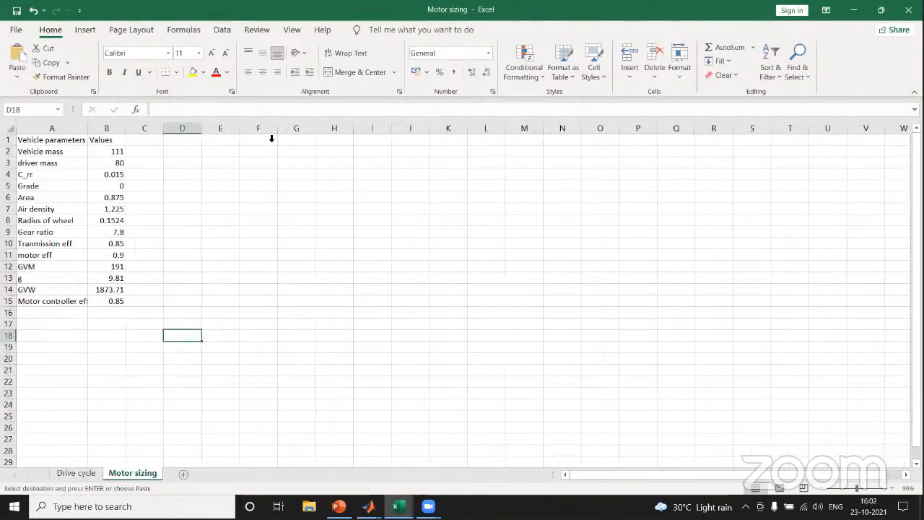
{"action": "left_click", "coordinate": [196, 141]}
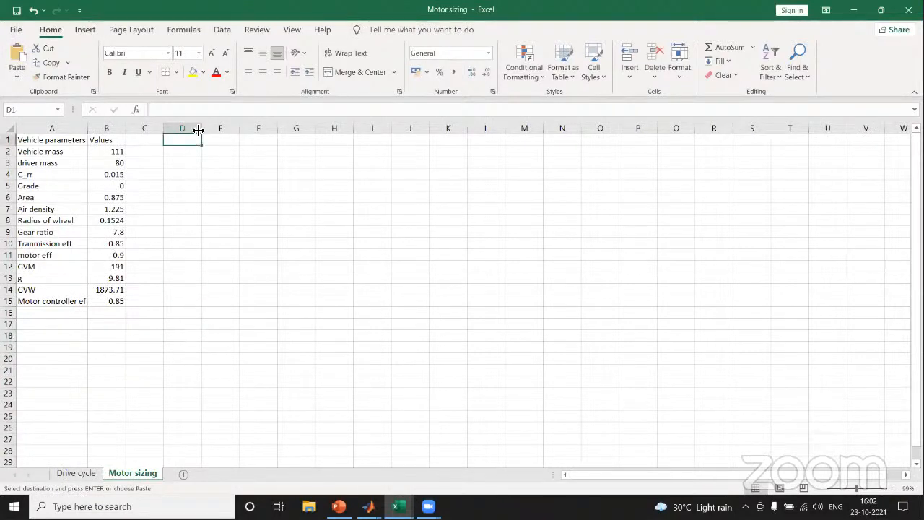
{"action": "key", "text": "ctrl+v"}
{"action": "left_click", "coordinate": [360, 257]}
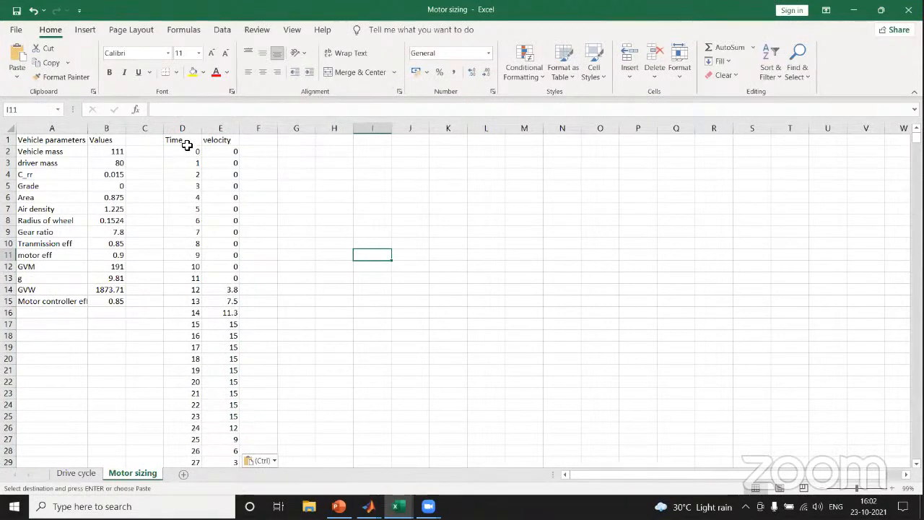
Step: Plot the velocity data in column E as a line chart to view the drive cycle, and delete the chart
{"action": "left_click", "coordinate": [221, 129]}
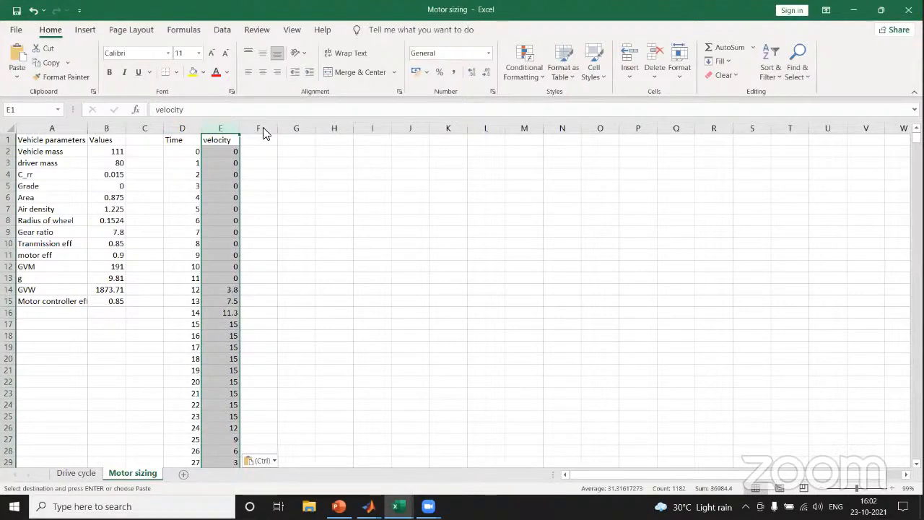
{"action": "left_click", "coordinate": [88, 32]}
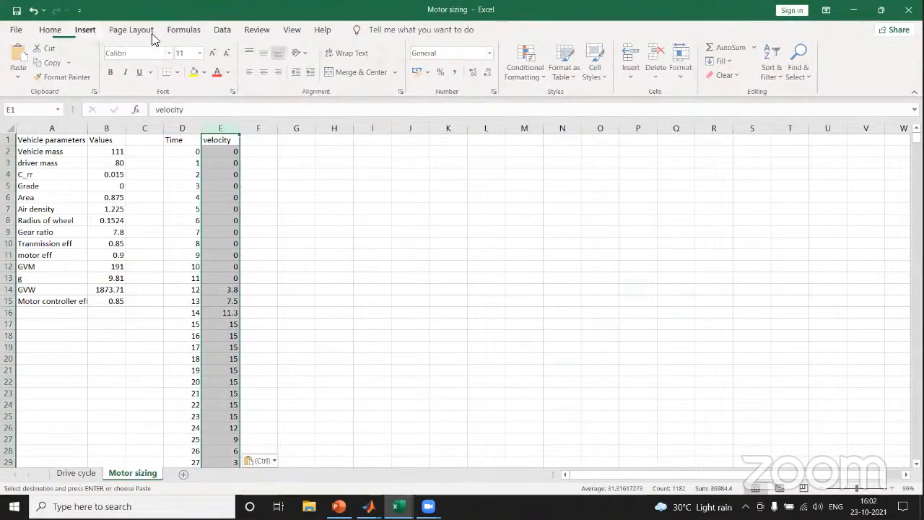
{"action": "left_click", "coordinate": [332, 68]}
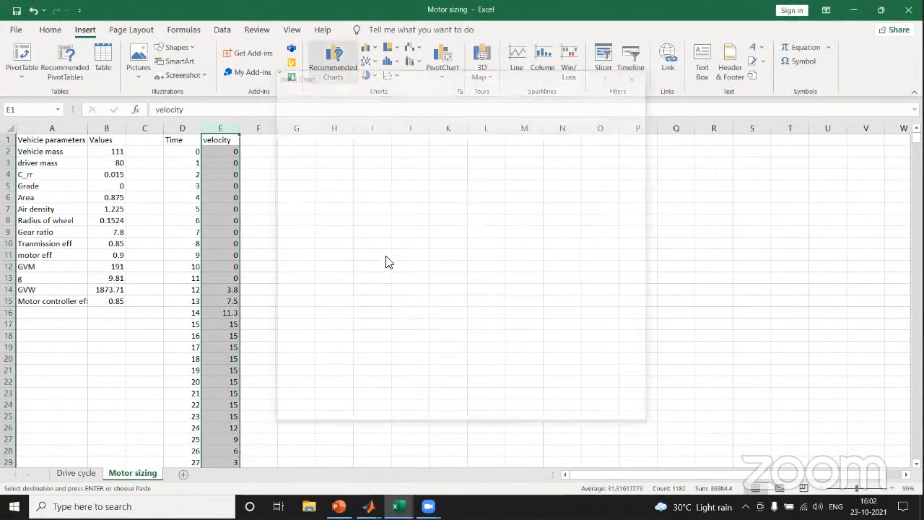
{"action": "key", "text": "Down"}
{"action": "left_click", "coordinate": [579, 414]}
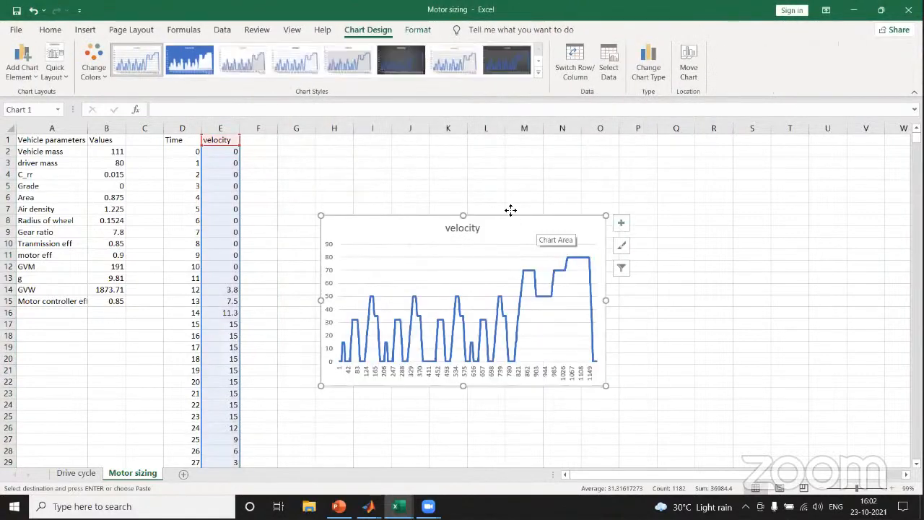
{"action": "left_click_drag", "start_coordinate": [512, 213], "coordinate": [320, 265]}
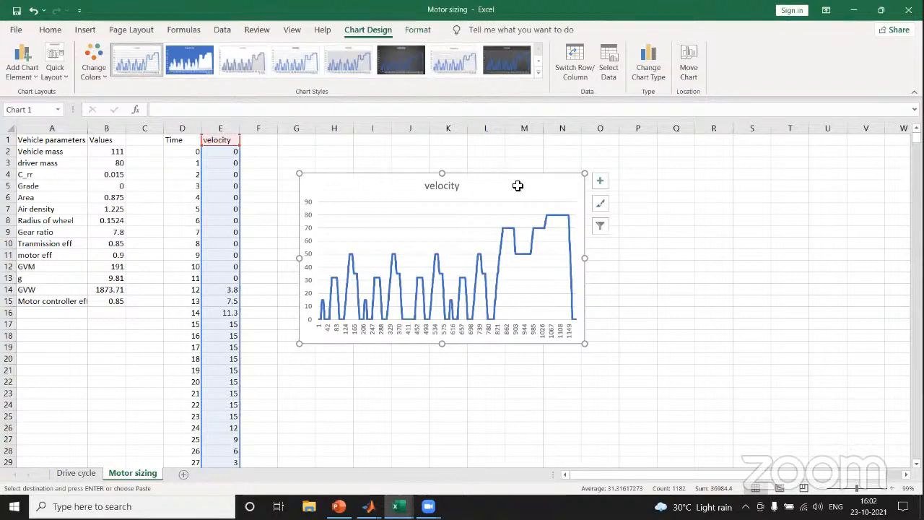
{"action": "key", "text": "Delete"}
{"action": "left_click", "coordinate": [451, 246]}
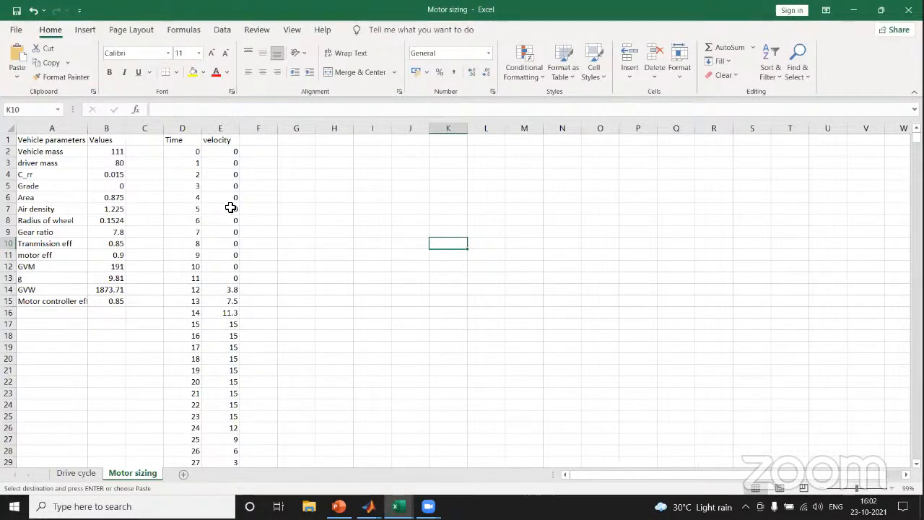
Step: Enter the column heading "Velocity in m/s" in G1
{"action": "left_click", "coordinate": [306, 146]}
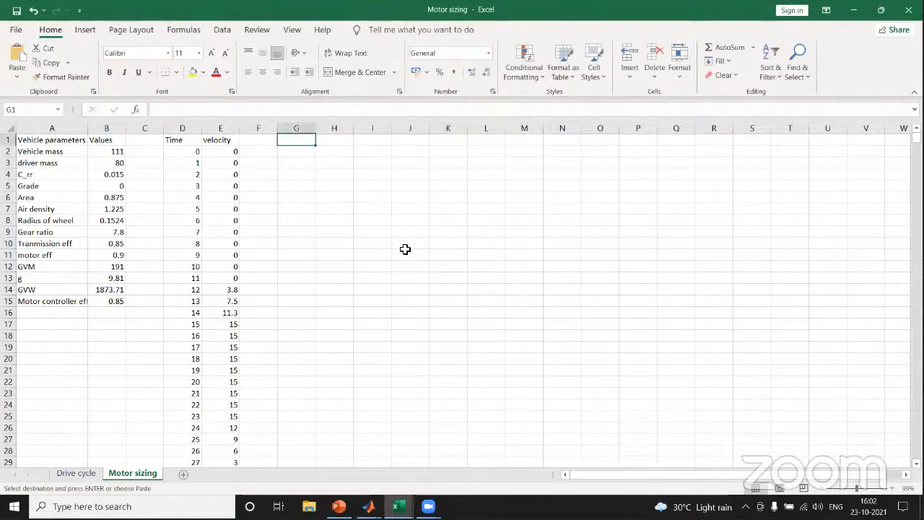
{"action": "type", "text": "Velco"}
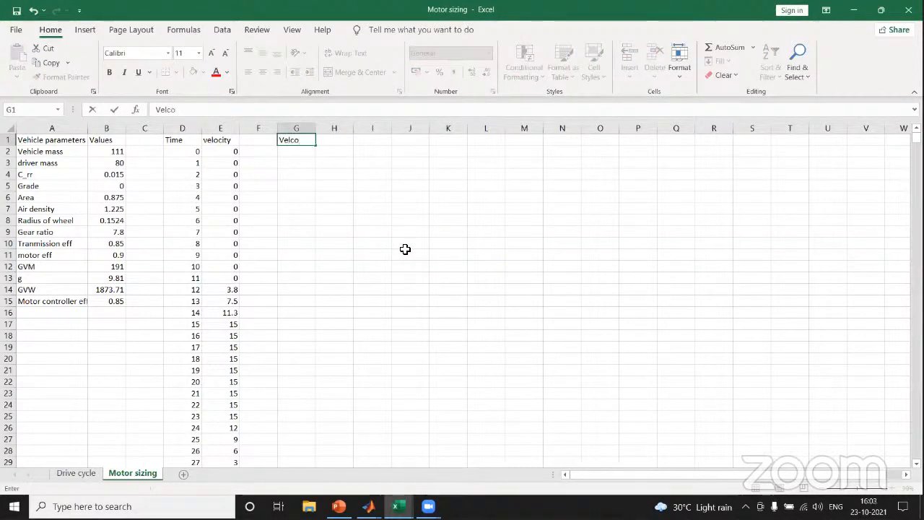
{"action": "key", "text": "BackSpace"}
{"action": "key", "text": "BackSpace"}
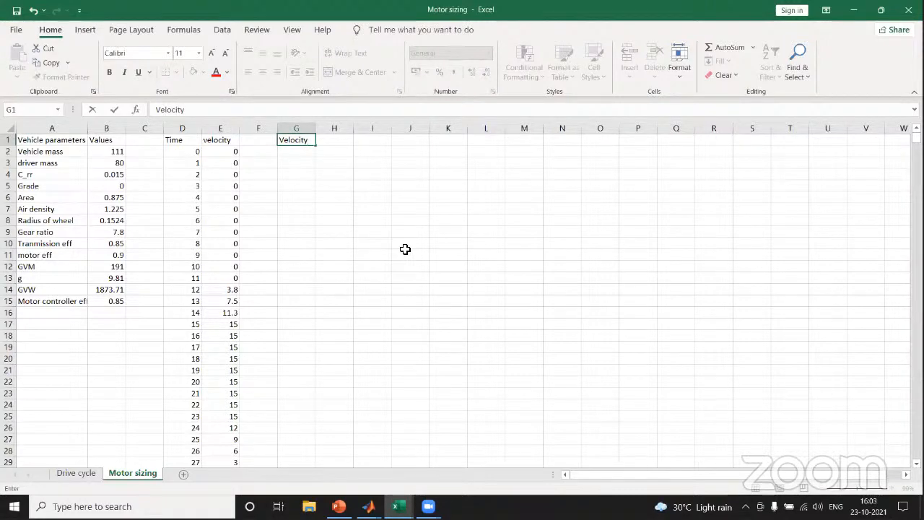
{"action": "type", "text": "/s"}
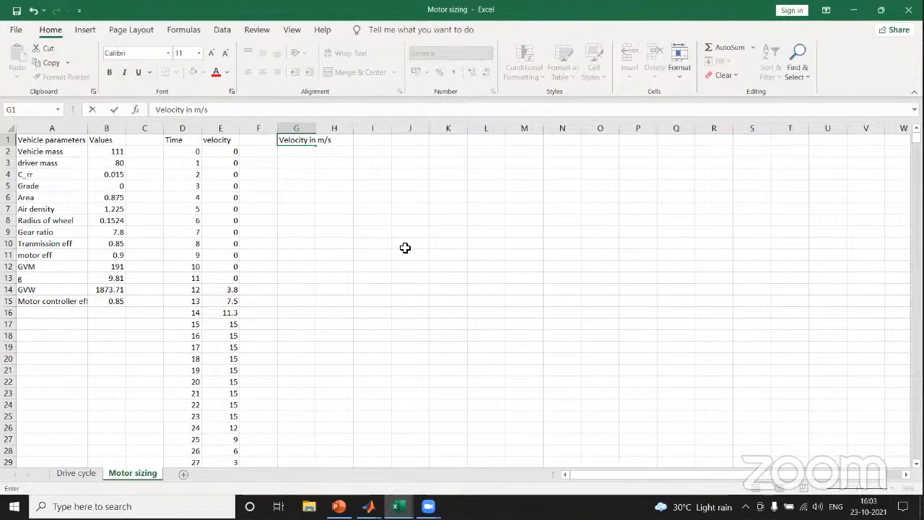
{"action": "left_click", "coordinate": [406, 248]}
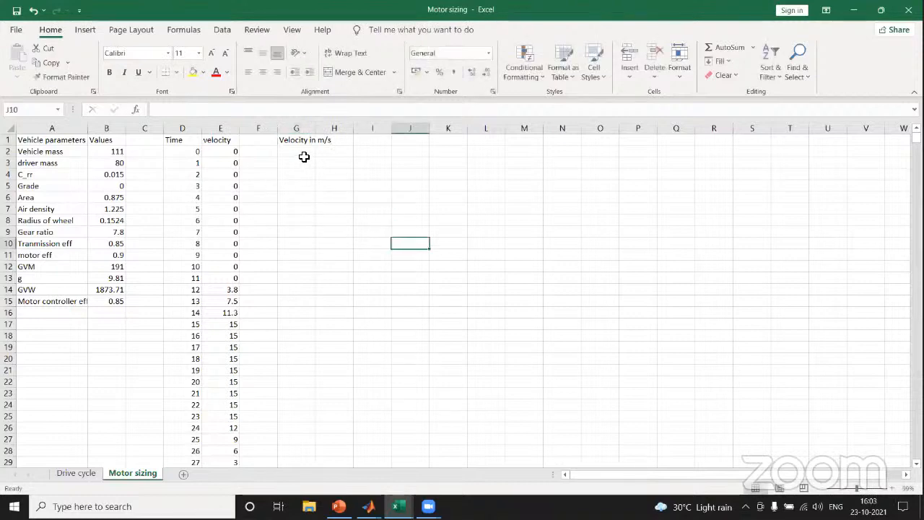
Step: Convert the first velocity value to m/s in G2 with the formula =E2*(1000/3600)
{"action": "left_click", "coordinate": [298, 156]}
{"action": "double_click", "coordinate": [299, 156]}
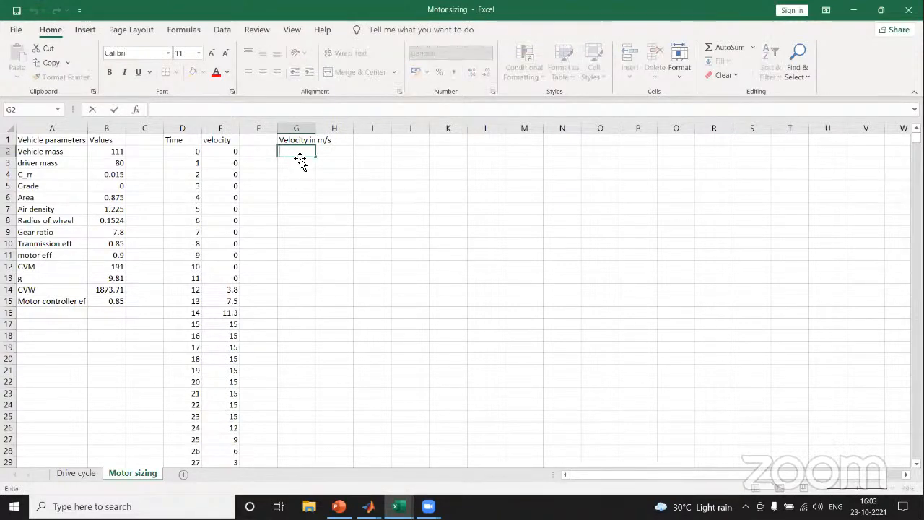
{"action": "type", "text": "="}
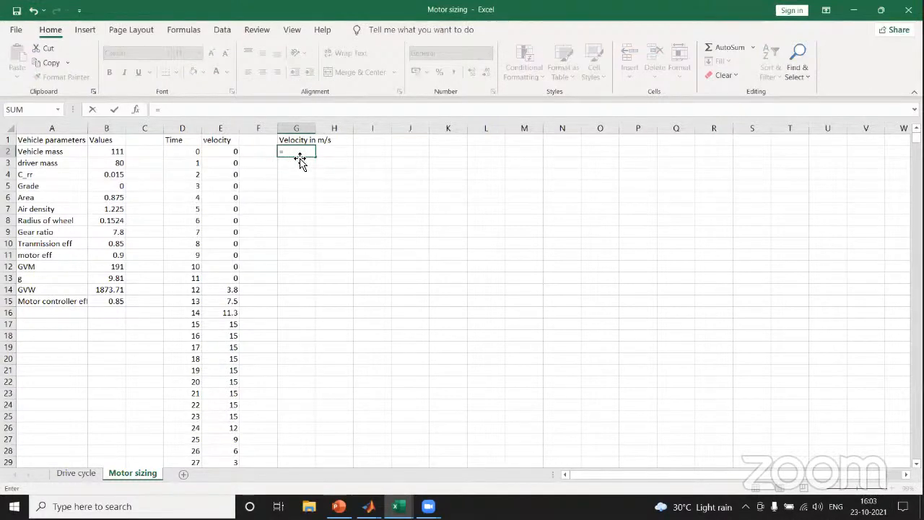
{"action": "left_click", "coordinate": [231, 152]}
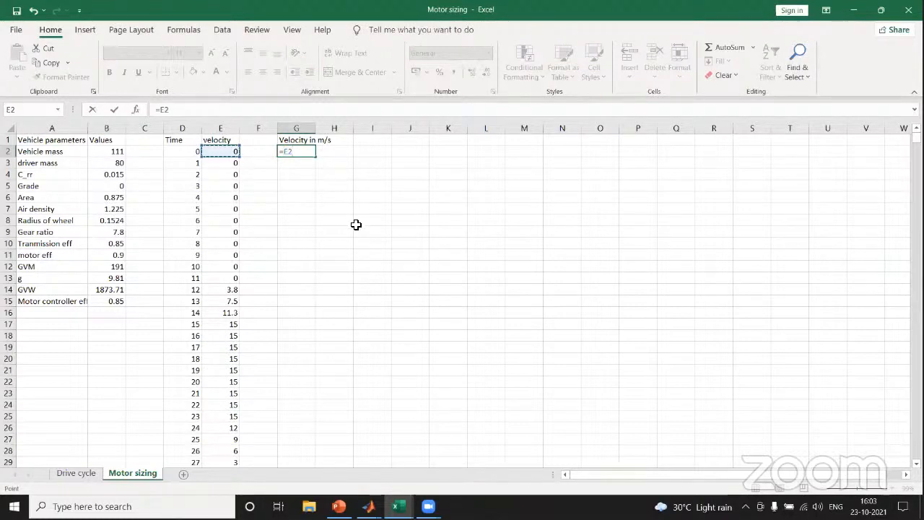
{"action": "type", "text": "*("}
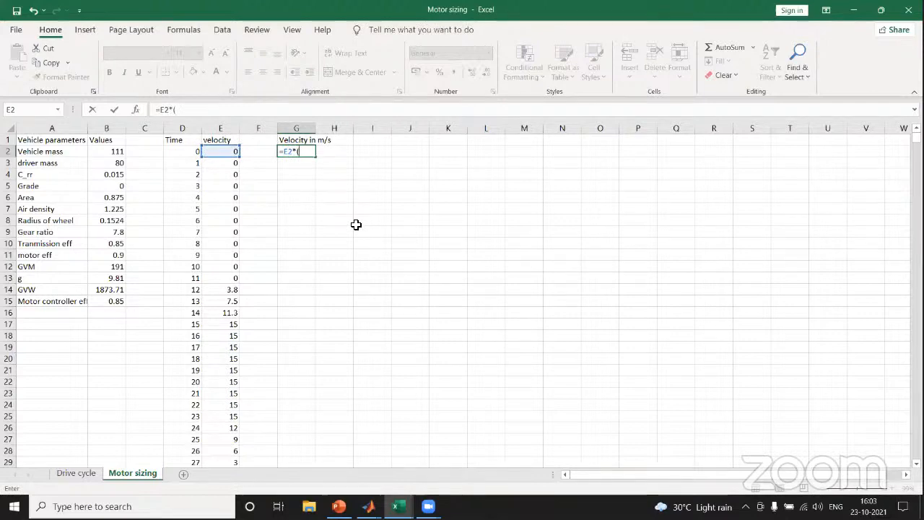
{"action": "type", "text": "1000"}
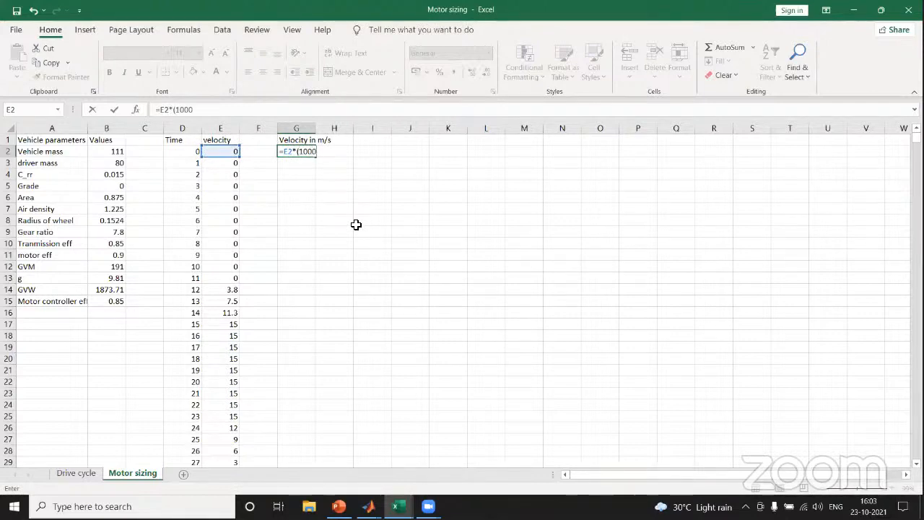
{"action": "type", "text": "/3600"}
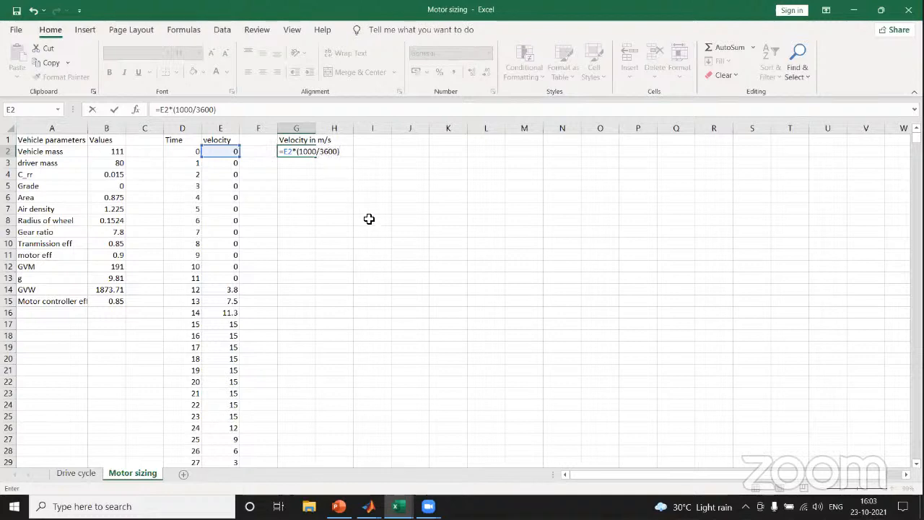
{"action": "key", "text": "Return"}
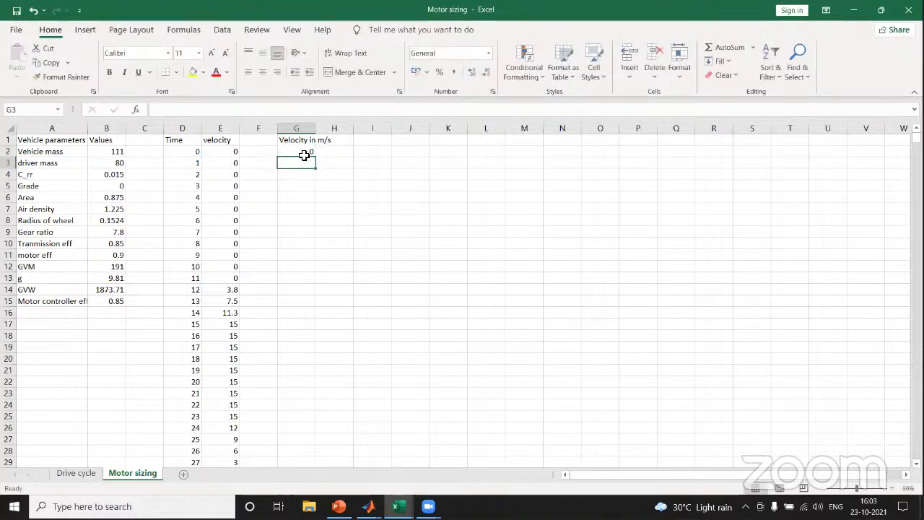
Step: Re-enter the m/s conversion formula =E2*(1000/3600) in G2
{"action": "left_click", "coordinate": [304, 151]}
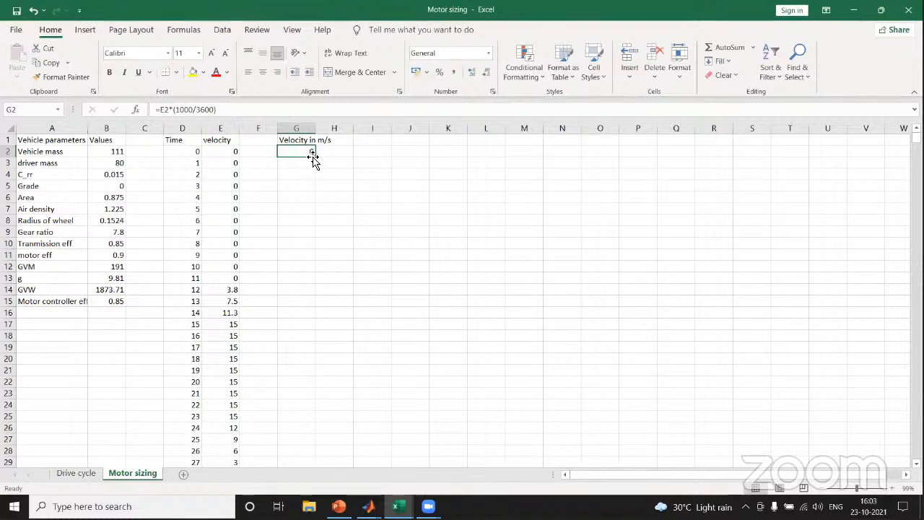
{"action": "left_click", "coordinate": [299, 171]}
{"action": "left_click", "coordinate": [295, 152]}
{"action": "left_click_drag", "start_coordinate": [229, 110], "coordinate": [164, 112]}
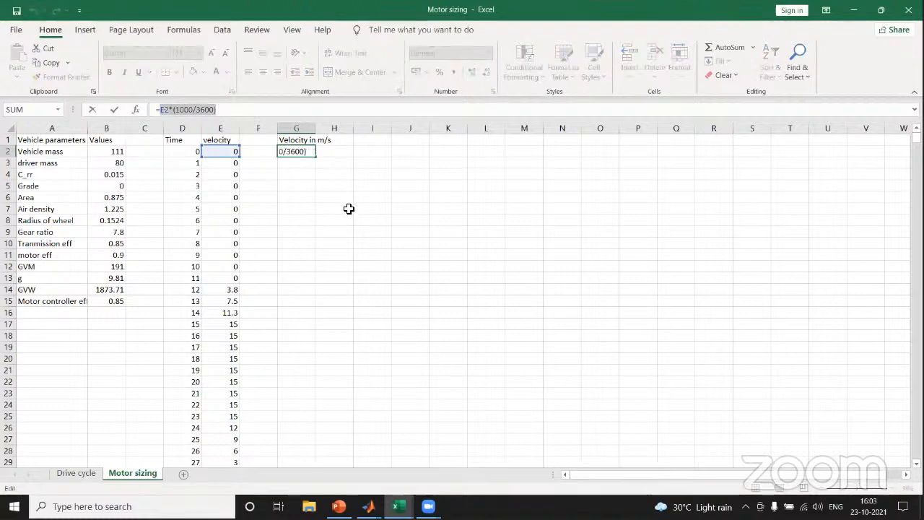
{"action": "left_click", "coordinate": [348, 209]}
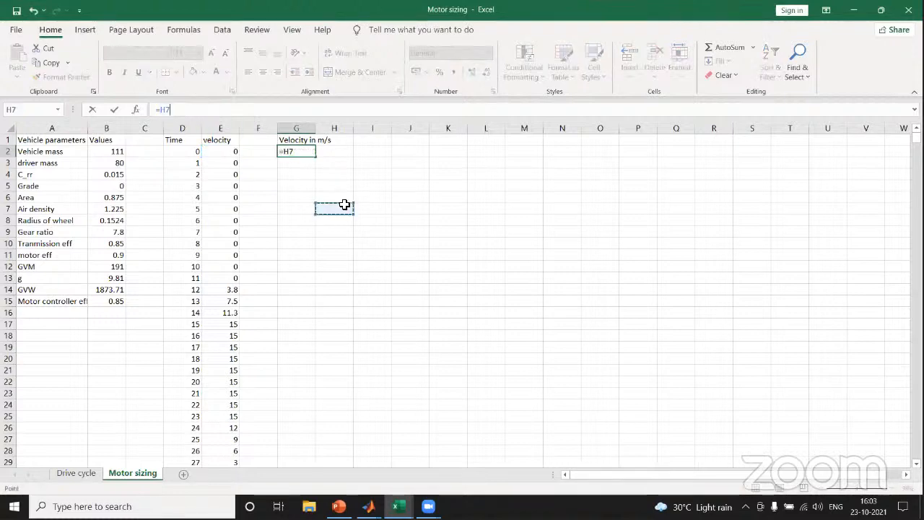
{"action": "left_click", "coordinate": [314, 152]}
{"action": "key", "text": "BackSpace"}
{"action": "key", "text": "BackSpace"}
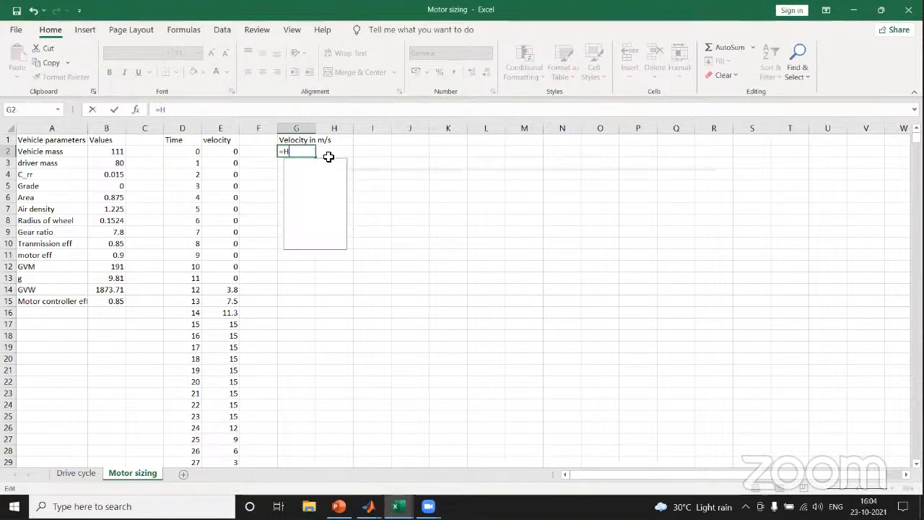
{"action": "left_click", "coordinate": [233, 152]}
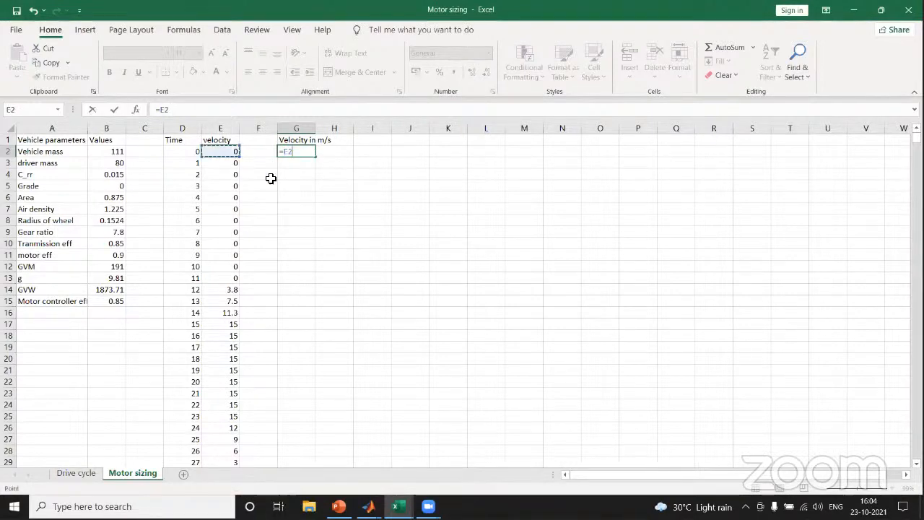
{"action": "type", "text": "*"}
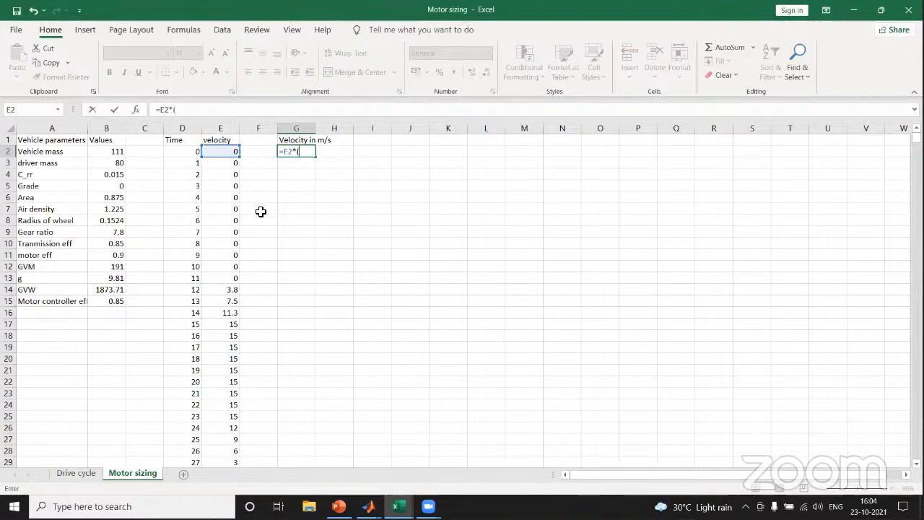
{"action": "type", "text": "(1000"}
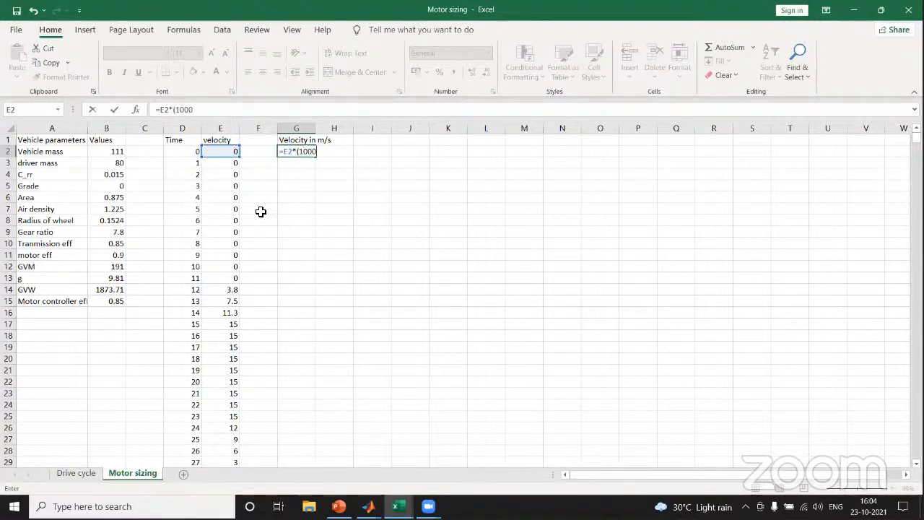
{"action": "type", "text": "/3600)"}
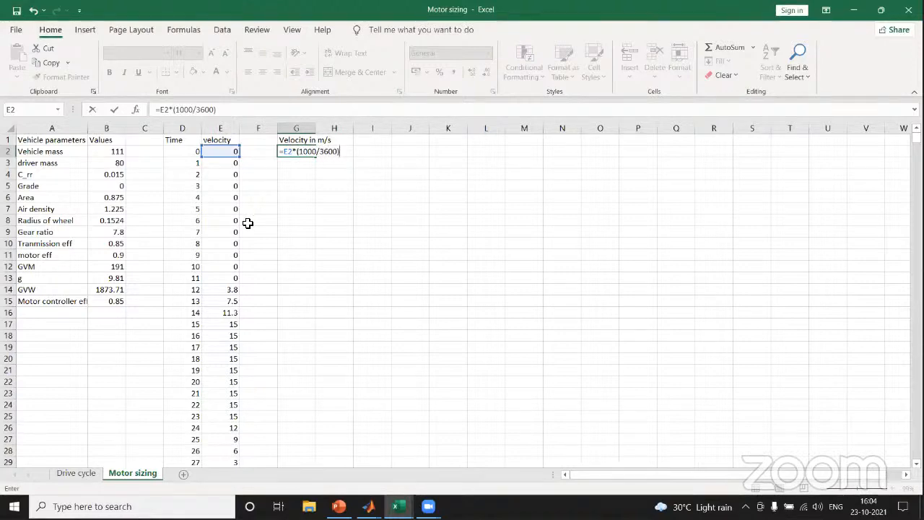
{"action": "key", "text": "Return"}
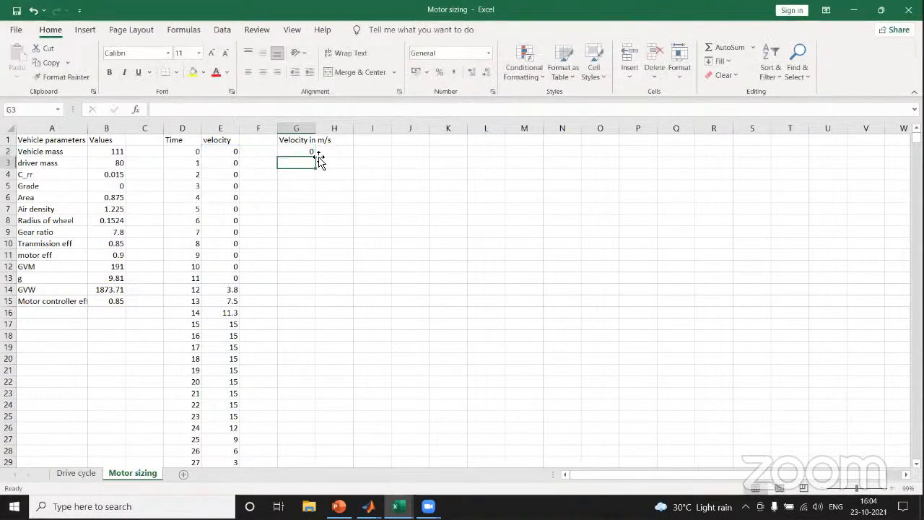
Step: Fill the conversion formula from G2 down to G1182 to cover all the drive cycle velocities
{"action": "left_click", "coordinate": [304, 150]}
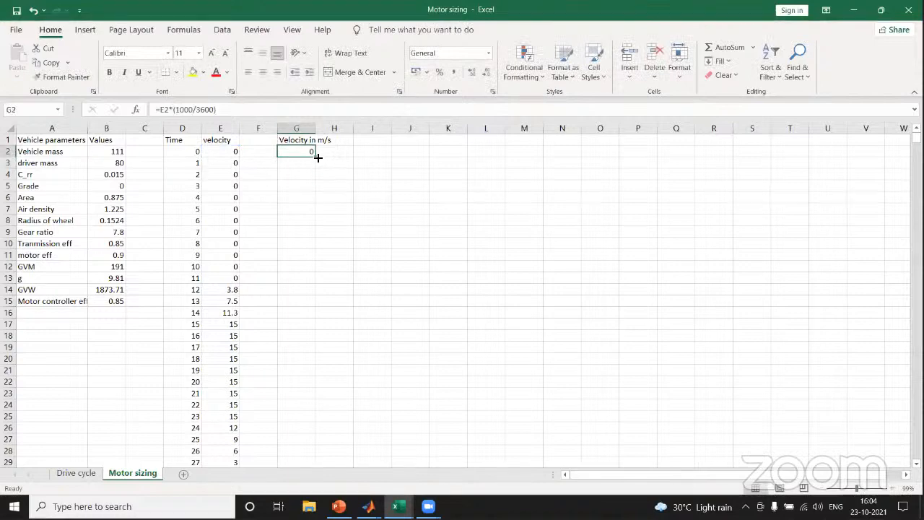
{"action": "left_click_drag", "start_coordinate": [315, 156], "coordinate": [381, 334]}
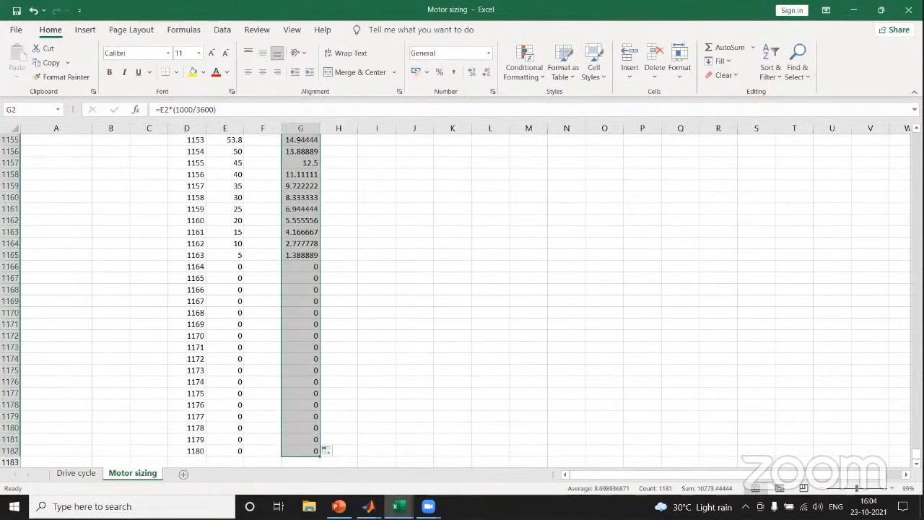
{"action": "left_click_drag", "start_coordinate": [916, 453], "coordinate": [609, 106]}
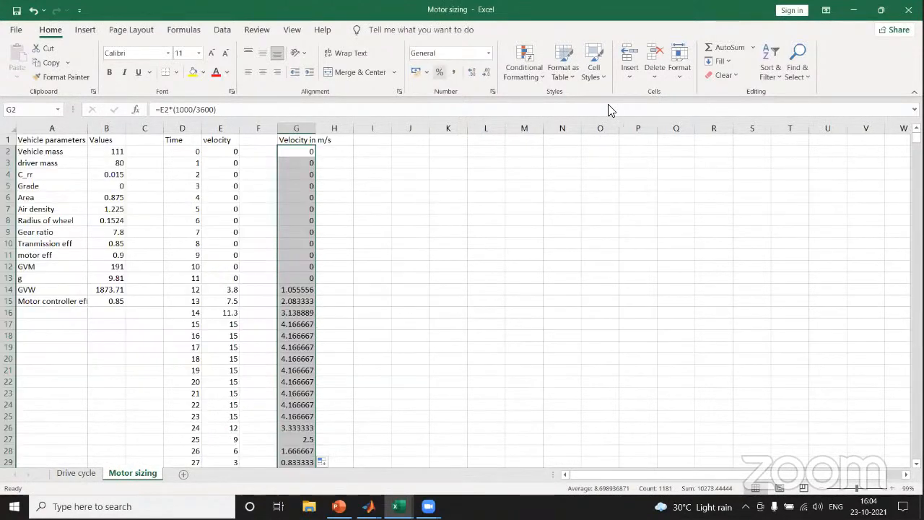
{"action": "left_click", "coordinate": [459, 79]}
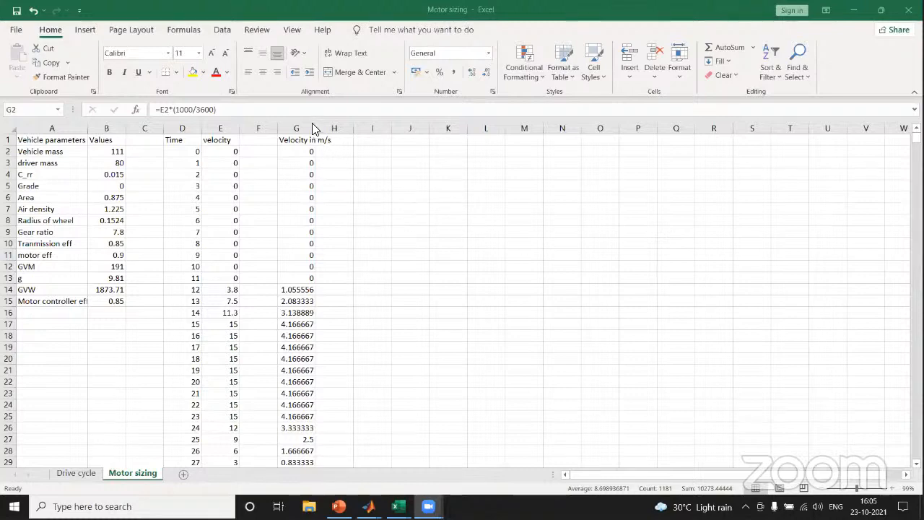
{"action": "left_click", "coordinate": [339, 173]}
{"action": "left_click", "coordinate": [395, 188]}
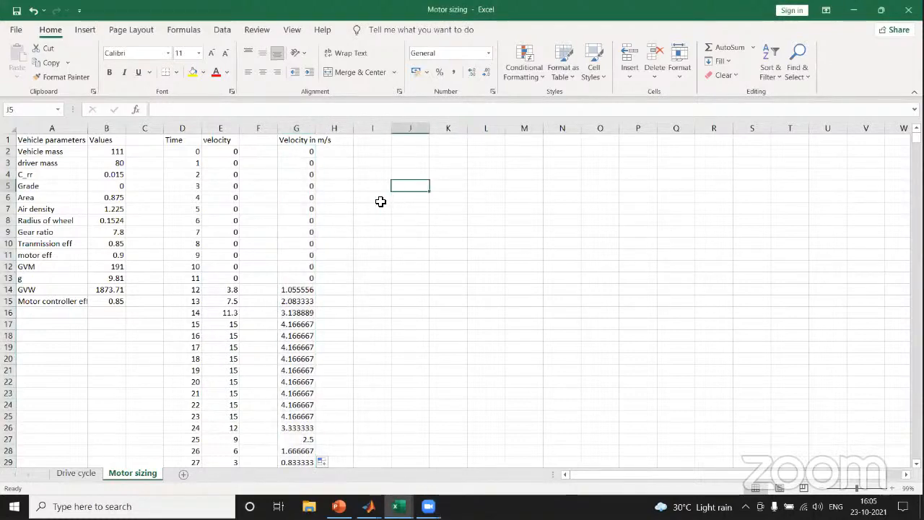
Step: Widen column G to fit its "Velocity in m/s" heading
{"action": "left_click_drag", "start_coordinate": [316, 128], "coordinate": [335, 129]}
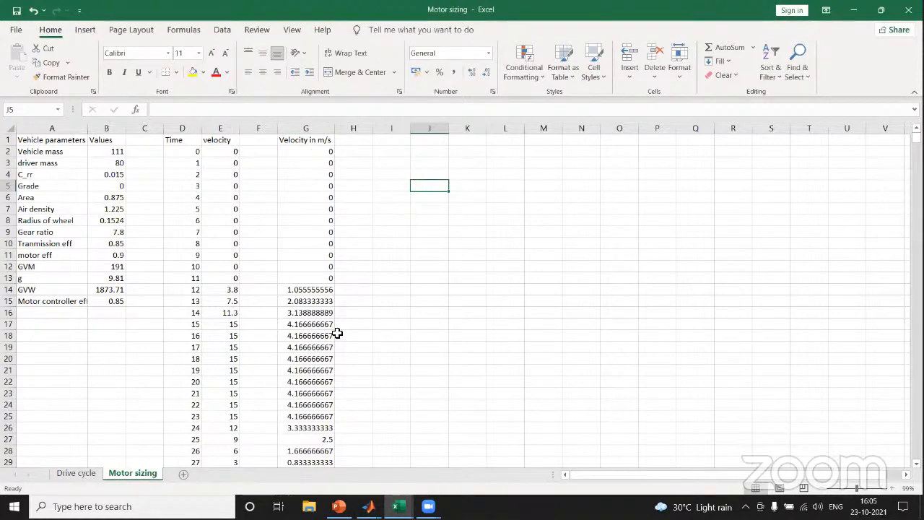
{"action": "scroll", "coordinate": [336, 330], "scroll_direction": "down", "scroll_amount": 1}
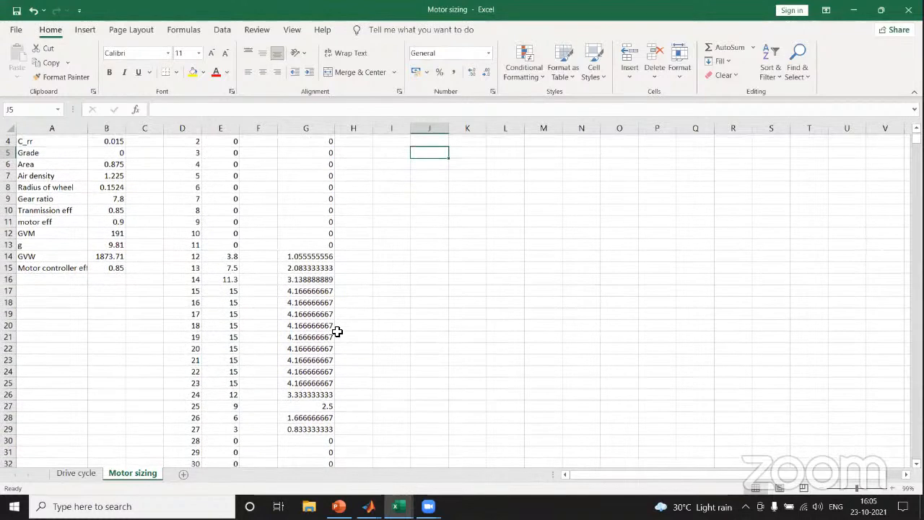
{"action": "scroll", "coordinate": [331, 305], "scroll_direction": "up", "scroll_amount": 1}
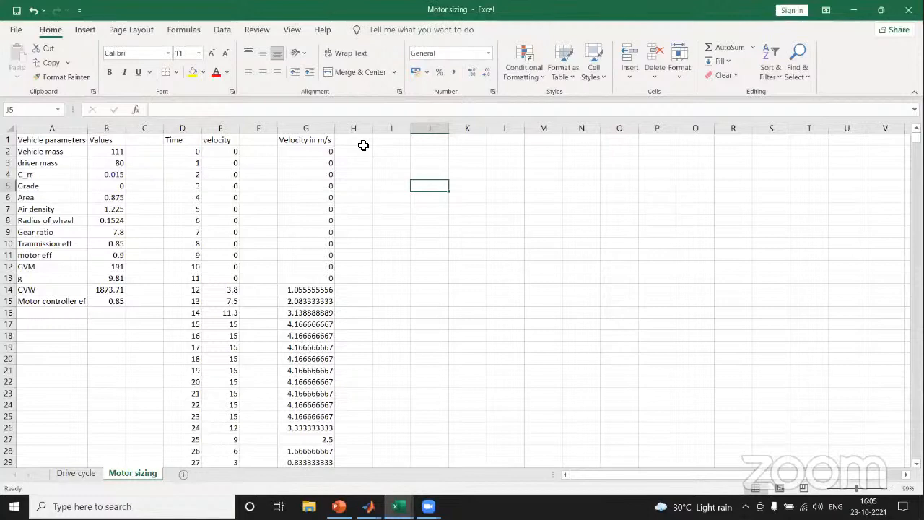
Step: Enter the column heading "Wheel speed in rpm" in I1 and widen column I to fit it
{"action": "left_click", "coordinate": [379, 143]}
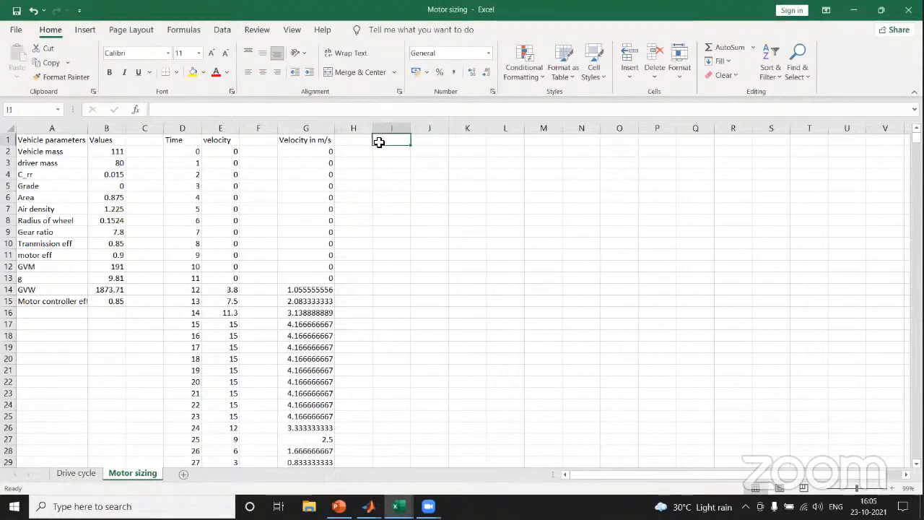
{"action": "double_click", "coordinate": [379, 142]}
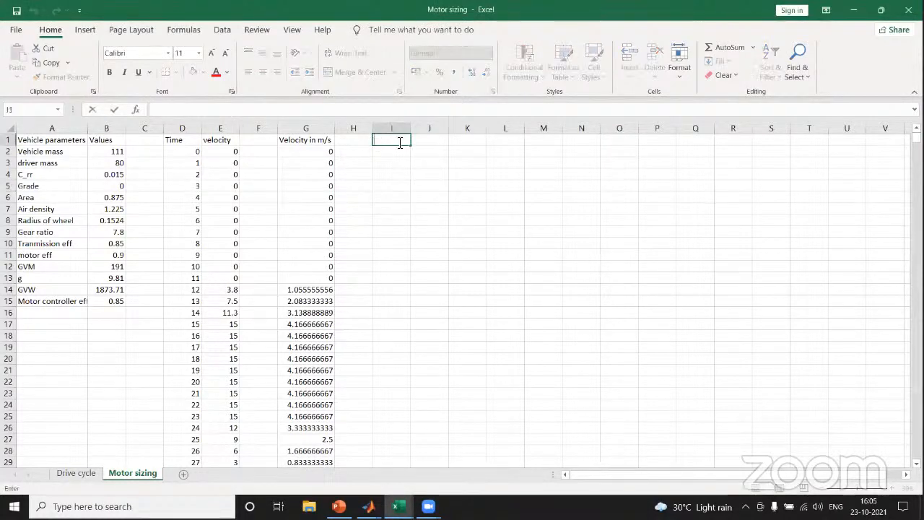
{"action": "type", "text": "Whee"}
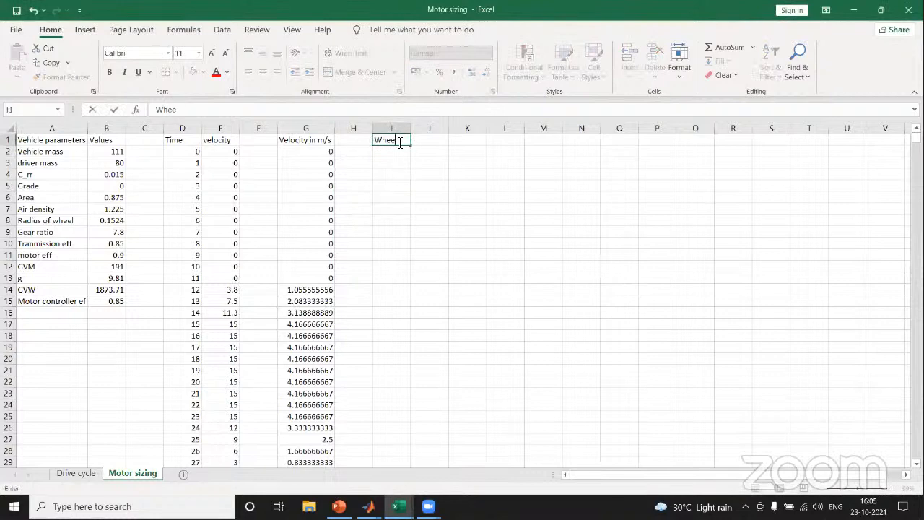
{"action": "type", "text": "l speed in"}
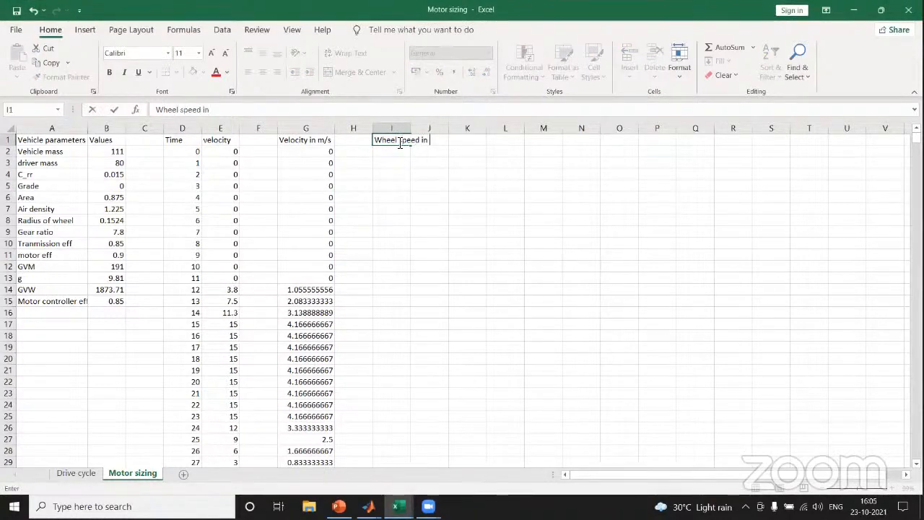
{"action": "type", "text": " rpm"}
{"action": "left_click", "coordinate": [432, 225]}
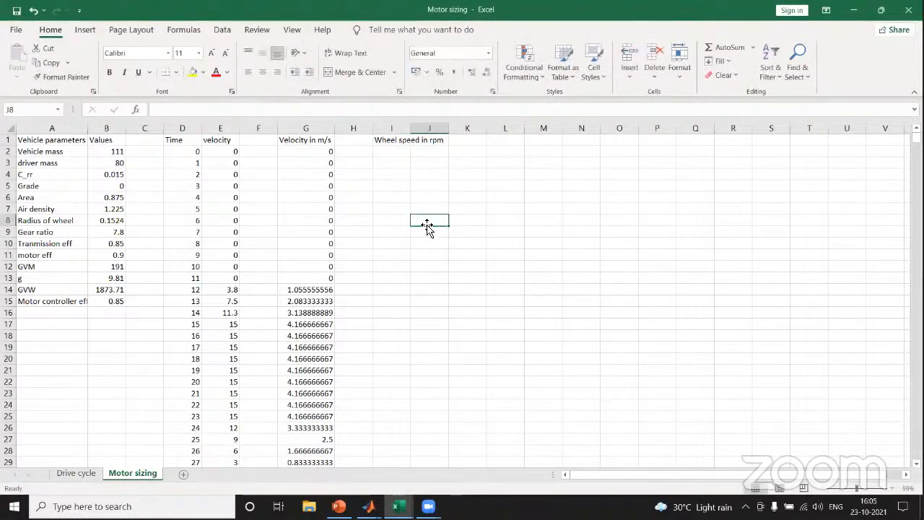
{"action": "left_click_drag", "start_coordinate": [441, 128], "coordinate": [444, 129]}
Step: Start a formula in I2 with an equals sign and annotate the wheel speed equation = V×60/(2π×Rw) freehand beside the table
{"action": "left_click", "coordinate": [408, 151]}
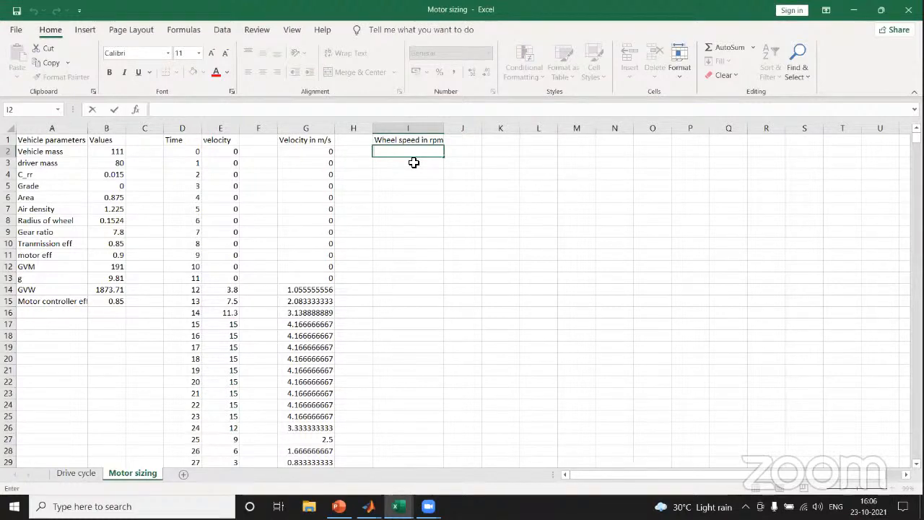
{"action": "type", "text": "="}
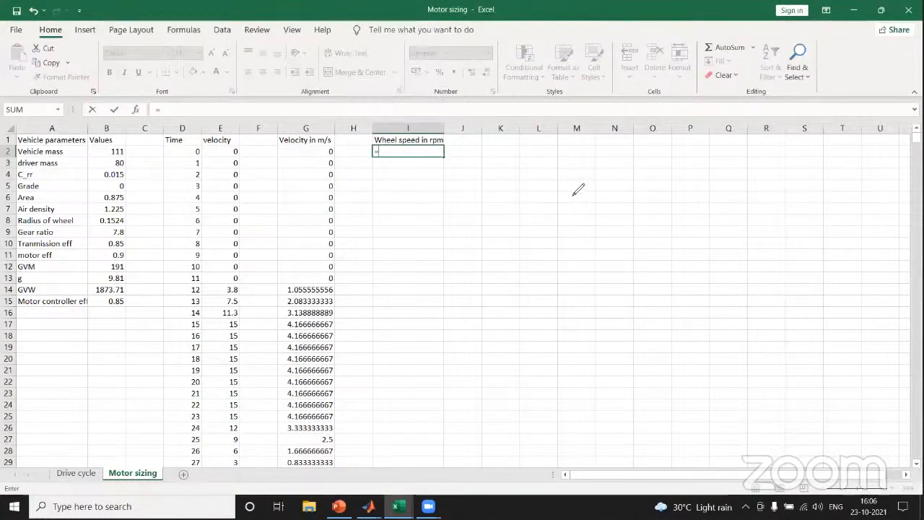
{"action": "mouse_move", "coordinate": [582, 196]}
{"action": "left_mouse_down"}
{"action": "mouse_move", "coordinate": [605, 239]}
{"action": "mouse_move", "coordinate": [623, 187]}
{"action": "left_mouse_up"}
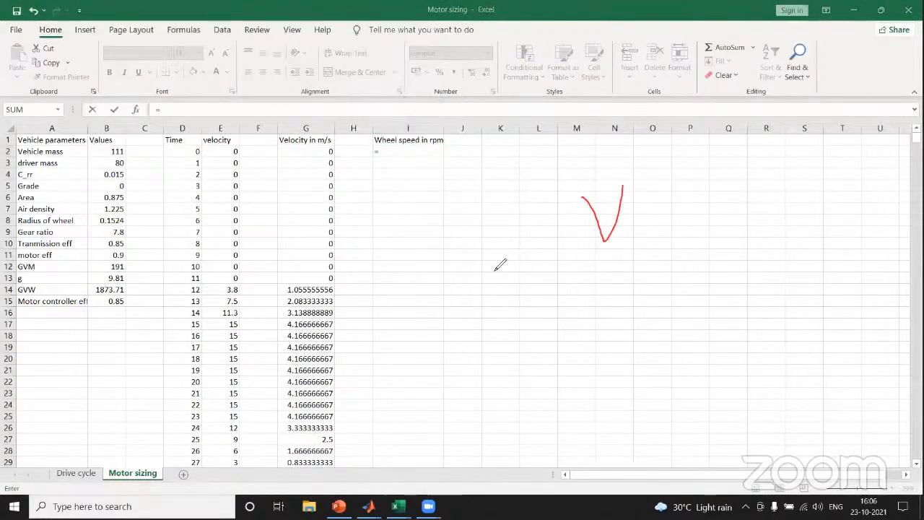
{"action": "left_click_drag", "start_coordinate": [495, 257], "coordinate": [532, 255]}
{"action": "left_click_drag", "start_coordinate": [495, 281], "coordinate": [542, 274]}
{"action": "mouse_move", "coordinate": [666, 235]}
{"action": "left_mouse_down"}
{"action": "mouse_move", "coordinate": [672, 217]}
{"action": "mouse_move", "coordinate": [696, 230]}
{"action": "left_mouse_up"}
{"action": "mouse_move", "coordinate": [732, 190]}
{"action": "left_mouse_down"}
{"action": "mouse_move", "coordinate": [724, 218]}
{"action": "mouse_move", "coordinate": [764, 218]}
{"action": "mouse_move", "coordinate": [753, 194]}
{"action": "left_mouse_up"}
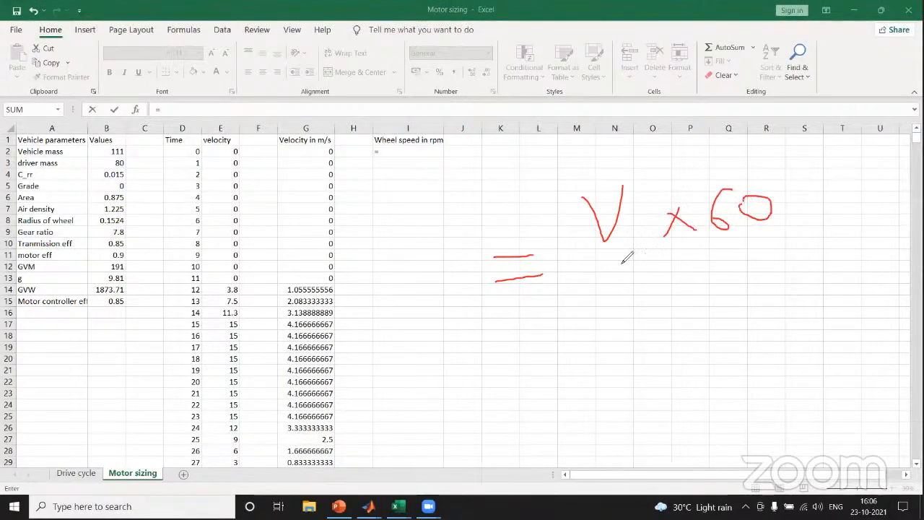
{"action": "left_click_drag", "start_coordinate": [573, 269], "coordinate": [839, 214]}
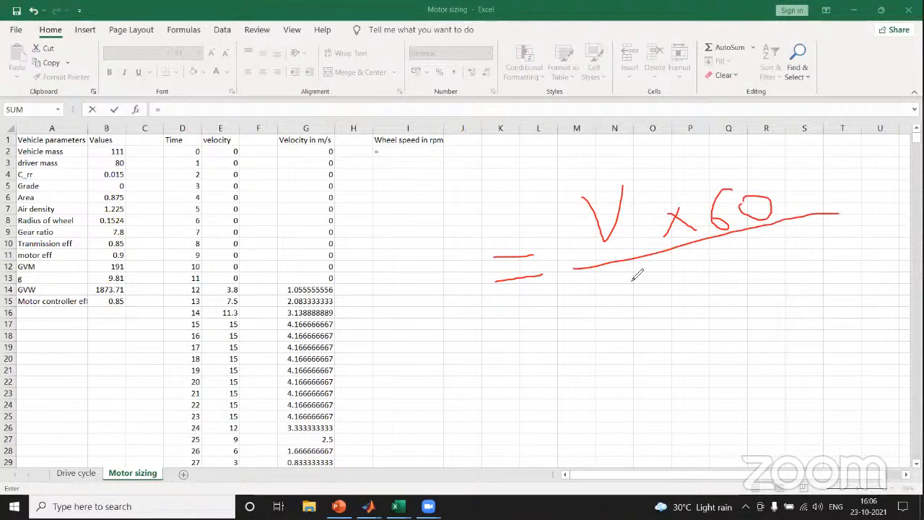
{"action": "mouse_move", "coordinate": [627, 283]}
{"action": "left_mouse_down"}
{"action": "mouse_move", "coordinate": [636, 306]}
{"action": "mouse_move", "coordinate": [672, 305]}
{"action": "left_mouse_up"}
{"action": "mouse_move", "coordinate": [680, 273]}
{"action": "left_mouse_down"}
{"action": "mouse_move", "coordinate": [706, 286]}
{"action": "mouse_move", "coordinate": [684, 320]}
{"action": "left_mouse_up"}
{"action": "left_click_drag", "start_coordinate": [701, 272], "coordinate": [728, 306]}
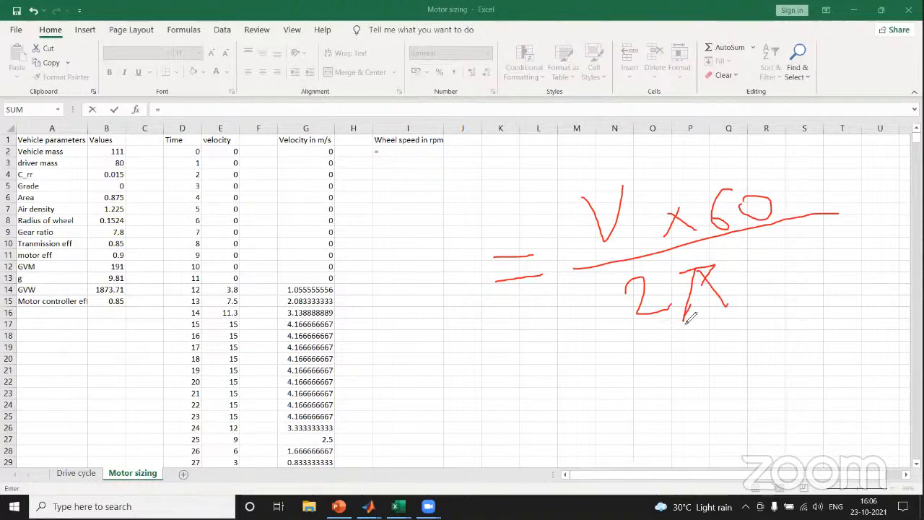
{"action": "mouse_move", "coordinate": [738, 265]}
{"action": "left_mouse_down"}
{"action": "mouse_move", "coordinate": [770, 283]}
{"action": "mouse_move", "coordinate": [747, 285]}
{"action": "left_mouse_up"}
{"action": "left_click_drag", "start_coordinate": [782, 245], "coordinate": [788, 276]}
{"action": "mouse_move", "coordinate": [792, 265]}
{"action": "left_mouse_down"}
{"action": "mouse_move", "coordinate": [806, 277]}
{"action": "mouse_move", "coordinate": [829, 266]}
{"action": "mouse_move", "coordinate": [815, 298]}
{"action": "mouse_move", "coordinate": [834, 246]}
{"action": "left_mouse_up"}
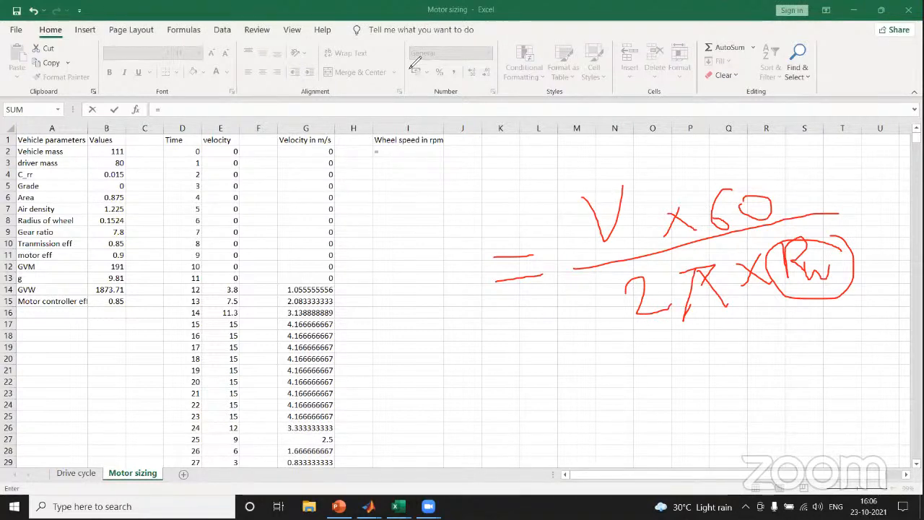
{"action": "left_click", "coordinate": [390, 153]}
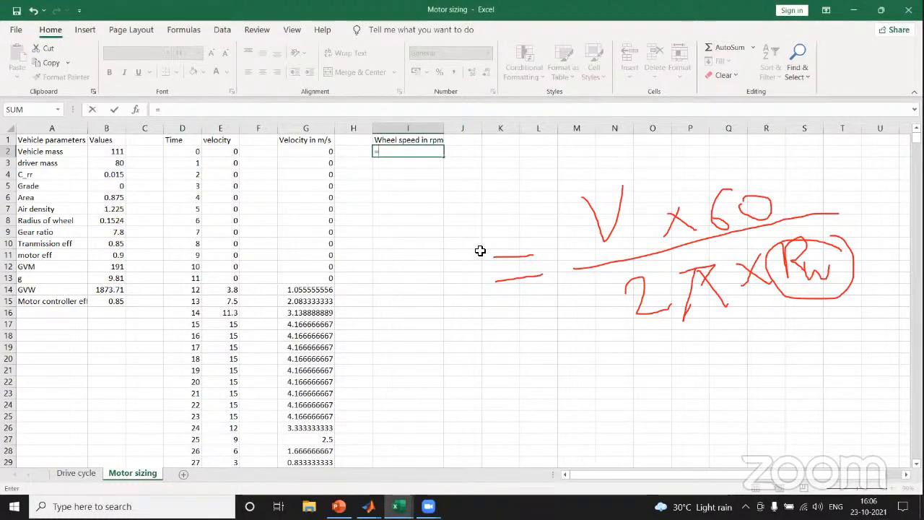
{"action": "left_click", "coordinate": [316, 153]}
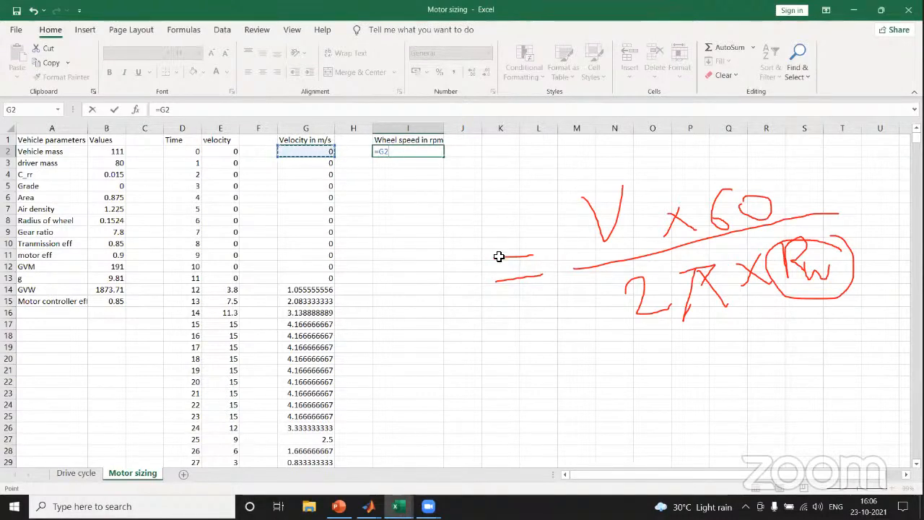
{"action": "type", "text": "*60"}
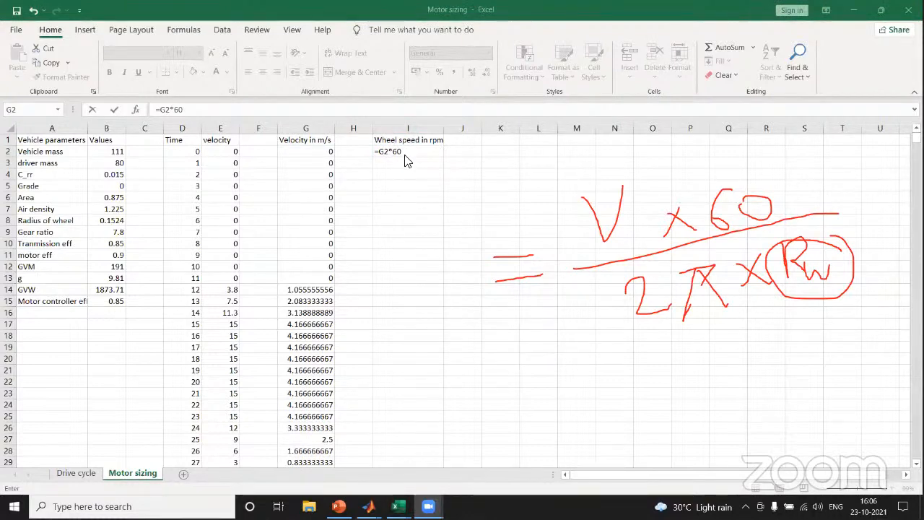
{"action": "left_click", "coordinate": [477, 364]}
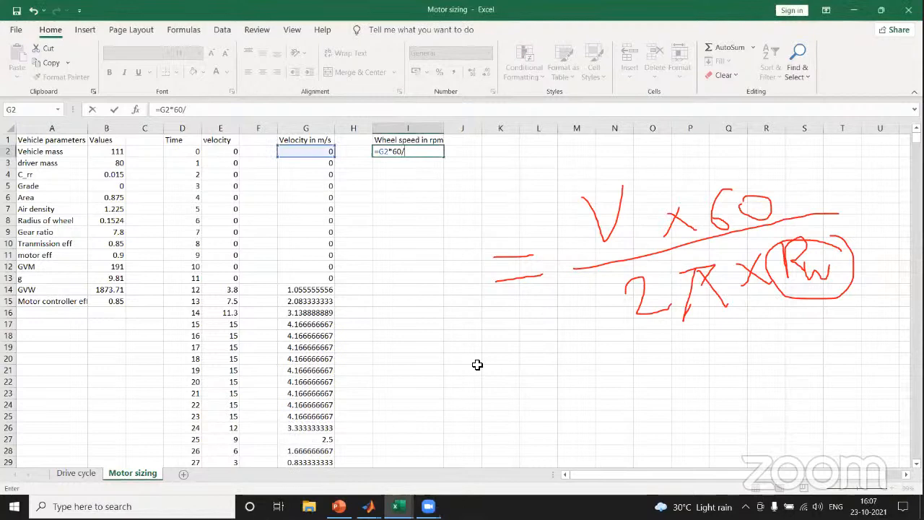
{"action": "type", "text": "("}
{"action": "left_click", "coordinate": [574, 143]}
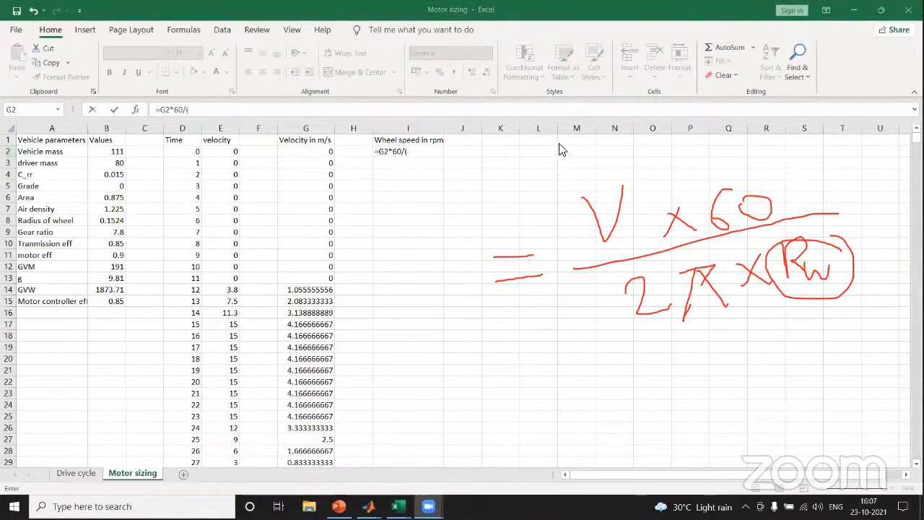
{"action": "left_click", "coordinate": [302, 152]}
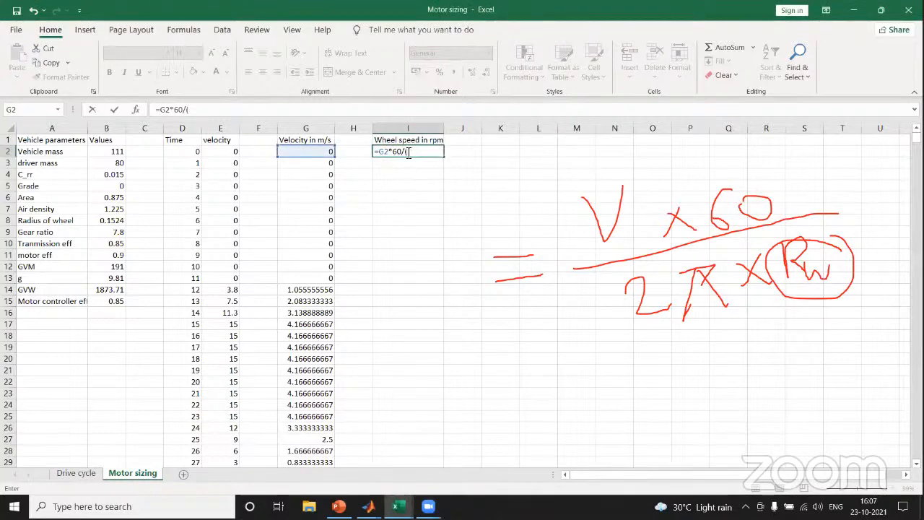
{"action": "left_click_drag", "start_coordinate": [409, 153], "coordinate": [377, 152]}
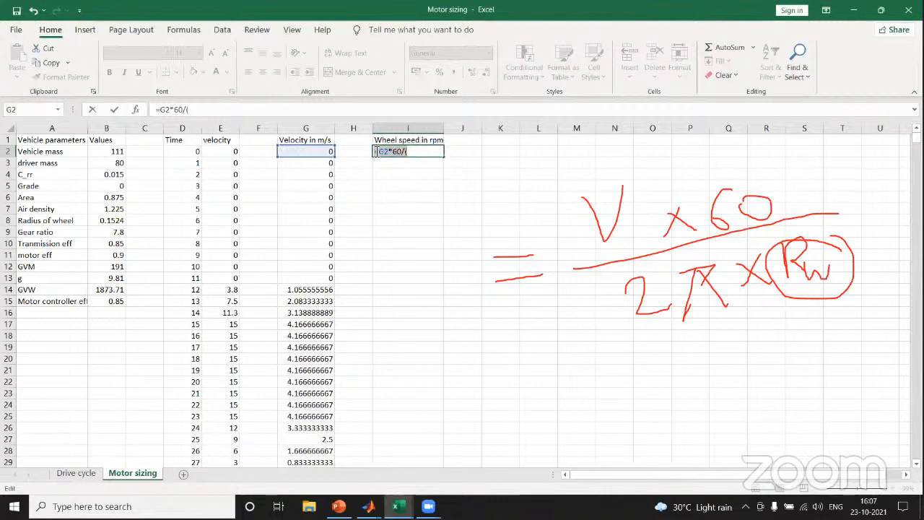
{"action": "key", "text": "BackSpace"}
{"action": "left_click", "coordinate": [328, 153]}
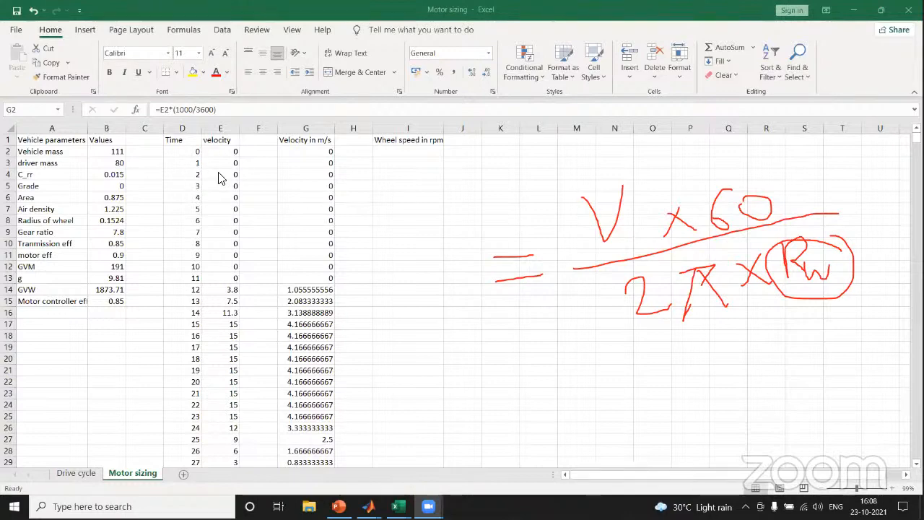
{"action": "left_click", "coordinate": [319, 154]}
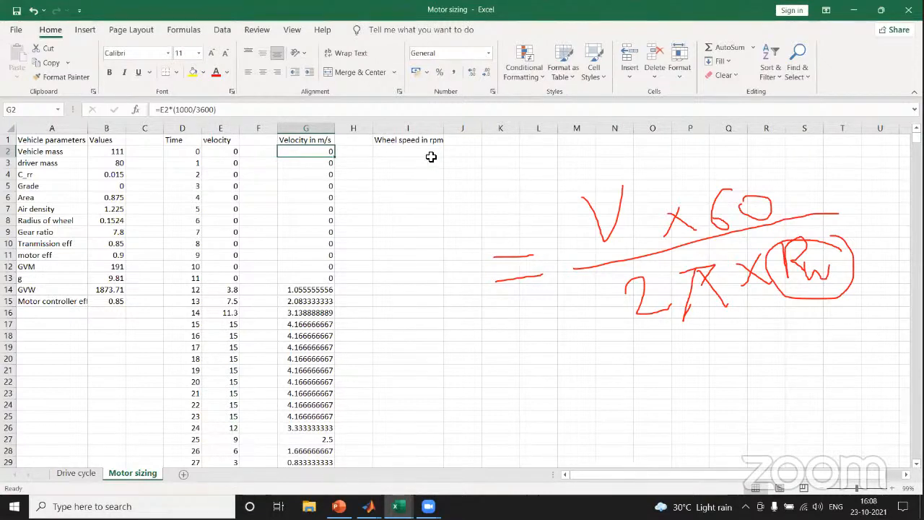
Step: Begin the wheel speed formula in I2 as =G2*60/(2*3.142* using the m/s velocity in G2
{"action": "double_click", "coordinate": [409, 153]}
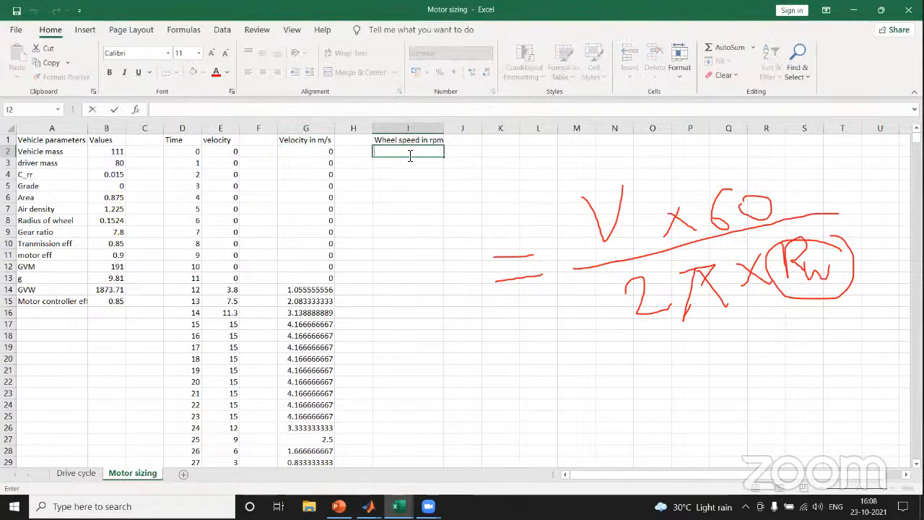
{"action": "type", "text": "="}
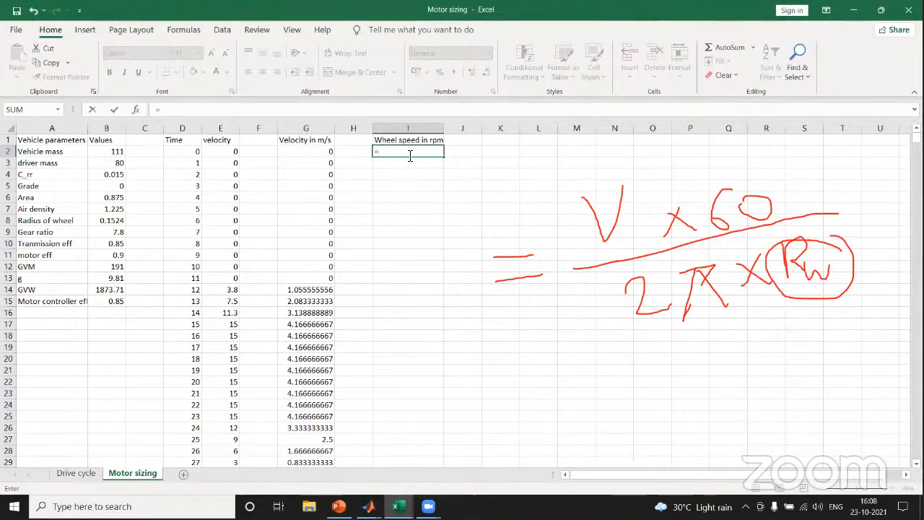
{"action": "left_click", "coordinate": [332, 150]}
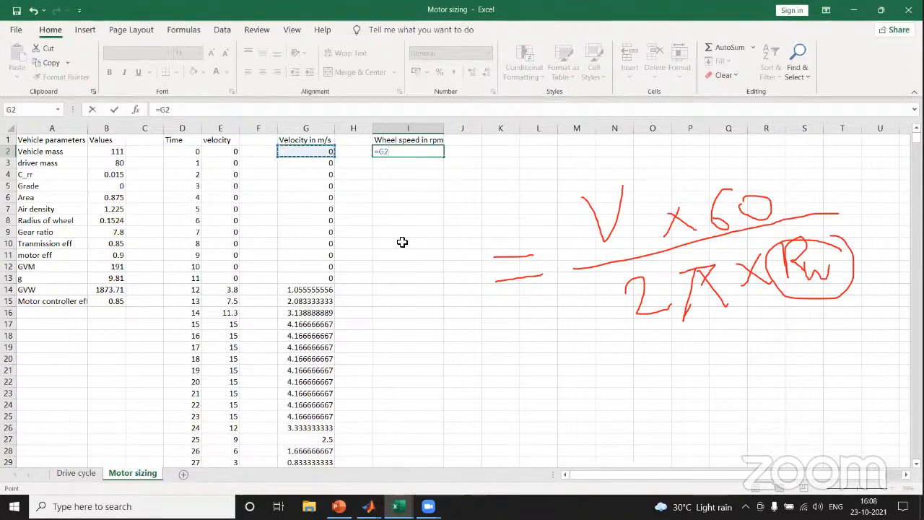
{"action": "type", "text": "*"}
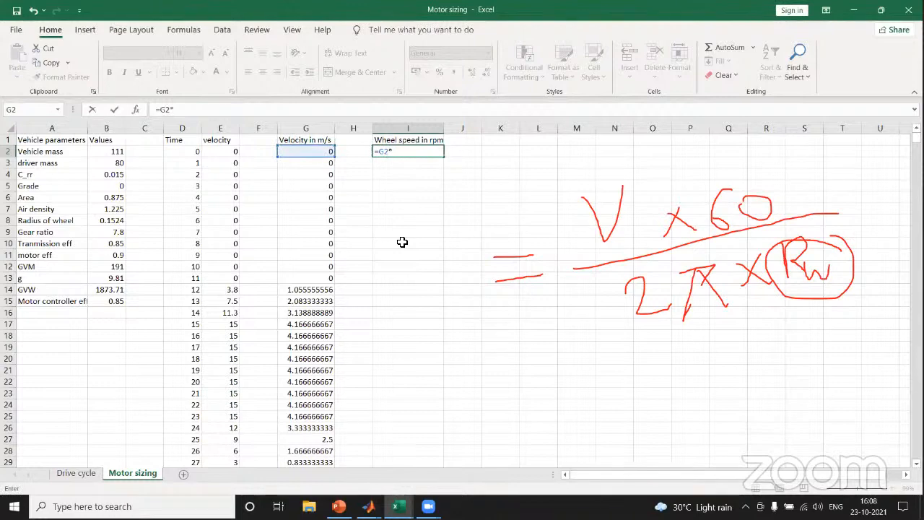
{"action": "type", "text": "60/("}
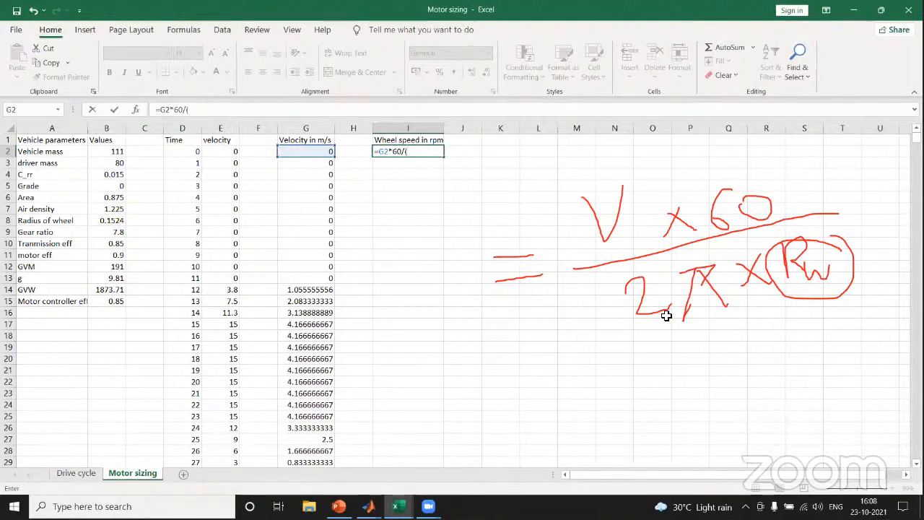
{"action": "type", "text": "*"}
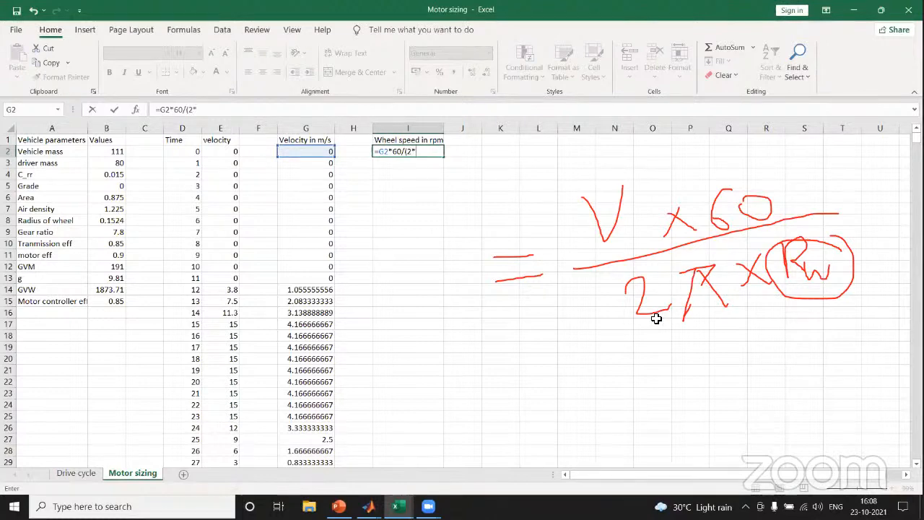
{"action": "type", "text": "3.142"}
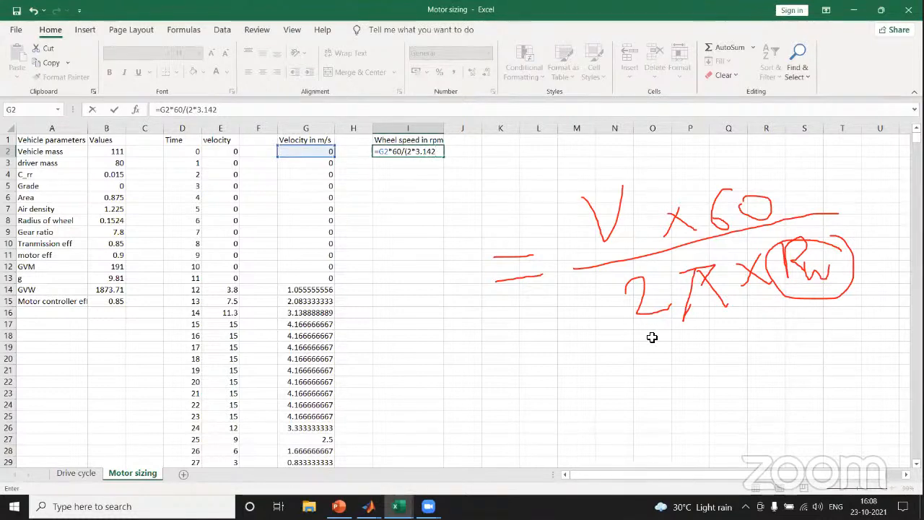
{"action": "type", "text": "*"}
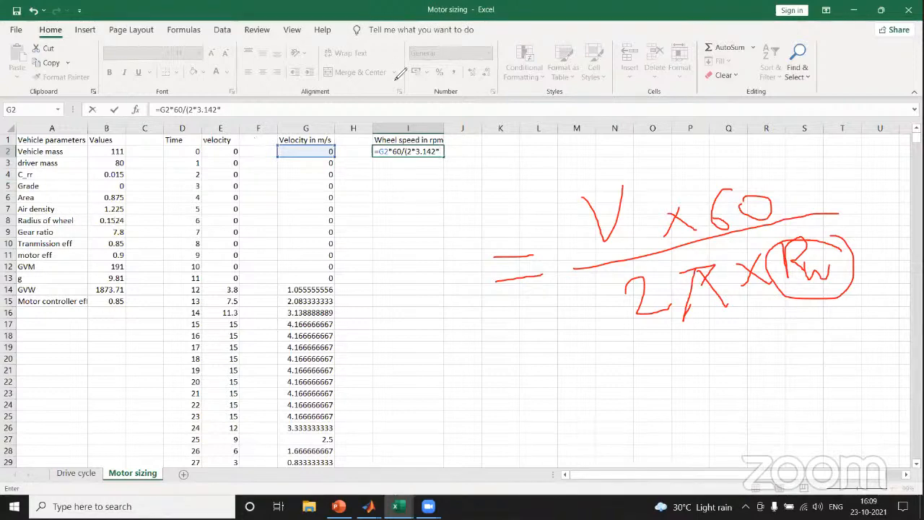
Step: Circle the wheel radius value in B8 freehand and clear all annotations, including the handwritten equation
{"action": "mouse_move", "coordinate": [128, 216]}
{"action": "left_mouse_down"}
{"action": "mouse_move", "coordinate": [108, 213]}
{"action": "mouse_move", "coordinate": [104, 228]}
{"action": "mouse_move", "coordinate": [131, 218]}
{"action": "left_mouse_up"}
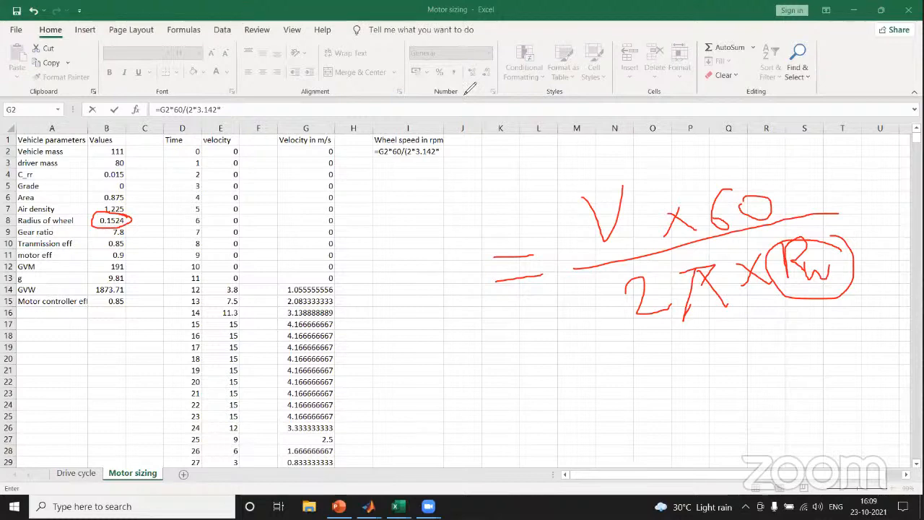
{"action": "left_click", "coordinate": [448, 133]}
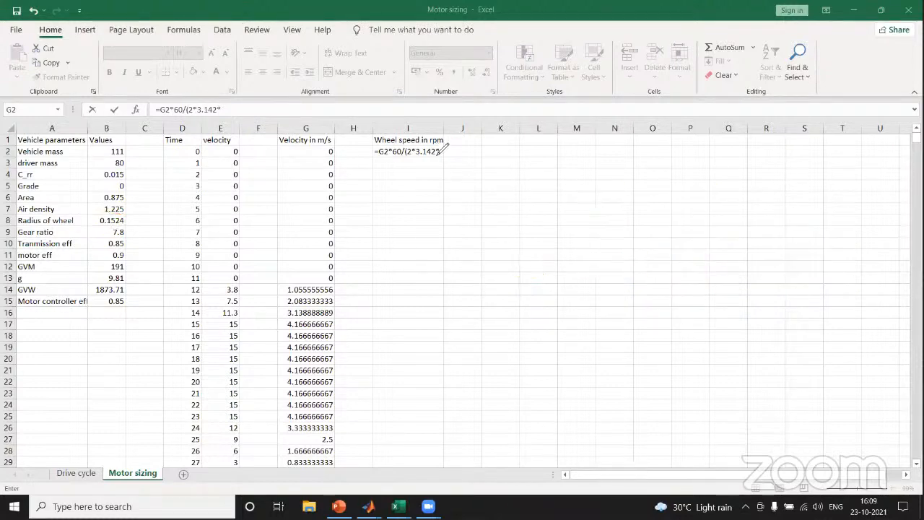
{"action": "left_click", "coordinate": [333, 86]}
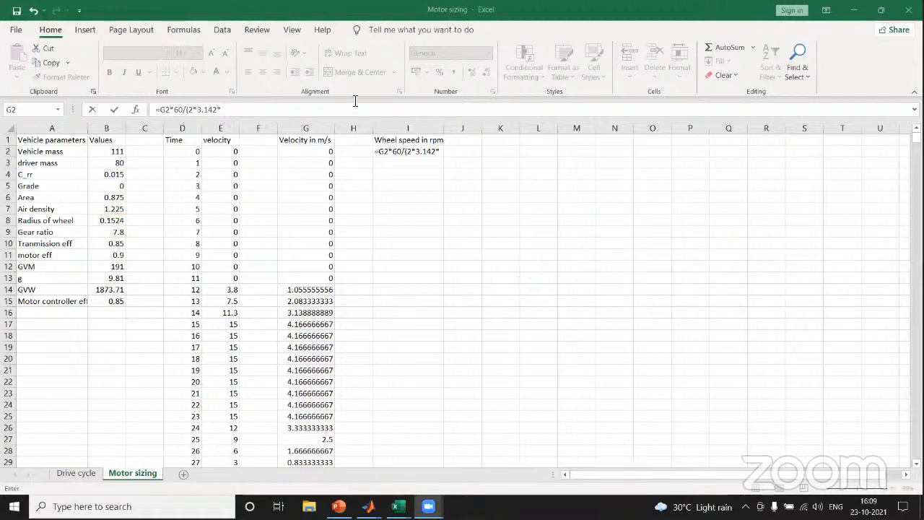
Step: Complete the I2 formula as =G2*60/(2*3.142*$B$8), with an absolute reference to the wheel radius
{"action": "left_click", "coordinate": [440, 151]}
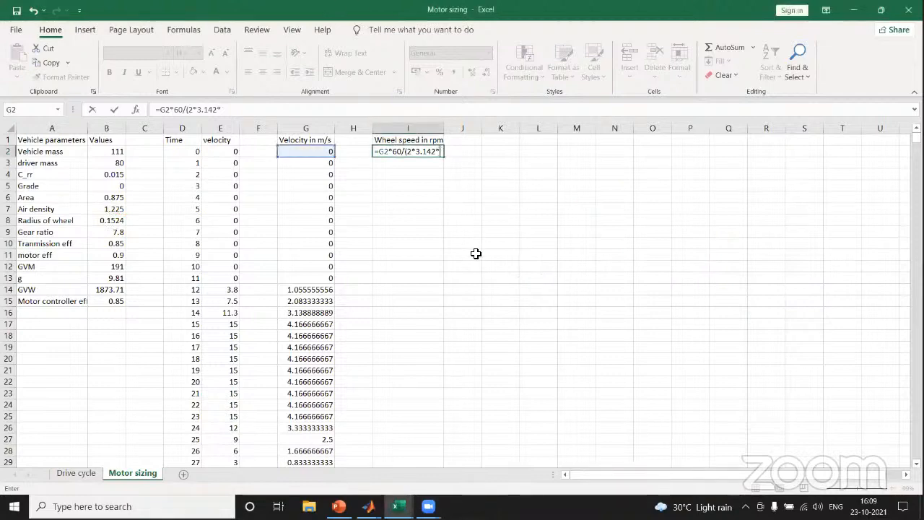
{"action": "left_click", "coordinate": [119, 222]}
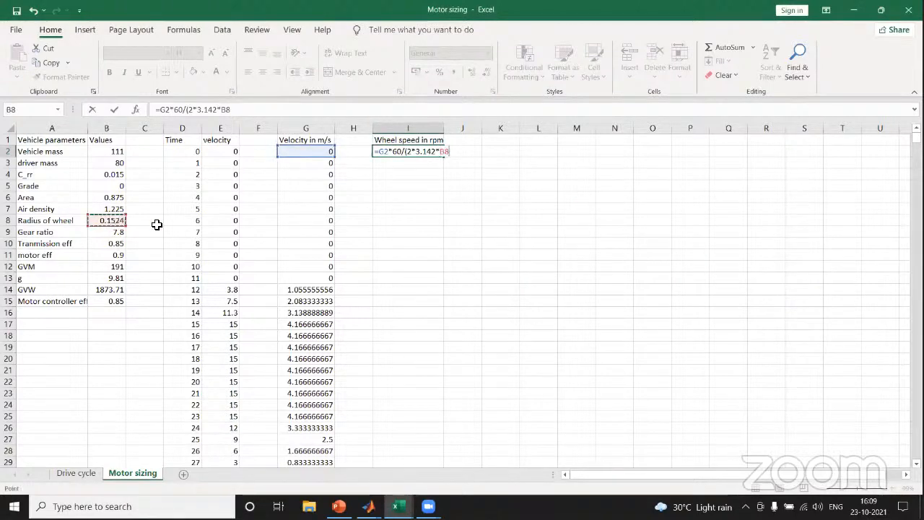
{"action": "left_click", "coordinate": [442, 150]}
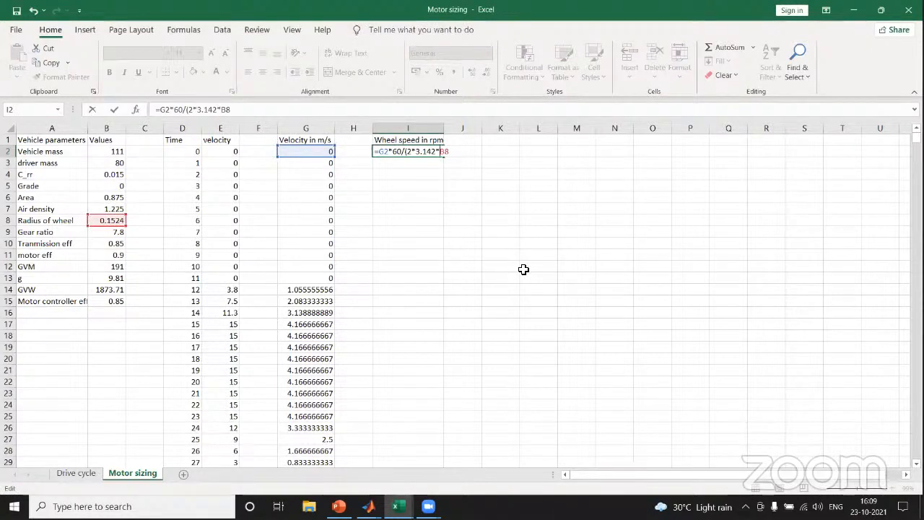
{"action": "type", "text": "$B$8"}
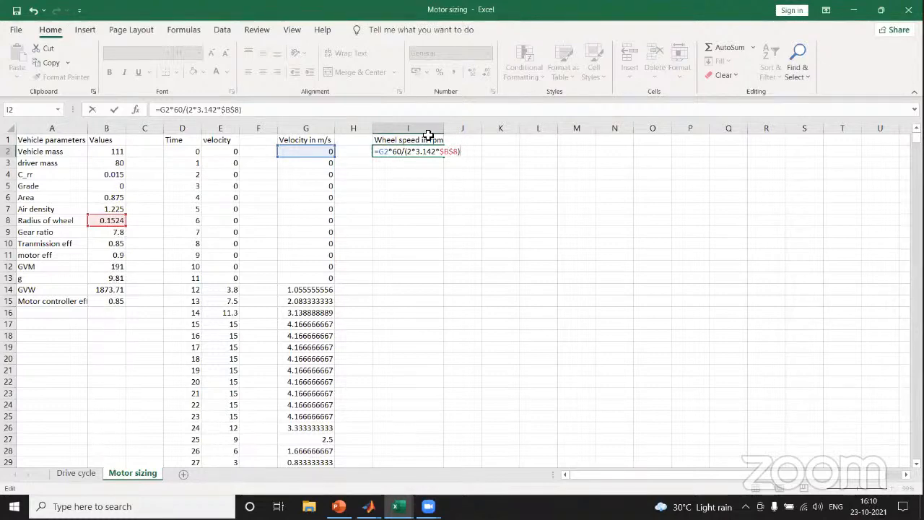
Step: Mark the parameter values below the wheel radius, circle B8 and the $B$8 reference freehand, and clear these annotations
{"action": "mouse_move", "coordinate": [107, 232]}
{"action": "left_mouse_down"}
{"action": "mouse_move", "coordinate": [97, 322]}
{"action": "mouse_move", "coordinate": [110, 315]}
{"action": "left_mouse_up"}
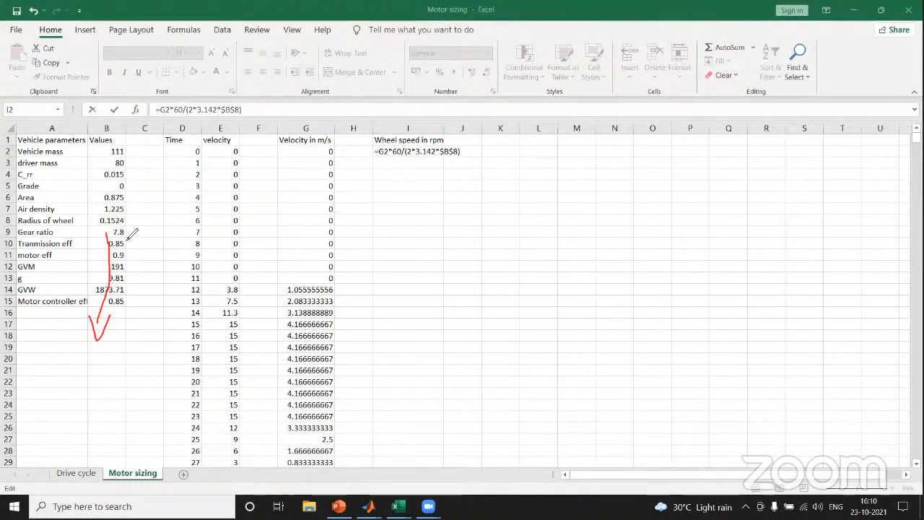
{"action": "mouse_move", "coordinate": [125, 232]}
{"action": "left_mouse_down"}
{"action": "mouse_move", "coordinate": [149, 222]}
{"action": "mouse_move", "coordinate": [155, 233]}
{"action": "left_mouse_up"}
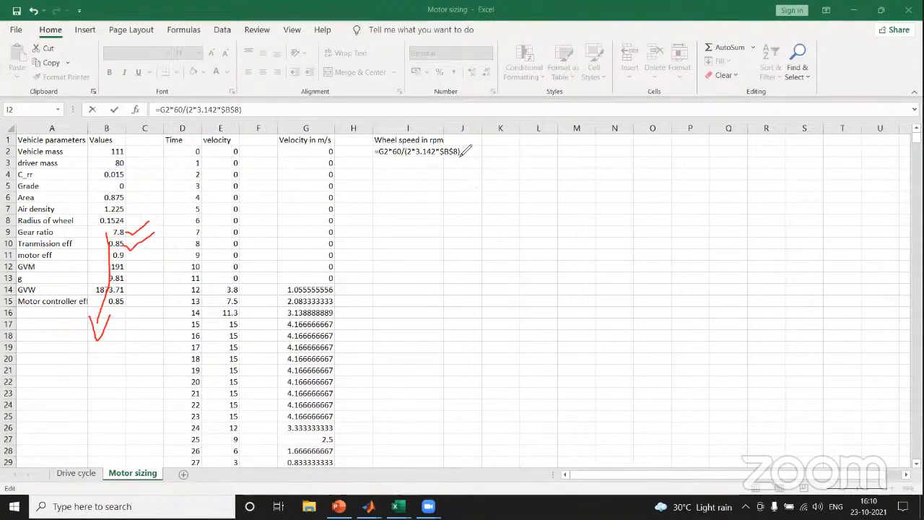
{"action": "mouse_move", "coordinate": [462, 147]}
{"action": "left_mouse_down"}
{"action": "mouse_move", "coordinate": [437, 156]}
{"action": "mouse_move", "coordinate": [461, 148]}
{"action": "left_mouse_up"}
{"action": "mouse_move", "coordinate": [127, 214]}
{"action": "left_mouse_down"}
{"action": "mouse_move", "coordinate": [96, 220]}
{"action": "mouse_move", "coordinate": [119, 227]}
{"action": "mouse_move", "coordinate": [127, 215]}
{"action": "left_mouse_up"}
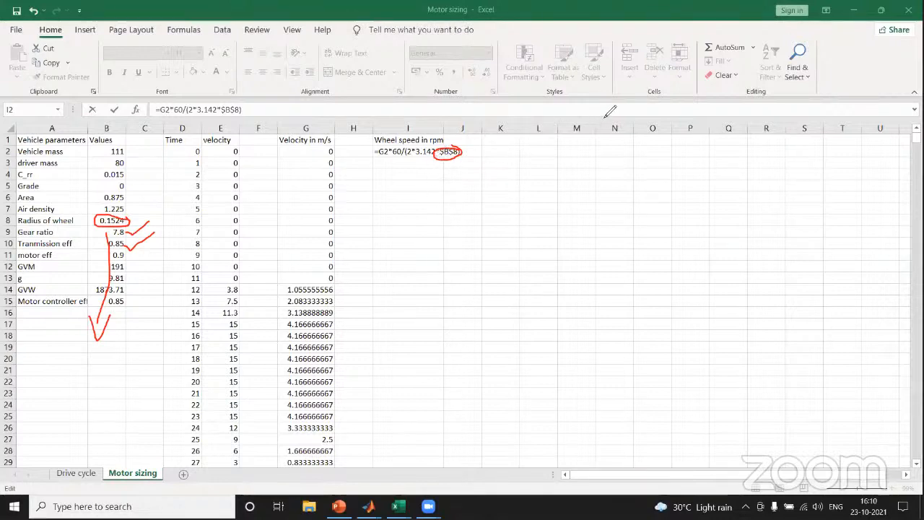
{"action": "left_click", "coordinate": [597, 76]}
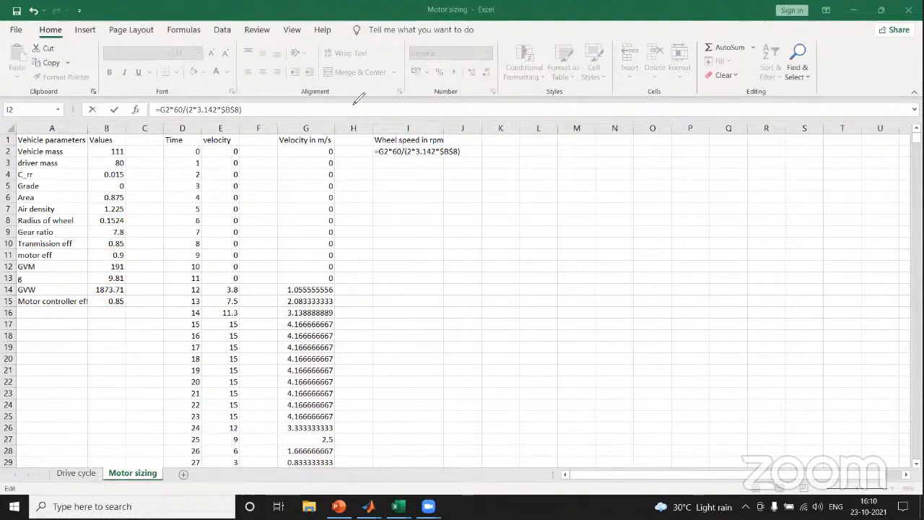
{"action": "left_click", "coordinate": [270, 83]}
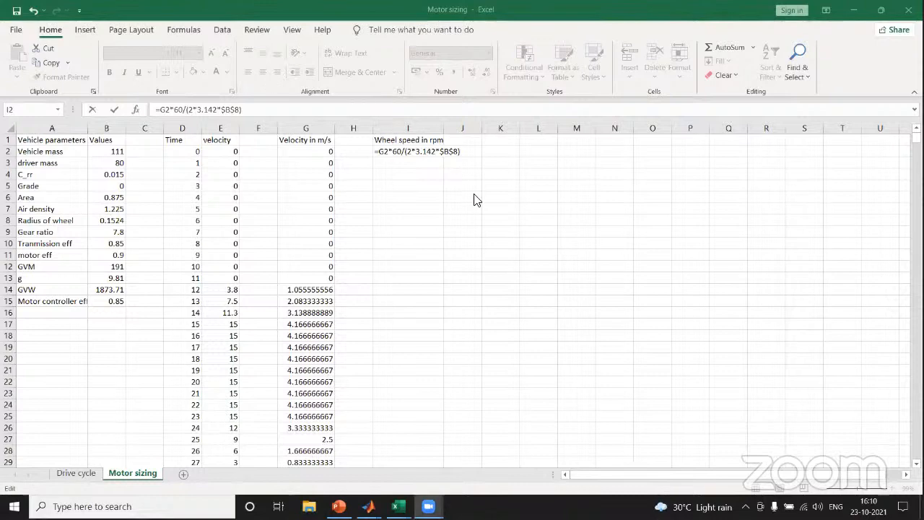
Step: Commit the wheel speed formula in I2 and fill it down to I1182 for the whole drive cycle
{"action": "left_click", "coordinate": [450, 152]}
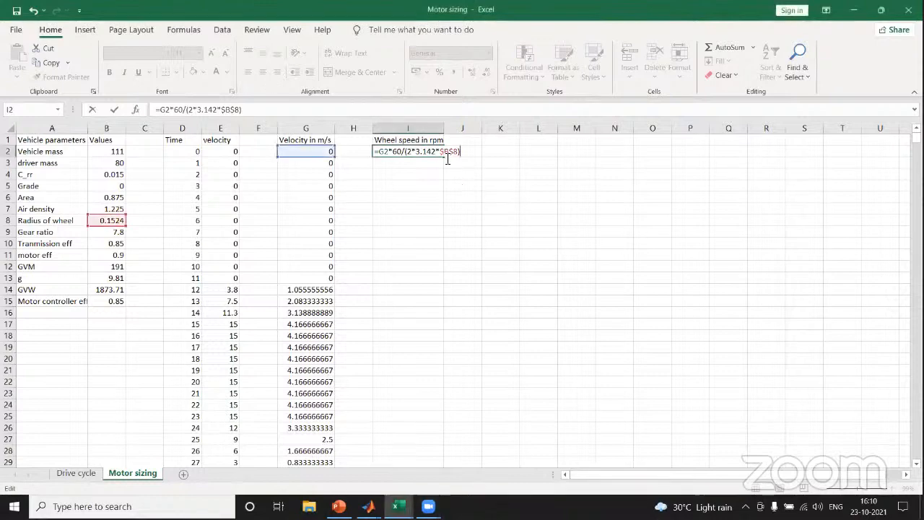
{"action": "key", "text": "Return"}
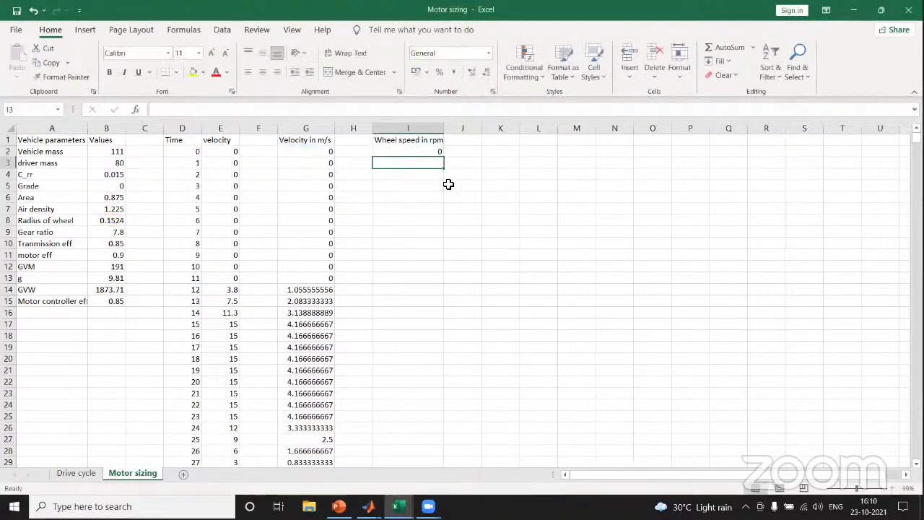
{"action": "left_click", "coordinate": [428, 155]}
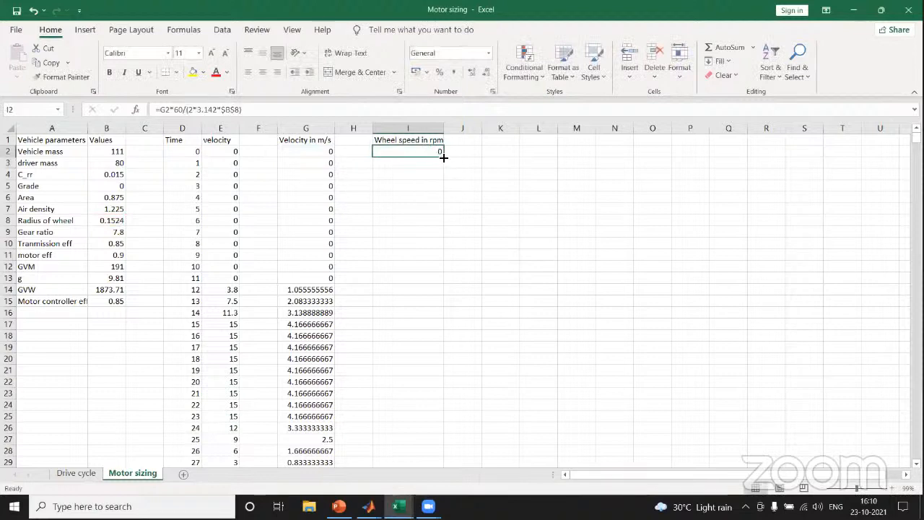
{"action": "mouse_move", "coordinate": [441, 154]}
{"action": "left_mouse_down"}
{"action": "mouse_move", "coordinate": [438, 462]}
{"action": "mouse_move", "coordinate": [441, 315]}
{"action": "mouse_move", "coordinate": [445, 459]}
{"action": "mouse_move", "coordinate": [431, 148]}
{"action": "mouse_move", "coordinate": [440, 150]}
{"action": "mouse_move", "coordinate": [445, 247]}
{"action": "left_mouse_up"}
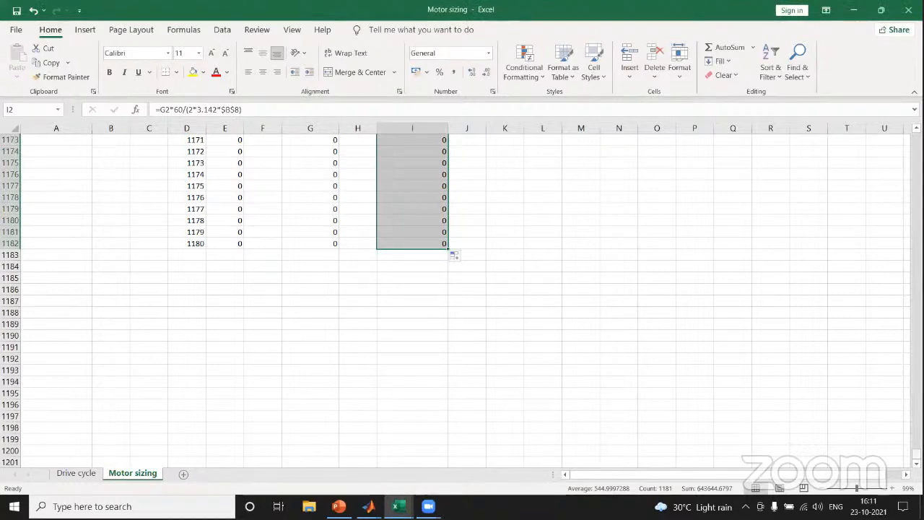
{"action": "left_click_drag", "start_coordinate": [916, 455], "coordinate": [916, 136]}
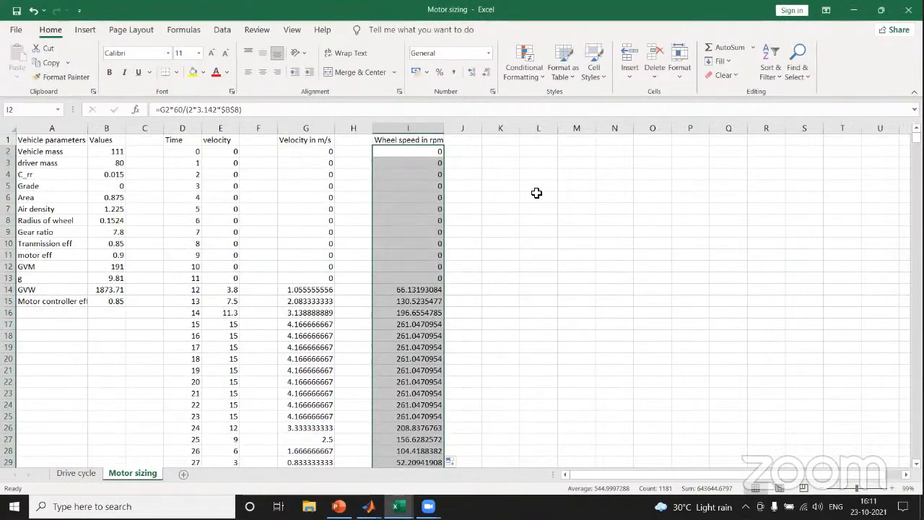
{"action": "left_click", "coordinate": [537, 189]}
{"action": "left_click", "coordinate": [434, 151]}
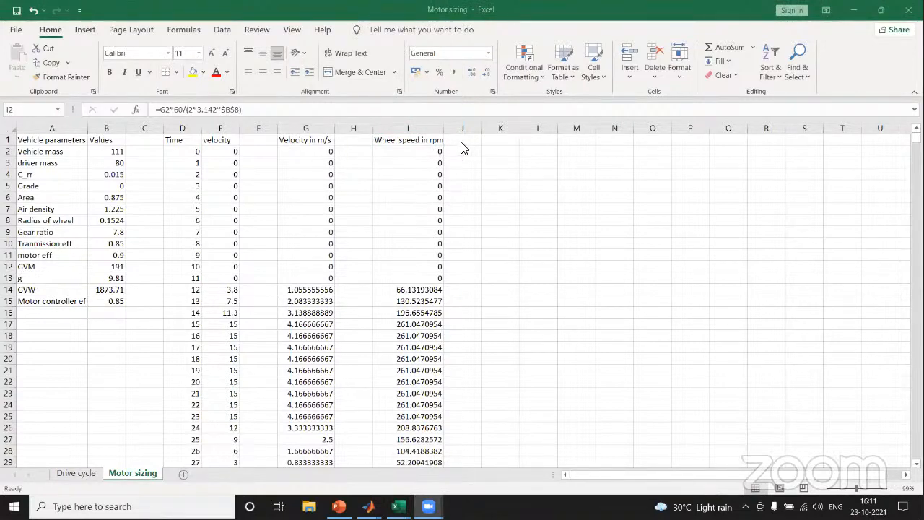
Step: Enter the header "Aerodynamic force" in K1 and widen column K to fit it
{"action": "left_click", "coordinate": [519, 131]}
{"action": "left_click_drag", "start_coordinate": [519, 130], "coordinate": [540, 128]}
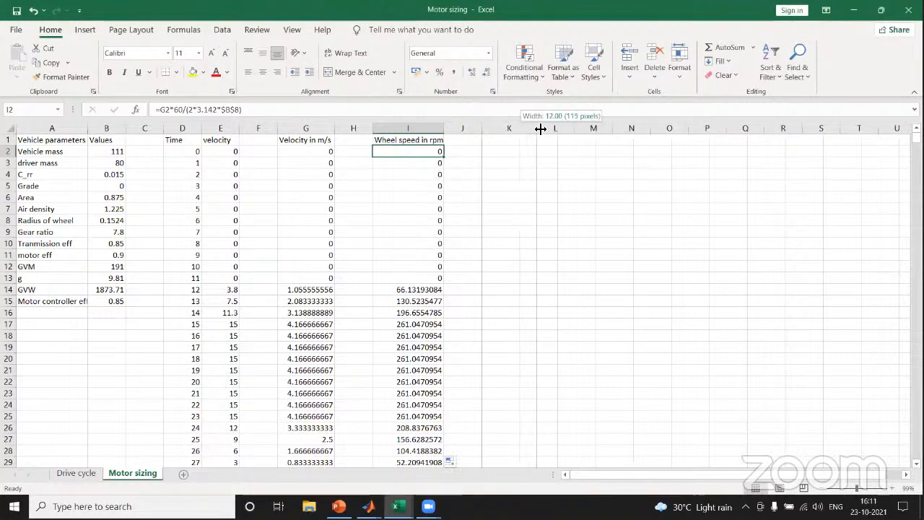
{"action": "left_click", "coordinate": [511, 140]}
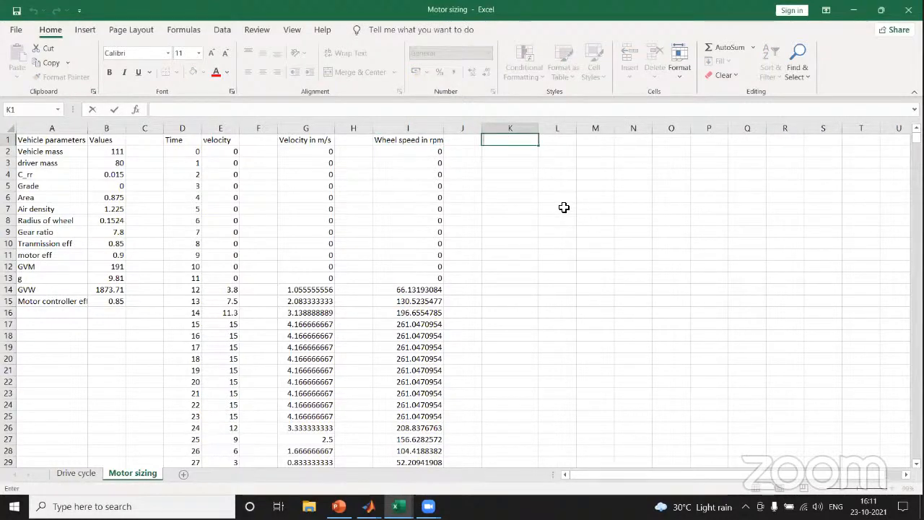
{"action": "type", "text": "A"}
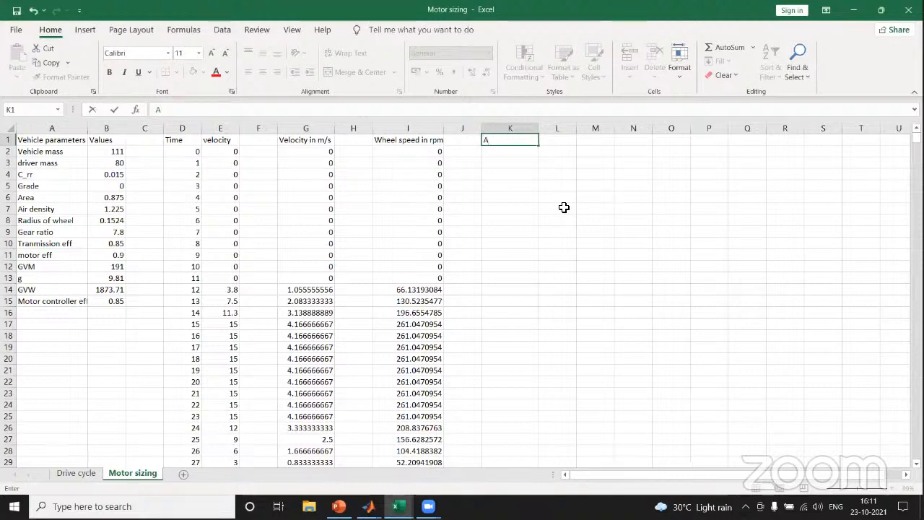
{"action": "type", "text": "erodyna"}
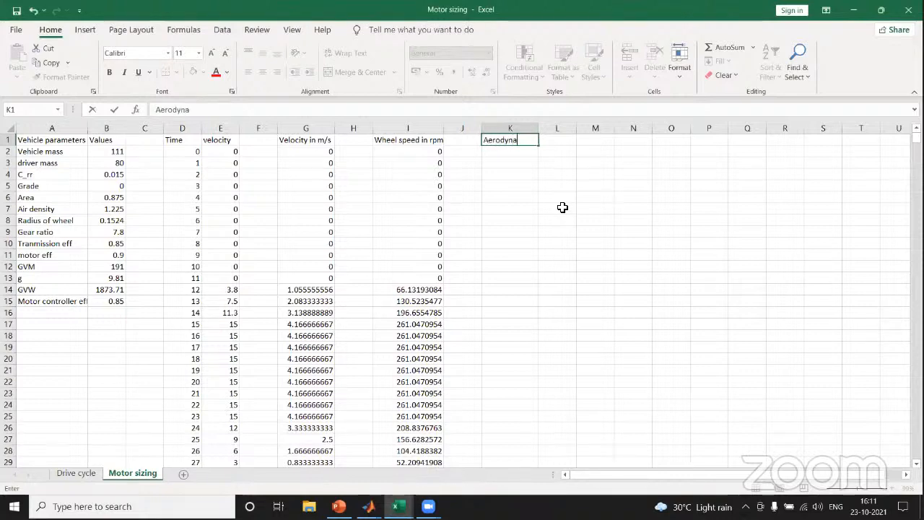
{"action": "type", "text": "mic force"}
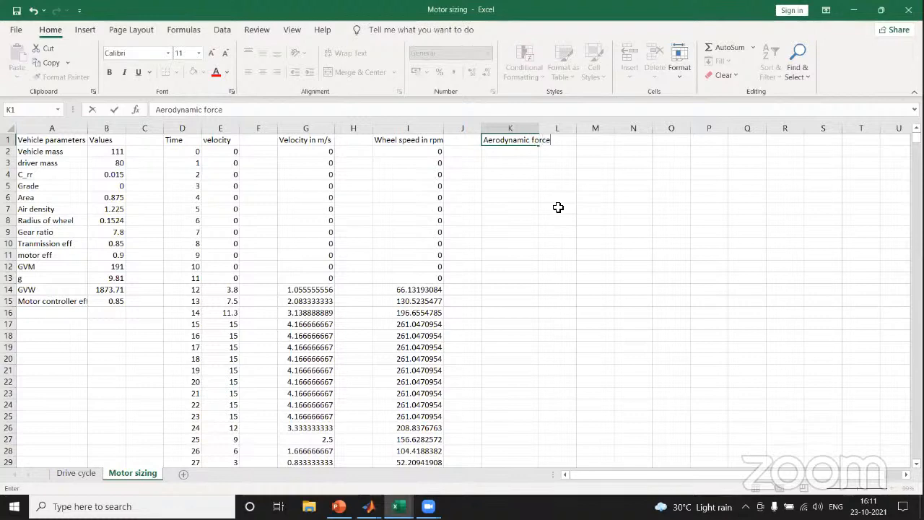
{"action": "key", "text": "Return"}
{"action": "left_click", "coordinate": [564, 207]}
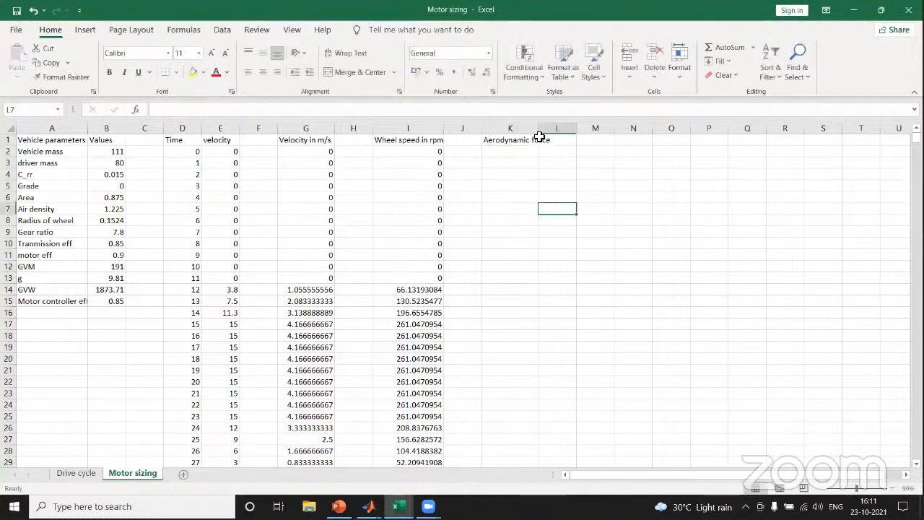
{"action": "left_click_drag", "start_coordinate": [540, 128], "coordinate": [549, 129]}
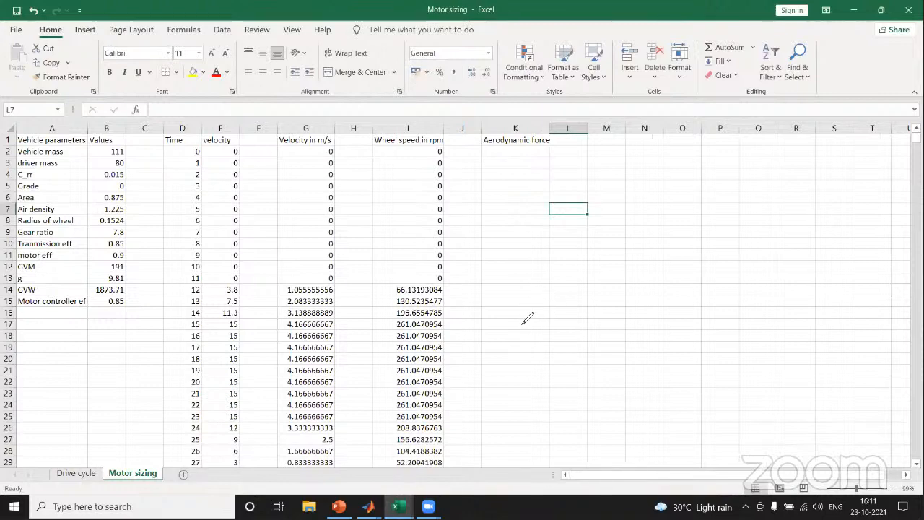
Step: Handwrite the aerodynamic force equation = 0.5 × Rho × A × Cd × V² freehand over the empty cells below the header
{"action": "left_click_drag", "start_coordinate": [501, 332], "coordinate": [530, 331]}
{"action": "left_click_drag", "start_coordinate": [504, 361], "coordinate": [531, 356]}
{"action": "mouse_move", "coordinate": [563, 327]}
{"action": "left_mouse_down"}
{"action": "mouse_move", "coordinate": [567, 339]}
{"action": "mouse_move", "coordinate": [564, 327]}
{"action": "mouse_move", "coordinate": [609, 315]}
{"action": "mouse_move", "coordinate": [615, 345]}
{"action": "left_mouse_up"}
{"action": "left_click", "coordinate": [579, 346]}
{"action": "left_click_drag", "start_coordinate": [622, 323], "coordinate": [638, 340]}
{"action": "mouse_move", "coordinate": [643, 301]}
{"action": "left_mouse_down"}
{"action": "mouse_move", "coordinate": [641, 337]}
{"action": "mouse_move", "coordinate": [653, 323]}
{"action": "mouse_move", "coordinate": [666, 332]}
{"action": "left_mouse_up"}
{"action": "mouse_move", "coordinate": [668, 330]}
{"action": "left_mouse_down"}
{"action": "mouse_move", "coordinate": [679, 334]}
{"action": "mouse_move", "coordinate": [698, 314]}
{"action": "mouse_move", "coordinate": [717, 325]}
{"action": "mouse_move", "coordinate": [729, 319]}
{"action": "left_mouse_up"}
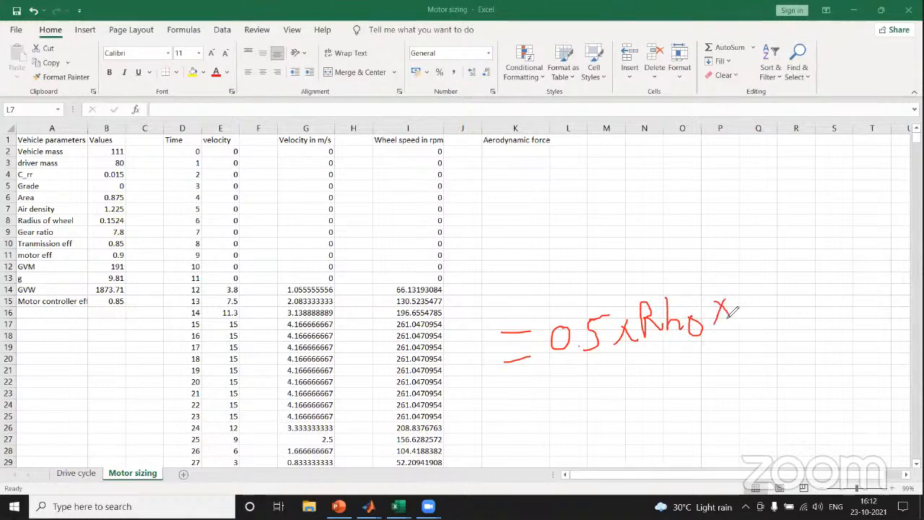
{"action": "mouse_move", "coordinate": [742, 322]}
{"action": "left_mouse_down"}
{"action": "mouse_move", "coordinate": [764, 303]}
{"action": "mouse_move", "coordinate": [770, 318]}
{"action": "mouse_move", "coordinate": [774, 295]}
{"action": "mouse_move", "coordinate": [775, 318]}
{"action": "mouse_move", "coordinate": [795, 310]}
{"action": "left_mouse_up"}
{"action": "mouse_move", "coordinate": [822, 273]}
{"action": "left_mouse_down"}
{"action": "mouse_move", "coordinate": [803, 312]}
{"action": "mouse_move", "coordinate": [821, 319]}
{"action": "left_mouse_up"}
{"action": "mouse_move", "coordinate": [831, 280]}
{"action": "left_mouse_down"}
{"action": "mouse_move", "coordinate": [848, 302]}
{"action": "mouse_move", "coordinate": [831, 303]}
{"action": "left_mouse_up"}
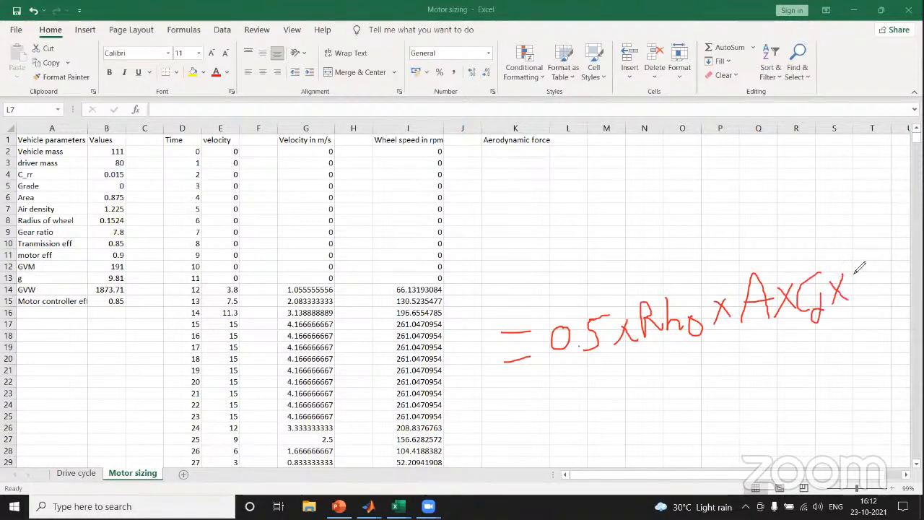
{"action": "mouse_move", "coordinate": [855, 269]}
{"action": "left_mouse_down"}
{"action": "mouse_move", "coordinate": [872, 293]}
{"action": "mouse_move", "coordinate": [877, 255]}
{"action": "mouse_move", "coordinate": [889, 244]}
{"action": "left_mouse_up"}
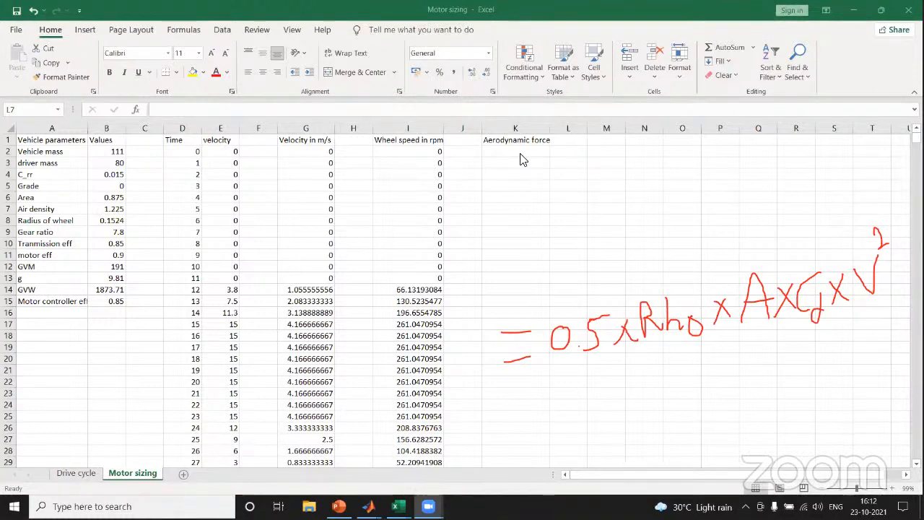
Step: Start the aerodynamic force formula in K2 as =0.5*$B$7, with an absolute reference to the air density
{"action": "left_click", "coordinate": [494, 150]}
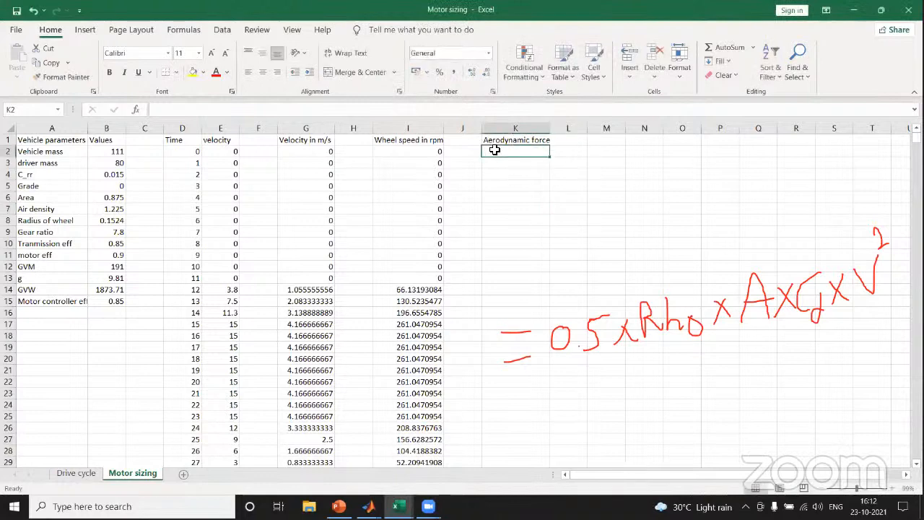
{"action": "type", "text": "="}
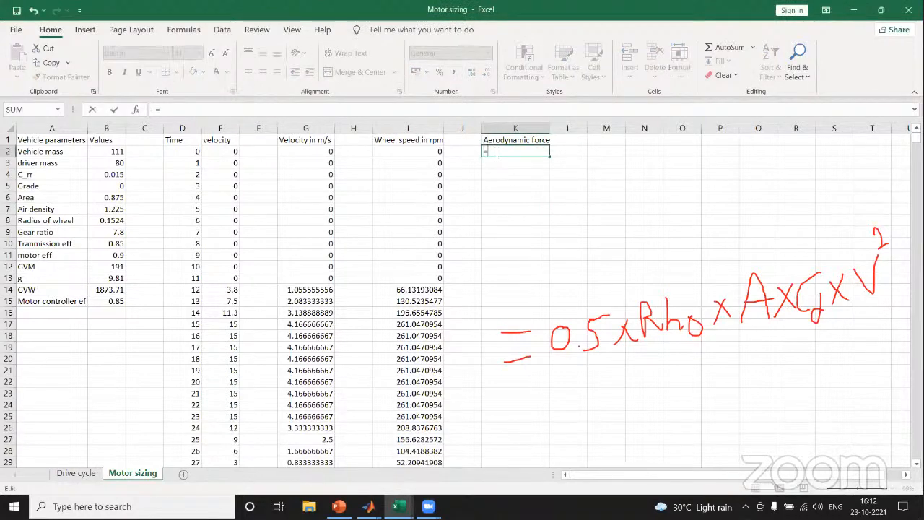
{"action": "type", "text": "0."}
{"action": "key", "text": "BackSpace"}
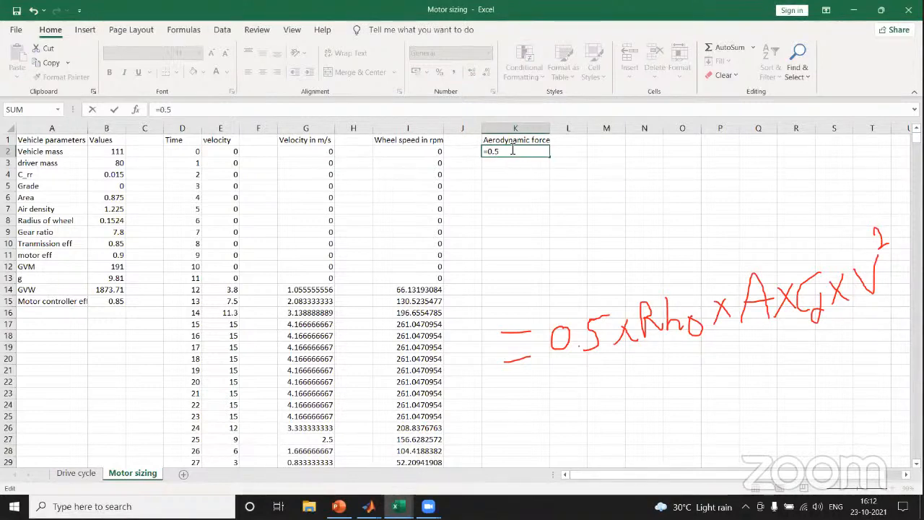
{"action": "type", "text": "*"}
{"action": "left_click", "coordinate": [112, 210]}
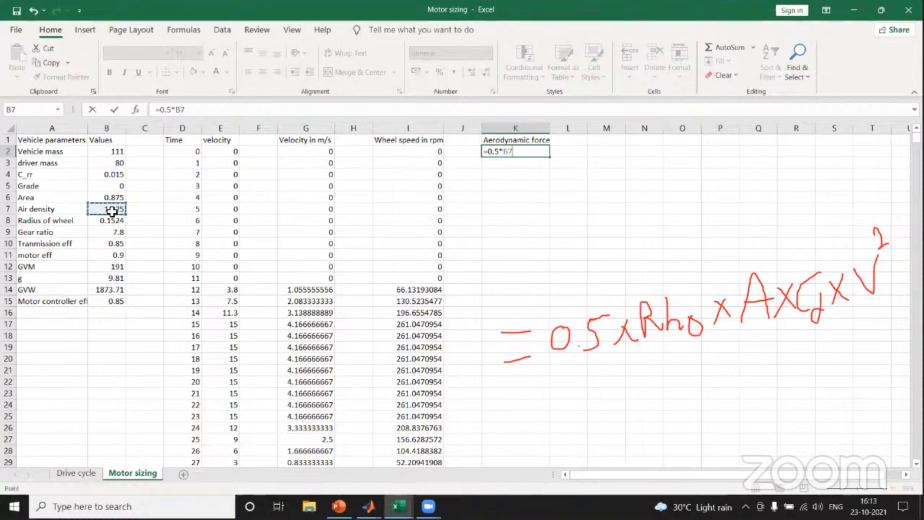
{"action": "left_click", "coordinate": [506, 151]}
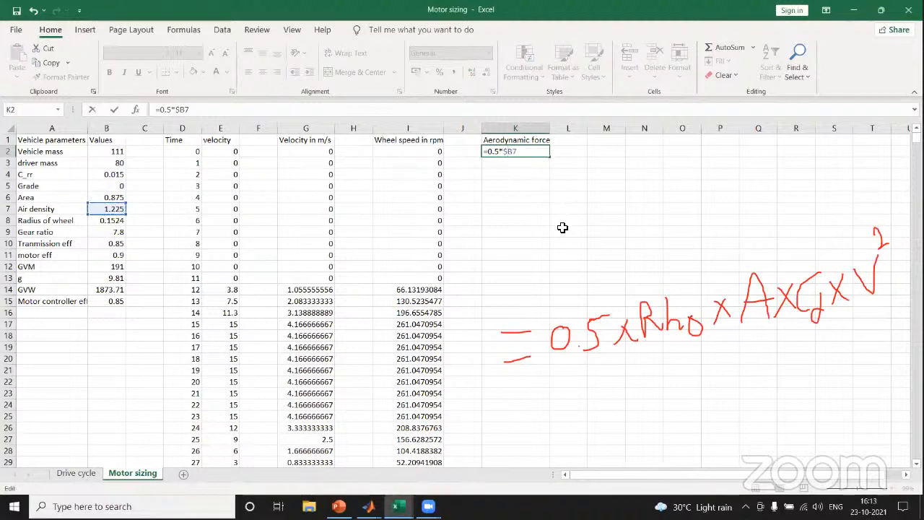
{"action": "left_click", "coordinate": [506, 151]}
{"action": "type", "text": "$"}
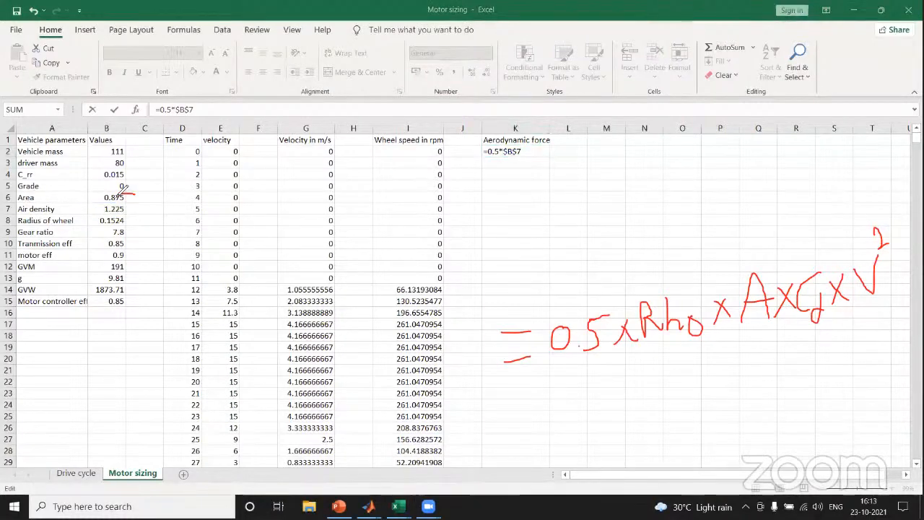
Step: Circle the area value in B6 freehand and clear all annotations, including the handwritten force equation
{"action": "mouse_move", "coordinate": [128, 193]}
{"action": "left_mouse_down"}
{"action": "mouse_move", "coordinate": [102, 199]}
{"action": "mouse_move", "coordinate": [132, 204]}
{"action": "left_mouse_up"}
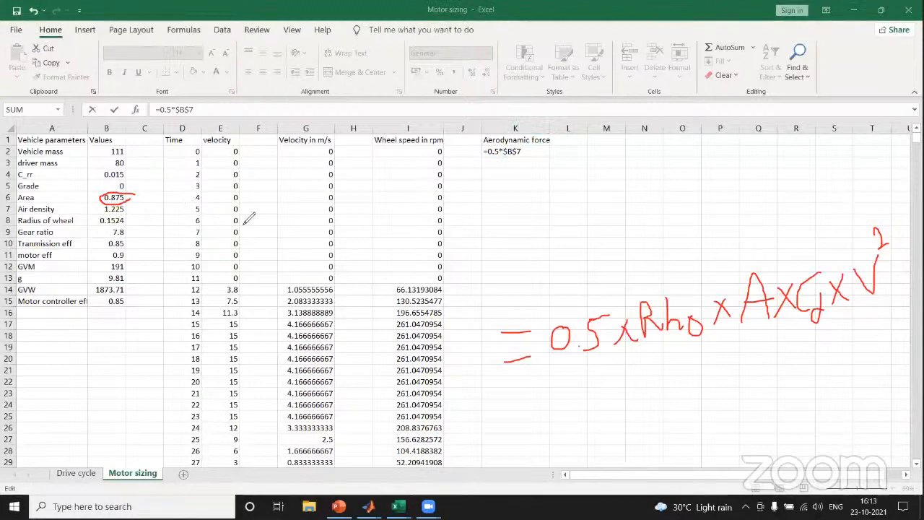
{"action": "left_click", "coordinate": [310, 68]}
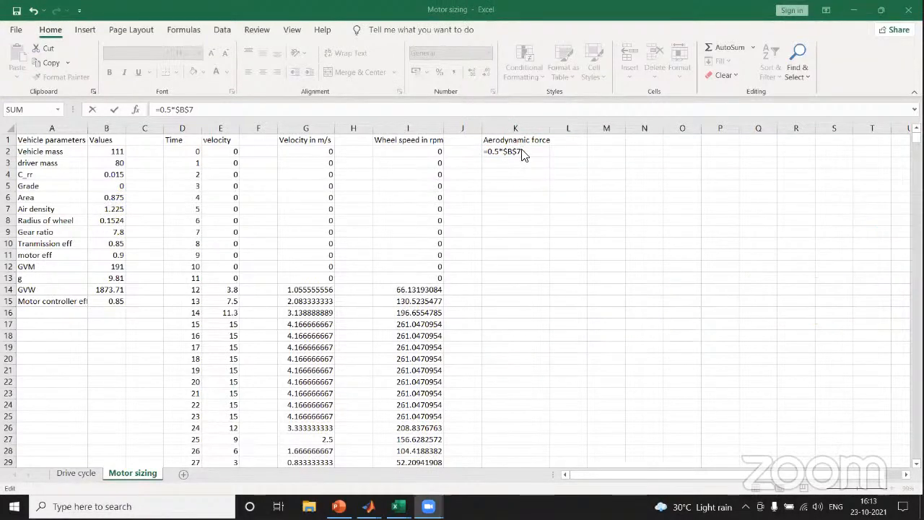
Step: Extend the K2 formula to =0.5*$B$7*$B$6*, with an absolute reference to the area
{"action": "left_click", "coordinate": [113, 197]}
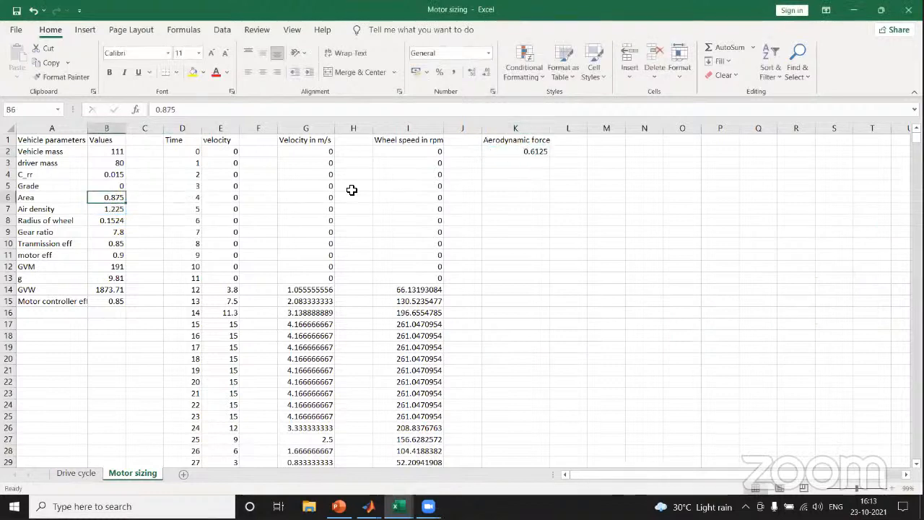
{"action": "left_click", "coordinate": [534, 152]}
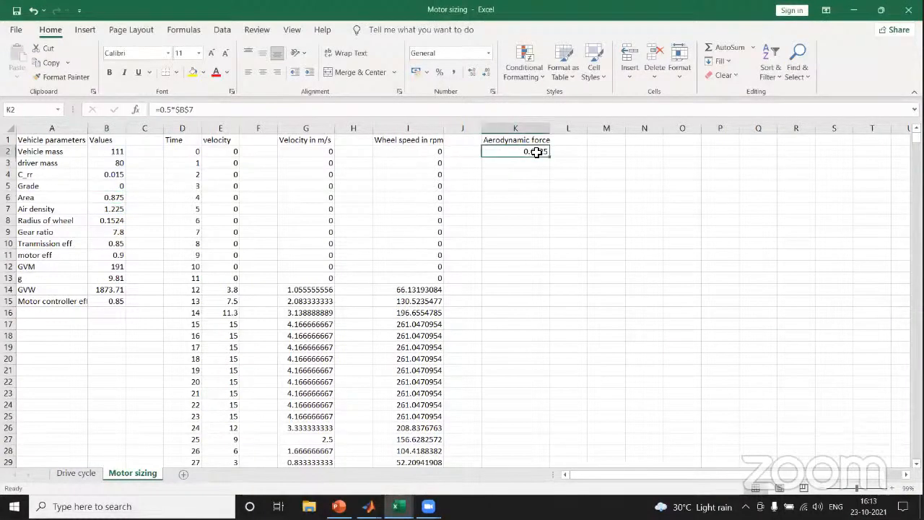
{"action": "left_click", "coordinate": [203, 110]}
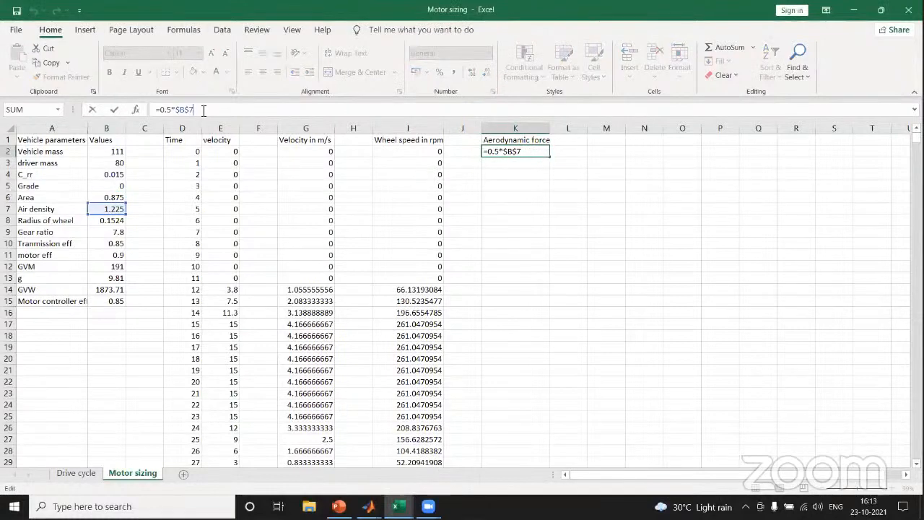
{"action": "left_click", "coordinate": [530, 153]}
{"action": "type", "text": "*"}
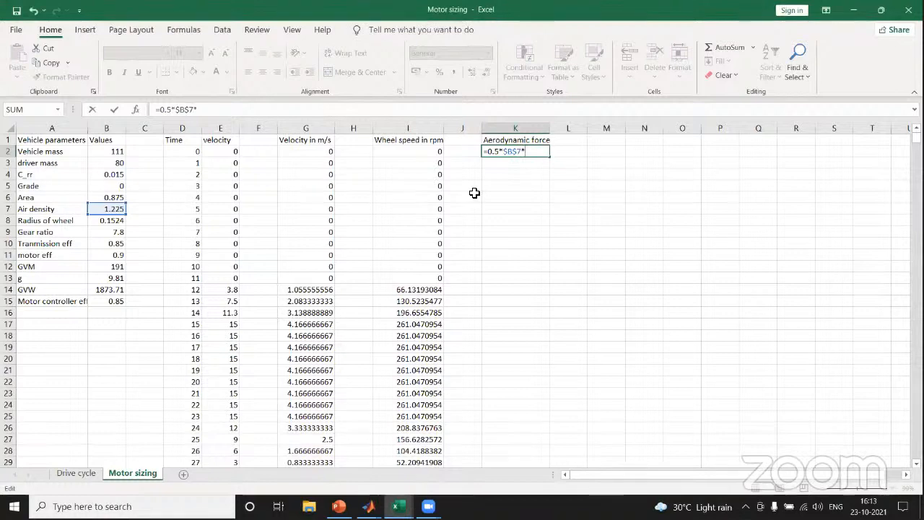
{"action": "left_click", "coordinate": [114, 197]}
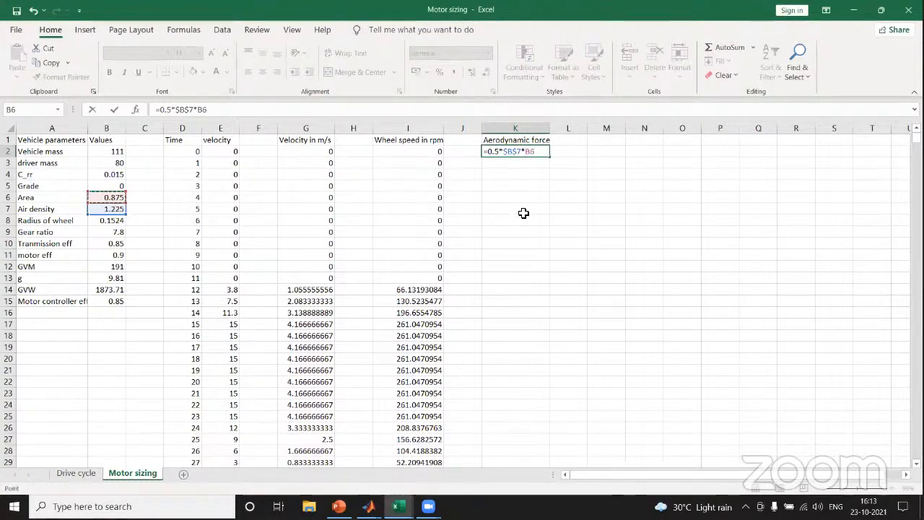
{"action": "left_click", "coordinate": [529, 150]}
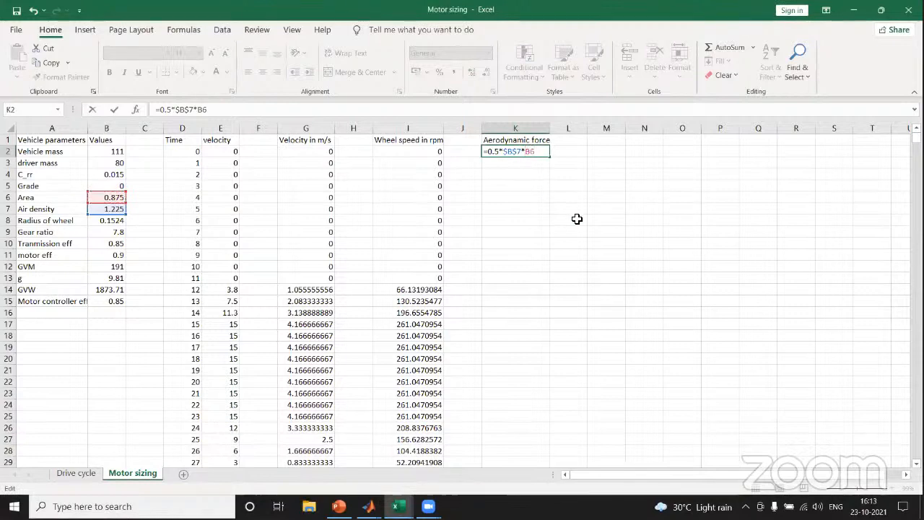
{"action": "key", "text": "F4"}
{"action": "key", "text": "F4"}
{"action": "key", "text": "F4"}
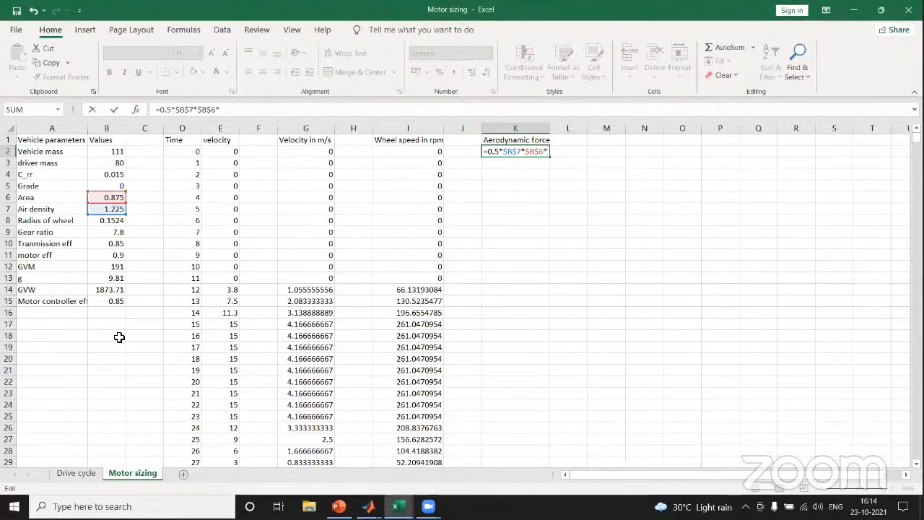
Step: Discard the unfinished aerodynamic force formula and leave K2 empty
{"action": "left_click", "coordinate": [595, 209]}
{"action": "left_click", "coordinate": [510, 151]}
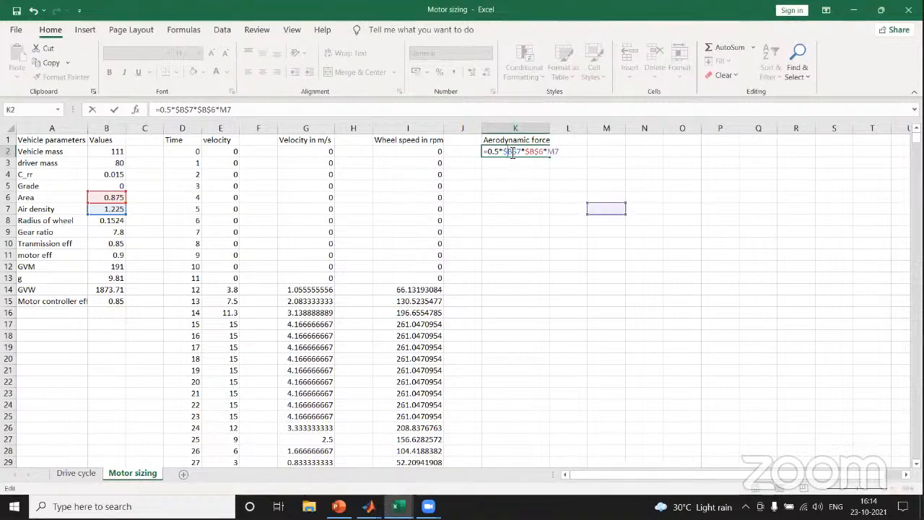
{"action": "key", "text": "BackSpace"}
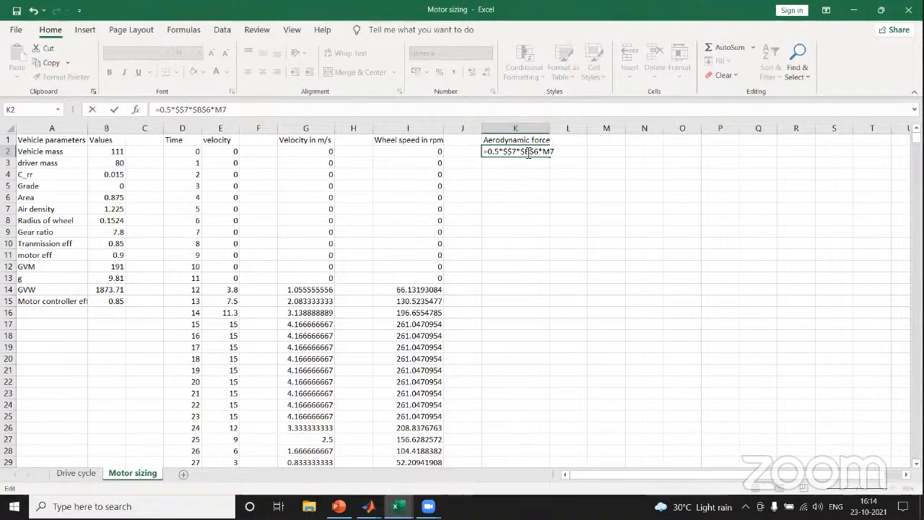
{"action": "left_click_drag", "start_coordinate": [554, 149], "coordinate": [489, 152]}
{"action": "type", "text": "7"}
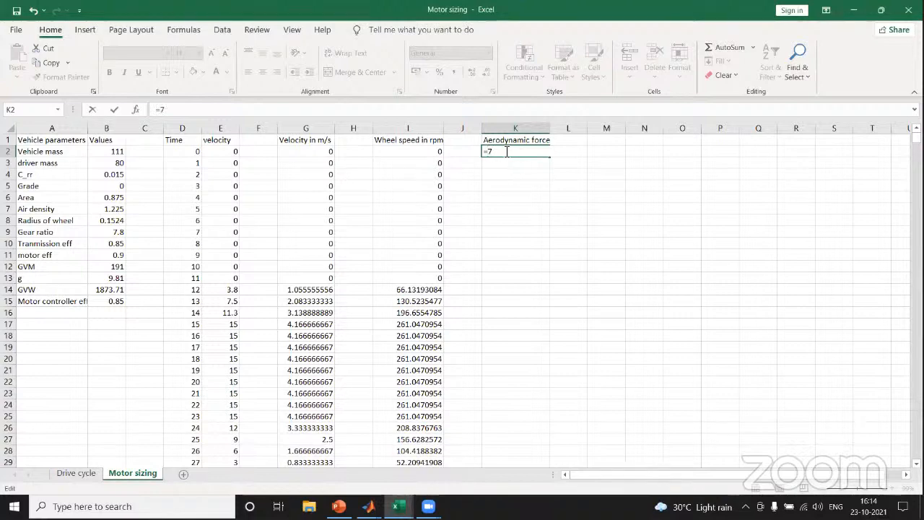
{"action": "key", "text": "Escape"}
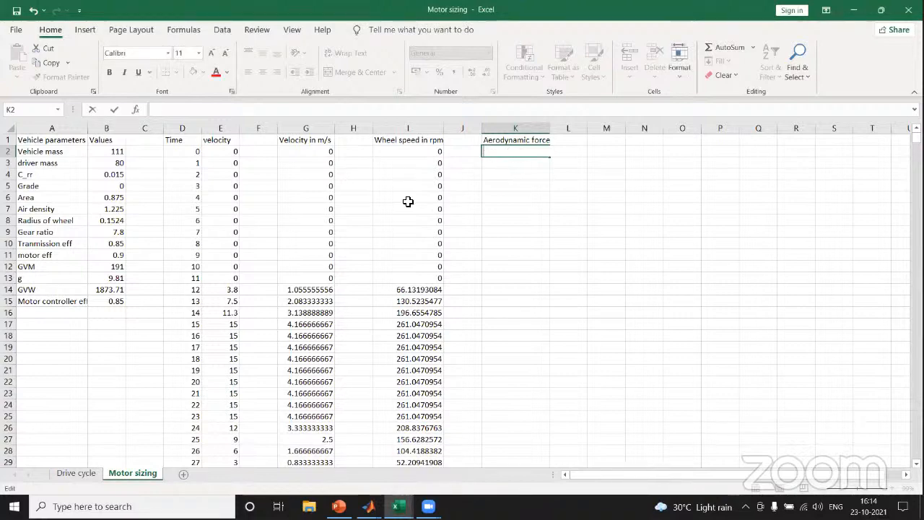
Step: Add the parameter label "Coeffienent" in A16, below the motor controller efficiency
{"action": "left_click", "coordinate": [49, 314]}
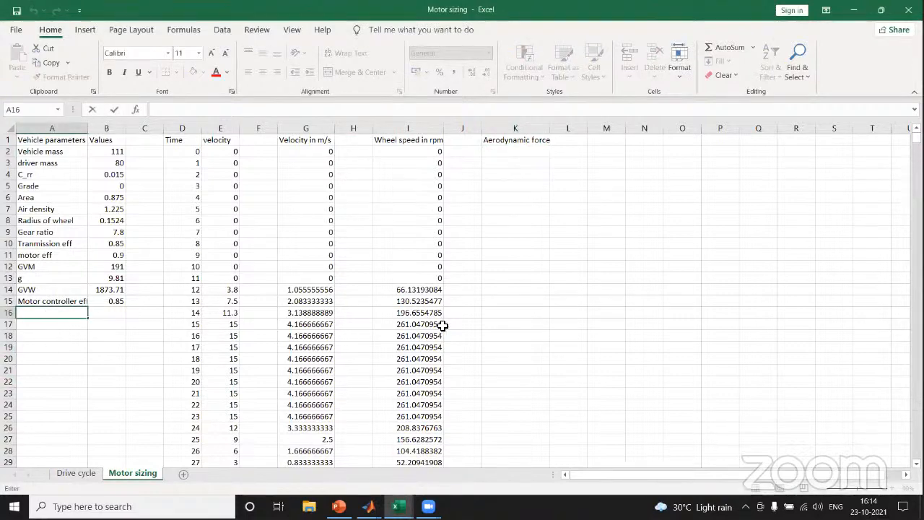
{"action": "type", "text": "Coeffienct"}
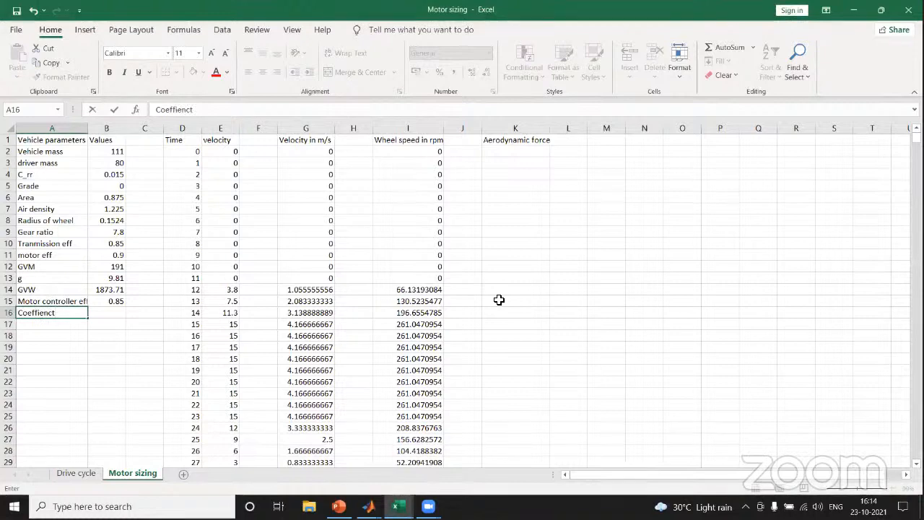
{"action": "key", "text": "BackSpace"}
{"action": "type", "text": "enen"}
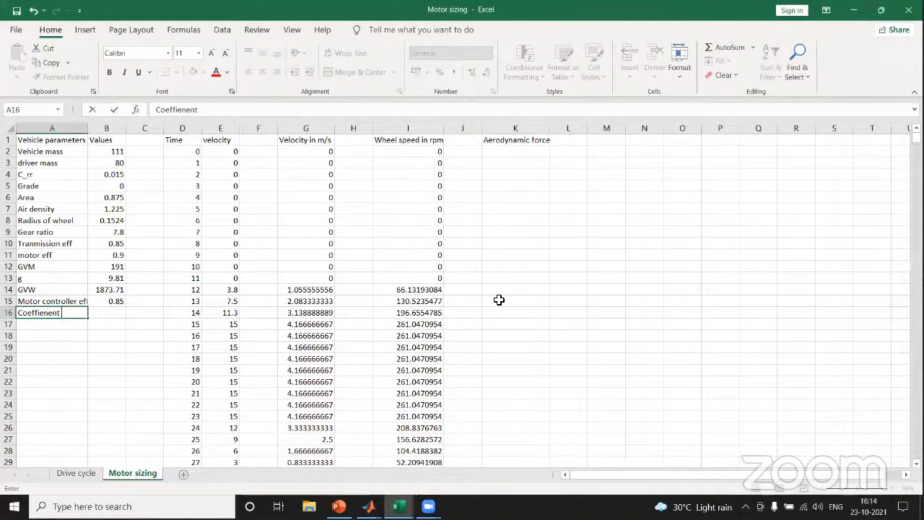
{"action": "type", "text": "t"}
{"action": "key", "text": "ctrl+Return"}
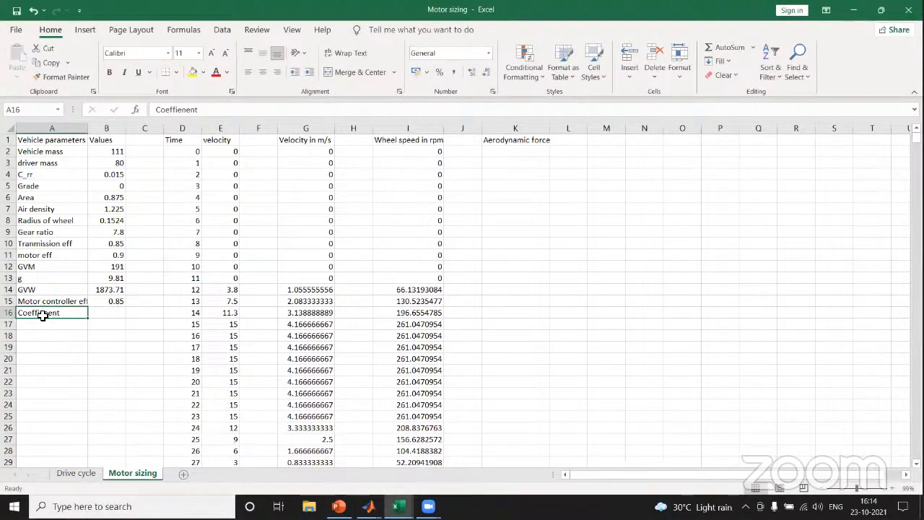
Step: Change the parameter label in A16 to "Coeff_drag"
{"action": "left_click", "coordinate": [57, 346]}
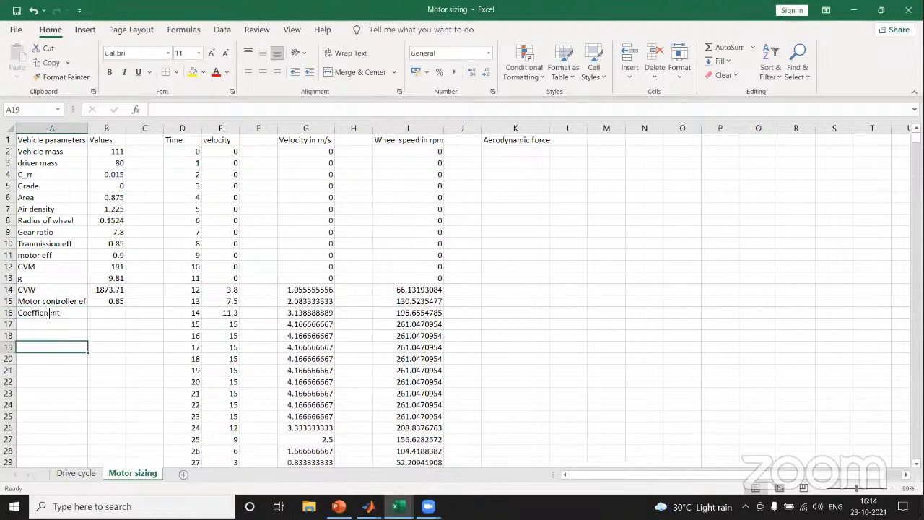
{"action": "double_click", "coordinate": [39, 312]}
{"action": "key", "text": "Delete"}
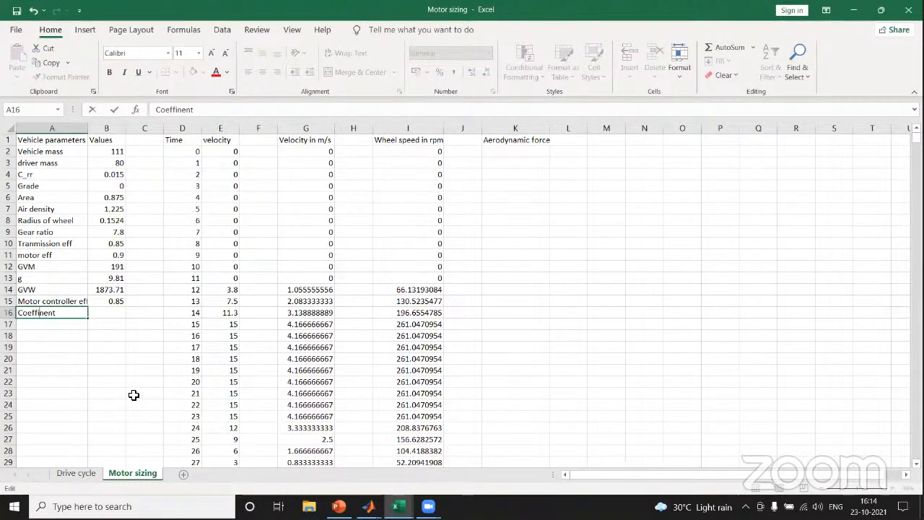
{"action": "left_click_drag", "start_coordinate": [55, 313], "coordinate": [39, 312]}
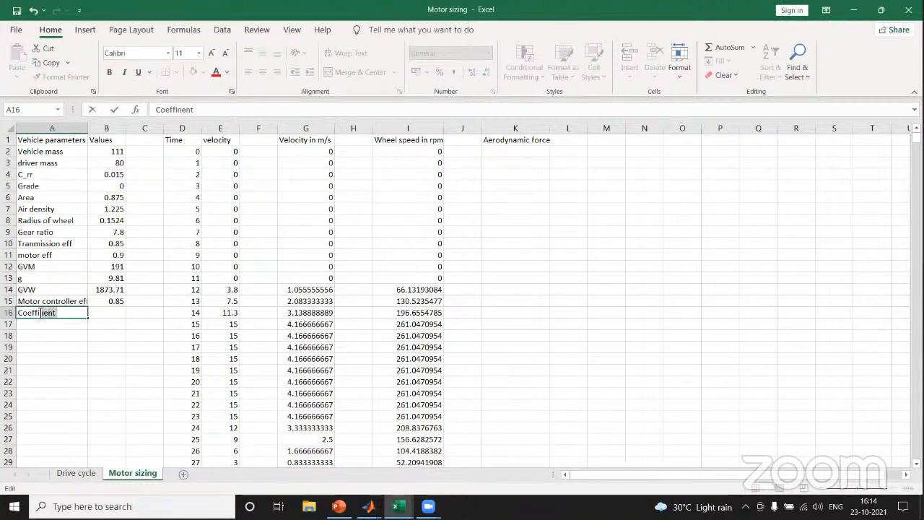
{"action": "key", "text": "BackSpace"}
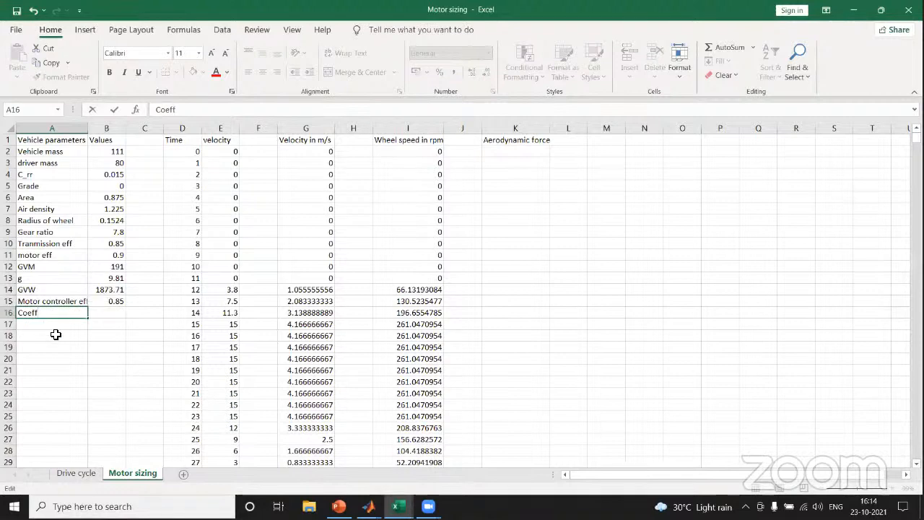
{"action": "type", "text": "_"}
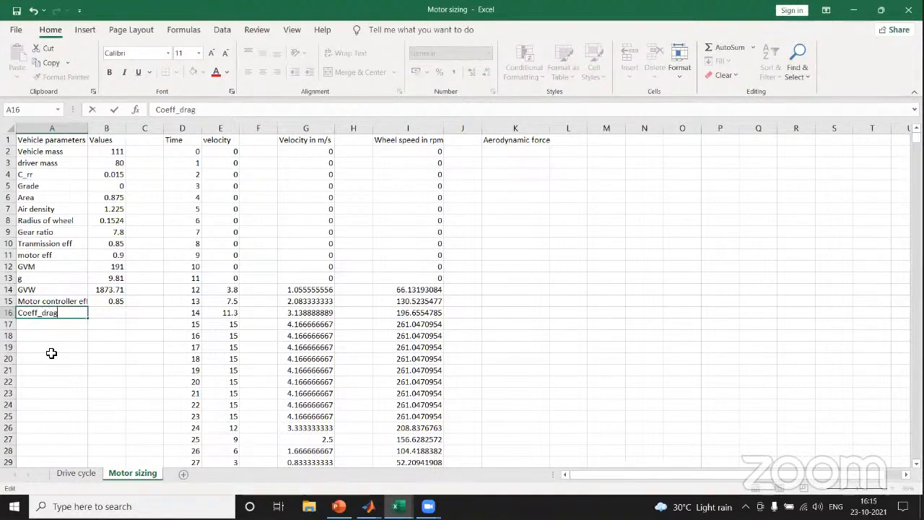
{"action": "type", "text": "drag"}
Step: Enter 0.22 as the drag coefficient in B16
{"action": "left_click", "coordinate": [113, 315]}
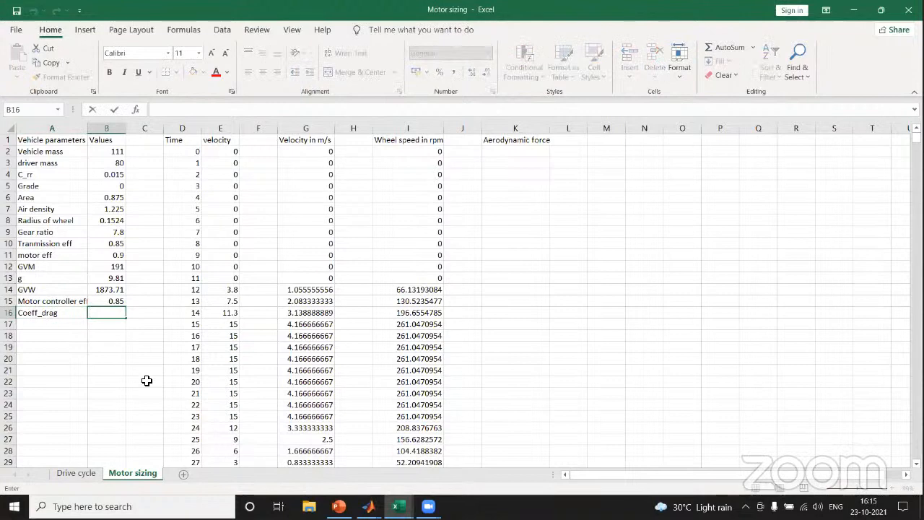
{"action": "type", "text": "0."}
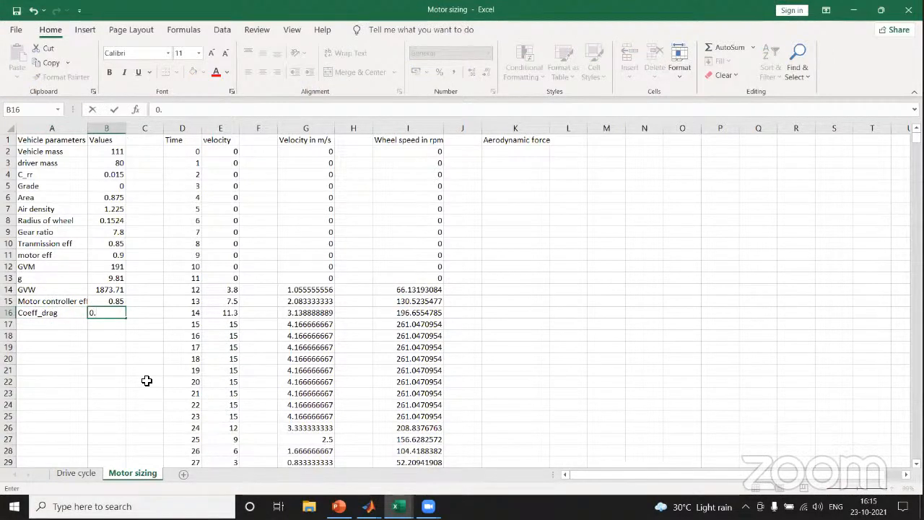
{"action": "type", "text": "22"}
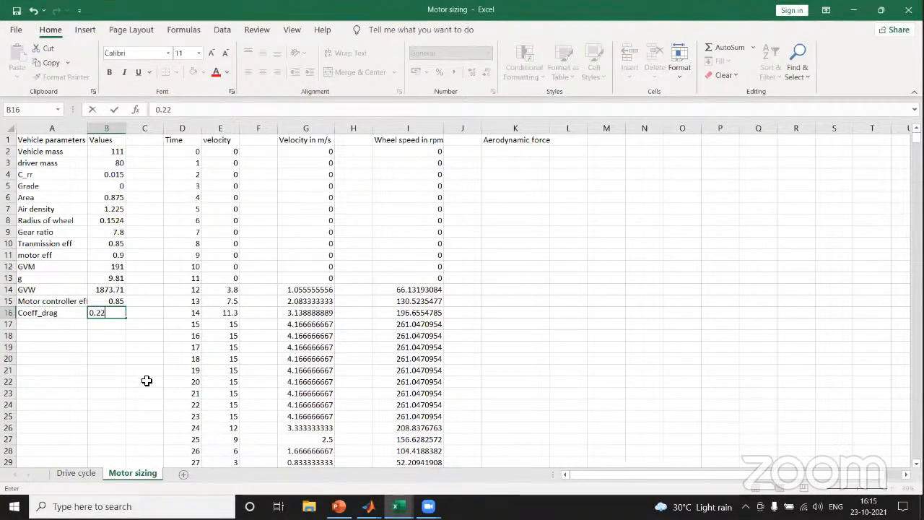
{"action": "left_click", "coordinate": [538, 316]}
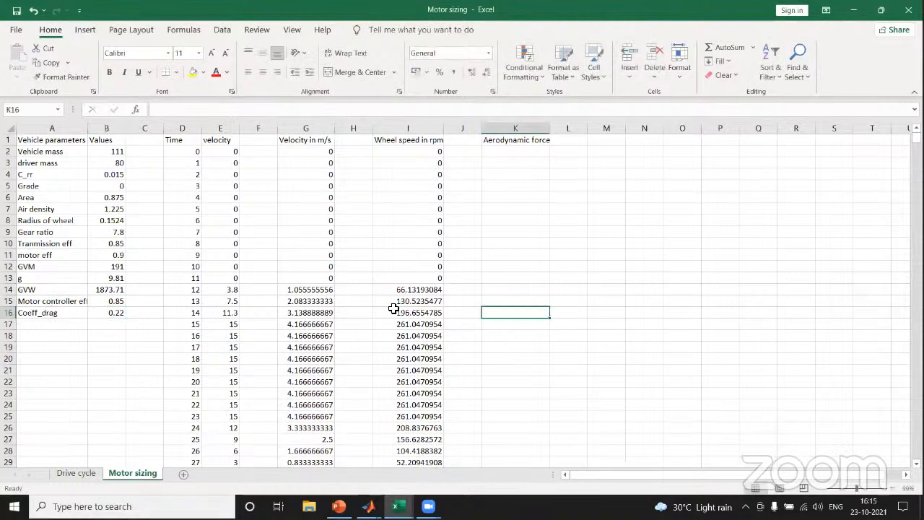
Step: Start the aerodynamic force formula in K2 as =0.5*$B$7, with an absolute reference to the air density
{"action": "left_click", "coordinate": [501, 148]}
{"action": "type", "text": "="}
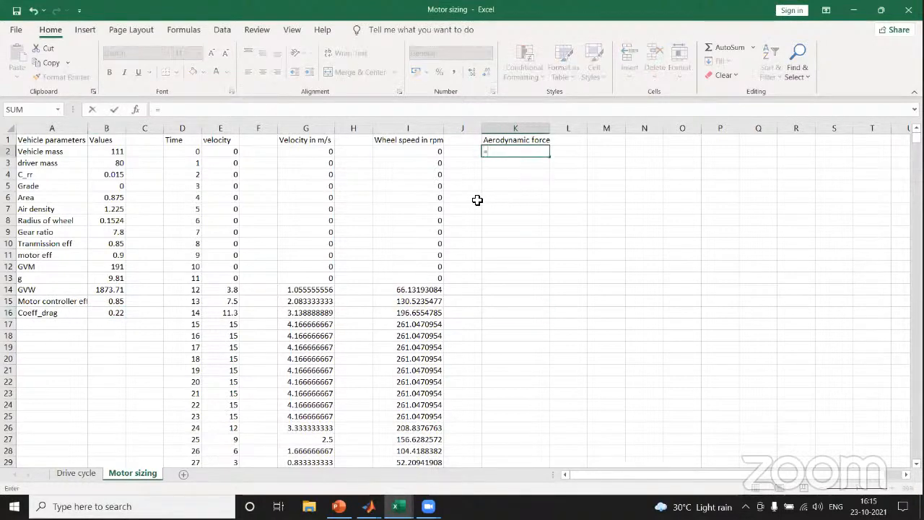
{"action": "type", "text": "0."}
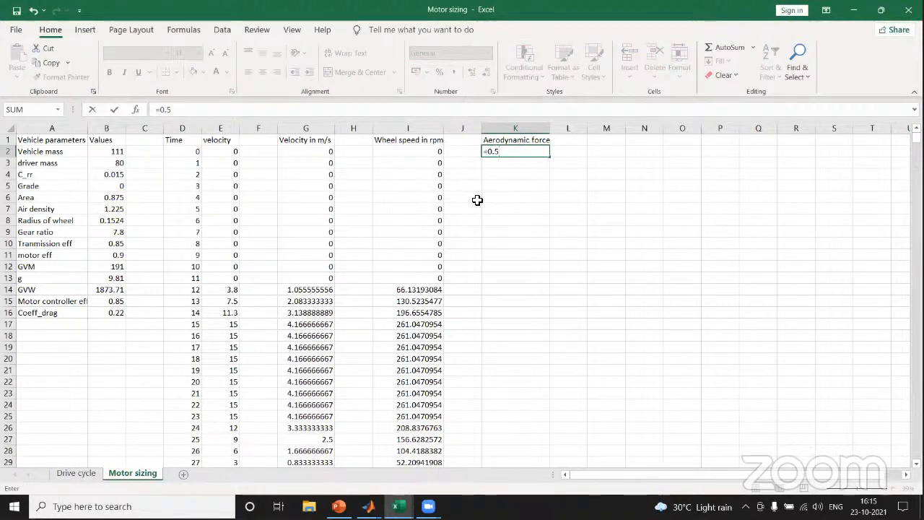
{"action": "type", "text": "5*"}
{"action": "left_click", "coordinate": [104, 208]}
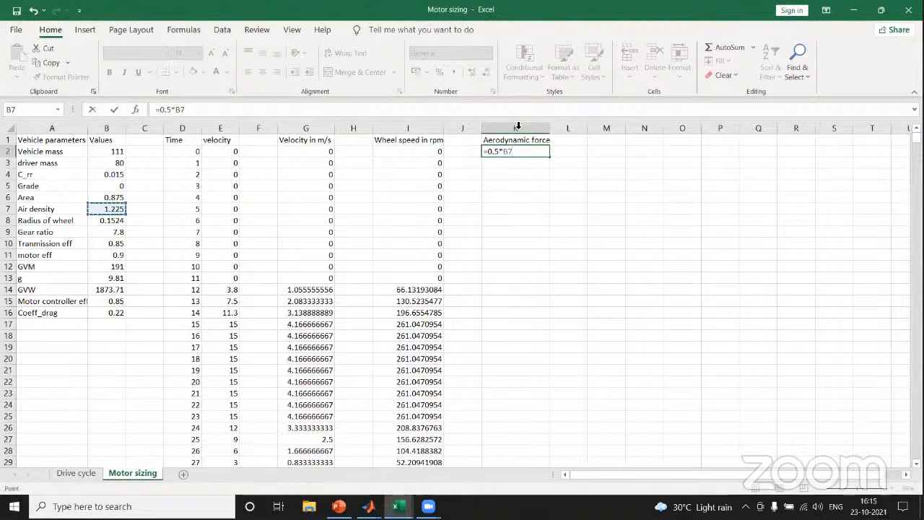
{"action": "left_click", "coordinate": [509, 151]}
{"action": "key", "text": "F4"}
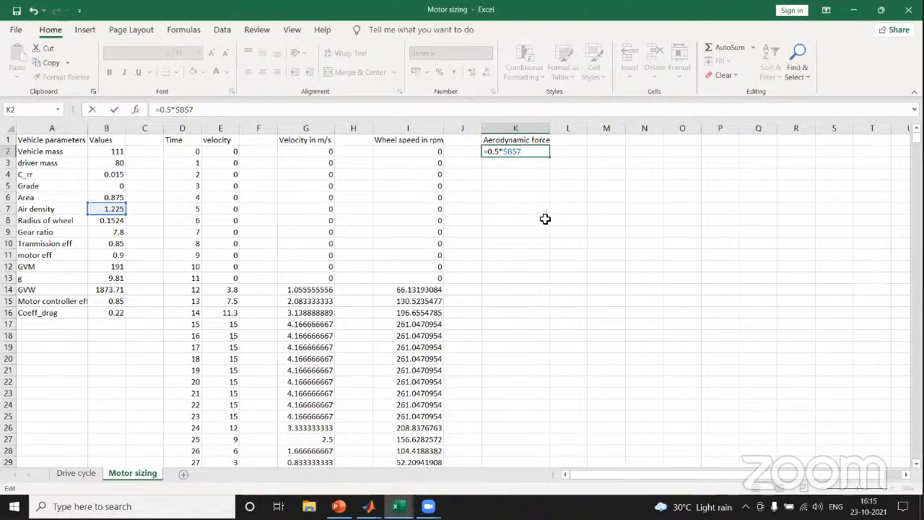
Step: Multiply the K2 formula by the area, using the absolute reference $B$6
{"action": "left_click", "coordinate": [119, 197]}
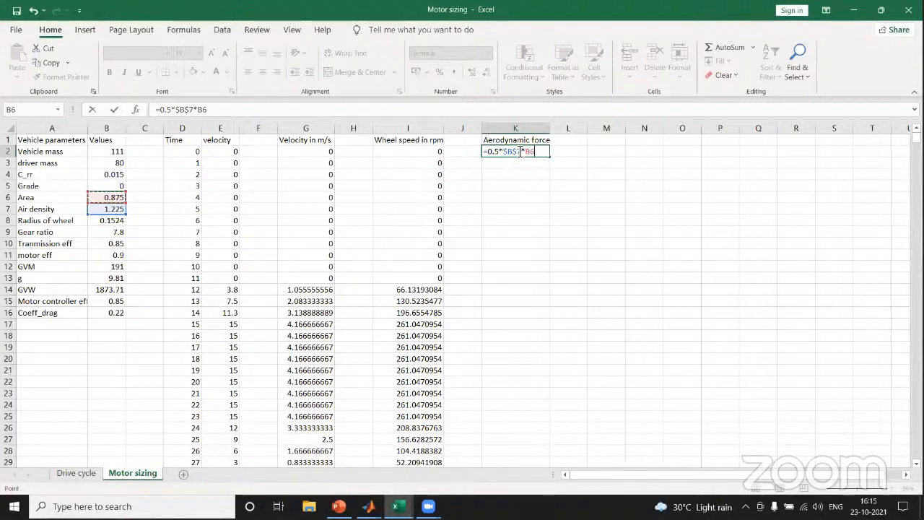
{"action": "key", "text": "F2"}
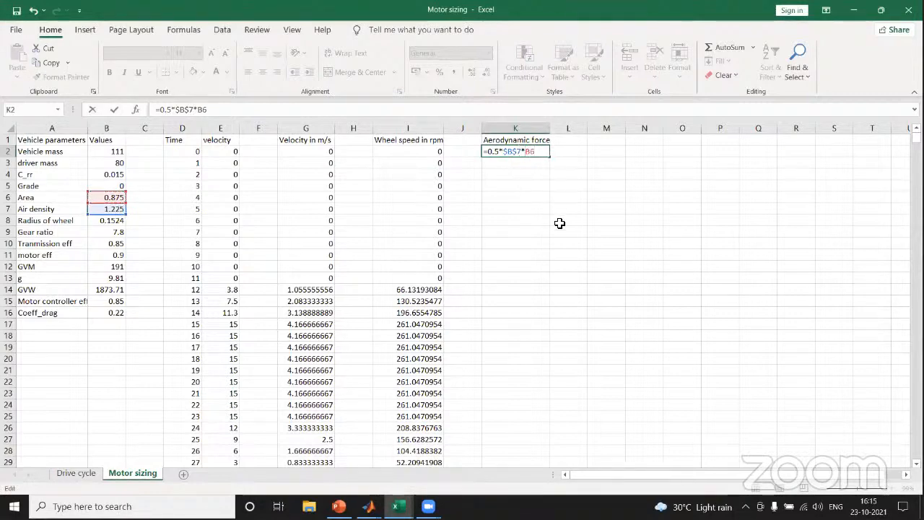
{"action": "key", "text": "Left"}
{"action": "key", "text": "Left"}
{"action": "type", "text": "$"}
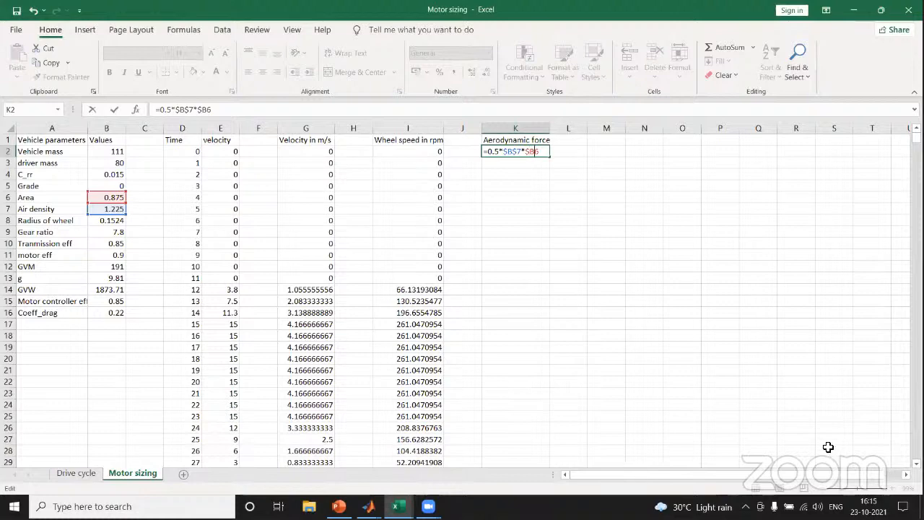
{"action": "key", "text": "Right"}
{"action": "type", "text": "$"}
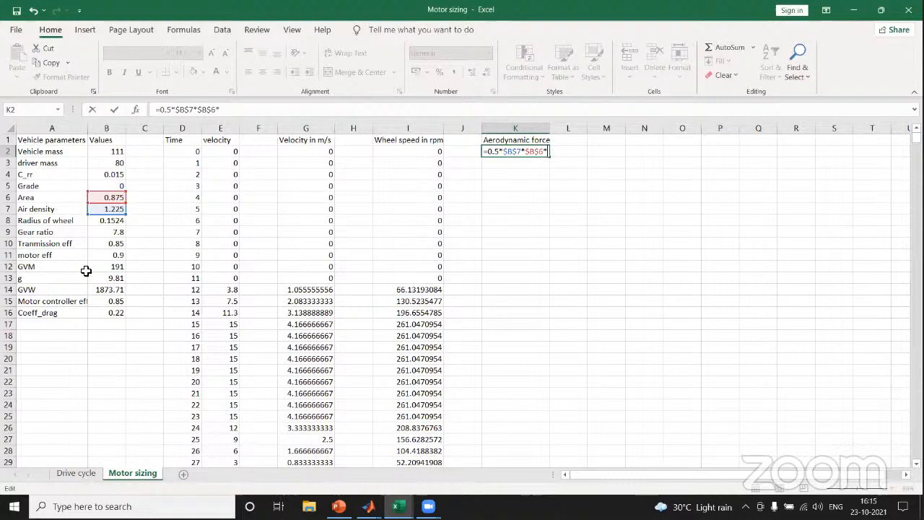
Step: Multiply the K2 formula by the drag coefficient, using the absolute reference $B$16, and leave a multiplication sign at its end
{"action": "left_click", "coordinate": [112, 315]}
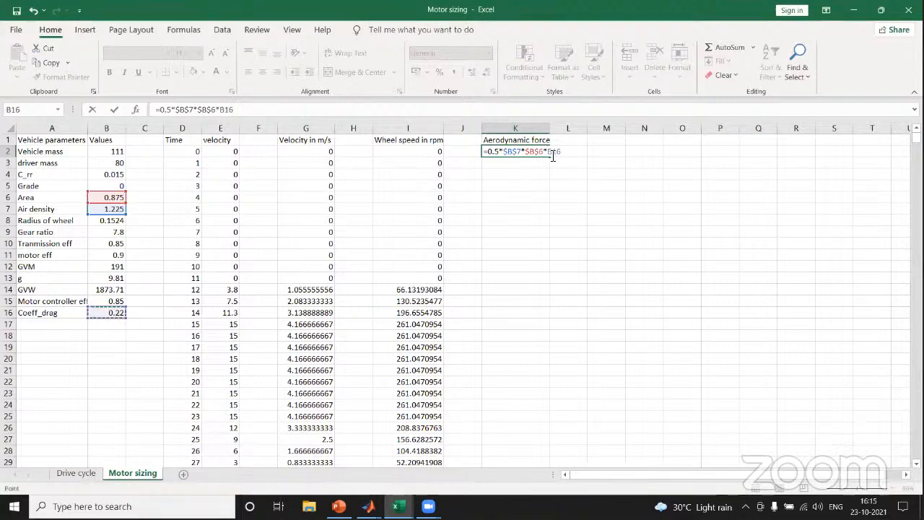
{"action": "key", "text": "F2"}
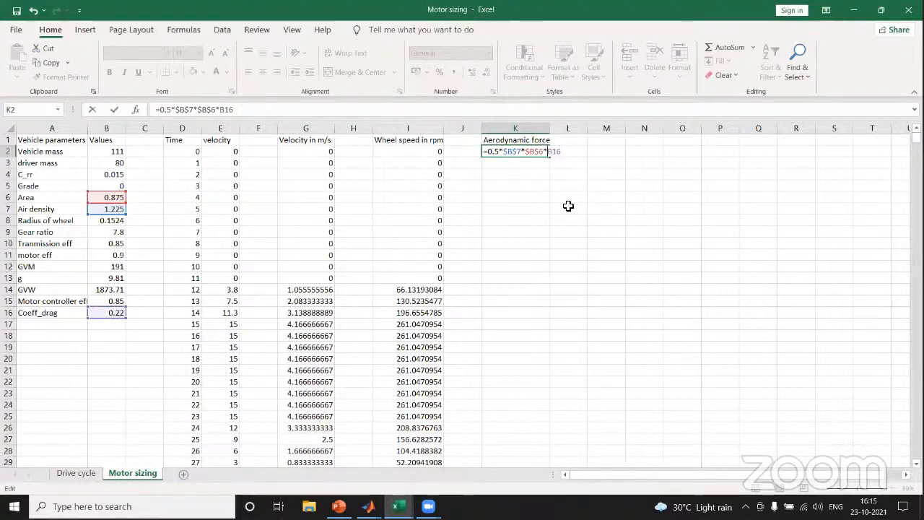
{"action": "type", "text": "$B"}
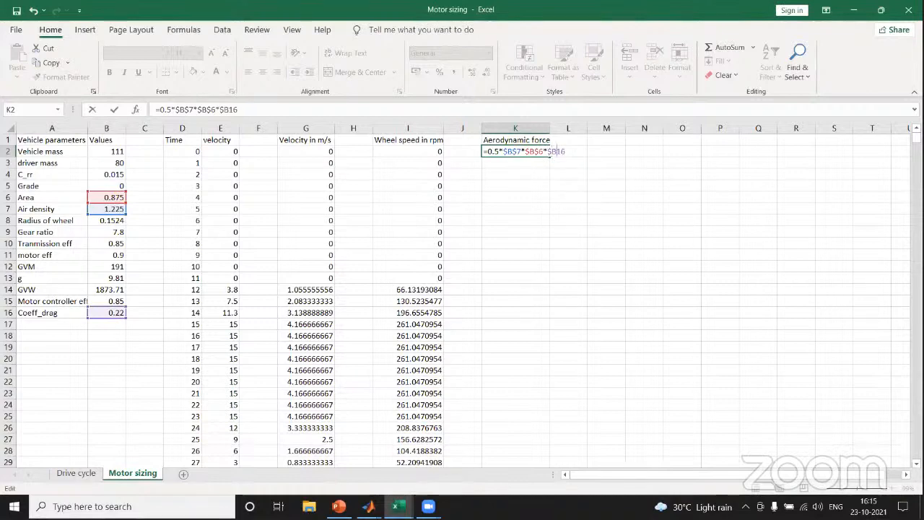
{"action": "type", "text": "4"}
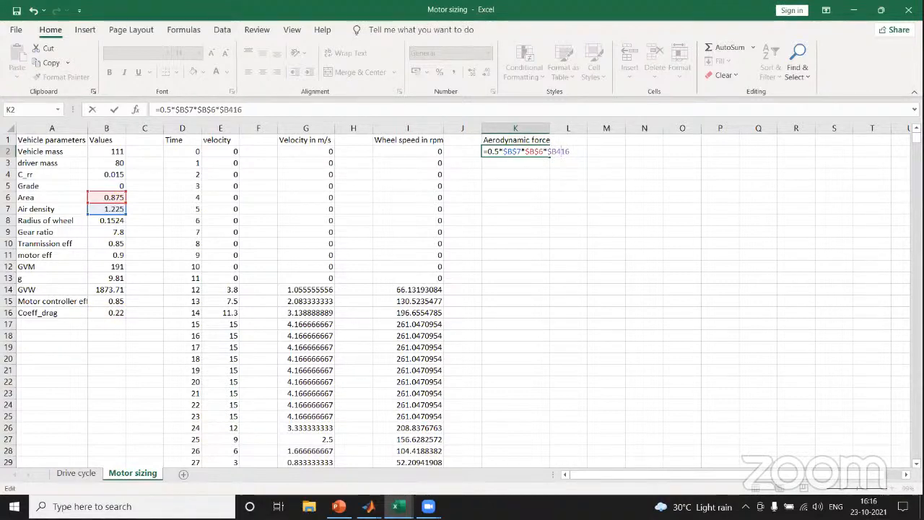
{"action": "key", "text": "BackSpace"}
{"action": "type", "text": "$16*"}
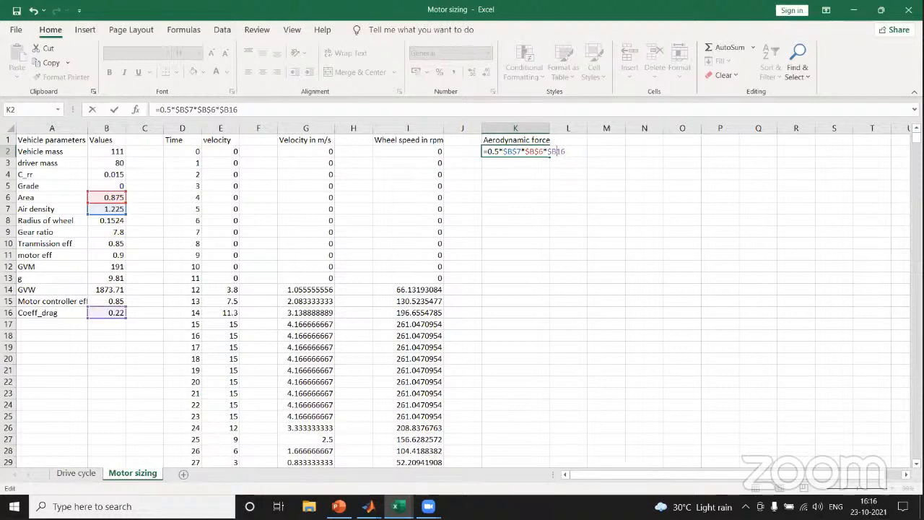
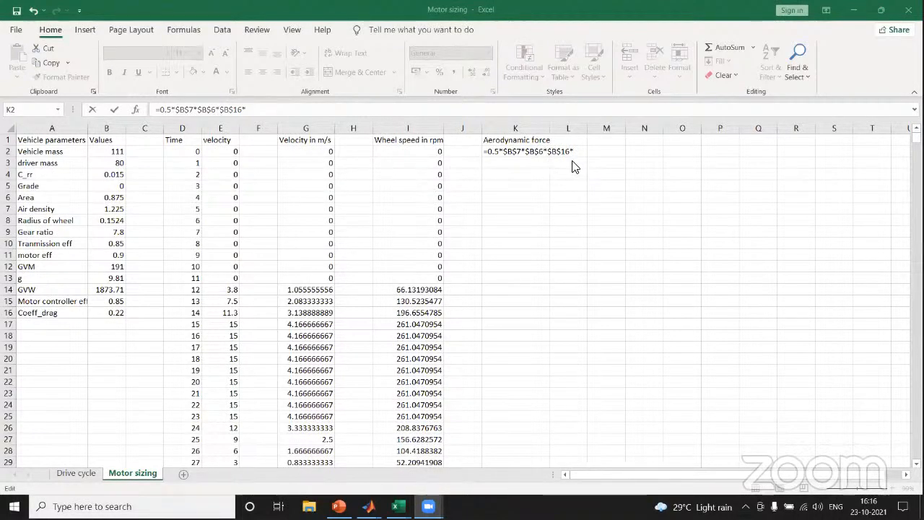
Step: Append power(G2,2) to the K2 formula to square the velocity in m/s
{"action": "left_click", "coordinate": [575, 151]}
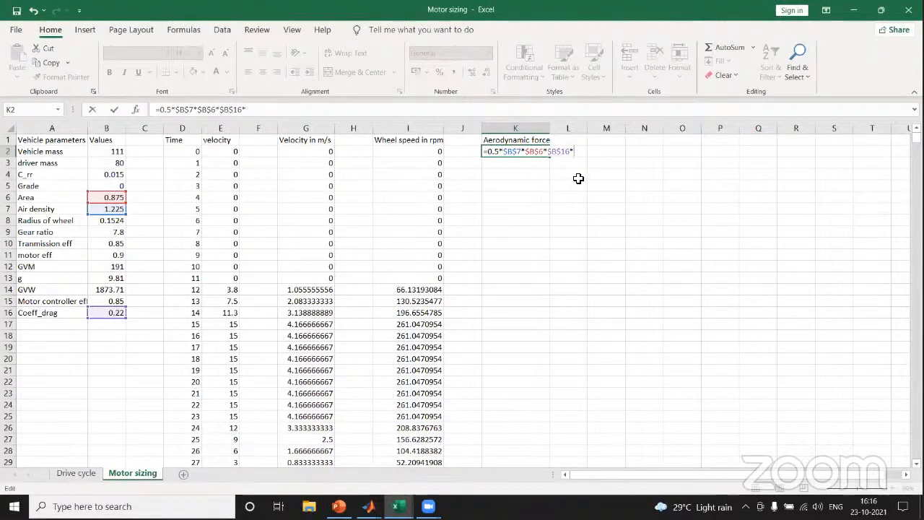
{"action": "type", "text": "power"}
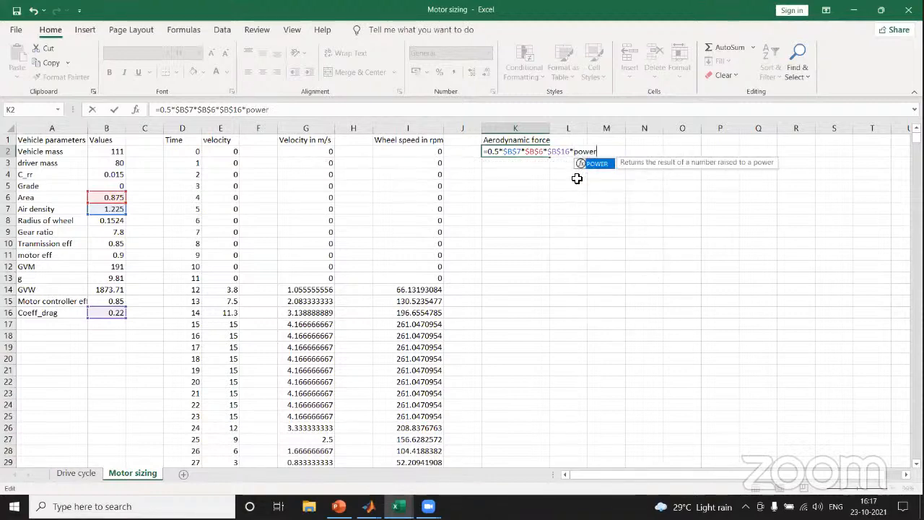
{"action": "type", "text": "("}
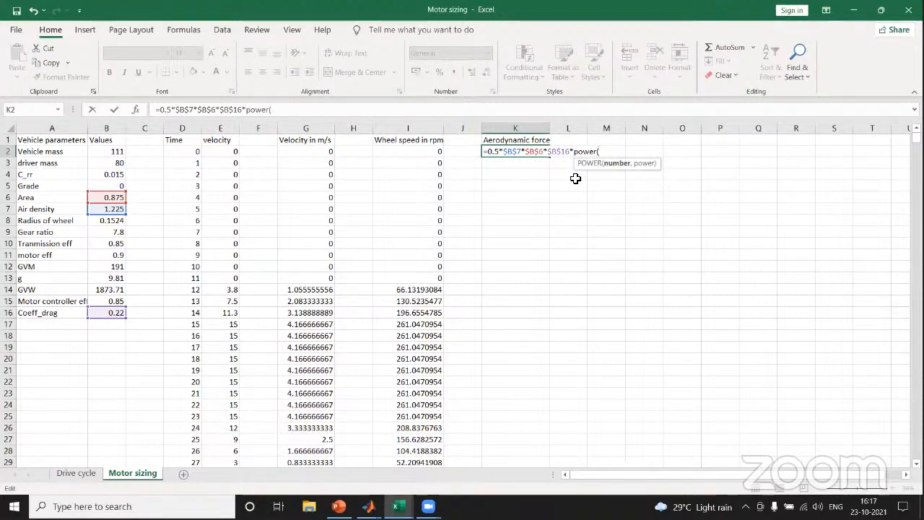
{"action": "left_click", "coordinate": [325, 150]}
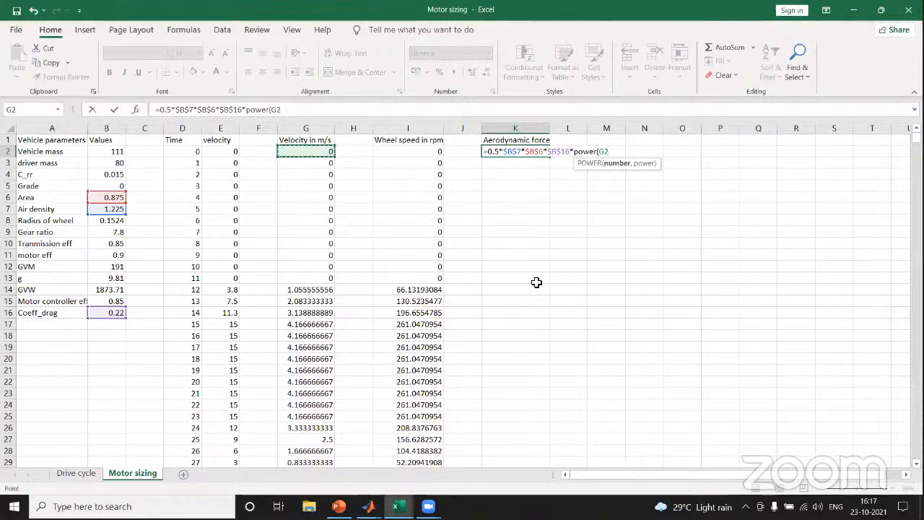
{"action": "type", "text": ",2"}
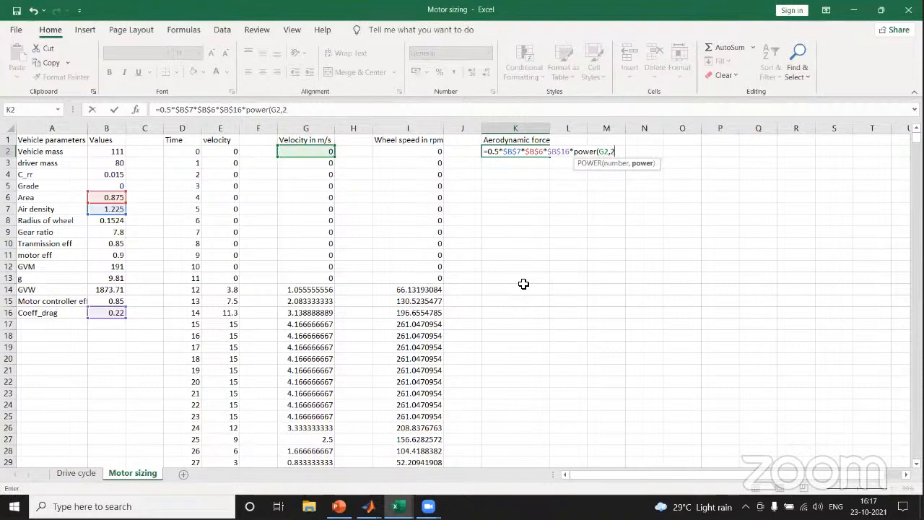
{"action": "type", "text": ")"}
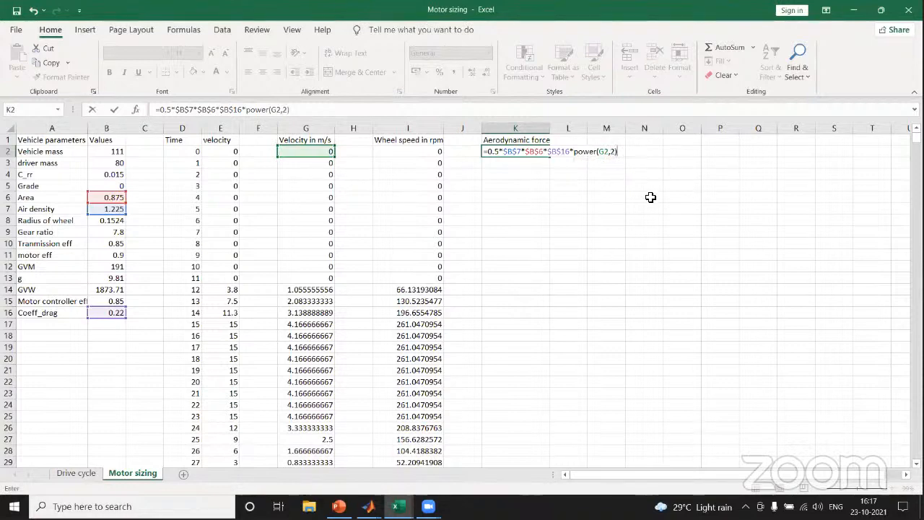
Step: Try an exponent of 3 in the power term of the K2 formula
{"action": "left_click", "coordinate": [614, 151]}
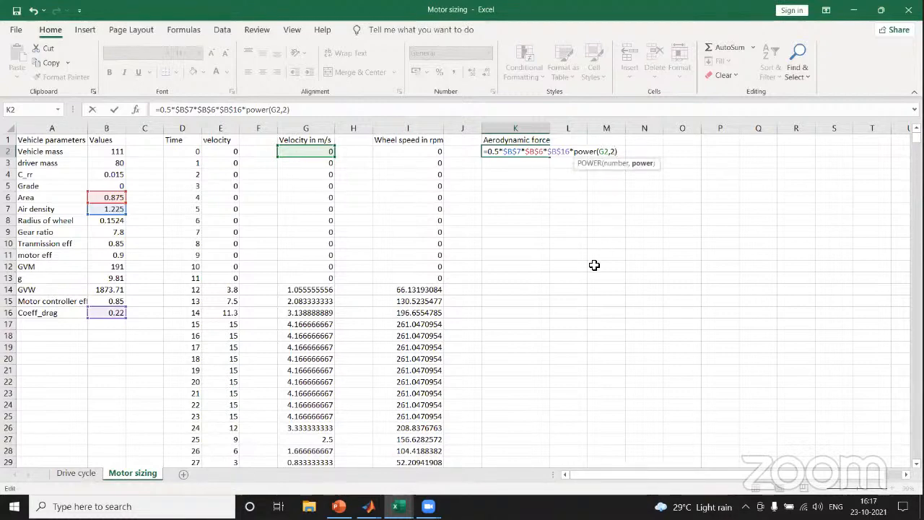
{"action": "key", "text": "BackSpace"}
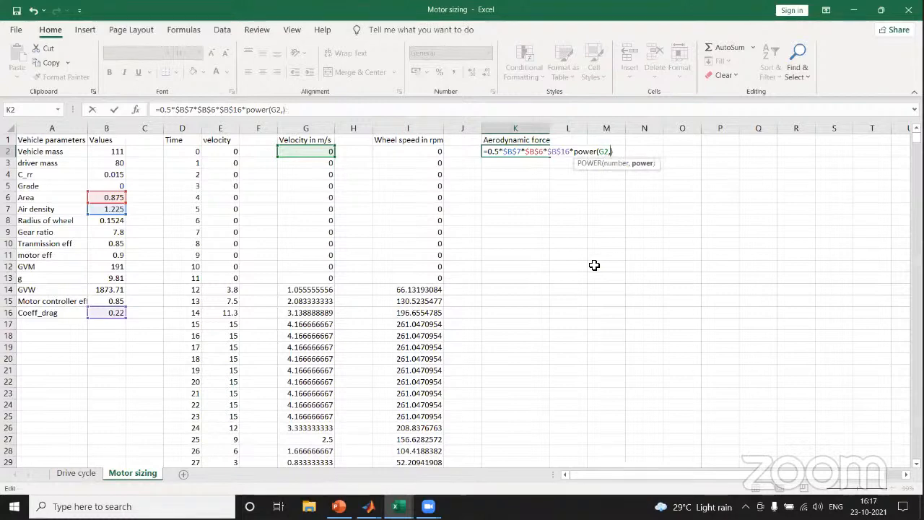
{"action": "type", "text": "3"}
Step: Commit the aerodynamic force formula =0.5*$B$7*$B$6*$B$16*POWER(G2,2) in K2, without a trailing period, and reselect the cell
{"action": "type", "text": "."}
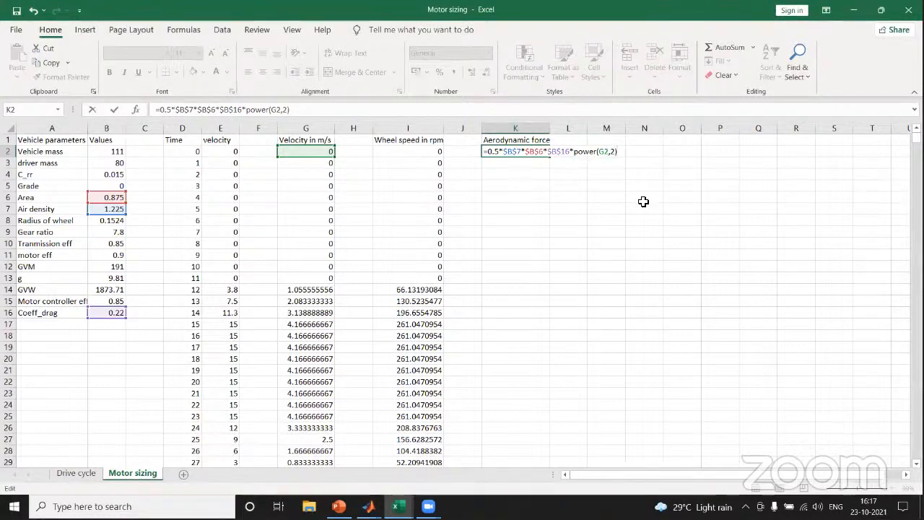
{"action": "key", "text": "Return"}
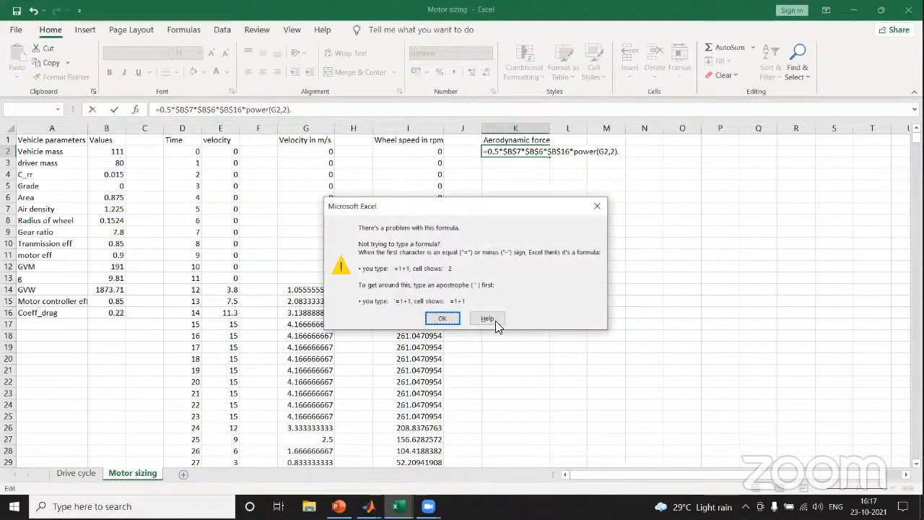
{"action": "left_click", "coordinate": [597, 204]}
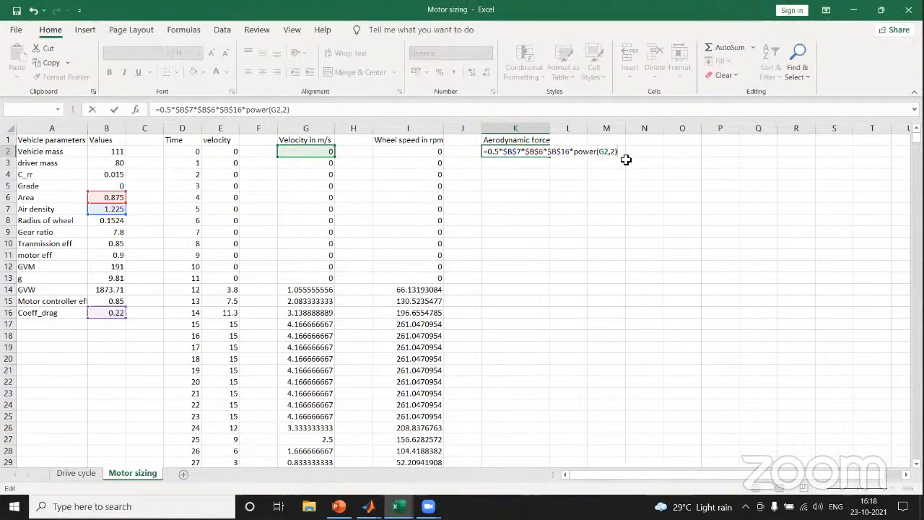
{"action": "key", "text": "Return"}
{"action": "left_click", "coordinate": [528, 151]}
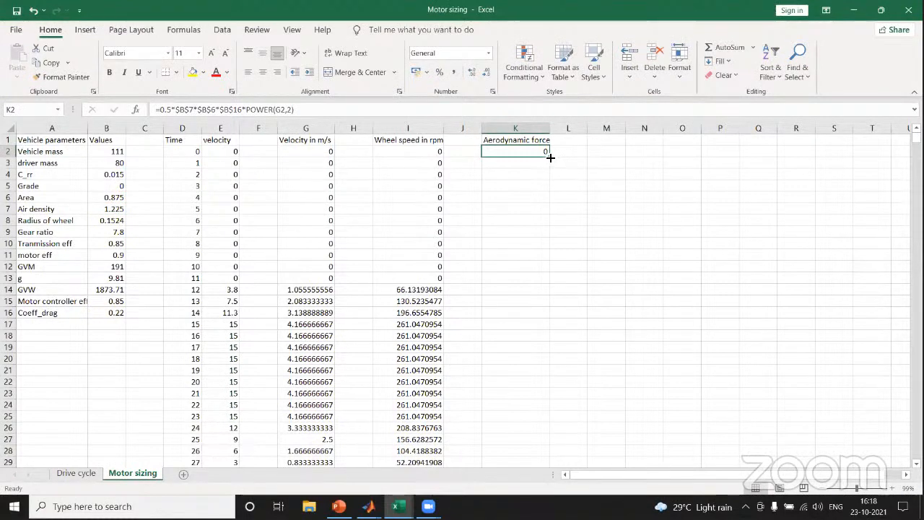
Step: Fill the aerodynamic force formula from K2 down to K1182 for every time step
{"action": "left_click_drag", "start_coordinate": [550, 158], "coordinate": [512, 460]}
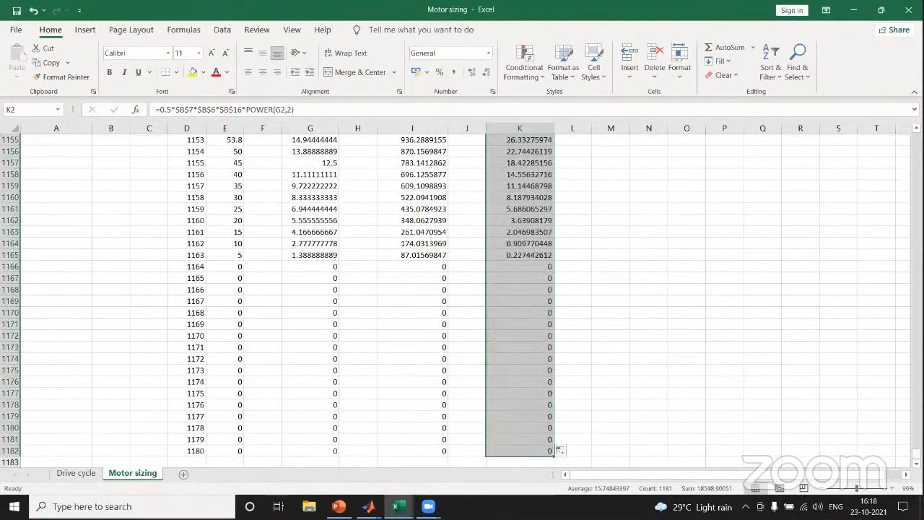
{"action": "scroll", "coordinate": [462, 300], "scroll_direction": "up", "scroll_amount": 1}
{"action": "scroll", "coordinate": [463, 301], "scroll_direction": "up", "scroll_amount": 20}
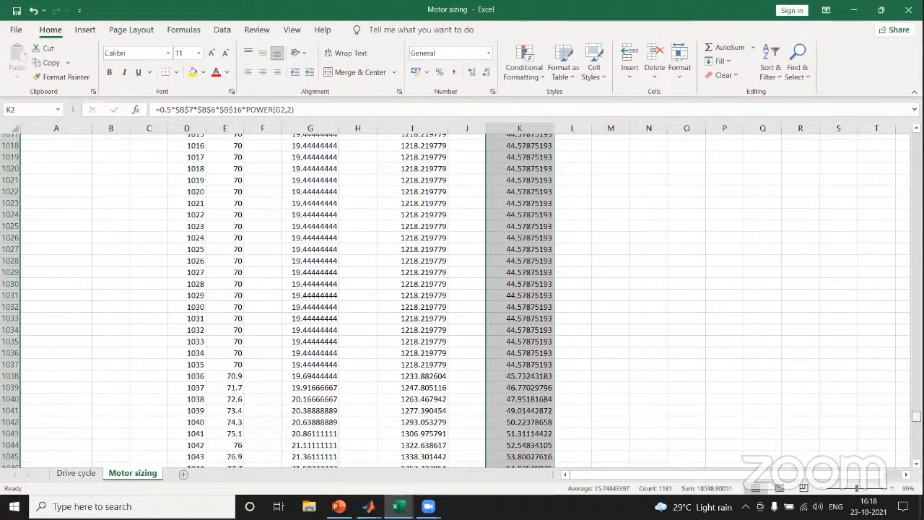
{"action": "scroll", "coordinate": [600, 221], "scroll_direction": "up", "scroll_amount": 20}
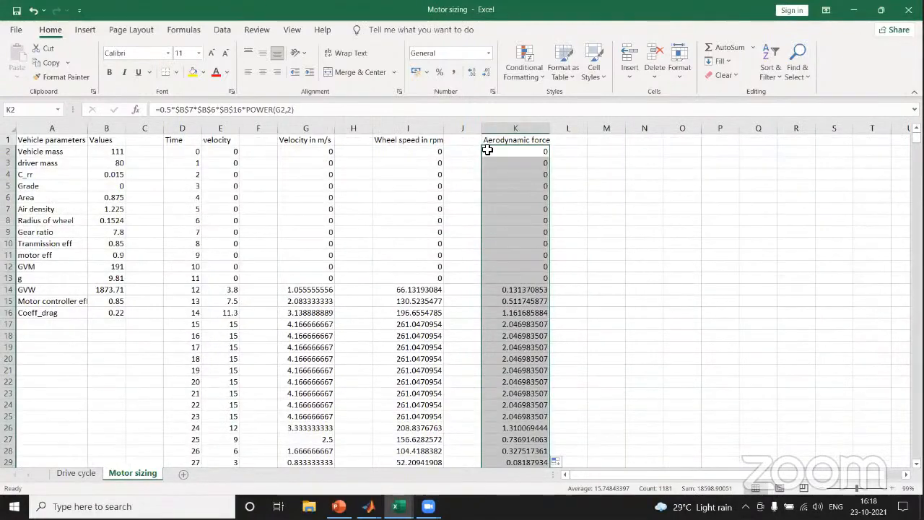
Step: Widen columns L and K so the force headings fit
{"action": "left_click", "coordinate": [606, 221]}
{"action": "left_click", "coordinate": [415, 73]}
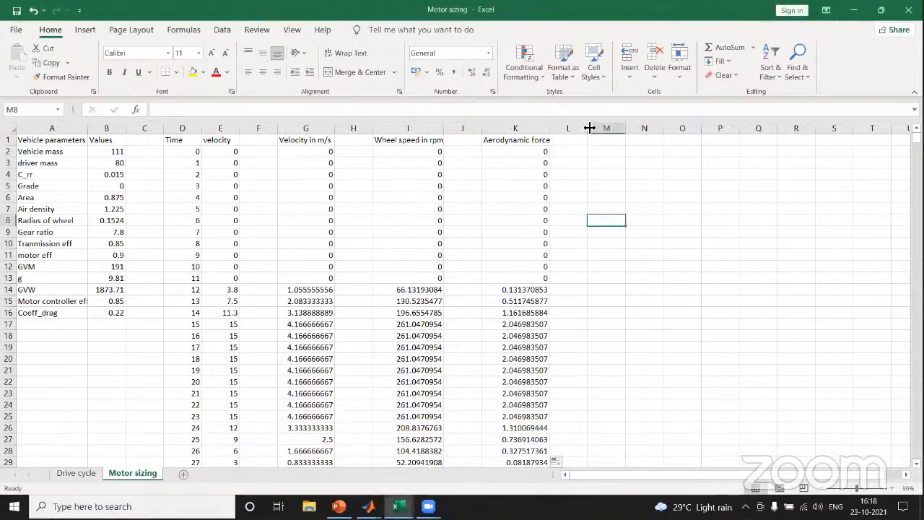
{"action": "left_click_drag", "start_coordinate": [587, 128], "coordinate": [615, 129]}
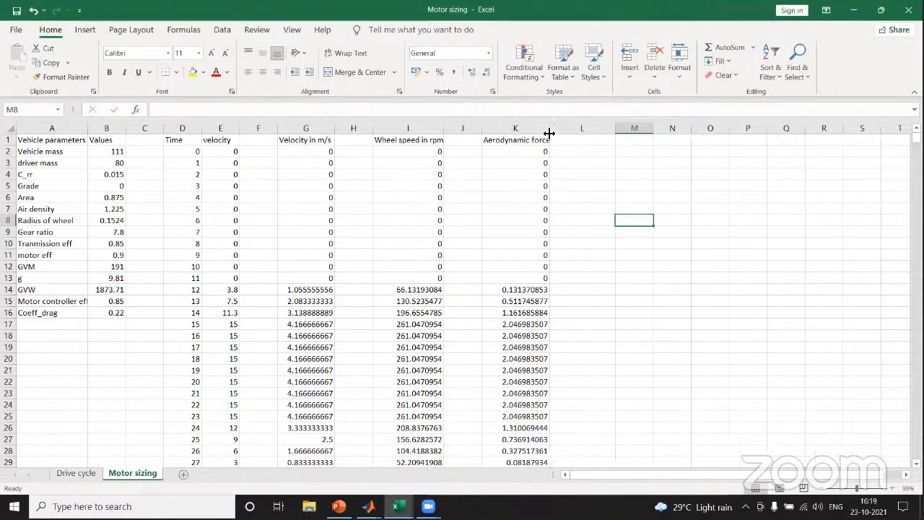
{"action": "left_click_drag", "start_coordinate": [551, 128], "coordinate": [560, 128]}
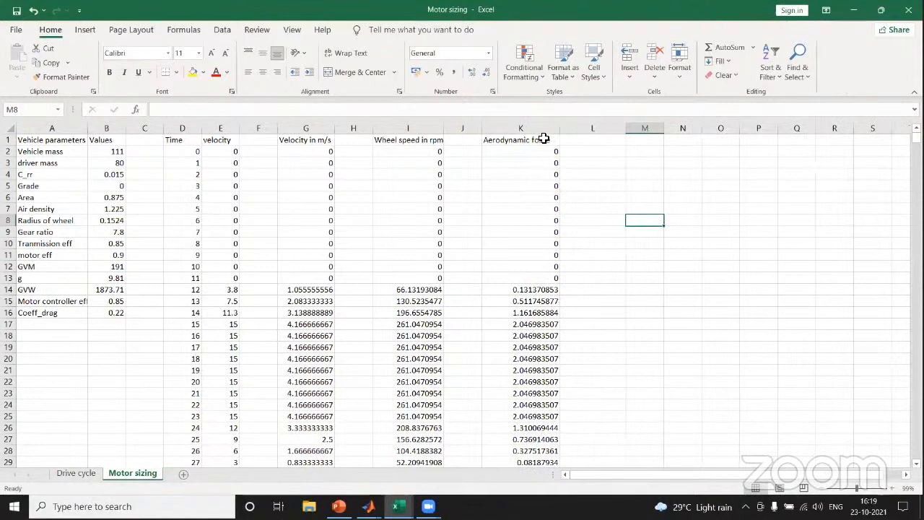
Step: Enter the heading Rolling force in L1 and select L2 for its formula
{"action": "left_click", "coordinate": [591, 140]}
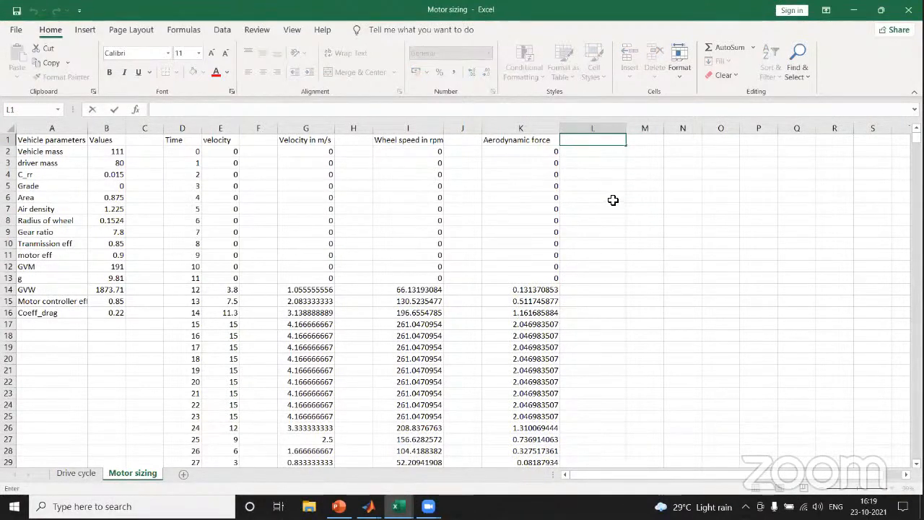
{"action": "type", "text": "Rpllin"}
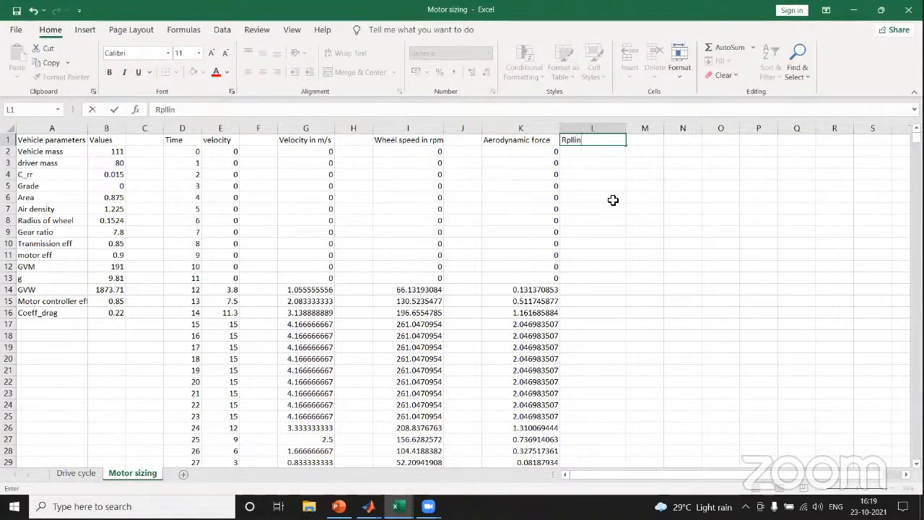
{"action": "type", "text": "g force"}
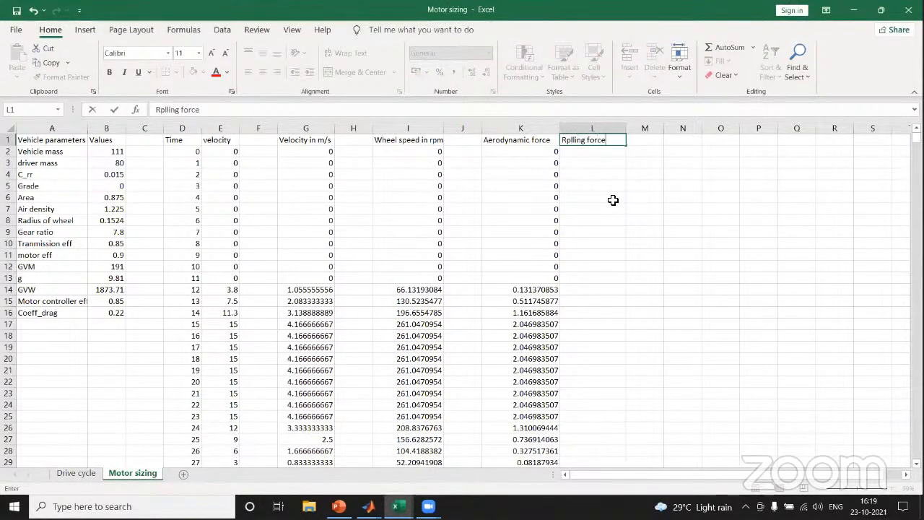
{"action": "left_click", "coordinate": [573, 140]}
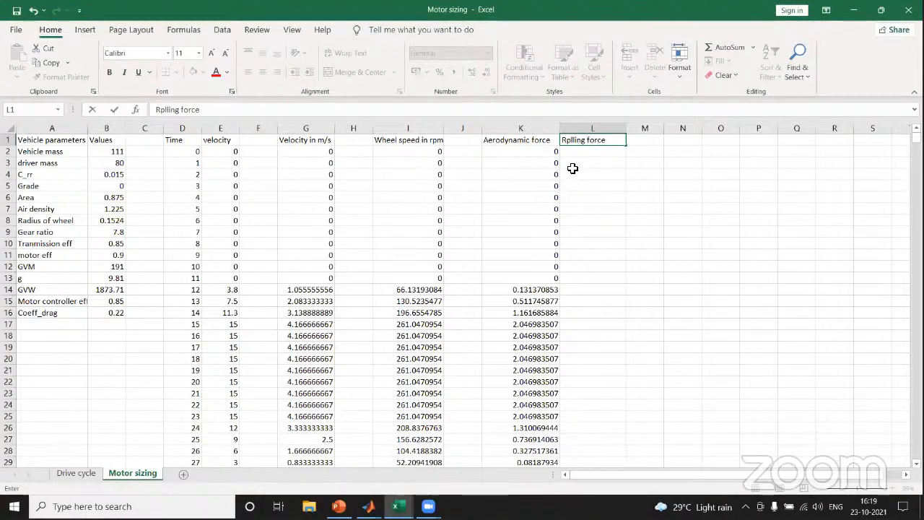
{"action": "key", "text": "BackSpace"}
{"action": "type", "text": "o"}
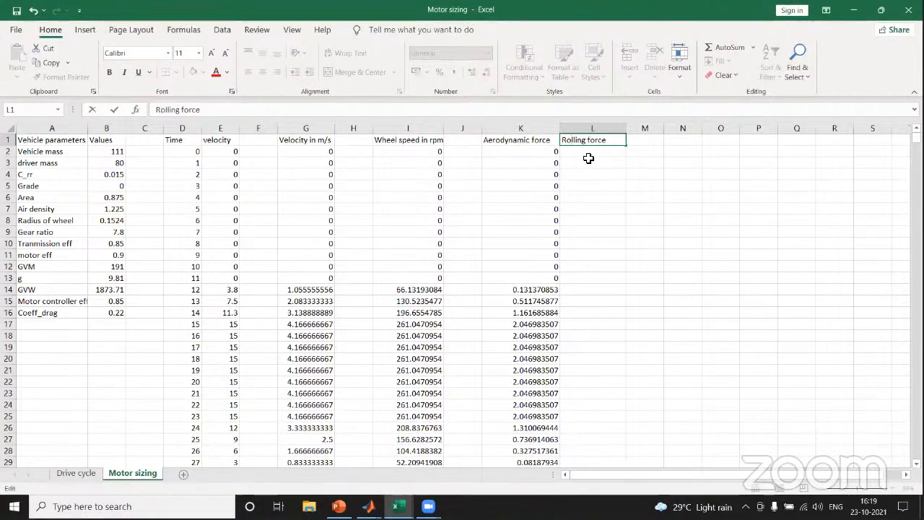
{"action": "left_click", "coordinate": [585, 157]}
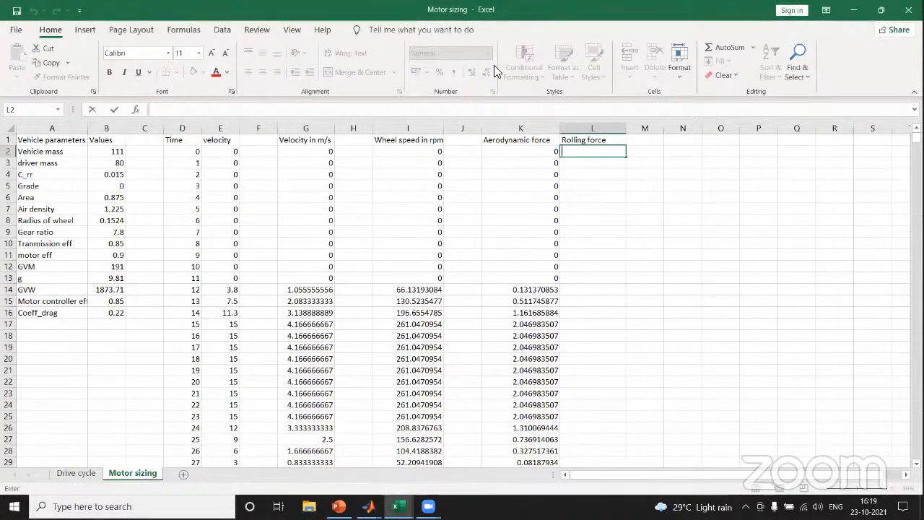
{"action": "left_click_drag", "start_coordinate": [631, 295], "coordinate": [613, 312]}
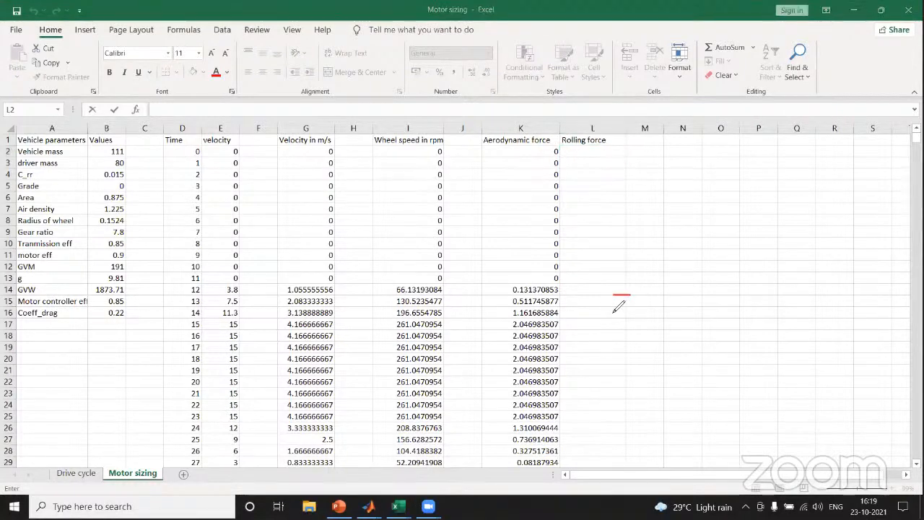
{"action": "left_click", "coordinate": [419, 33]}
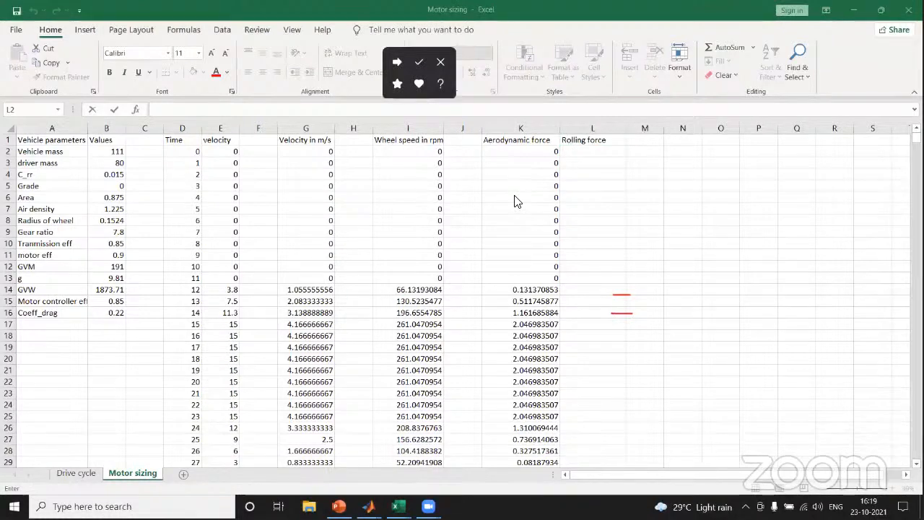
{"action": "left_click", "coordinate": [515, 202]}
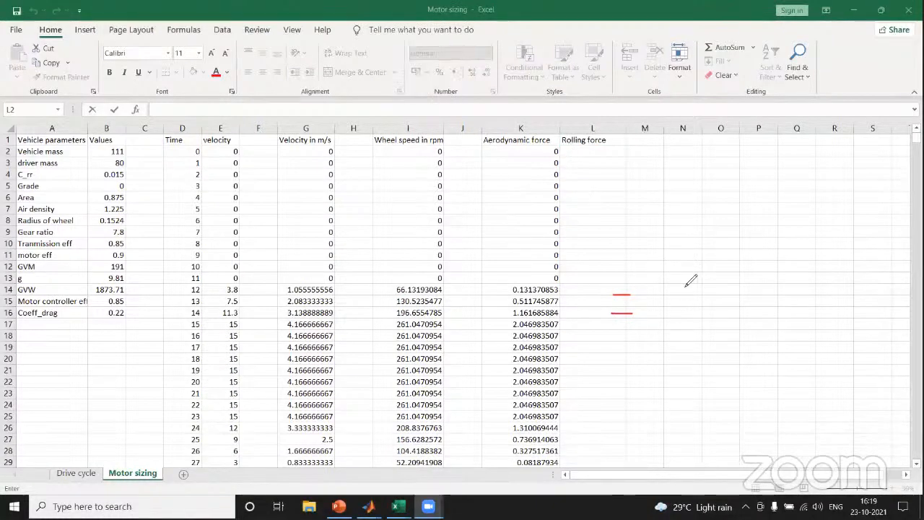
{"action": "mouse_move", "coordinate": [676, 283]}
{"action": "left_mouse_down"}
{"action": "mouse_move", "coordinate": [663, 308]}
{"action": "mouse_move", "coordinate": [743, 272]}
{"action": "mouse_move", "coordinate": [754, 302]}
{"action": "left_mouse_up"}
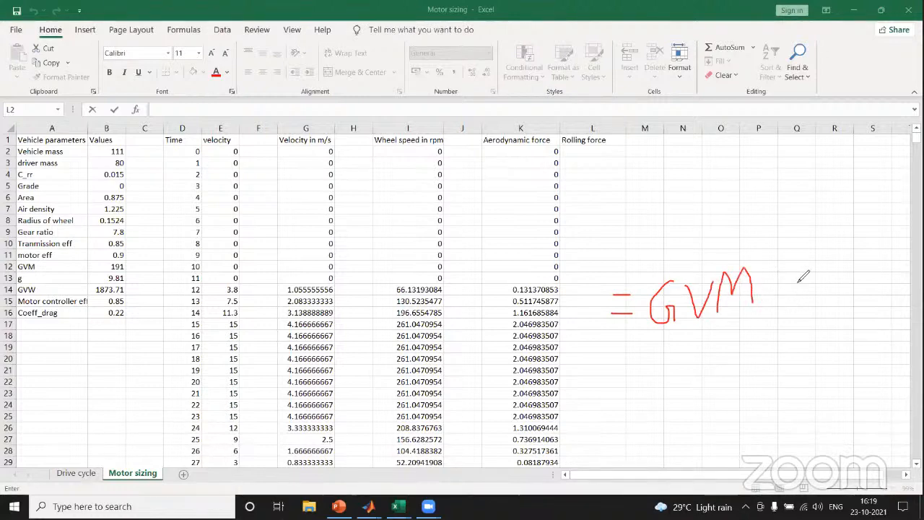
{"action": "left_click_drag", "start_coordinate": [798, 277], "coordinate": [773, 305]}
{"action": "left_click_drag", "start_coordinate": [715, 273], "coordinate": [763, 260]}
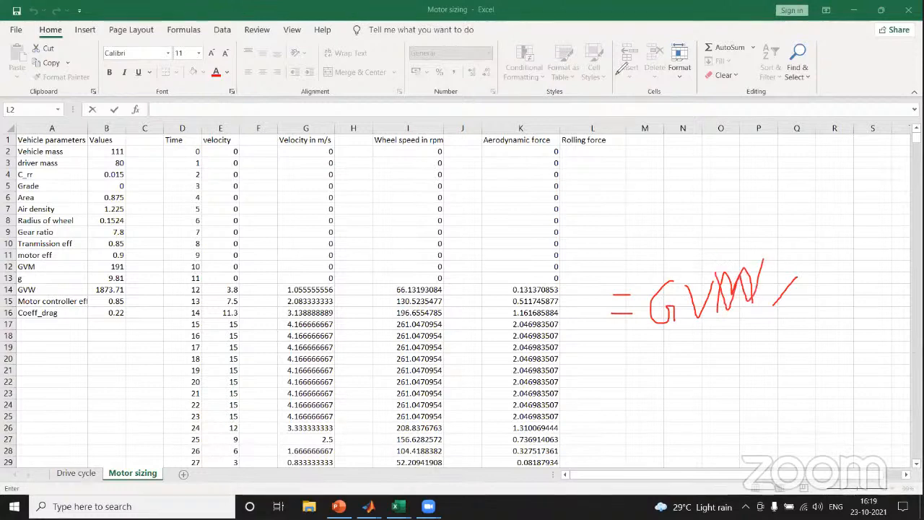
Step: Handwrite the rolling force equation = GVW x Crr as an annotation over the empty cells
{"action": "left_click_drag", "start_coordinate": [582, 297], "coordinate": [629, 299]}
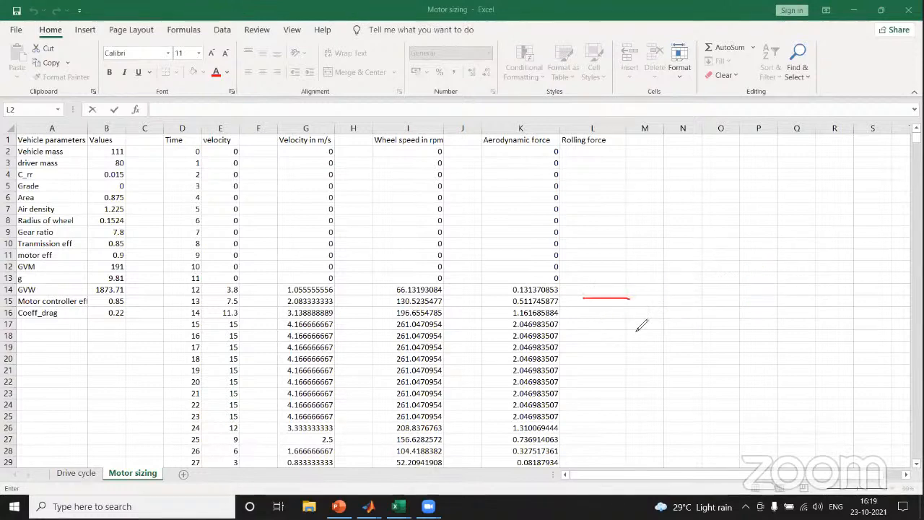
{"action": "left_click_drag", "start_coordinate": [592, 327], "coordinate": [635, 326]}
{"action": "left_click_drag", "start_coordinate": [688, 282], "coordinate": [672, 336]}
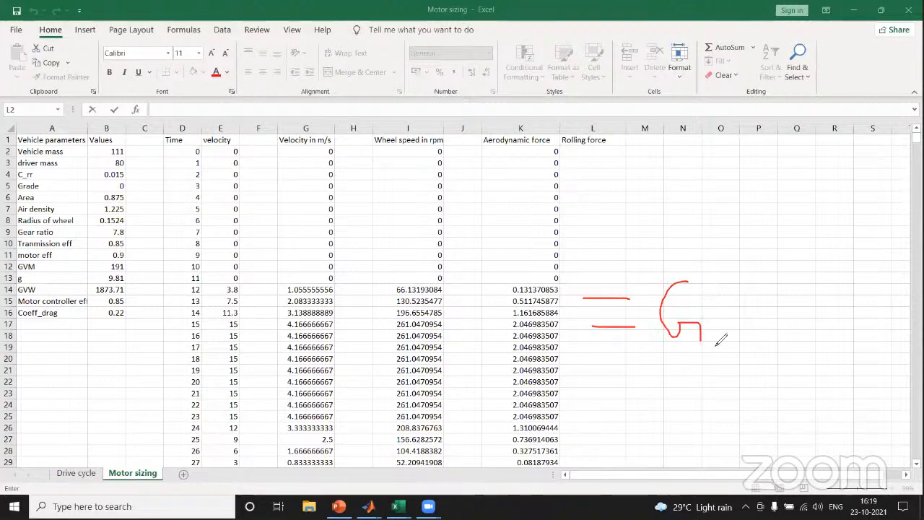
{"action": "mouse_move", "coordinate": [707, 301]}
{"action": "left_mouse_down"}
{"action": "mouse_move", "coordinate": [782, 283]}
{"action": "mouse_move", "coordinate": [832, 326]}
{"action": "mouse_move", "coordinate": [795, 326]}
{"action": "left_mouse_up"}
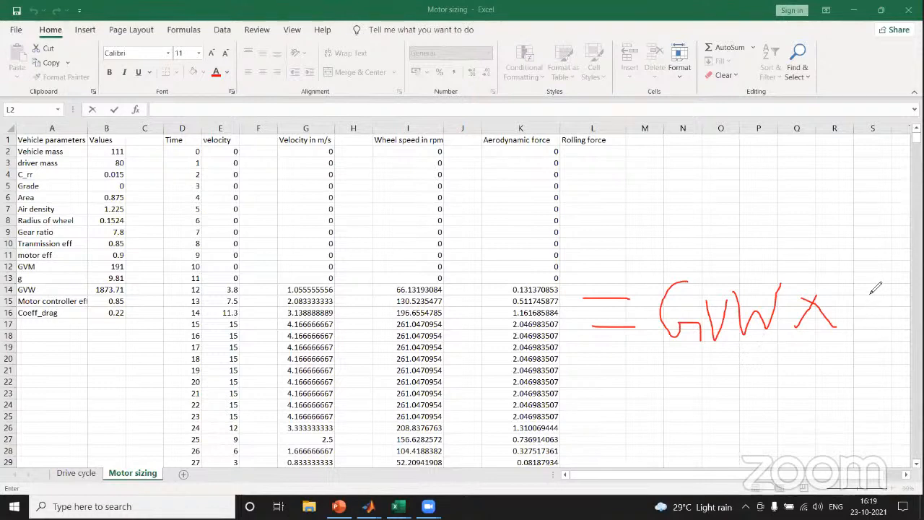
{"action": "mouse_move", "coordinate": [877, 288]}
{"action": "left_mouse_down"}
{"action": "mouse_move", "coordinate": [875, 329]}
{"action": "mouse_move", "coordinate": [899, 327]}
{"action": "mouse_move", "coordinate": [895, 346]}
{"action": "left_mouse_up"}
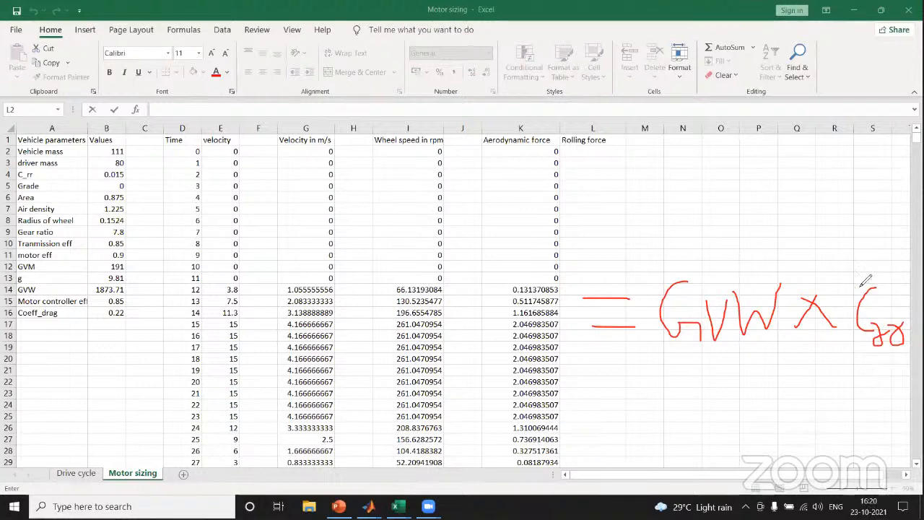
Step: Tick the C_rr value, the handwritten GVW term and the GVW value, and clear all annotations from the sheet
{"action": "left_click", "coordinate": [123, 175]}
{"action": "left_click_drag", "start_coordinate": [124, 177], "coordinate": [141, 167]}
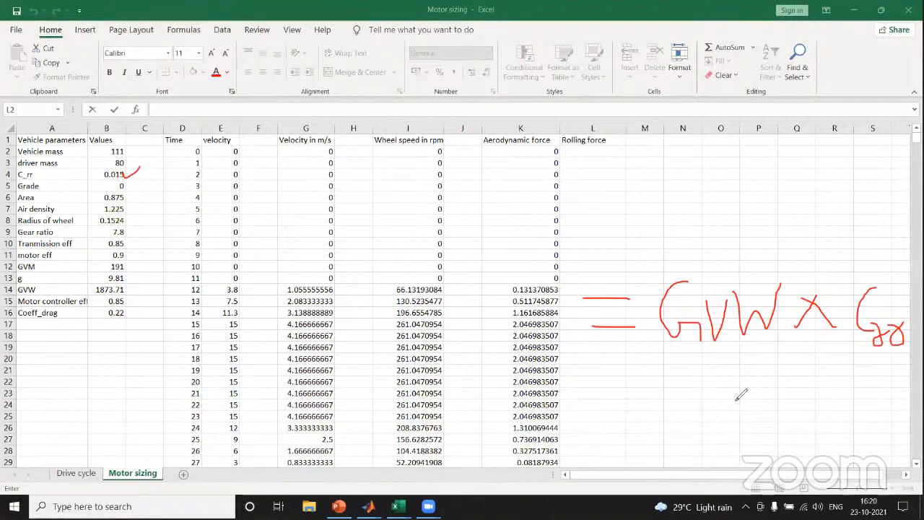
{"action": "mouse_move", "coordinate": [697, 235]}
{"action": "left_mouse_down"}
{"action": "mouse_move", "coordinate": [729, 287]}
{"action": "mouse_move", "coordinate": [810, 228]}
{"action": "left_mouse_up"}
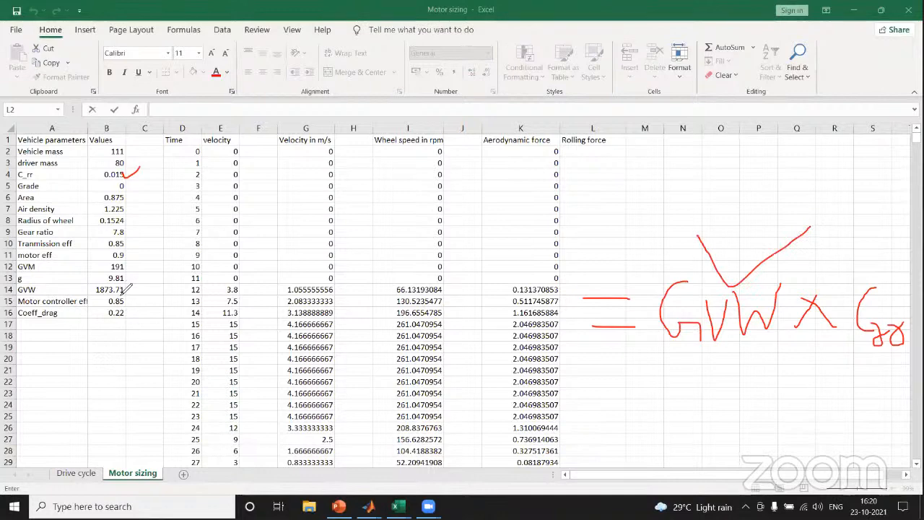
{"action": "left_click_drag", "start_coordinate": [120, 291], "coordinate": [145, 281]}
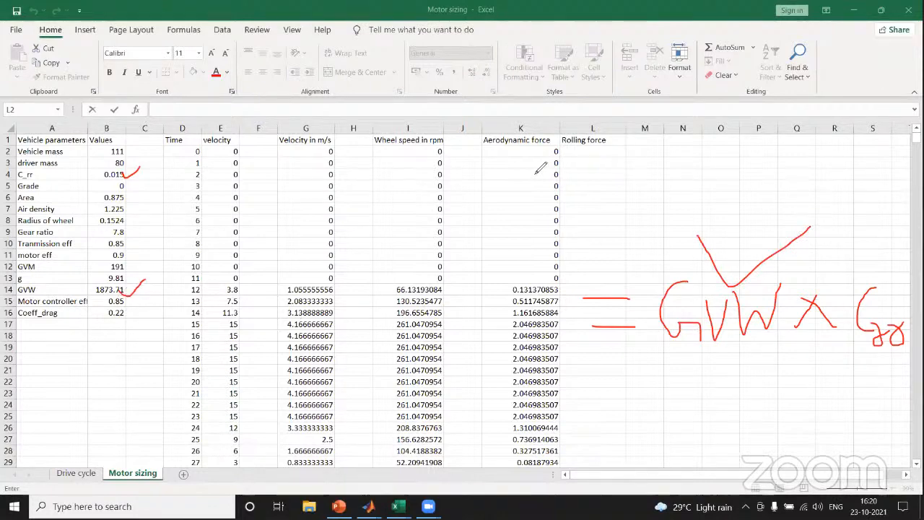
{"action": "left_click", "coordinate": [539, 74]}
{"action": "left_click", "coordinate": [220, 84]}
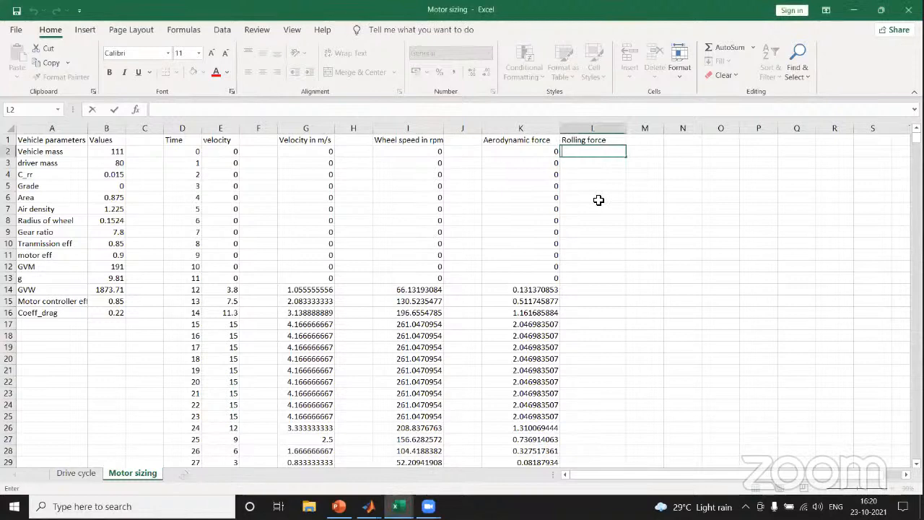
Step: Start the rolling force formula in L2 with the absolute GVW reference and a multiplication sign, =$B$14*
{"action": "type", "text": "="}
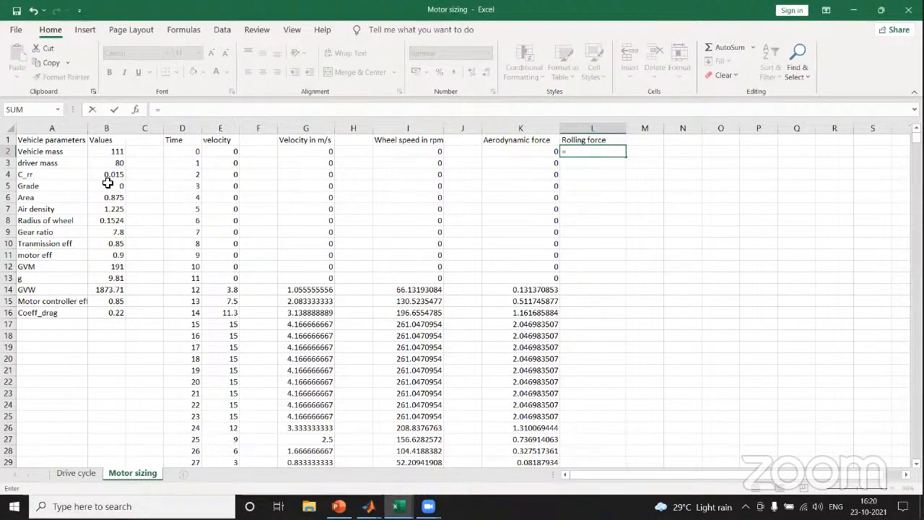
{"action": "left_click", "coordinate": [102, 296]}
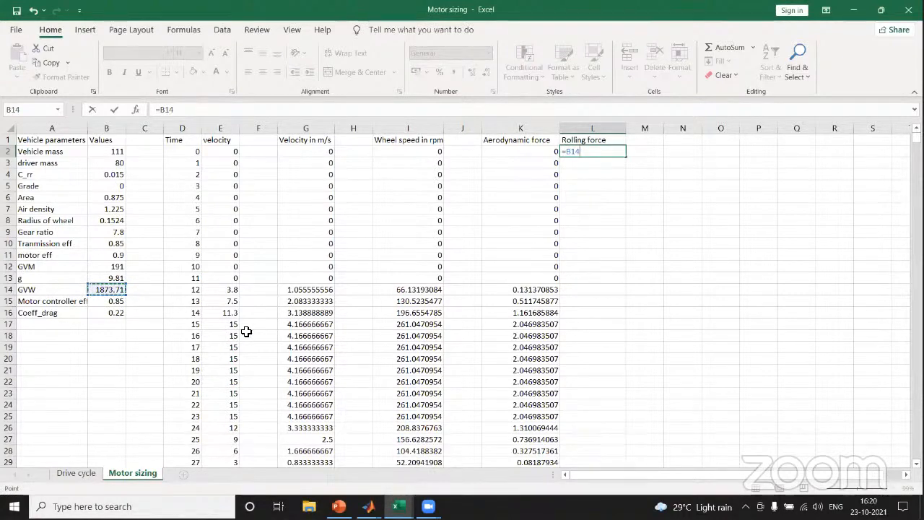
{"action": "left_click", "coordinate": [570, 151]}
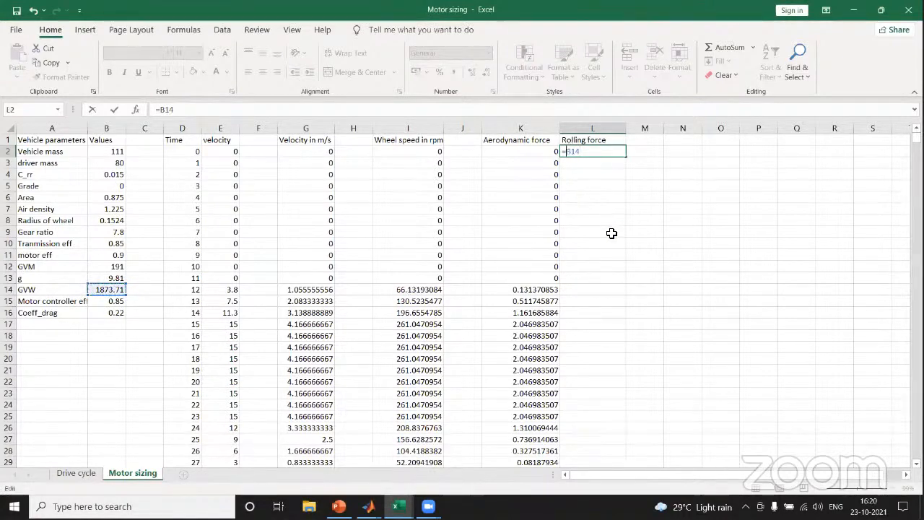
{"action": "type", "text": "$"}
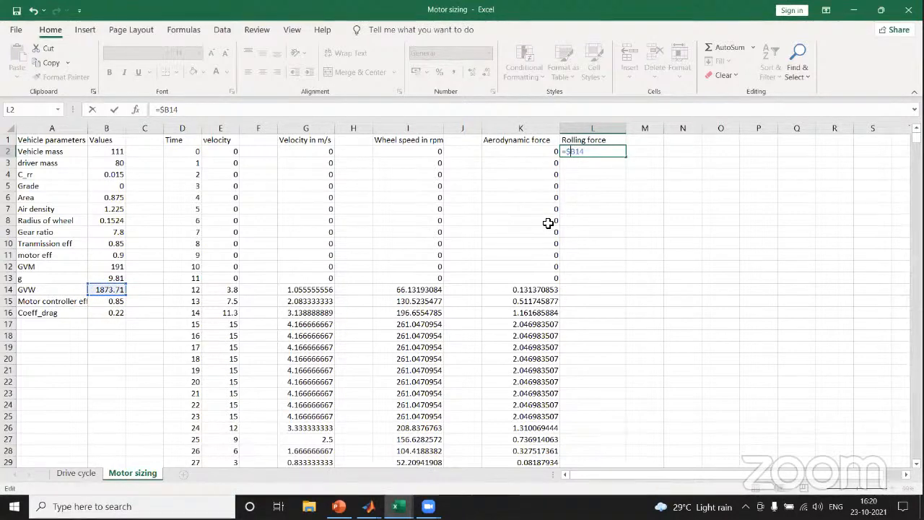
{"action": "left_click", "coordinate": [576, 151]}
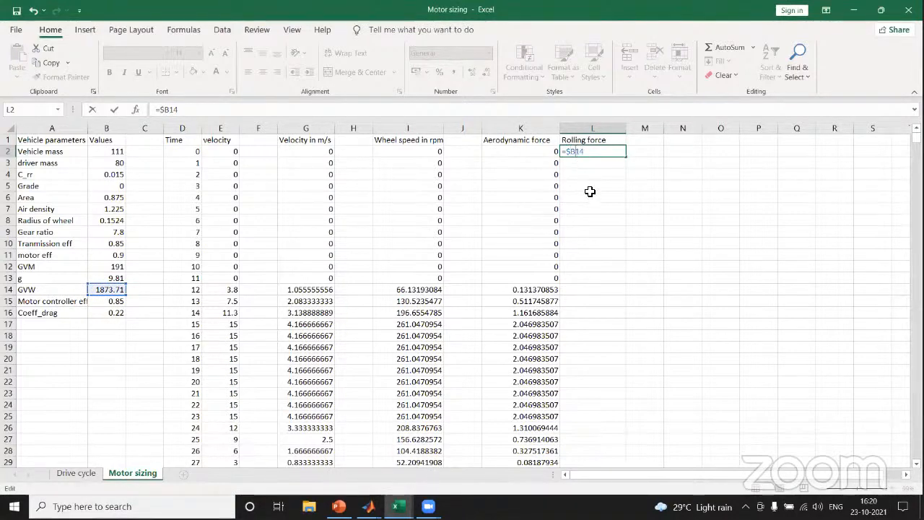
{"action": "type", "text": "4"}
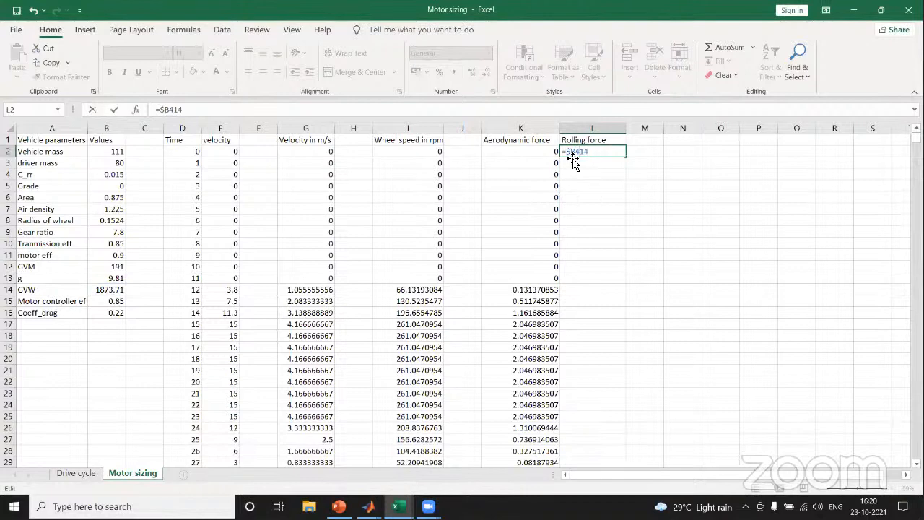
{"action": "key", "text": "BackSpace"}
{"action": "type", "text": "$14*"}
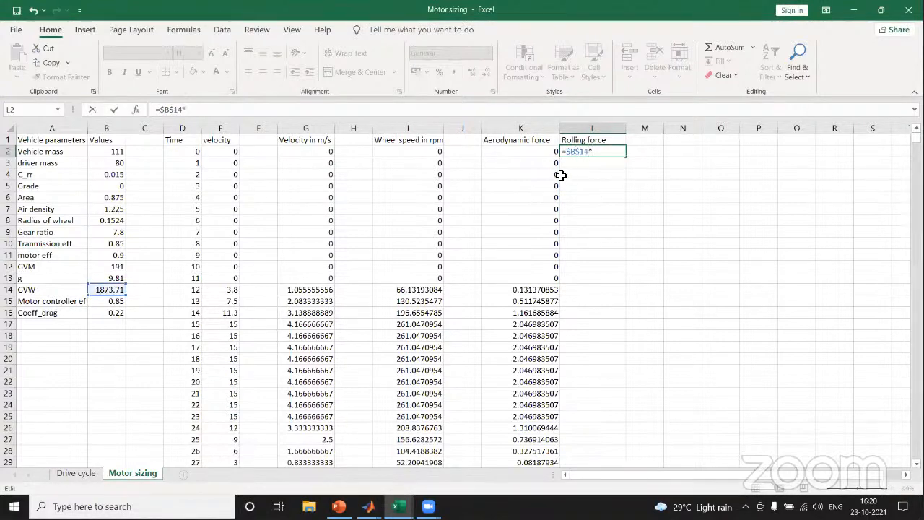
Step: Complete the rolling force formula in L2 with the absolute C_rr reference as =$B$14*$B$4
{"action": "left_click", "coordinate": [117, 176]}
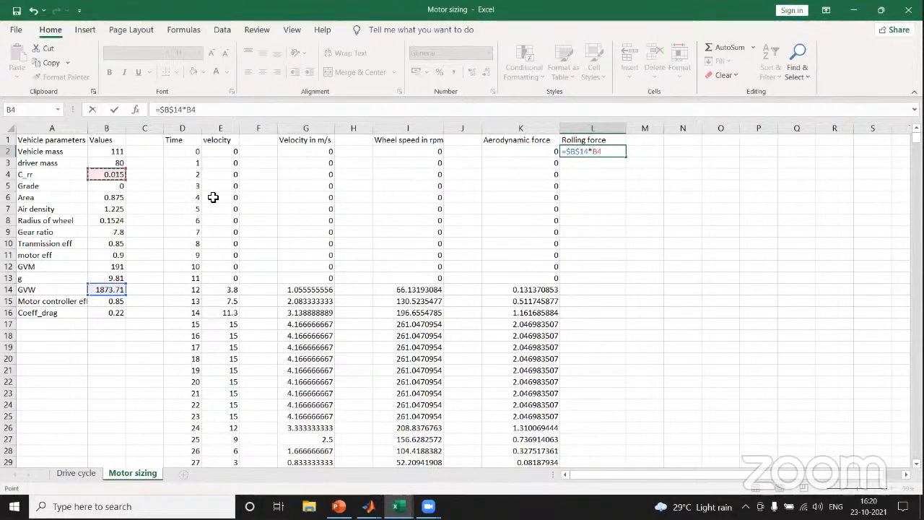
{"action": "left_click", "coordinate": [592, 152]}
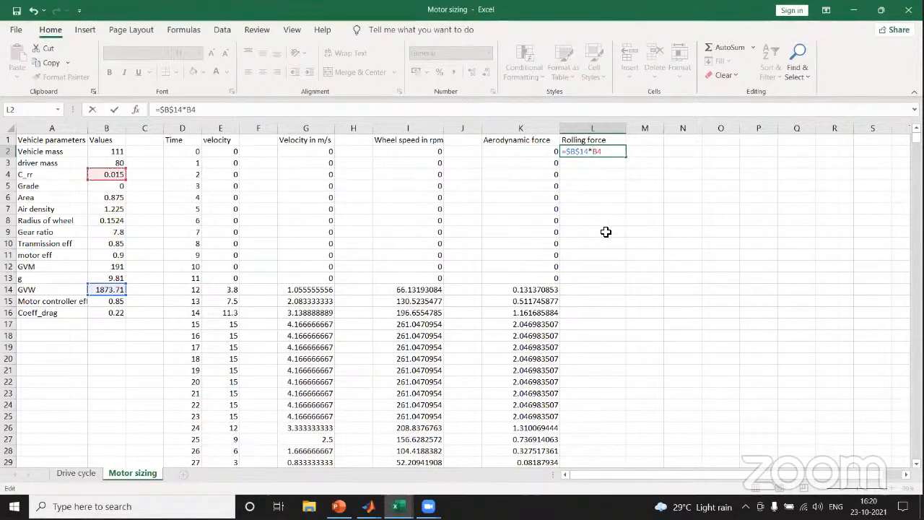
{"action": "type", "text": "%"}
{"action": "key", "text": "BackSpace"}
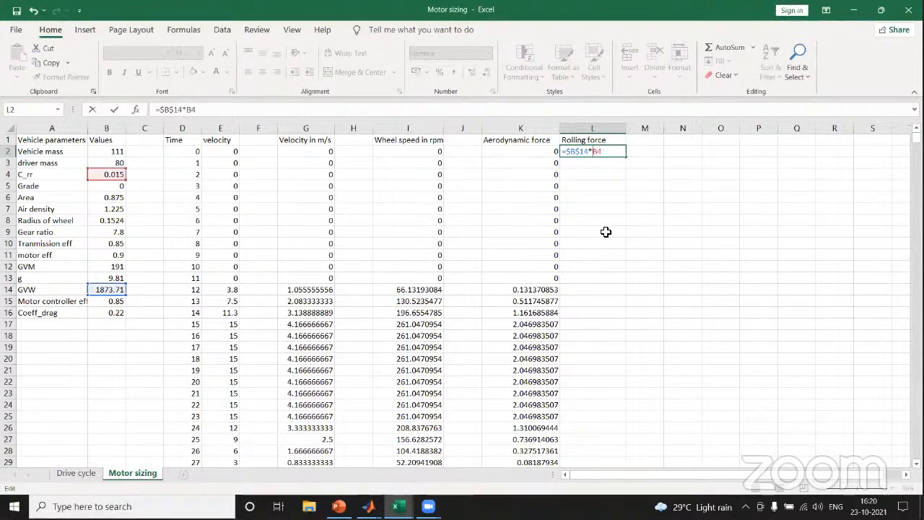
{"action": "type", "text": "$B$"}
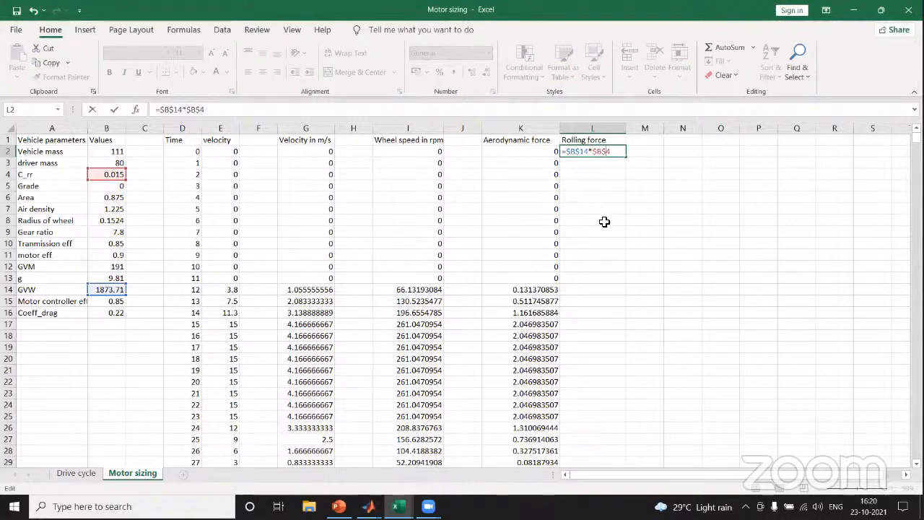
{"action": "key", "text": "Return"}
Step: Fill the rolling force formula from L2 down column L to the last time step in row 1182
{"action": "left_click", "coordinate": [614, 155]}
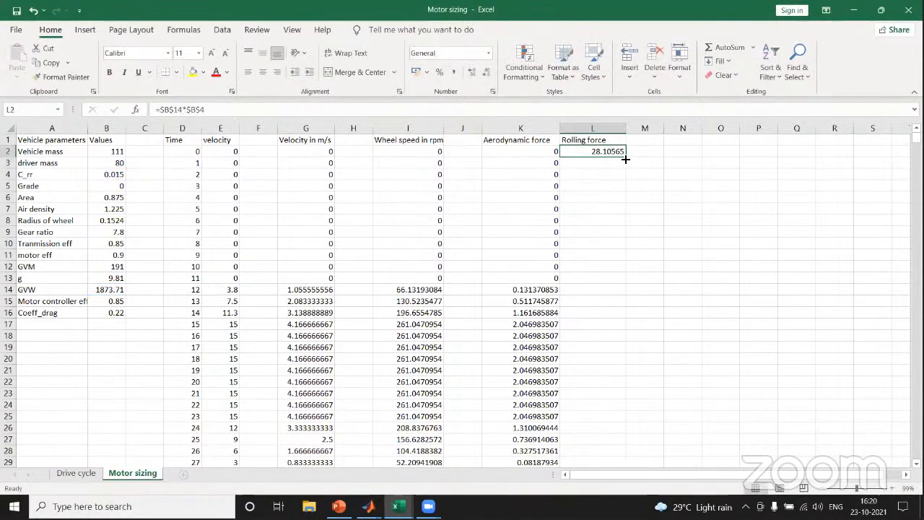
{"action": "left_click_drag", "start_coordinate": [625, 163], "coordinate": [699, 399]}
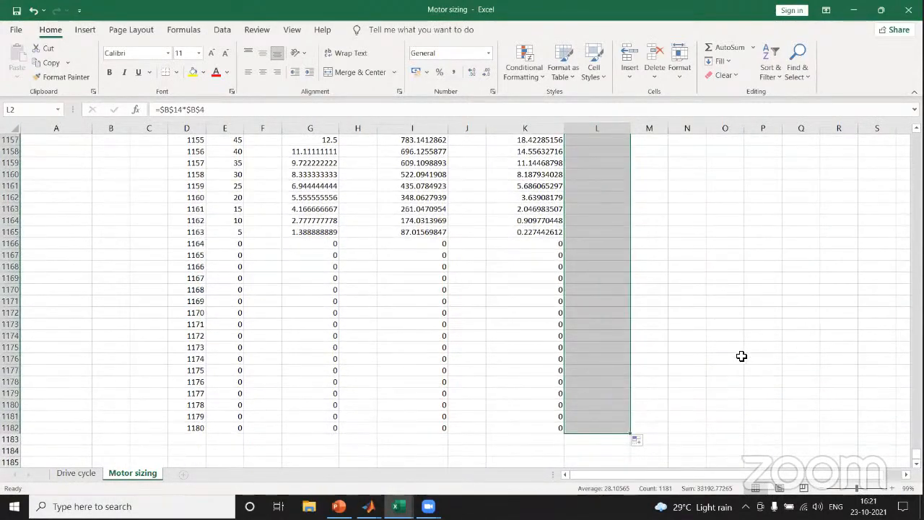
{"action": "scroll", "coordinate": [690, 178], "scroll_direction": "up", "scroll_amount": 20}
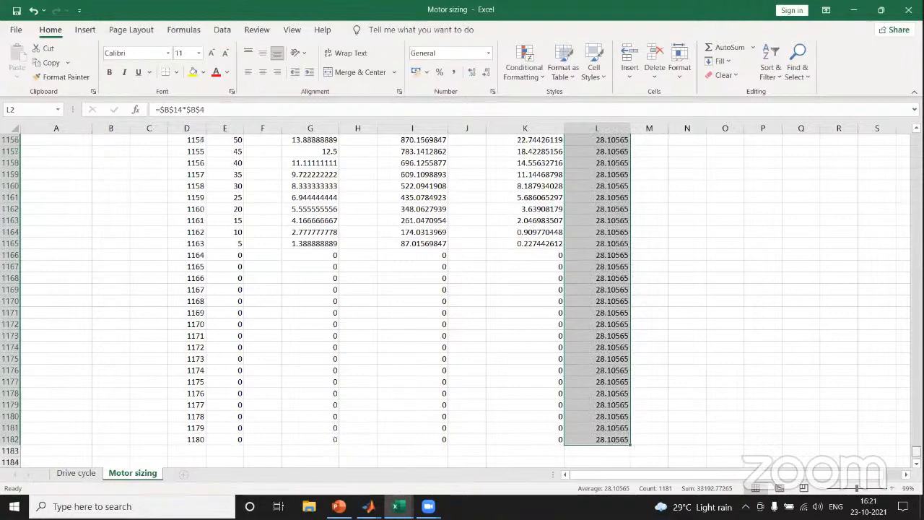
{"action": "scroll", "coordinate": [689, 178], "scroll_direction": "up", "scroll_amount": 20}
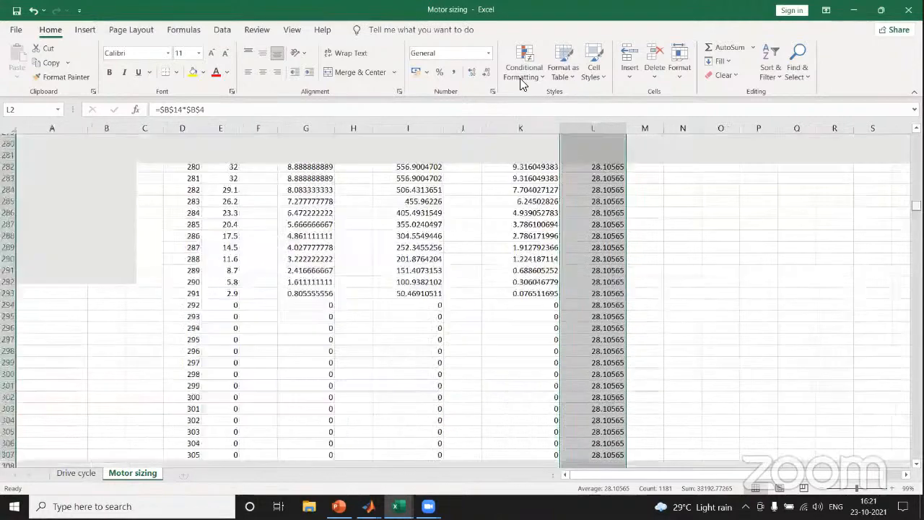
{"action": "left_click", "coordinate": [689, 178]}
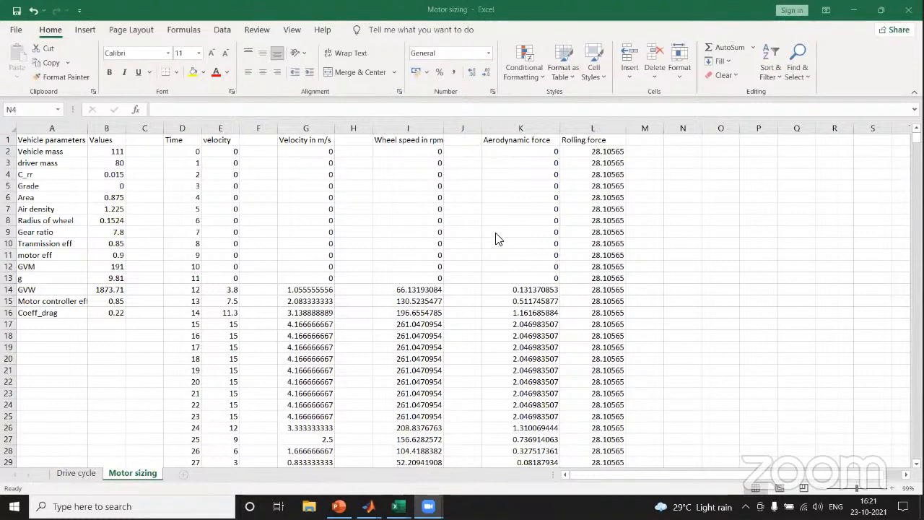
Step: Widen columns L and M, enter the heading Grade force in M1 and open M2 for its formula
{"action": "left_click_drag", "start_coordinate": [625, 127], "coordinate": [715, 128]}
{"action": "double_click", "coordinate": [659, 140]}
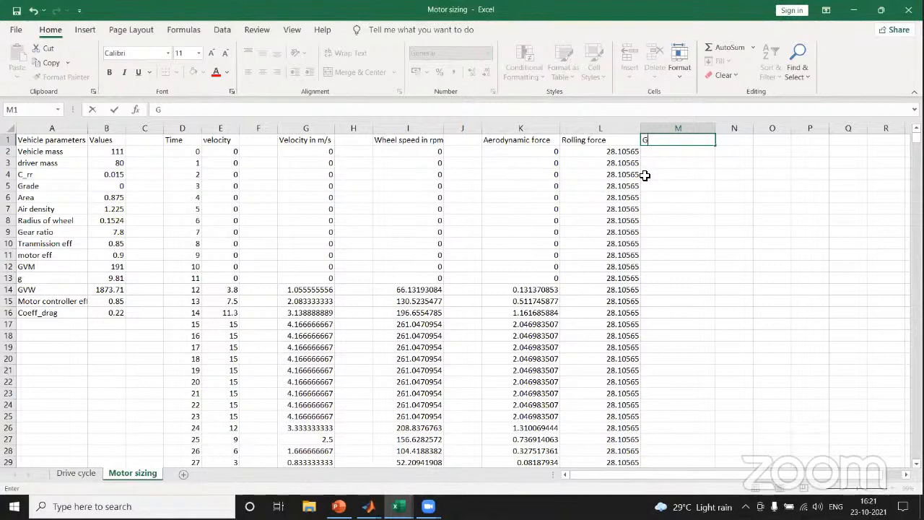
{"action": "type", "text": "rade"}
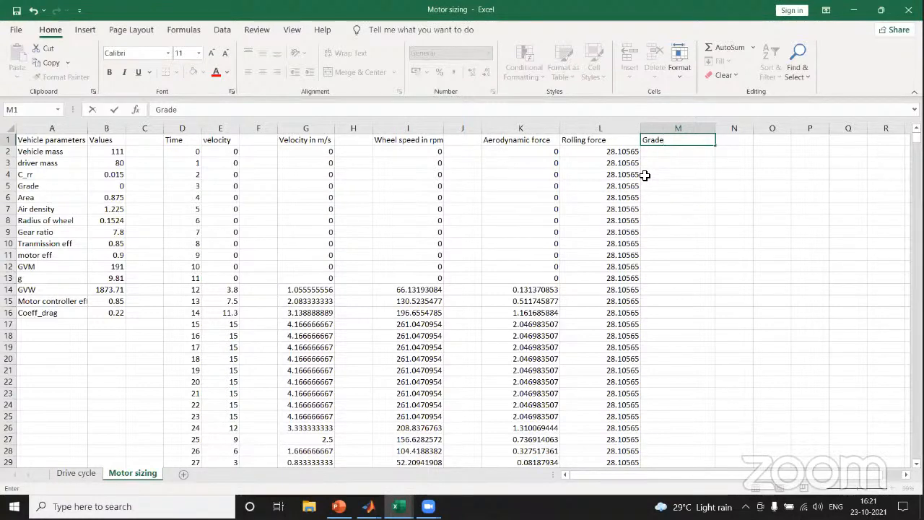
{"action": "type", "text": " force"}
{"action": "left_click", "coordinate": [682, 186]}
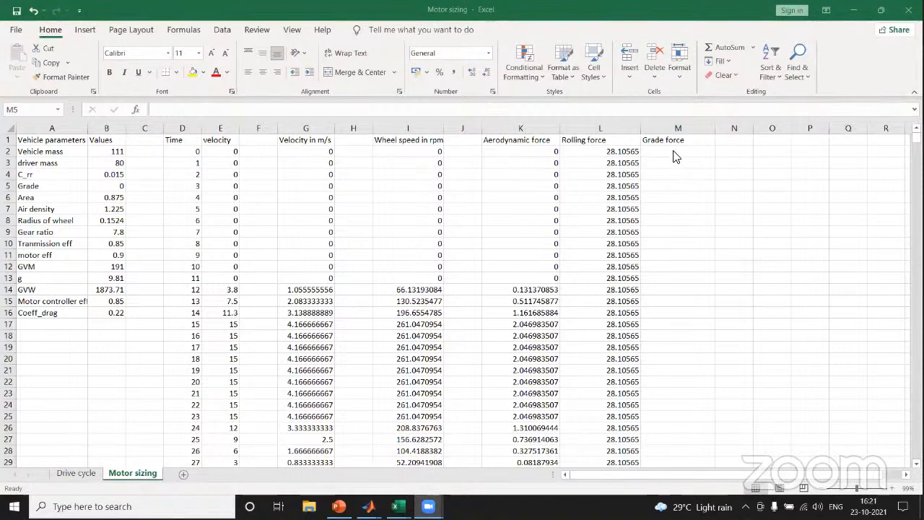
{"action": "left_click", "coordinate": [678, 153]}
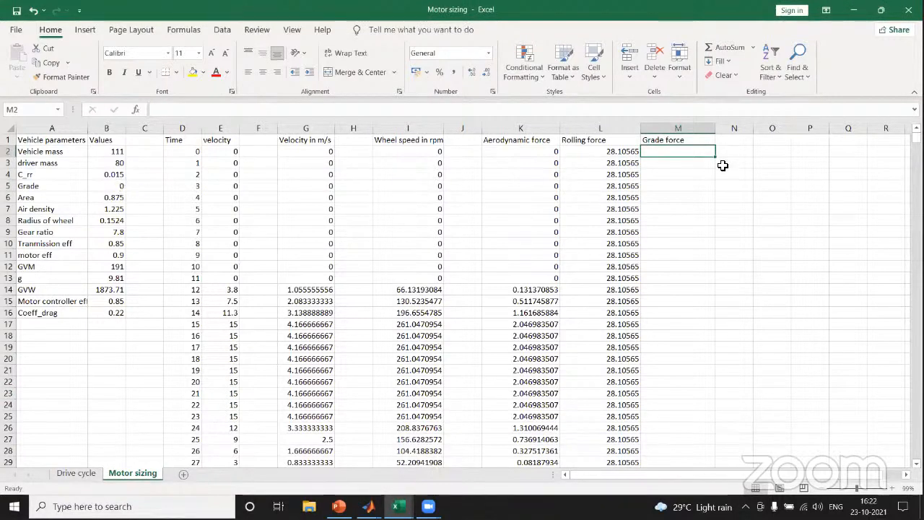
{"action": "double_click", "coordinate": [664, 154]}
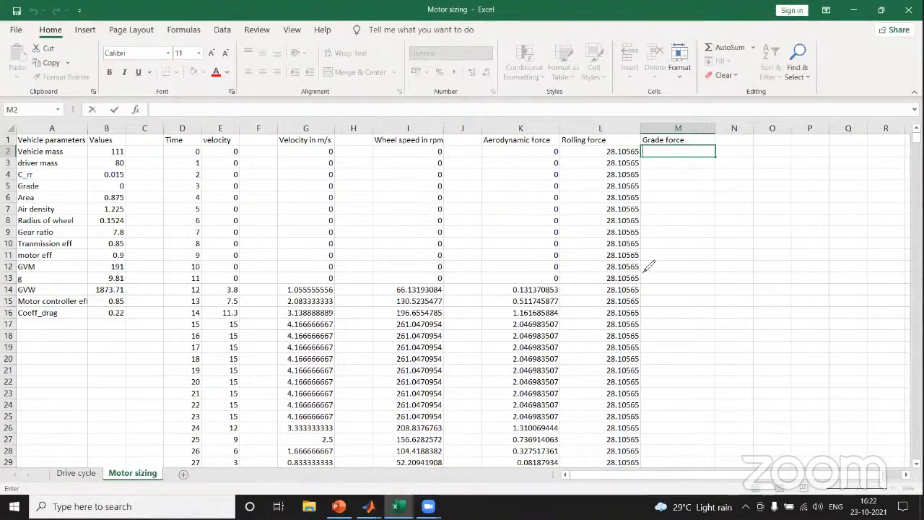
{"action": "left_click_drag", "start_coordinate": [672, 269], "coordinate": [639, 271]}
{"action": "left_click_drag", "start_coordinate": [616, 326], "coordinate": [659, 319]}
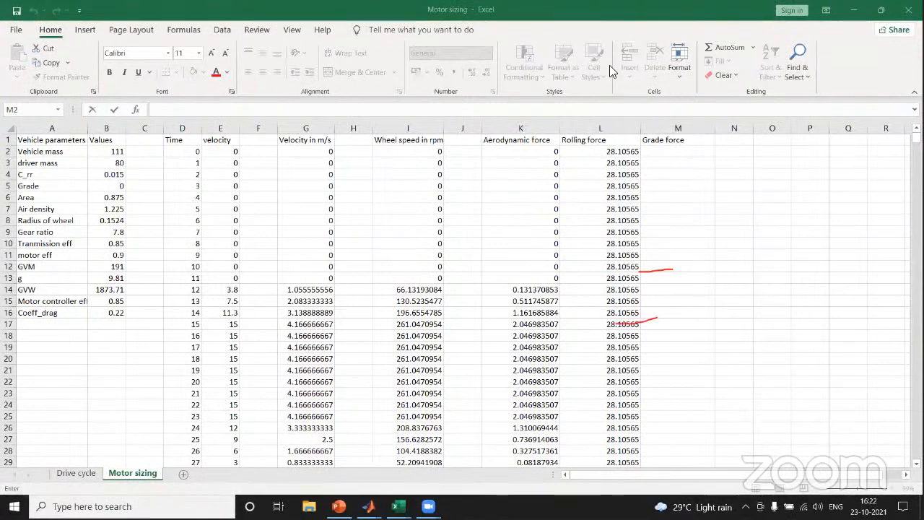
{"action": "left_click", "coordinate": [609, 65]}
{"action": "left_click", "coordinate": [625, 62]}
Step: Handwrite the grade force equation = GVW x Sin(θ) as an annotation beside the Rolling force column
{"action": "mouse_move", "coordinate": [644, 276]}
{"action": "left_mouse_down"}
{"action": "mouse_move", "coordinate": [669, 275]}
{"action": "mouse_move", "coordinate": [669, 296]}
{"action": "left_mouse_up"}
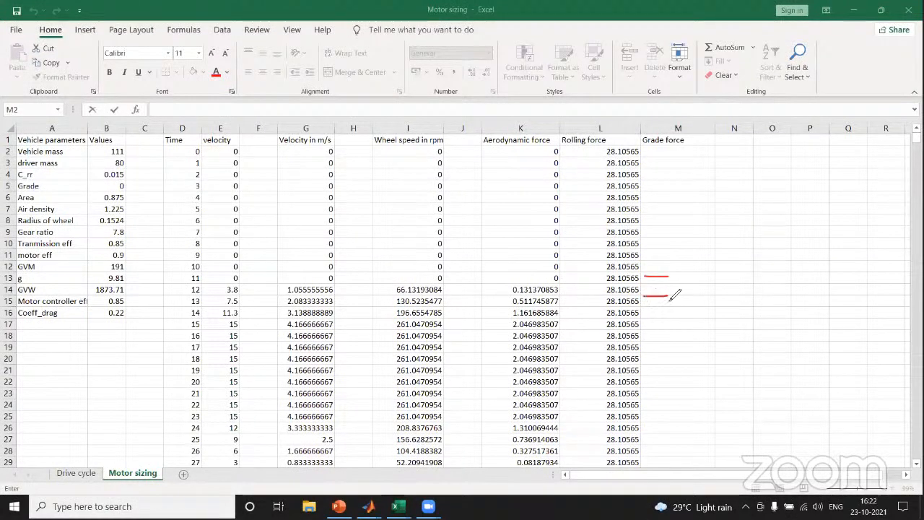
{"action": "mouse_move", "coordinate": [717, 254]}
{"action": "left_mouse_down"}
{"action": "mouse_move", "coordinate": [700, 292]}
{"action": "mouse_move", "coordinate": [721, 276]}
{"action": "mouse_move", "coordinate": [747, 302]}
{"action": "mouse_move", "coordinate": [765, 262]}
{"action": "mouse_move", "coordinate": [798, 290]}
{"action": "mouse_move", "coordinate": [805, 260]}
{"action": "mouse_move", "coordinate": [838, 295]}
{"action": "mouse_move", "coordinate": [815, 295]}
{"action": "left_mouse_up"}
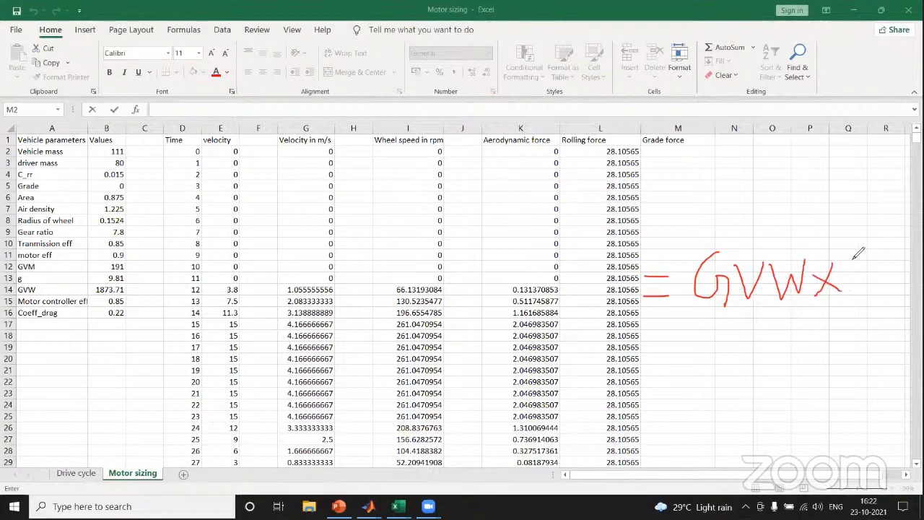
{"action": "mouse_move", "coordinate": [861, 254]}
{"action": "left_mouse_down"}
{"action": "mouse_move", "coordinate": [852, 291]}
{"action": "mouse_move", "coordinate": [911, 280]}
{"action": "mouse_move", "coordinate": [888, 297]}
{"action": "left_mouse_up"}
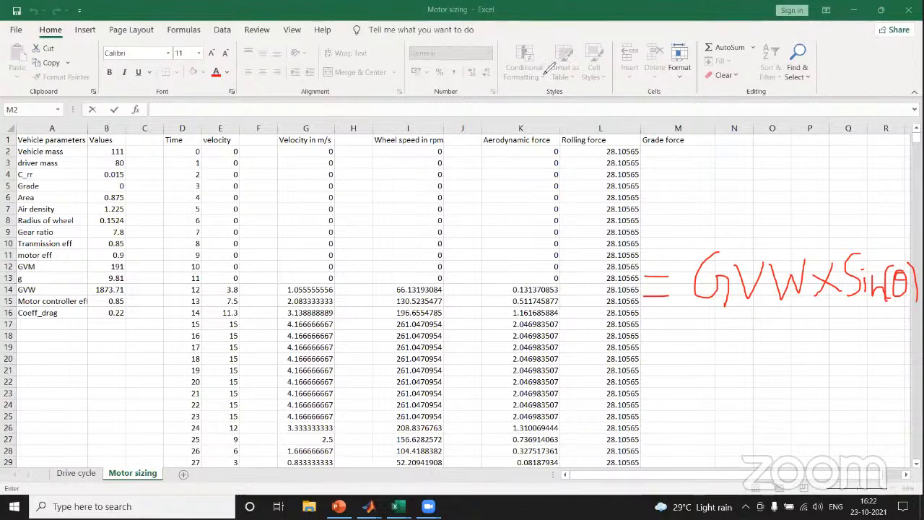
{"action": "left_click", "coordinate": [363, 71]}
{"action": "left_click", "coordinate": [359, 71]}
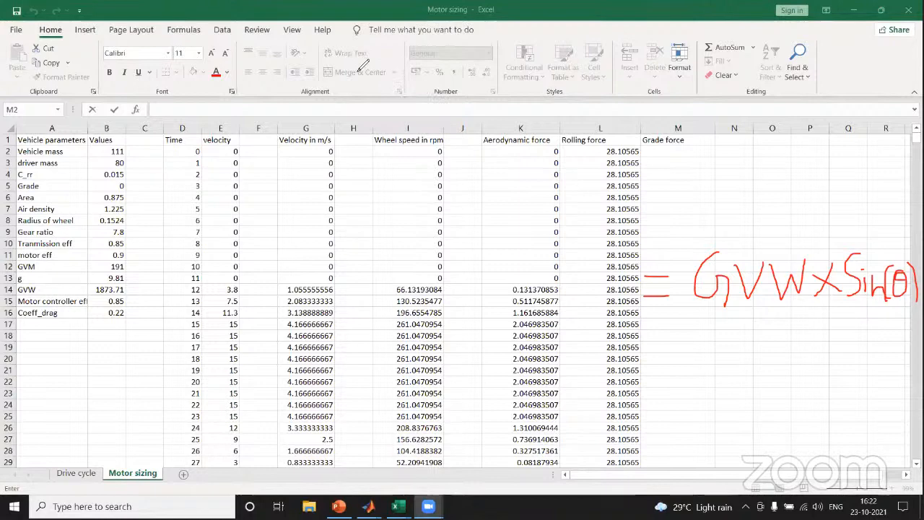
Step: Start the grade force formula in M2 with the absolute GVW reference, =$B$14
{"action": "left_click", "coordinate": [651, 152]}
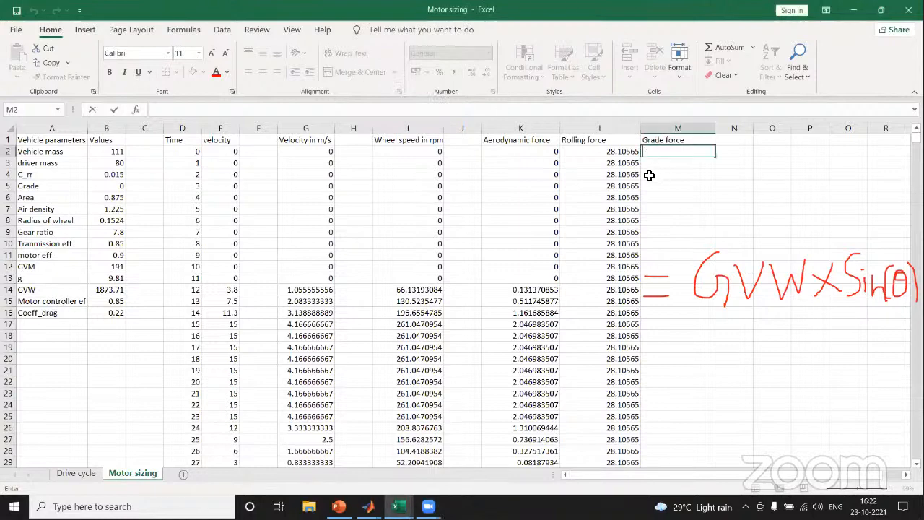
{"action": "type", "text": "="}
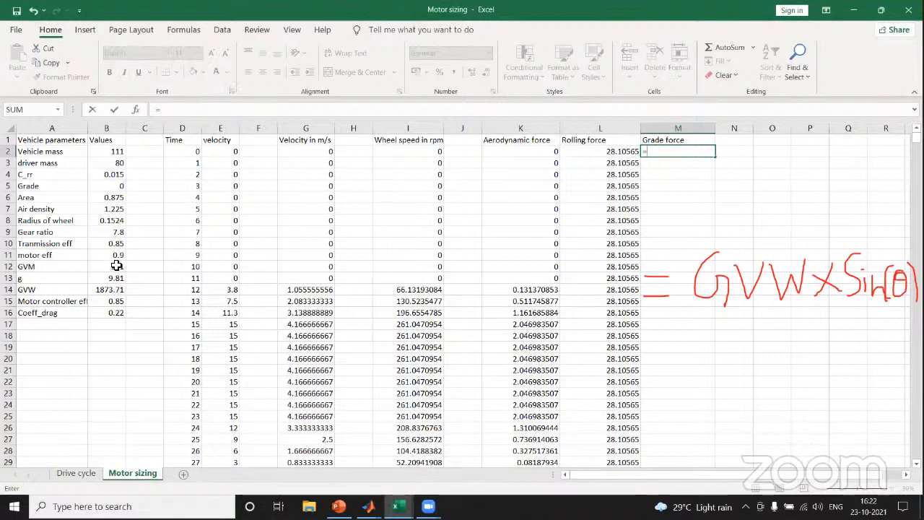
{"action": "left_click", "coordinate": [112, 290]}
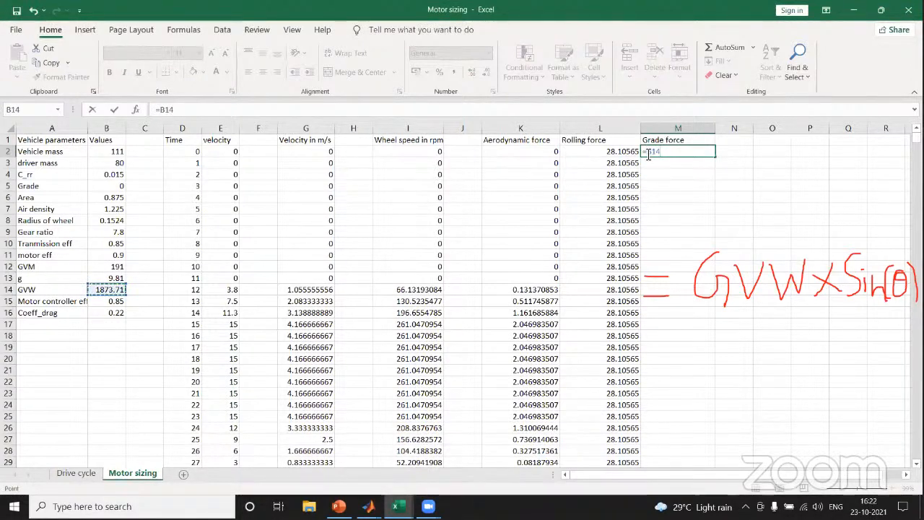
{"action": "key", "text": "F2"}
{"action": "type", "text": "$"}
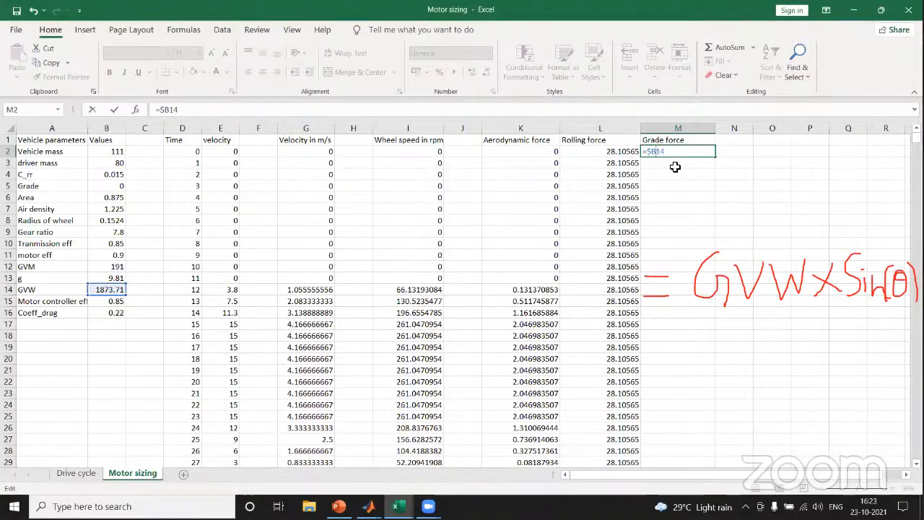
{"action": "key", "text": "Right"}
{"action": "type", "text": "$"}
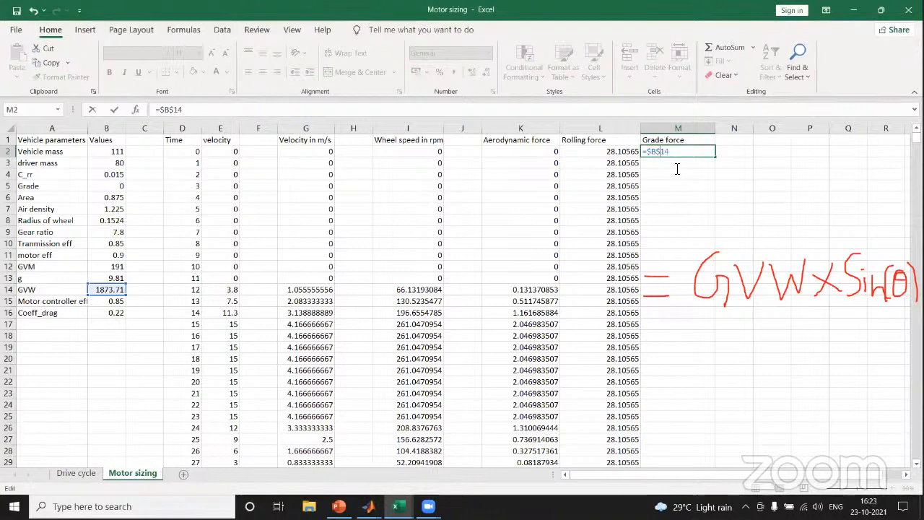
{"action": "left_click", "coordinate": [456, 158]}
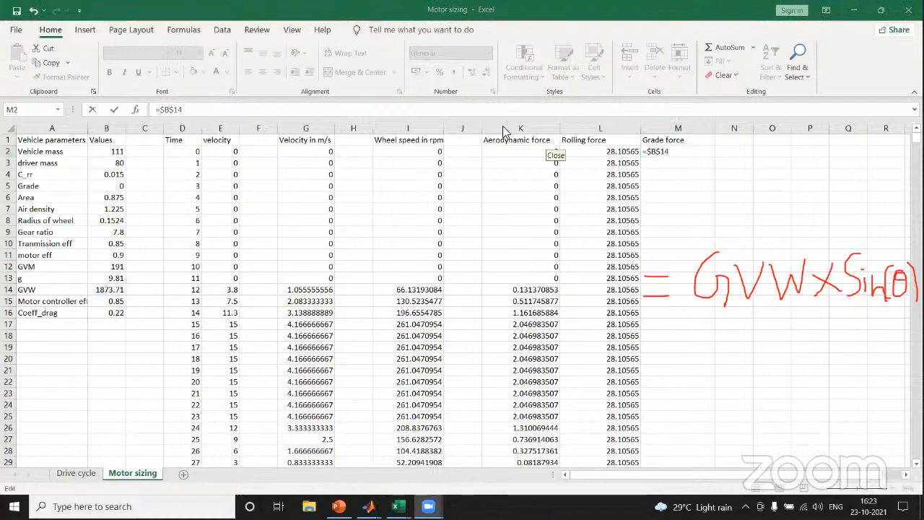
Step: Complete the grade force formula in M2 by multiplying GVW by the sine of the zero grade, =$B$14*sin(0)
{"action": "left_click", "coordinate": [676, 153]}
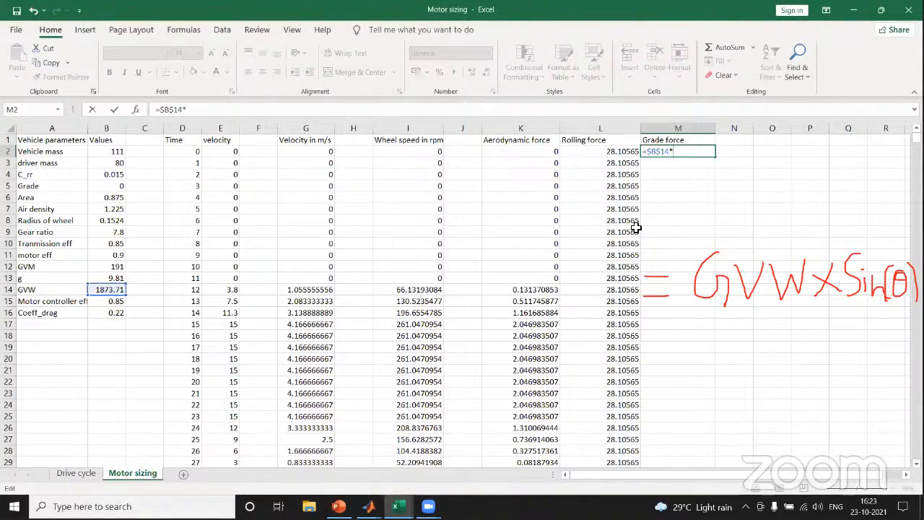
{"action": "type", "text": "si"}
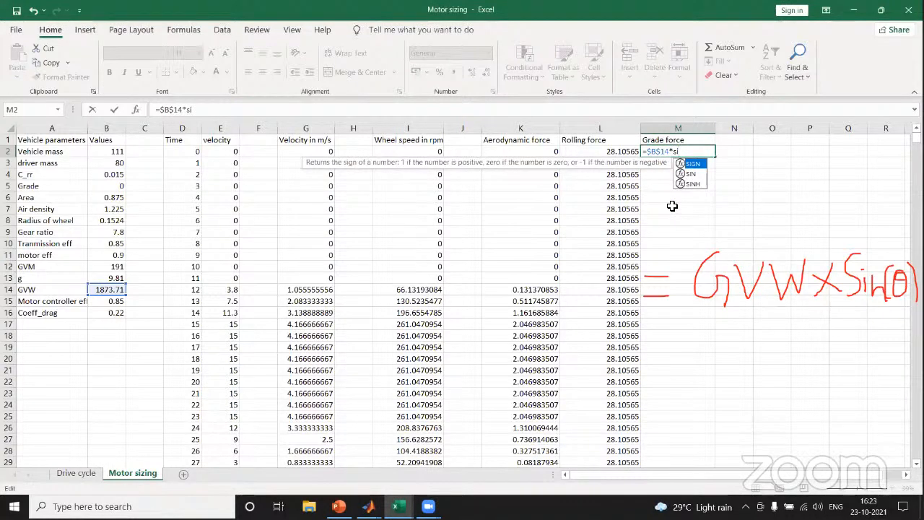
{"action": "type", "text": "n"}
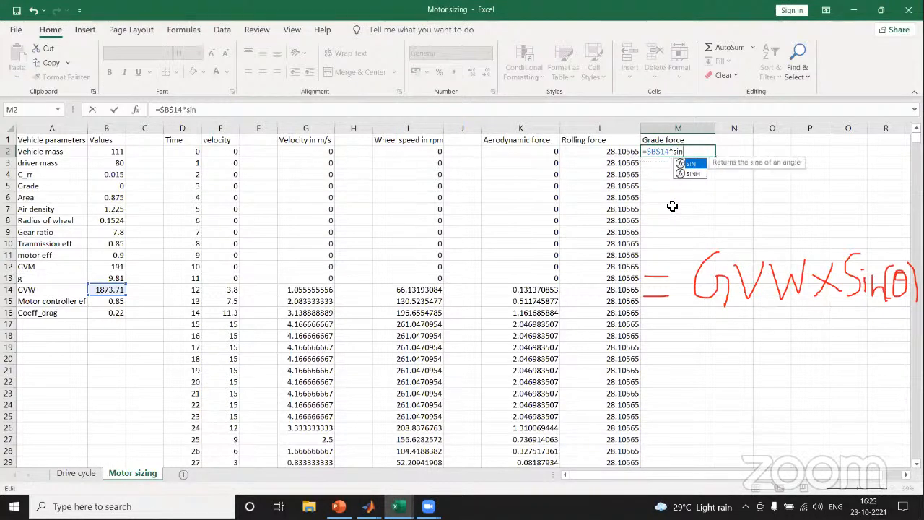
{"action": "type", "text": "("}
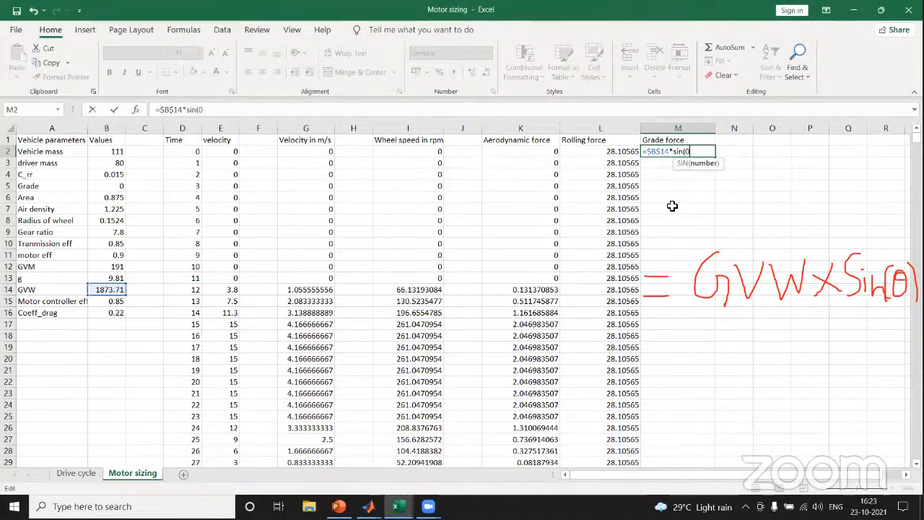
{"action": "type", "text": "0)"}
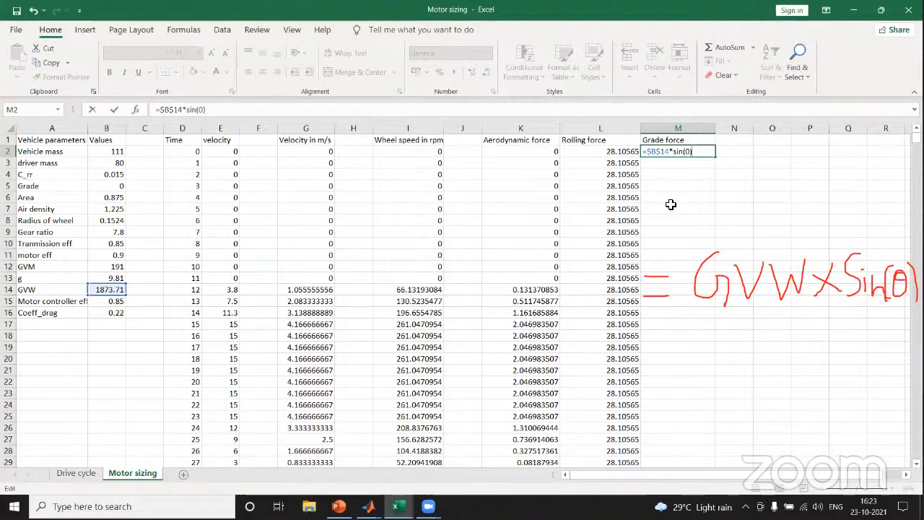
{"action": "key", "text": "Return"}
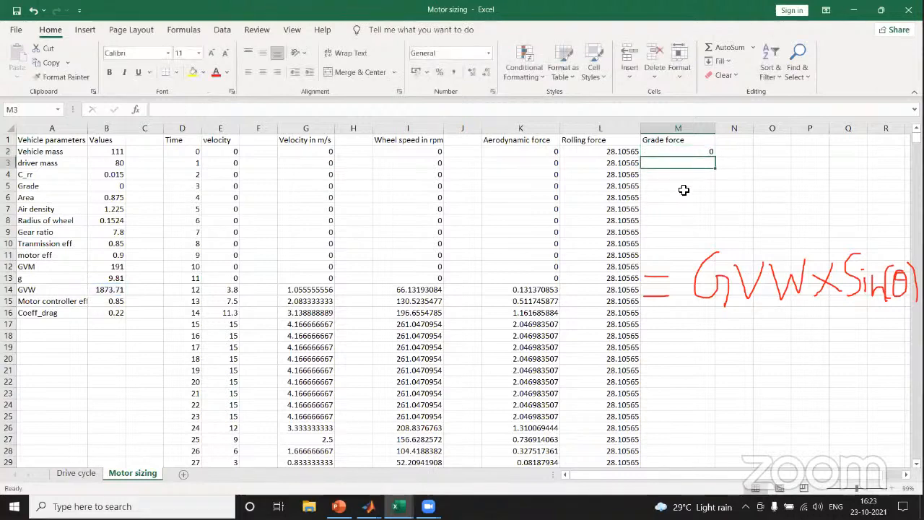
Step: Fill the grade force formula from M2 down to row 1182 and clear the handwritten equation from the sheet
{"action": "left_click", "coordinate": [706, 152]}
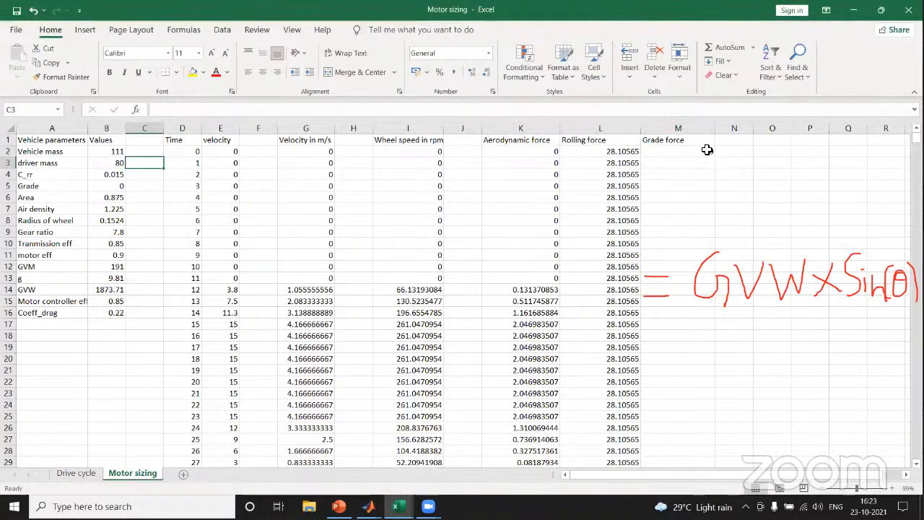
{"action": "left_click_drag", "start_coordinate": [717, 158], "coordinate": [680, 443]}
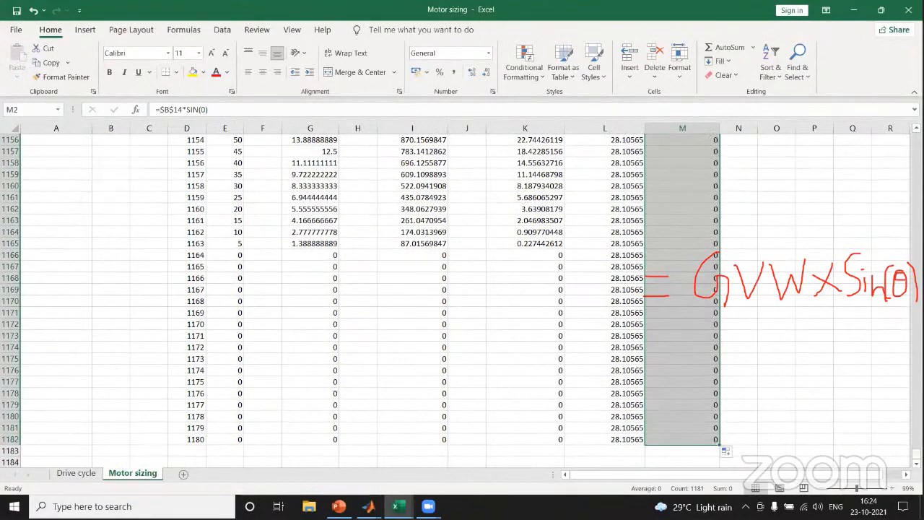
{"action": "left_click_drag", "start_coordinate": [916, 454], "coordinate": [916, 137]}
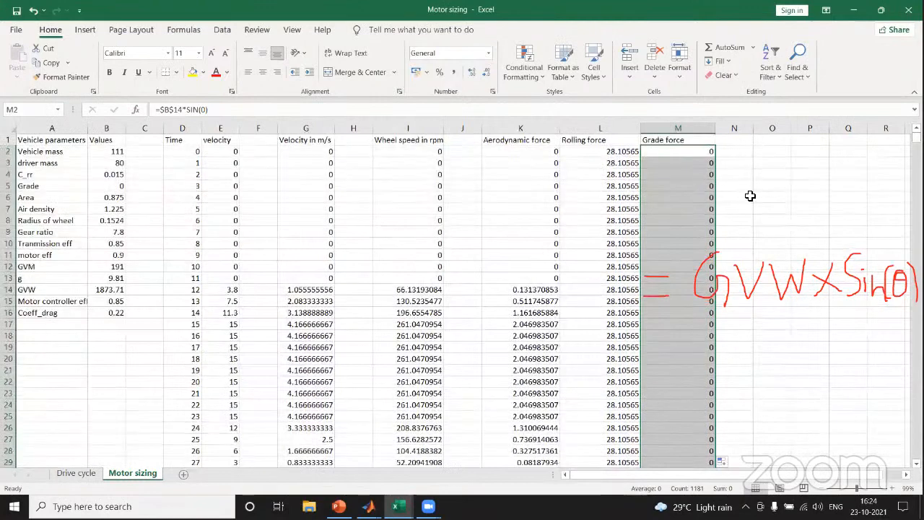
{"action": "left_click", "coordinate": [704, 187]}
{"action": "left_click", "coordinate": [710, 153]}
{"action": "left_click", "coordinate": [772, 163]}
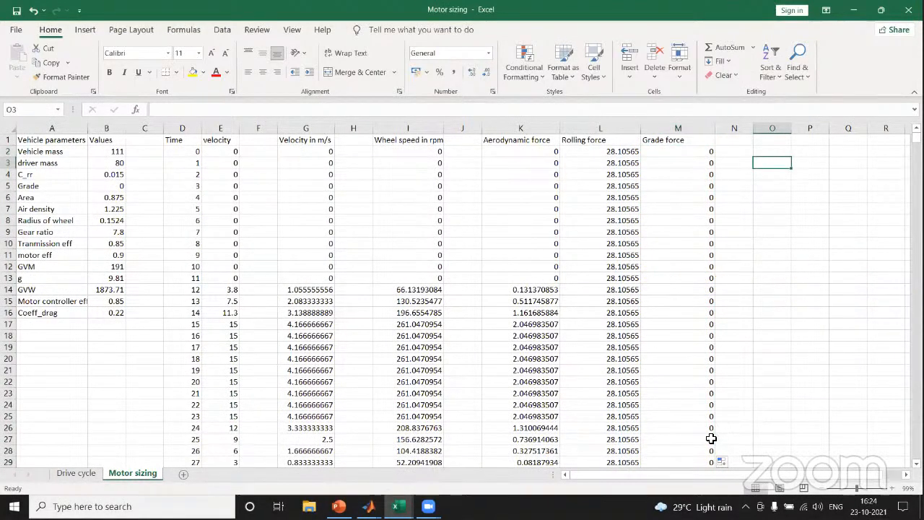
Step: Widen column N and enter the header Acceleration force in N1, beside the Grade force column
{"action": "left_click_drag", "start_coordinate": [706, 475], "coordinate": [725, 475]}
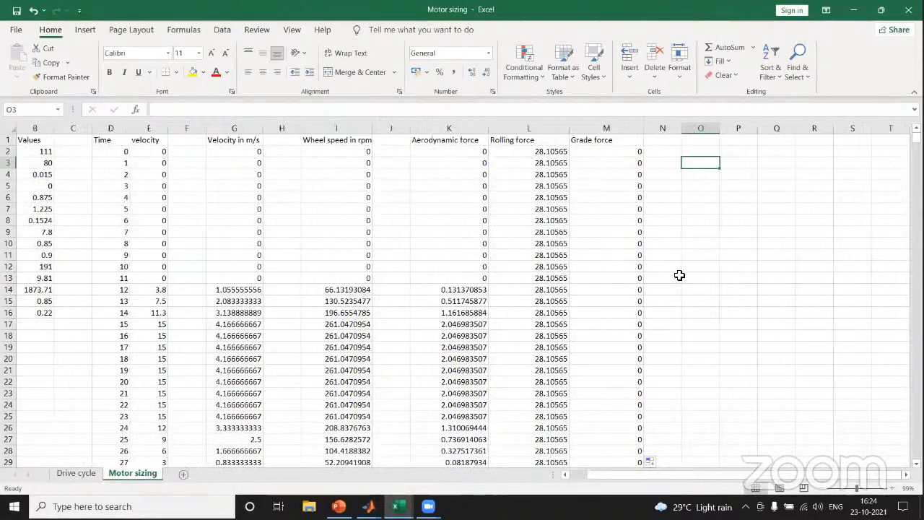
{"action": "left_click", "coordinate": [671, 139]}
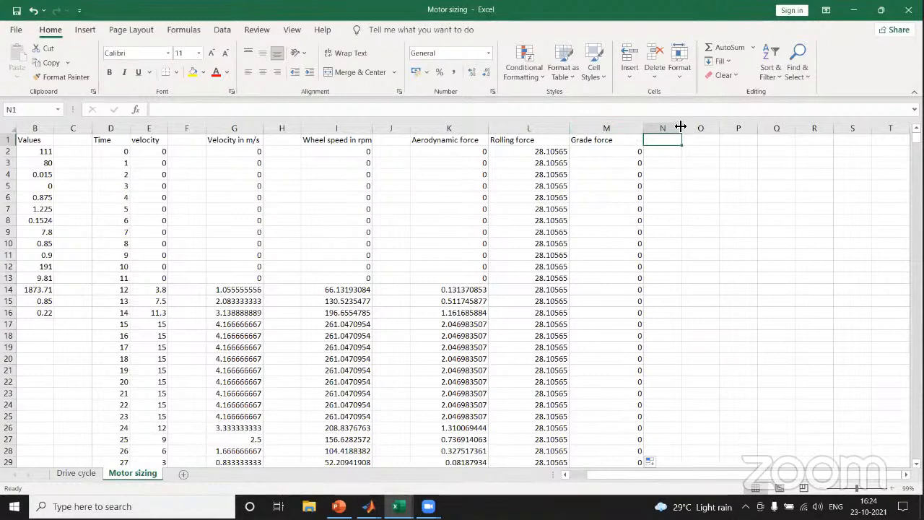
{"action": "left_click_drag", "start_coordinate": [683, 128], "coordinate": [713, 128]}
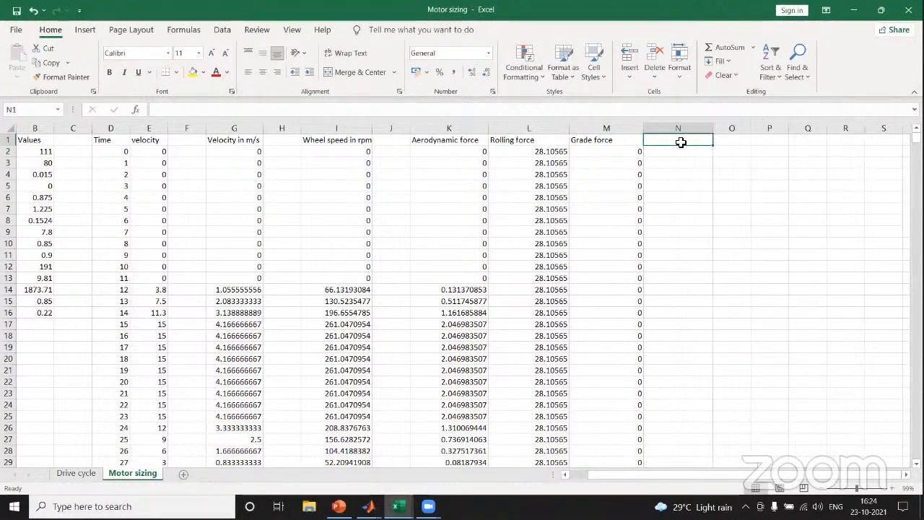
{"action": "double_click", "coordinate": [681, 142]}
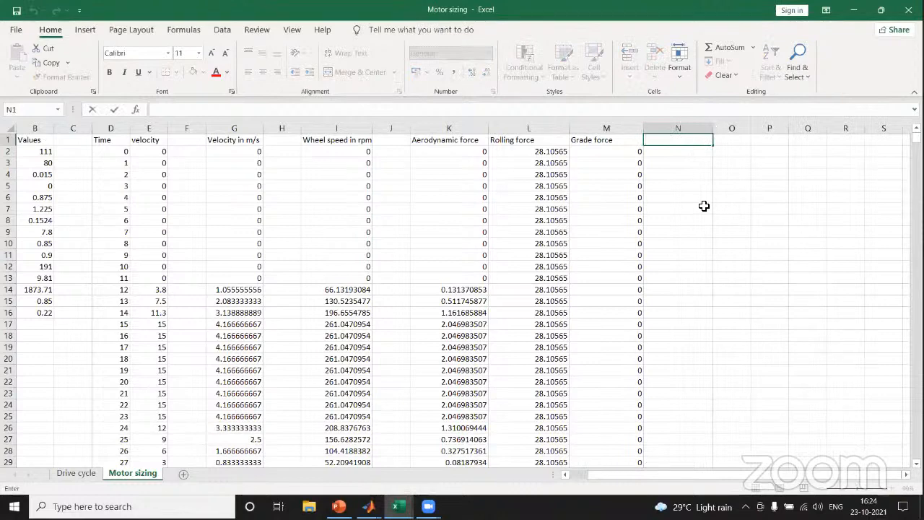
{"action": "type", "text": "Acceler"}
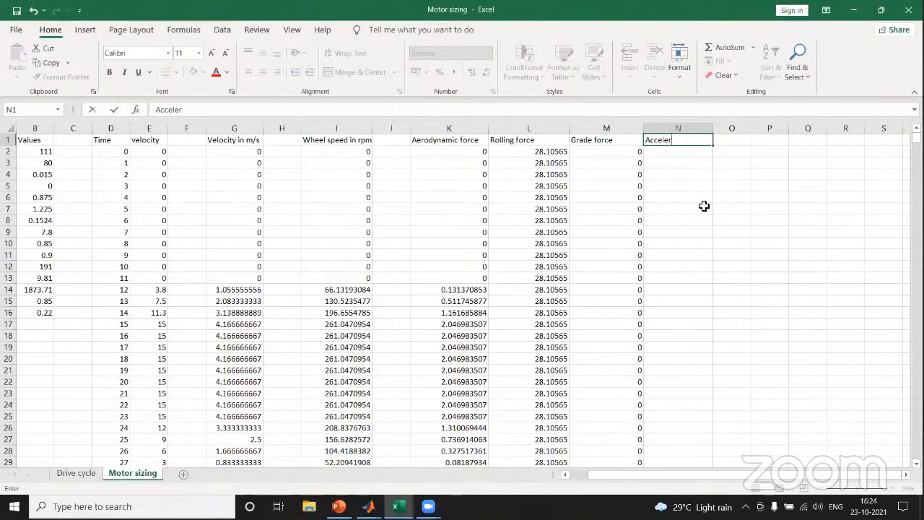
{"action": "type", "text": "ation force"}
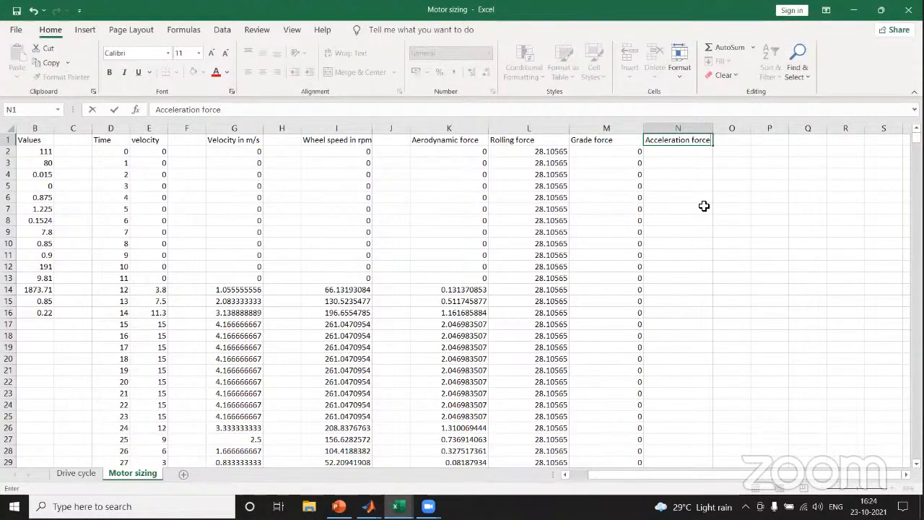
{"action": "key", "text": "Return"}
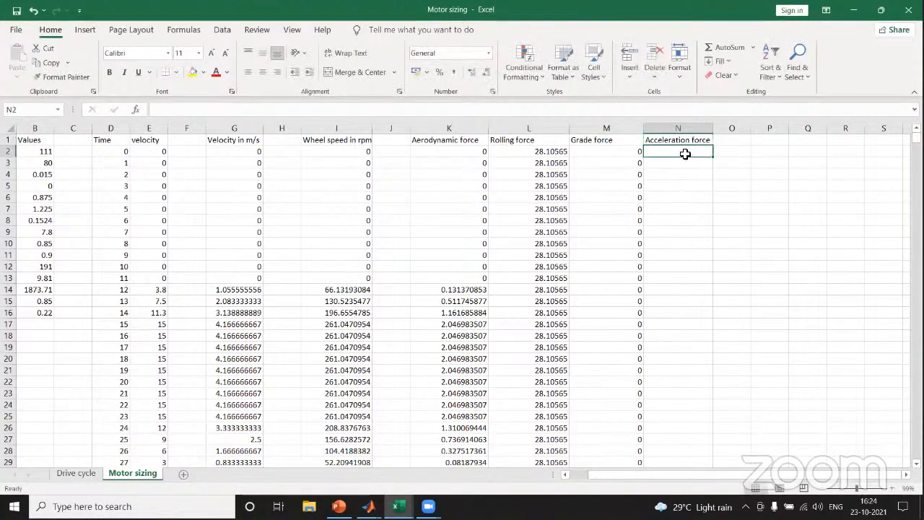
Step: Start the acceleration force formula in N2 with an equals sign
{"action": "double_click", "coordinate": [686, 154]}
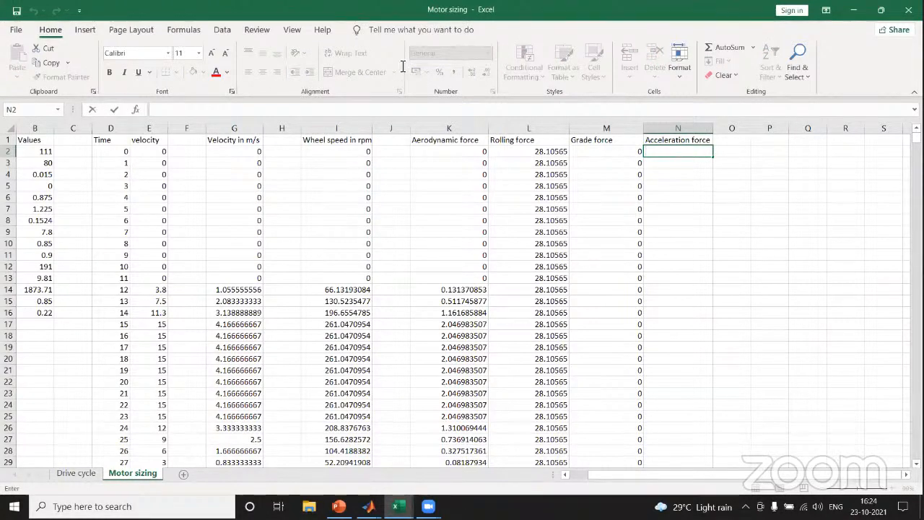
{"action": "left_click", "coordinate": [655, 152]}
{"action": "type", "text": "="}
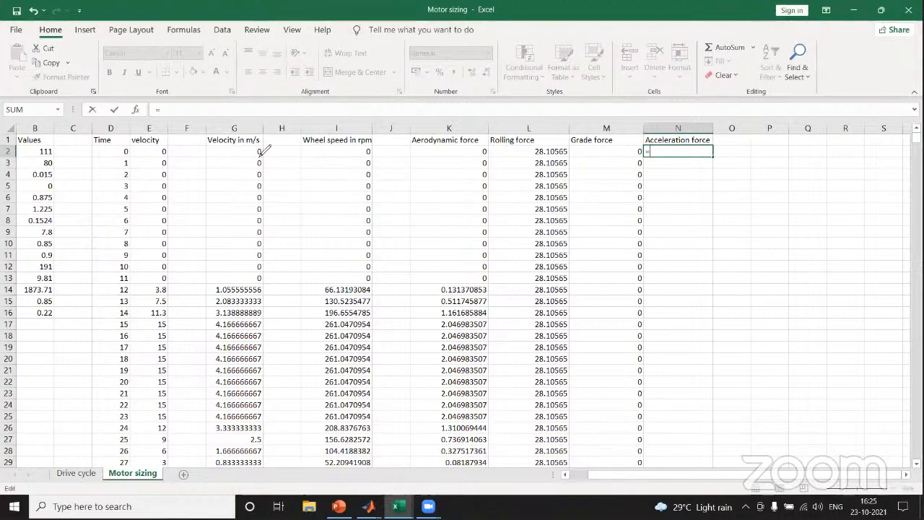
Step: Mark the velocities in G2 and G4 and the times 0 and 2 with handwritten ticks, and clear the ticks
{"action": "left_click_drag", "start_coordinate": [258, 151], "coordinate": [283, 141]}
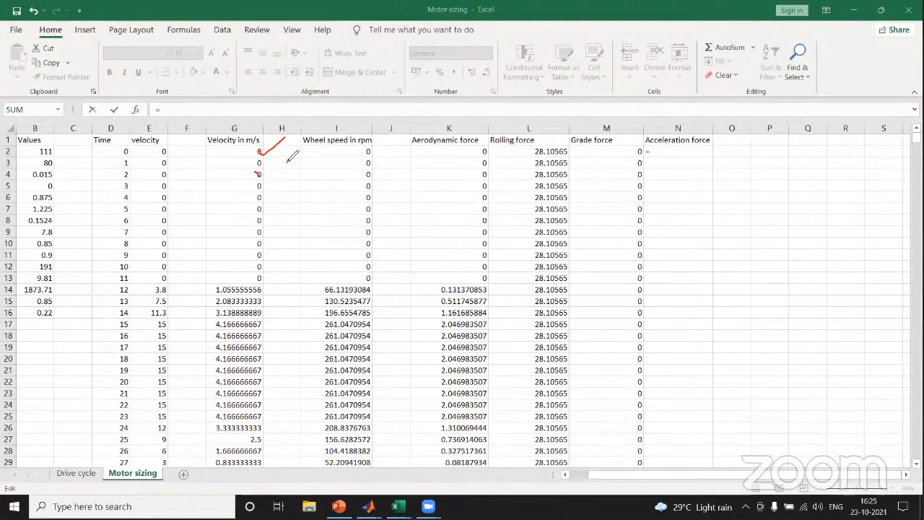
{"action": "left_click_drag", "start_coordinate": [257, 174], "coordinate": [289, 159]}
{"action": "left_click_drag", "start_coordinate": [124, 153], "coordinate": [157, 136]}
{"action": "mouse_move", "coordinate": [120, 176]}
{"action": "left_mouse_down"}
{"action": "mouse_move", "coordinate": [129, 181]}
{"action": "mouse_move", "coordinate": [150, 165]}
{"action": "left_mouse_up"}
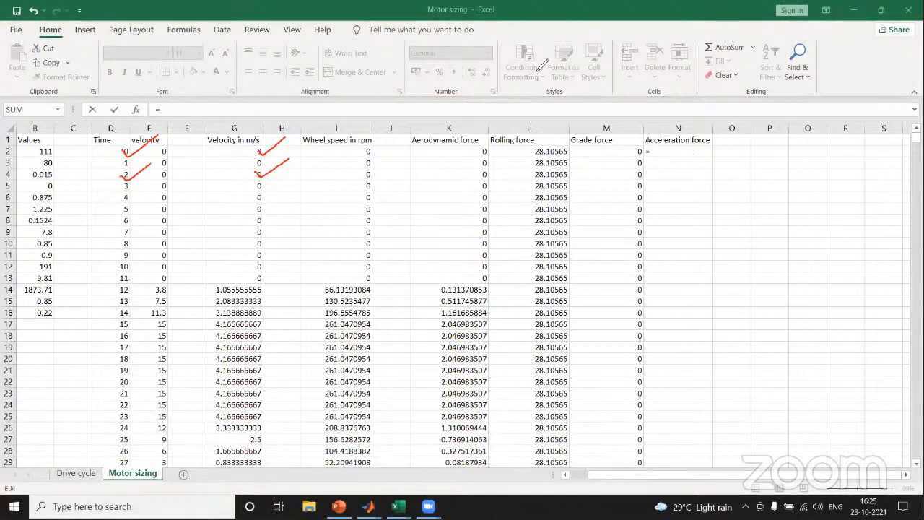
{"action": "left_click", "coordinate": [654, 165]}
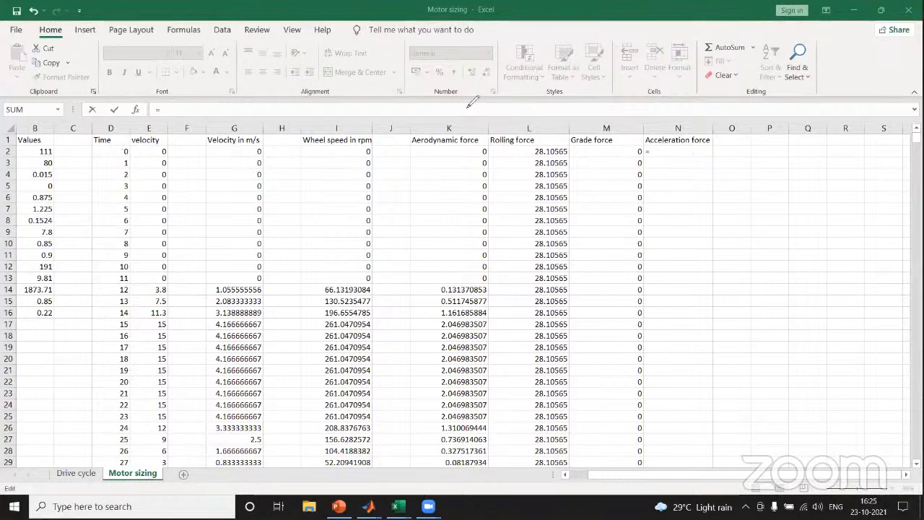
Step: Handwrite the acceleration force equation = GVM x a beside the Grade force column, and clear the annotation
{"action": "left_click", "coordinate": [277, 69]}
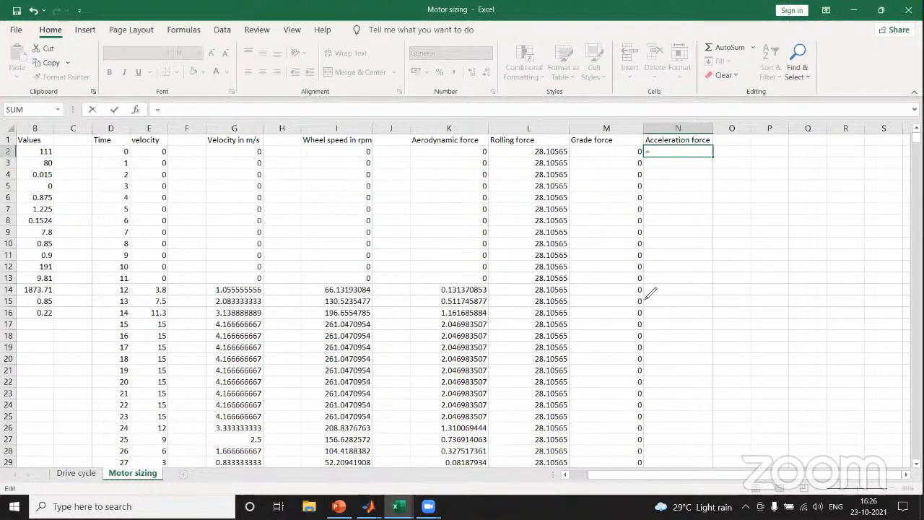
{"action": "left_click_drag", "start_coordinate": [644, 293], "coordinate": [683, 291]}
{"action": "left_click_drag", "start_coordinate": [645, 316], "coordinate": [683, 313]}
{"action": "mouse_move", "coordinate": [735, 267]}
{"action": "left_mouse_down"}
{"action": "mouse_move", "coordinate": [713, 288]}
{"action": "mouse_move", "coordinate": [742, 299]}
{"action": "mouse_move", "coordinate": [769, 291]}
{"action": "mouse_move", "coordinate": [776, 309]}
{"action": "mouse_move", "coordinate": [820, 293]}
{"action": "left_mouse_up"}
{"action": "mouse_move", "coordinate": [856, 266]}
{"action": "left_mouse_down"}
{"action": "mouse_move", "coordinate": [839, 298]}
{"action": "mouse_move", "coordinate": [887, 296]}
{"action": "mouse_move", "coordinate": [901, 282]}
{"action": "mouse_move", "coordinate": [914, 298]}
{"action": "left_mouse_up"}
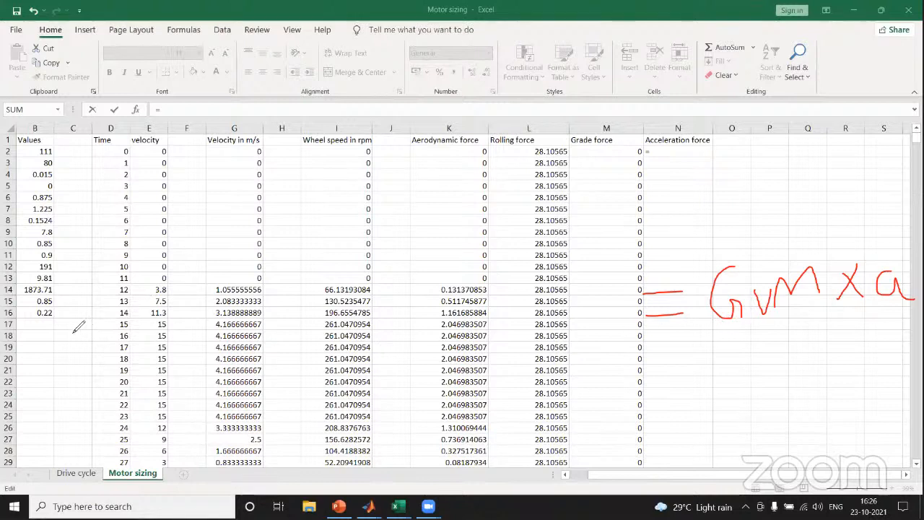
{"action": "left_click", "coordinate": [613, 73]}
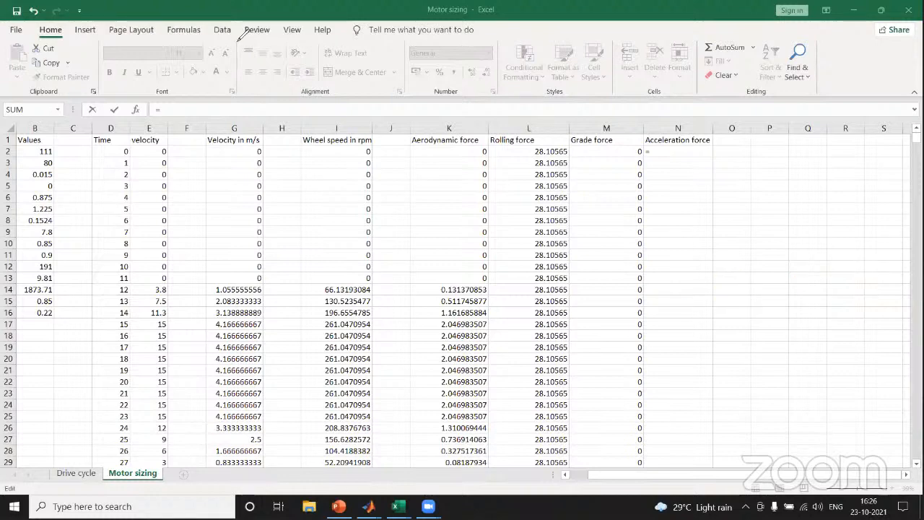
{"action": "left_click", "coordinate": [238, 38]}
Step: Add the absolute GVM reference to the acceleration force formula in N2, making it =$B$12
{"action": "left_click", "coordinate": [646, 477]}
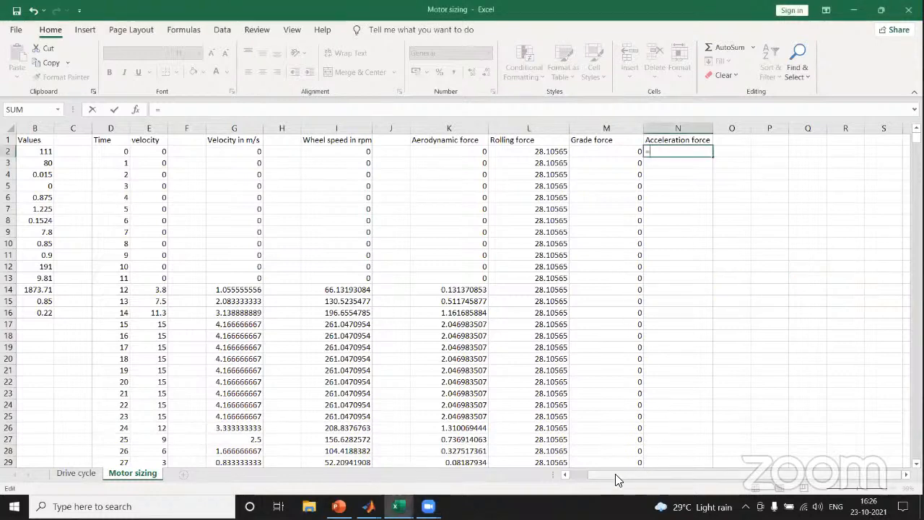
{"action": "left_click_drag", "start_coordinate": [637, 478], "coordinate": [615, 484]}
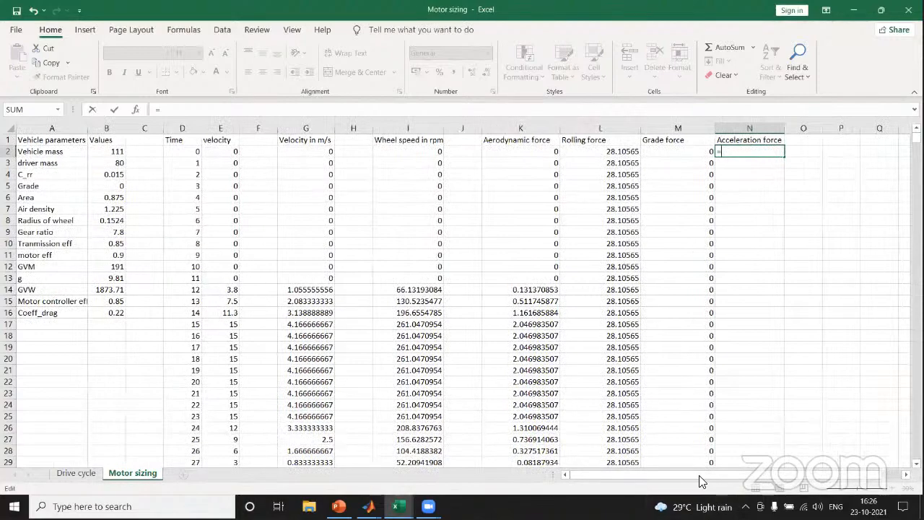
{"action": "left_click_drag", "start_coordinate": [699, 475], "coordinate": [735, 474]}
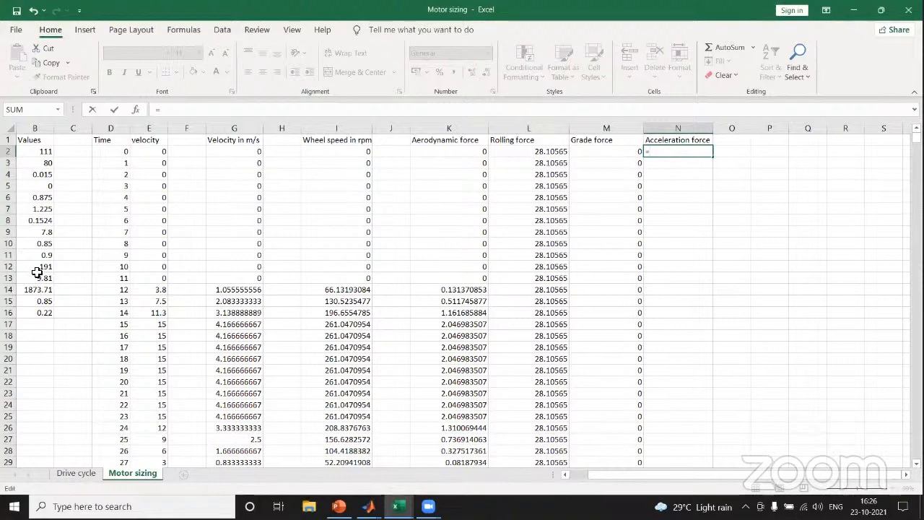
{"action": "left_click", "coordinate": [41, 266]}
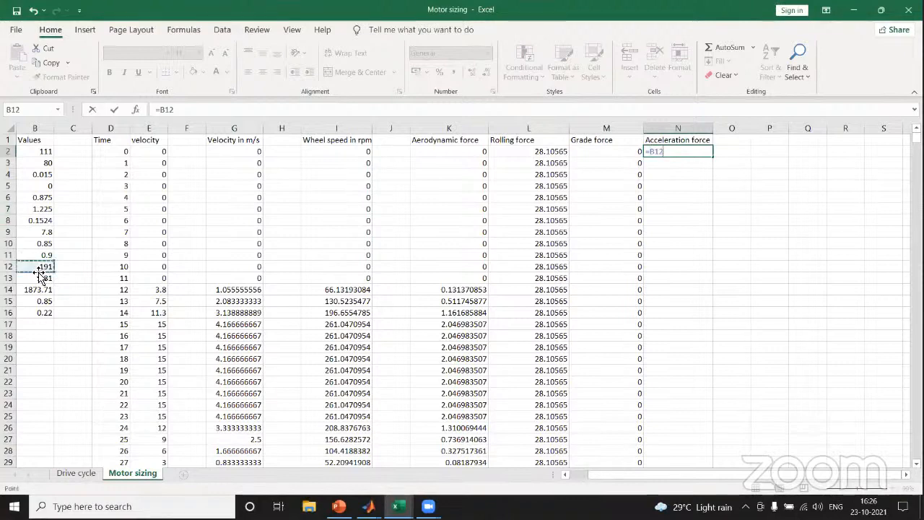
{"action": "left_click", "coordinate": [655, 149]}
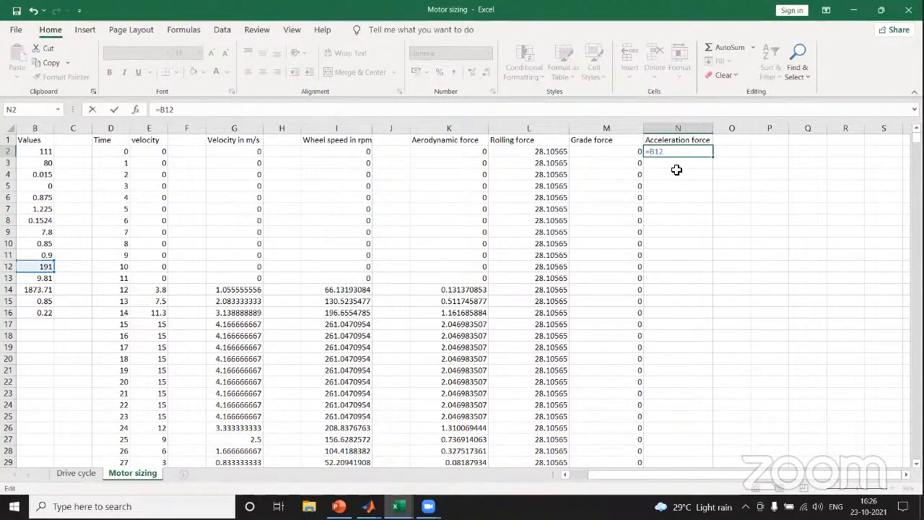
{"action": "type", "text": "$"}
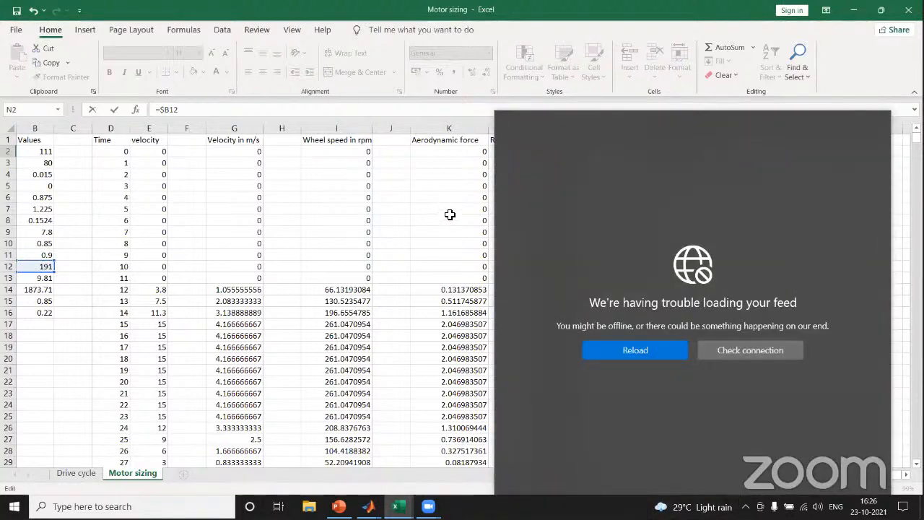
{"action": "left_click", "coordinate": [450, 214]}
{"action": "left_click", "coordinate": [700, 151]}
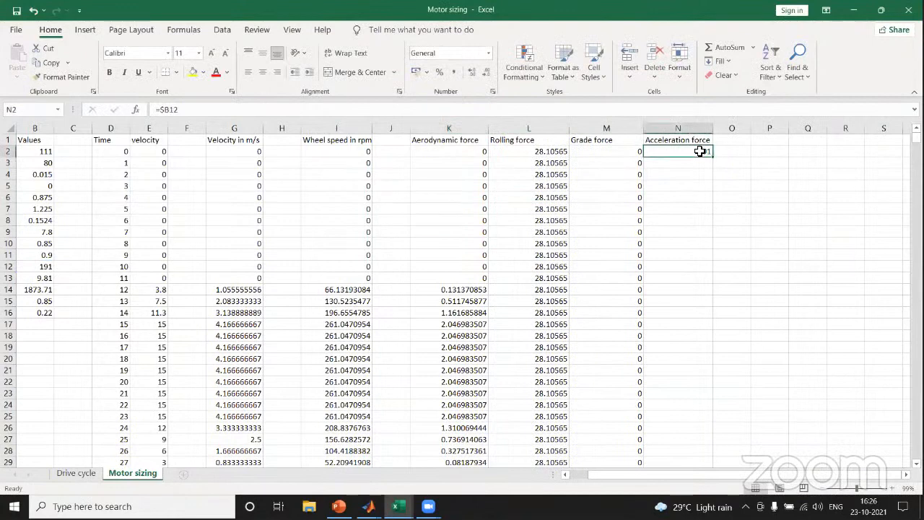
{"action": "key", "text": "F2"}
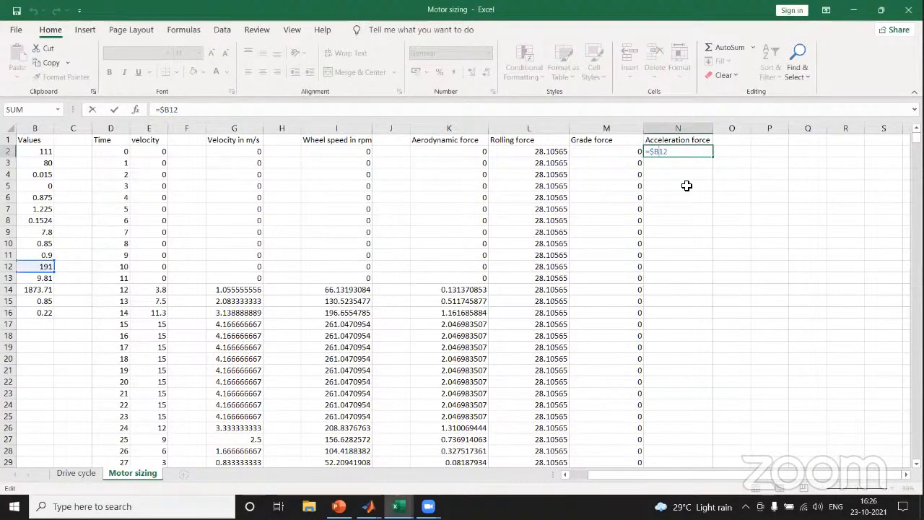
{"action": "type", "text": "$12"}
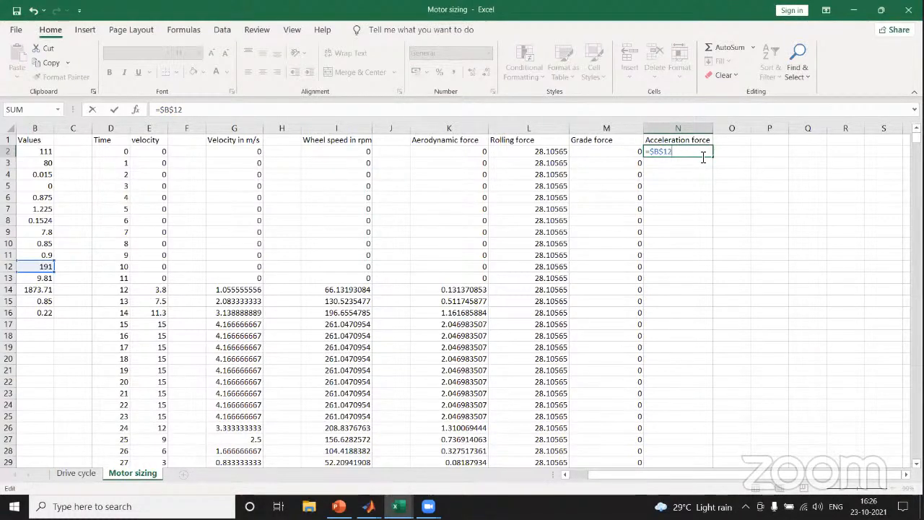
Step: Complete the acceleration force formula in N2 by multiplying GVM by the velocity change over two seconds, =$B$12*(G4-G2)/2
{"action": "type", "text": "*("}
{"action": "left_click", "coordinate": [258, 178]}
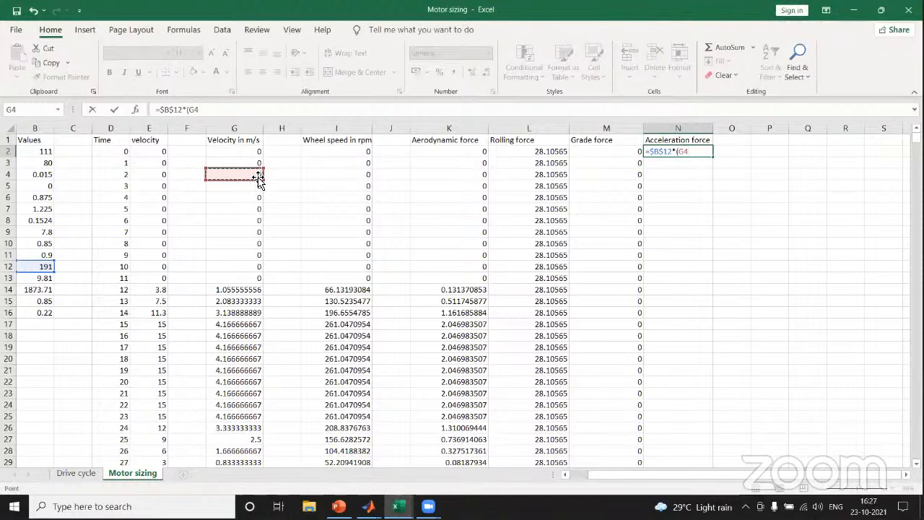
{"action": "type", "text": "-"}
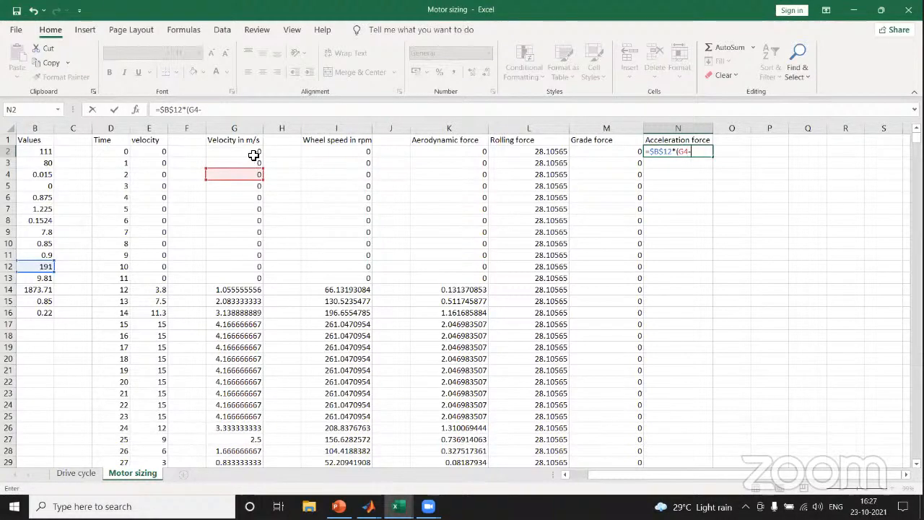
{"action": "left_click", "coordinate": [254, 155]}
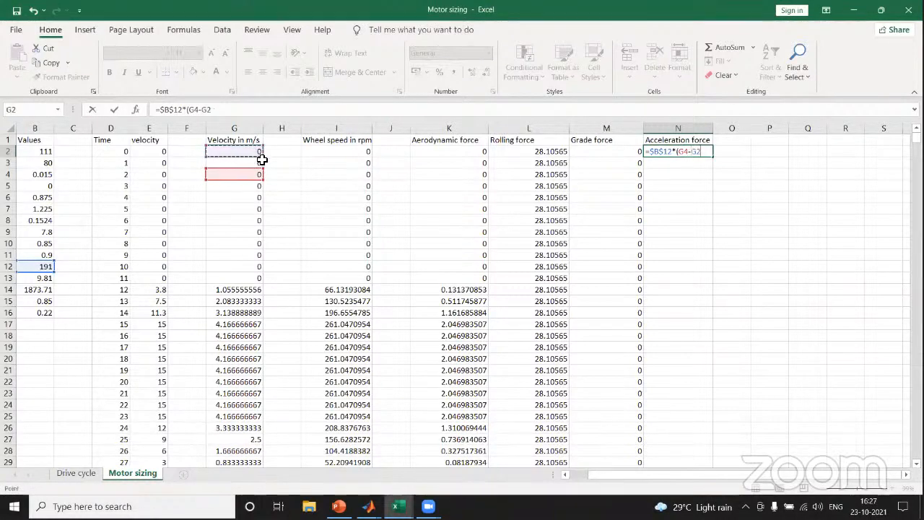
{"action": "type", "text": ")"}
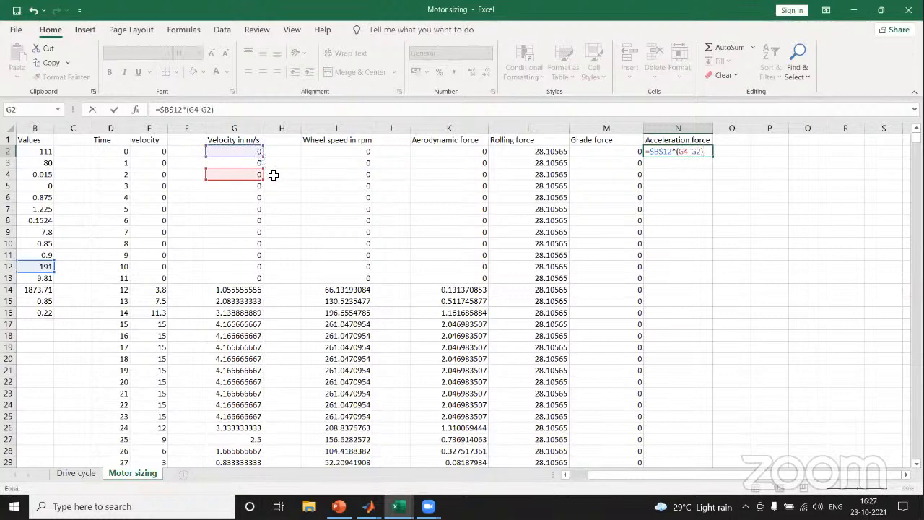
{"action": "type", "text": "/"}
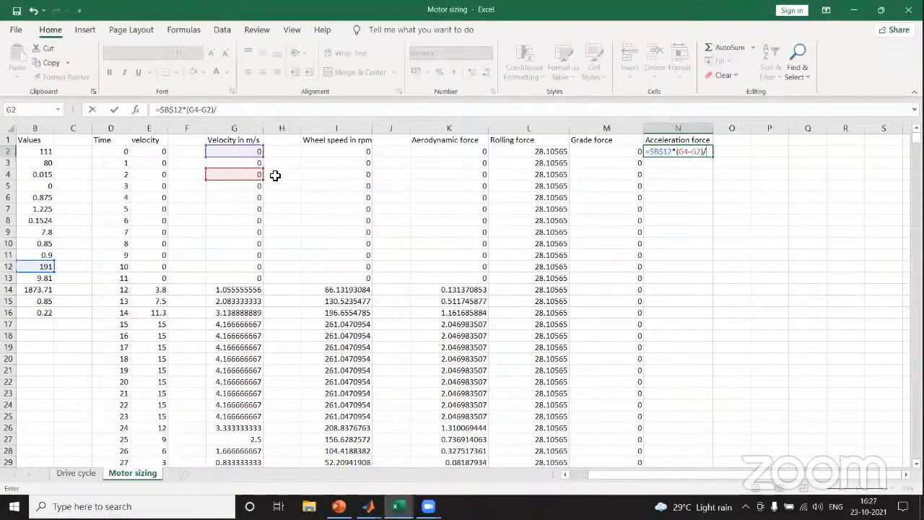
{"action": "type", "text": "2"}
{"action": "key", "text": "Return"}
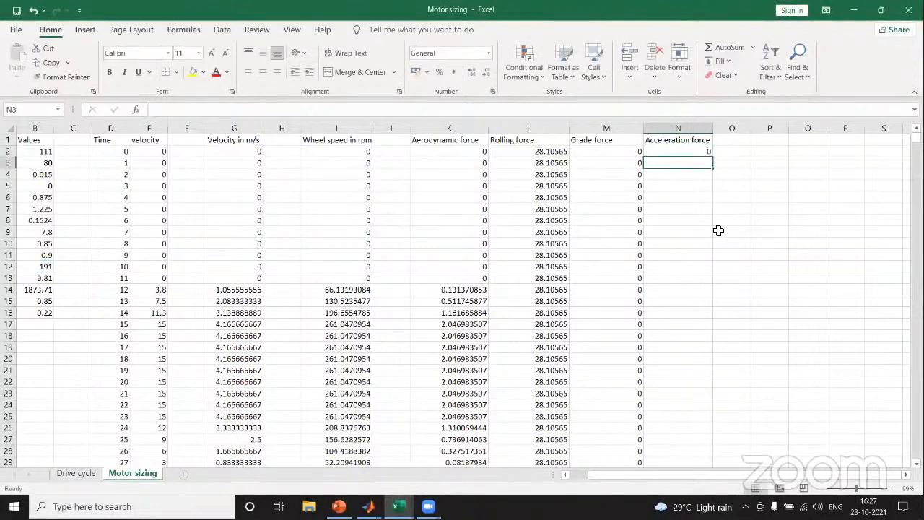
Step: Fill the acceleration force formula from N2 down column N to row 1182 and review the filled values from the start
{"action": "left_click", "coordinate": [706, 153]}
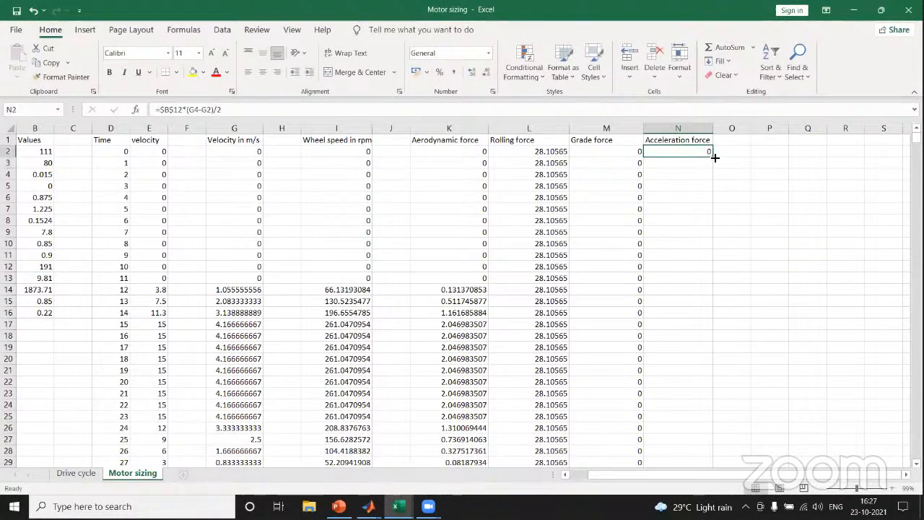
{"action": "mouse_move", "coordinate": [713, 157]}
{"action": "left_mouse_down"}
{"action": "mouse_move", "coordinate": [718, 476]}
{"action": "mouse_move", "coordinate": [700, 261]}
{"action": "mouse_move", "coordinate": [719, 270]}
{"action": "left_mouse_up"}
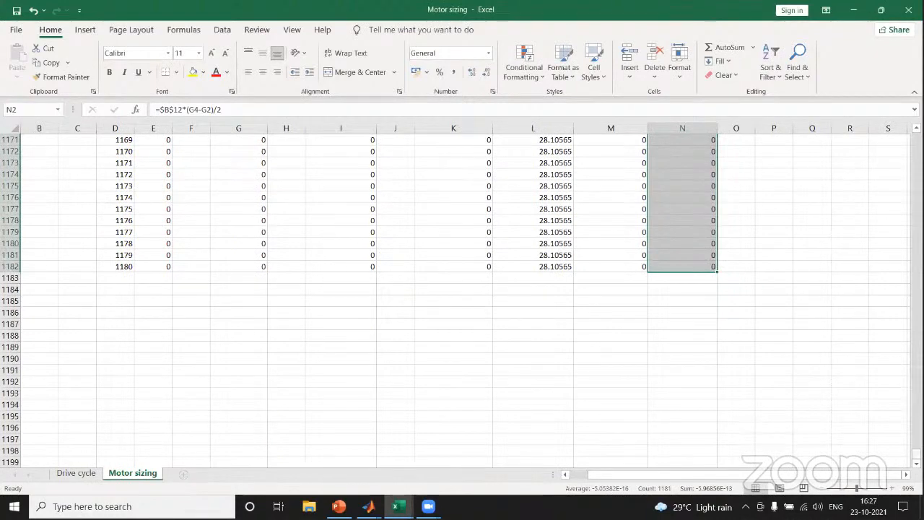
{"action": "left_click_drag", "start_coordinate": [916, 453], "coordinate": [910, 189]}
{"action": "left_click_drag", "start_coordinate": [916, 362], "coordinate": [916, 137]}
{"action": "left_click", "coordinate": [769, 256]}
{"action": "left_click", "coordinate": [694, 151]}
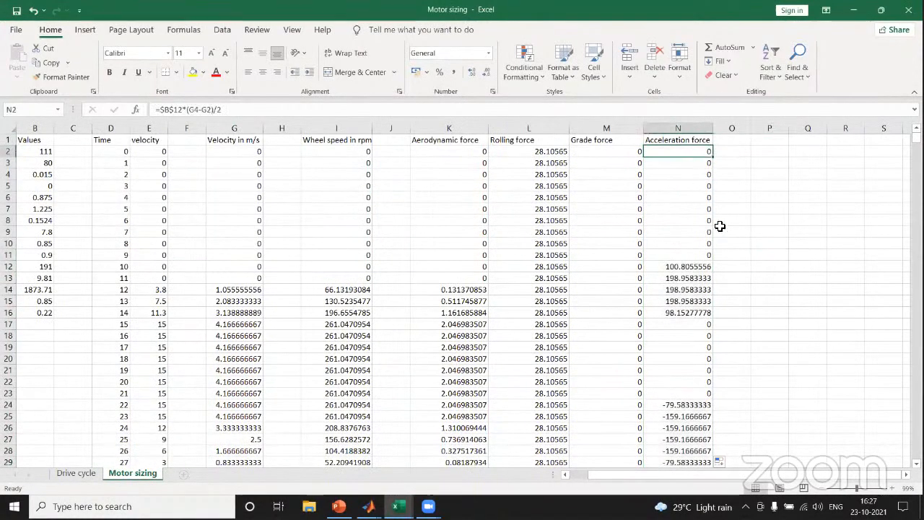
{"action": "scroll", "coordinate": [771, 297], "scroll_direction": "down", "scroll_amount": 2}
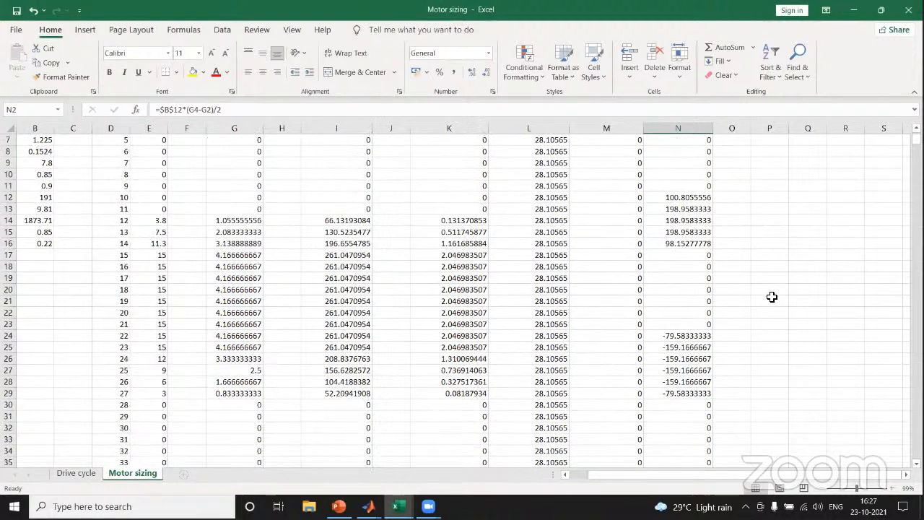
{"action": "scroll", "coordinate": [772, 297], "scroll_direction": "up", "scroll_amount": 2}
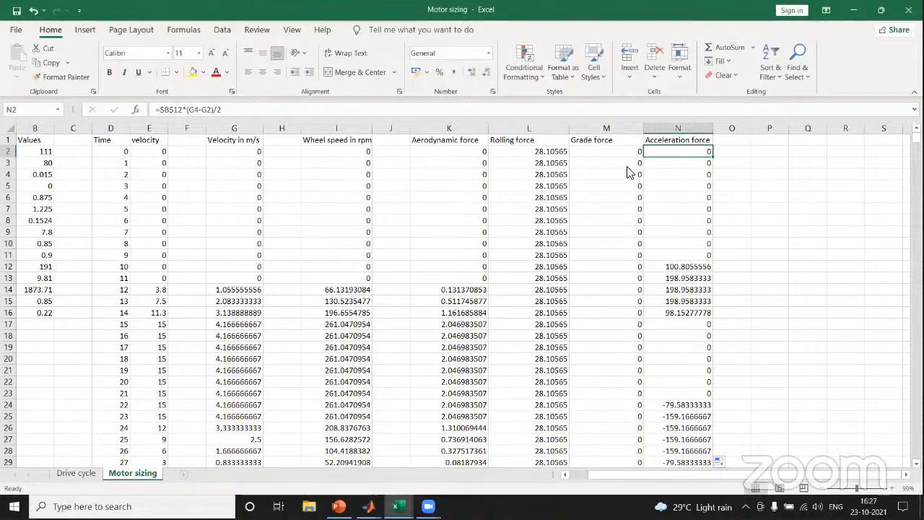
Step: Sketch an annotation graph beside column N with a rising line, vertical marks 10, 20, 30 and horizontal marks 1, 2, 3
{"action": "left_click", "coordinate": [413, 95]}
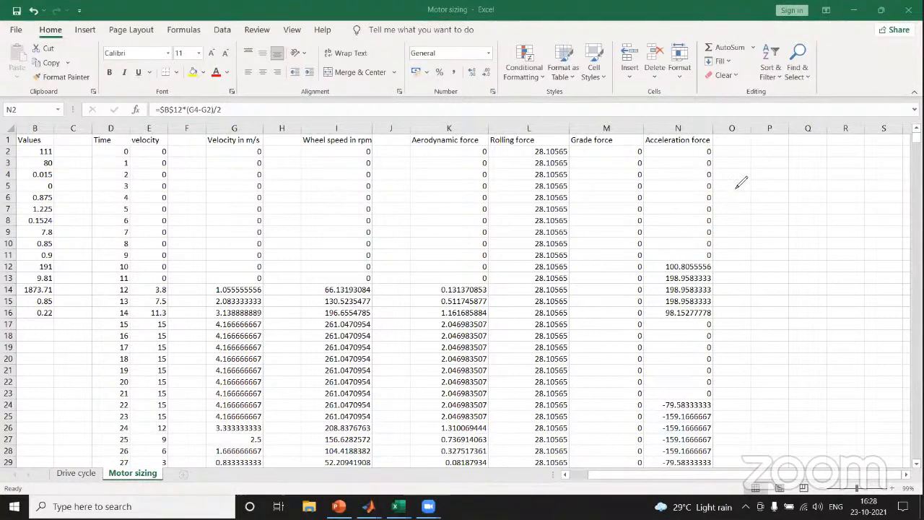
{"action": "mouse_move", "coordinate": [736, 184]}
{"action": "left_mouse_down"}
{"action": "mouse_move", "coordinate": [733, 270]}
{"action": "mouse_move", "coordinate": [864, 297]}
{"action": "left_mouse_up"}
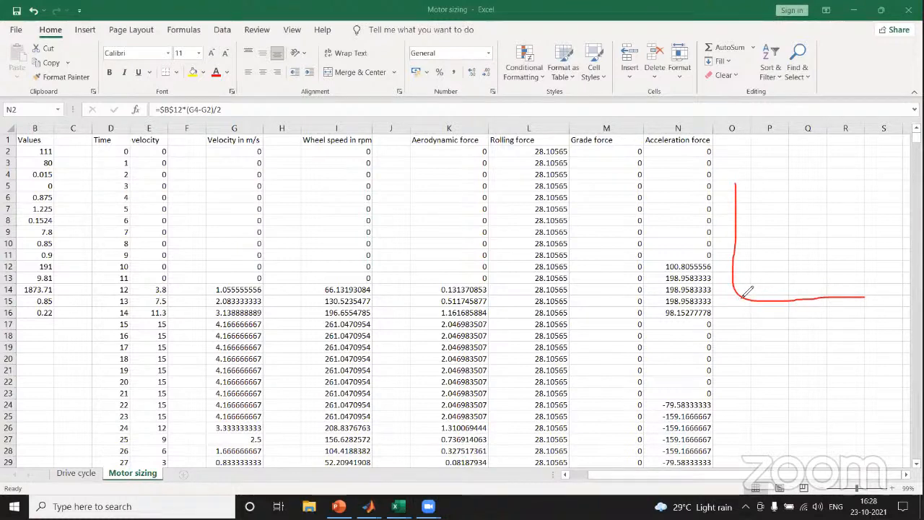
{"action": "left_click_drag", "start_coordinate": [738, 295], "coordinate": [823, 212]}
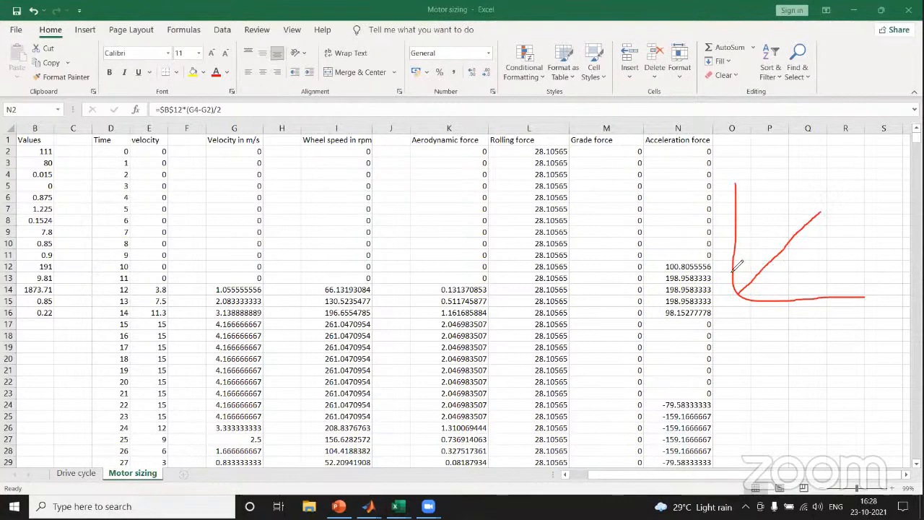
{"action": "left_click_drag", "start_coordinate": [727, 270], "coordinate": [716, 270]}
{"action": "mouse_move", "coordinate": [730, 267]}
{"action": "left_mouse_down"}
{"action": "mouse_move", "coordinate": [747, 266]}
{"action": "mouse_move", "coordinate": [746, 234]}
{"action": "mouse_move", "coordinate": [708, 244]}
{"action": "mouse_move", "coordinate": [729, 245]}
{"action": "mouse_move", "coordinate": [721, 240]}
{"action": "mouse_move", "coordinate": [743, 207]}
{"action": "mouse_move", "coordinate": [700, 223]}
{"action": "mouse_move", "coordinate": [718, 209]}
{"action": "left_mouse_up"}
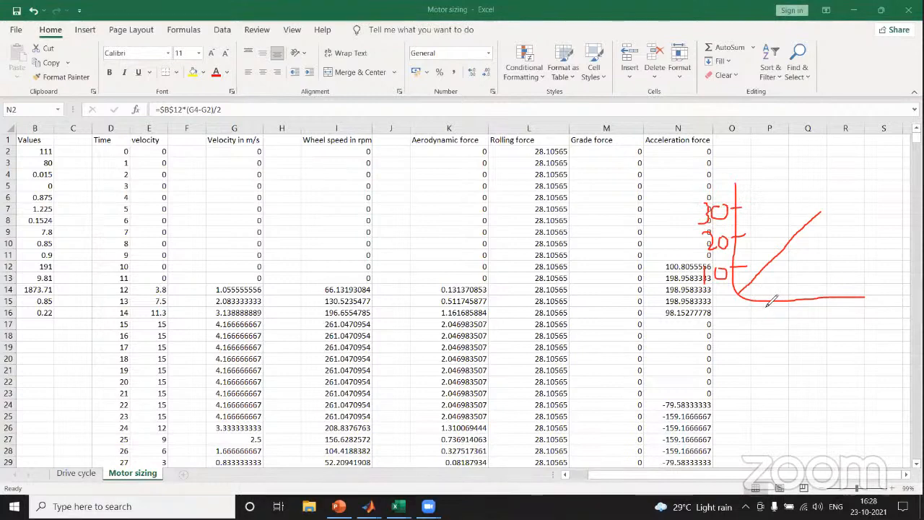
{"action": "left_click_drag", "start_coordinate": [766, 303], "coordinate": [759, 337]}
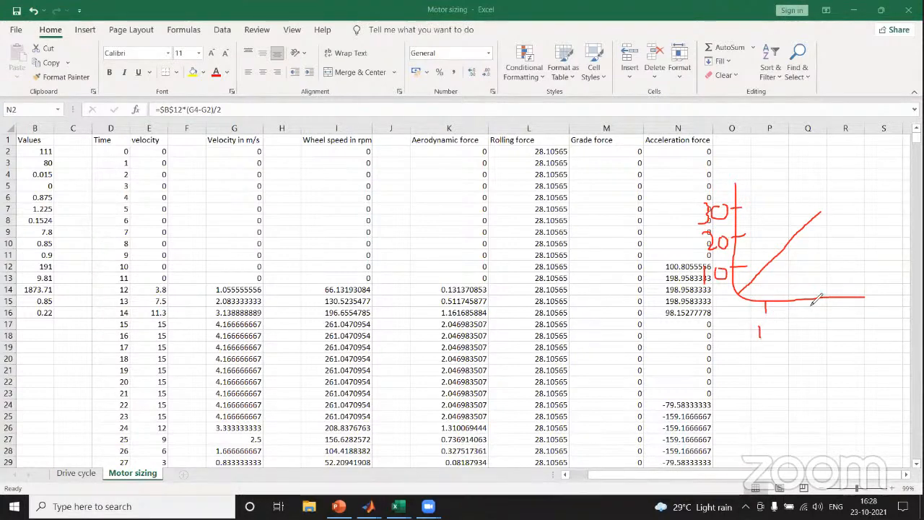
{"action": "left_click_drag", "start_coordinate": [804, 302], "coordinate": [824, 340]}
{"action": "left_click_drag", "start_coordinate": [847, 298], "coordinate": [844, 349]}
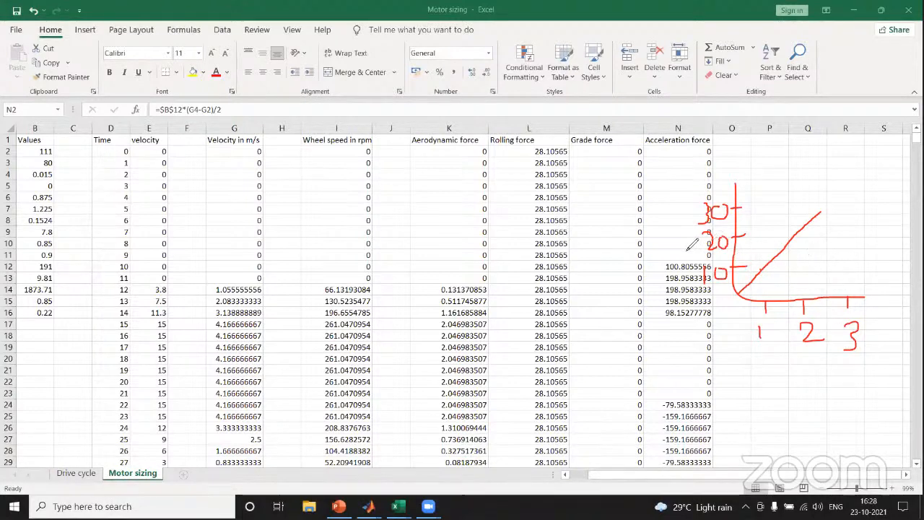
Step: Handwrite the slope fraction 30-10 over 3-1 above the sketched graph
{"action": "mouse_move", "coordinate": [798, 162]}
{"action": "left_mouse_down"}
{"action": "mouse_move", "coordinate": [820, 179]}
{"action": "mouse_move", "coordinate": [836, 161]}
{"action": "mouse_move", "coordinate": [826, 160]}
{"action": "mouse_move", "coordinate": [874, 175]}
{"action": "left_mouse_up"}
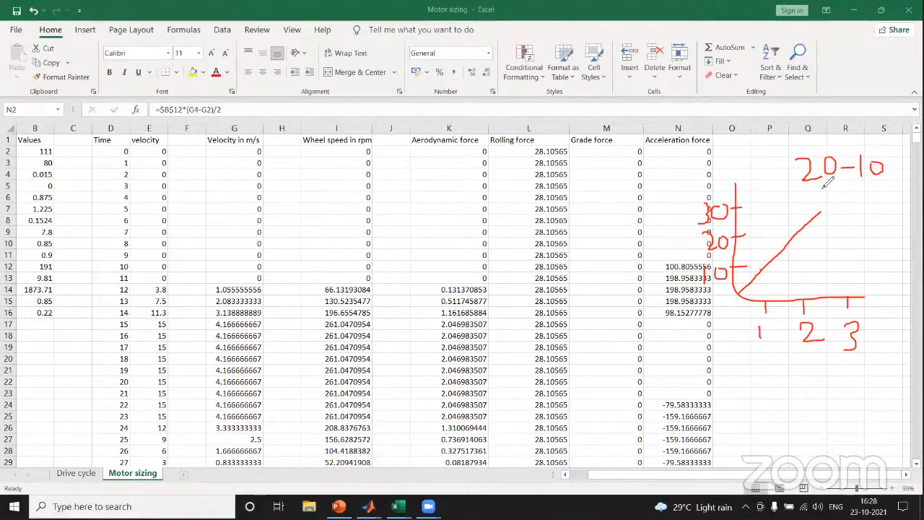
{"action": "mouse_move", "coordinate": [803, 157]}
{"action": "left_mouse_down"}
{"action": "mouse_move", "coordinate": [821, 162]}
{"action": "mouse_move", "coordinate": [803, 198]}
{"action": "left_mouse_up"}
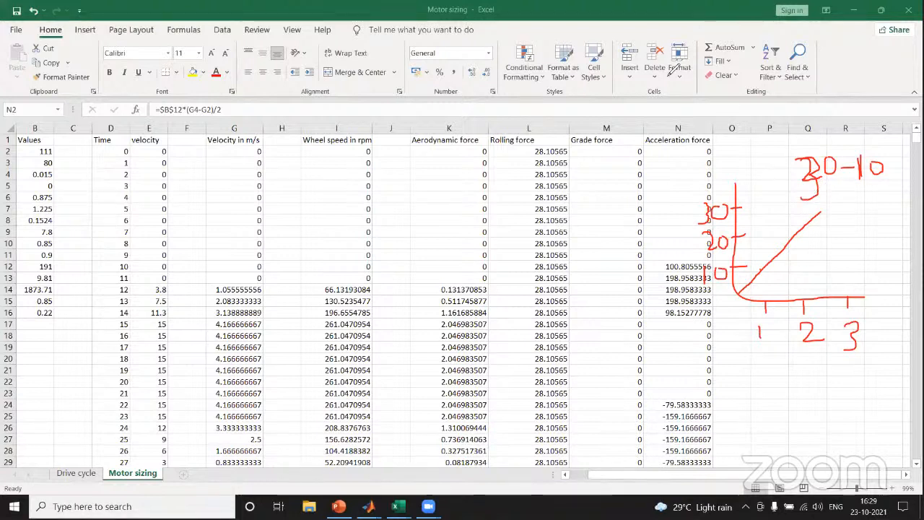
{"action": "left_click_drag", "start_coordinate": [802, 196], "coordinate": [884, 186]}
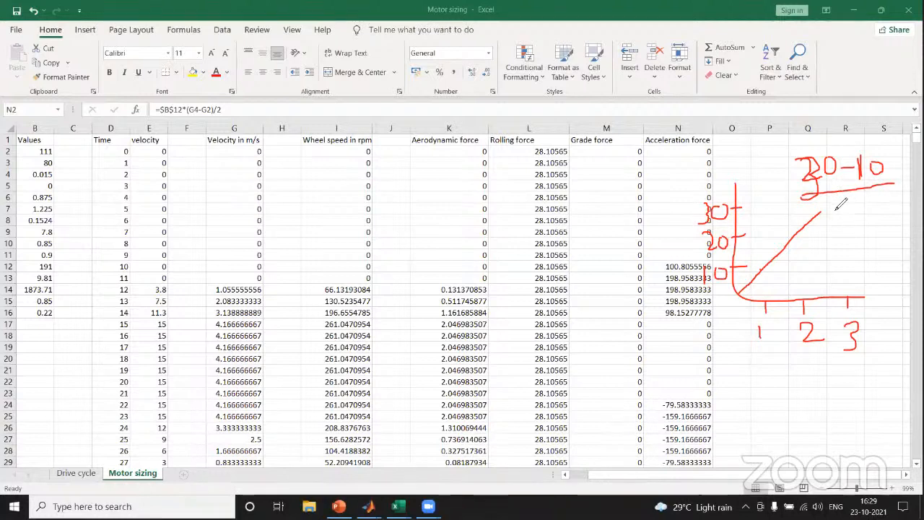
{"action": "mouse_move", "coordinate": [827, 202]}
{"action": "left_mouse_down"}
{"action": "mouse_move", "coordinate": [839, 213]}
{"action": "mouse_move", "coordinate": [827, 223]}
{"action": "mouse_move", "coordinate": [860, 211]}
{"action": "left_mouse_up"}
{"action": "left_click_drag", "start_coordinate": [879, 193], "coordinate": [879, 217]}
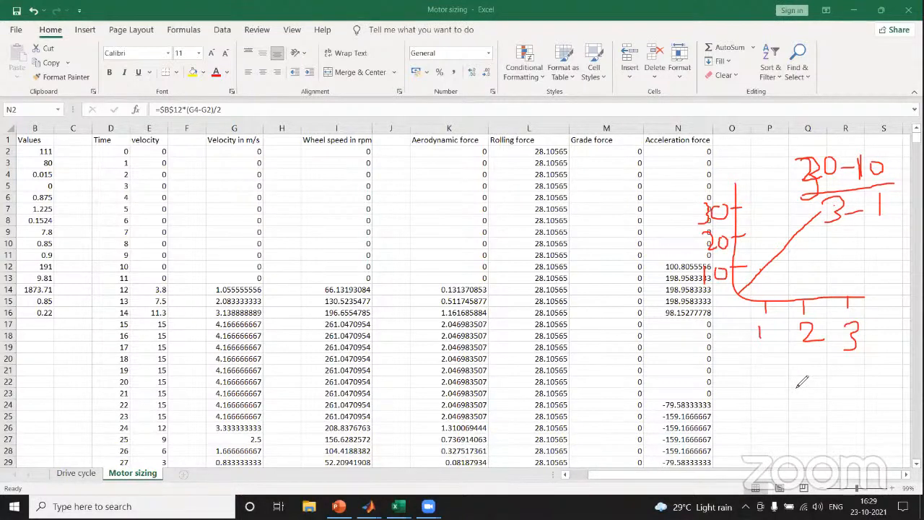
Step: Handwrite 20 over 2 and the result 10 m/s² below the graph, then clear all annotations
{"action": "mouse_move", "coordinate": [792, 380]}
{"action": "left_mouse_down"}
{"action": "mouse_move", "coordinate": [813, 396]}
{"action": "mouse_move", "coordinate": [828, 377]}
{"action": "left_mouse_up"}
{"action": "left_click_drag", "start_coordinate": [779, 415], "coordinate": [862, 409]}
{"action": "left_click_drag", "start_coordinate": [806, 442], "coordinate": [838, 454]}
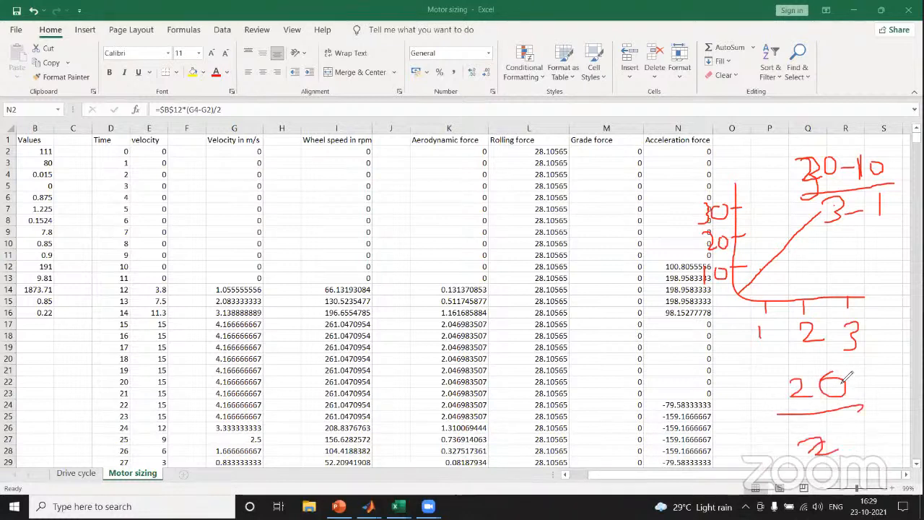
{"action": "mouse_move", "coordinate": [810, 388]}
{"action": "left_mouse_down"}
{"action": "mouse_move", "coordinate": [873, 375]}
{"action": "mouse_move", "coordinate": [869, 396]}
{"action": "left_mouse_up"}
{"action": "mouse_move", "coordinate": [886, 381]}
{"action": "left_mouse_down"}
{"action": "mouse_move", "coordinate": [909, 389]}
{"action": "mouse_move", "coordinate": [895, 397]}
{"action": "mouse_move", "coordinate": [896, 418]}
{"action": "left_mouse_up"}
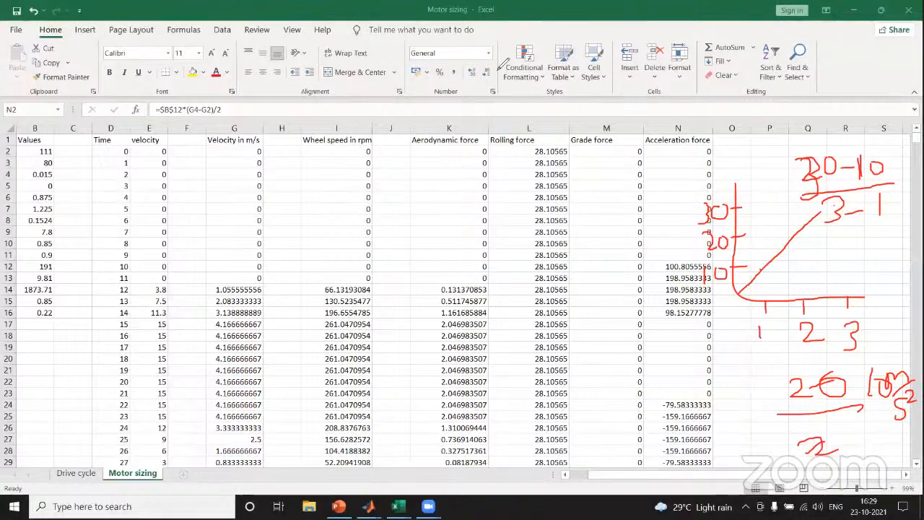
{"action": "left_click", "coordinate": [595, 79]}
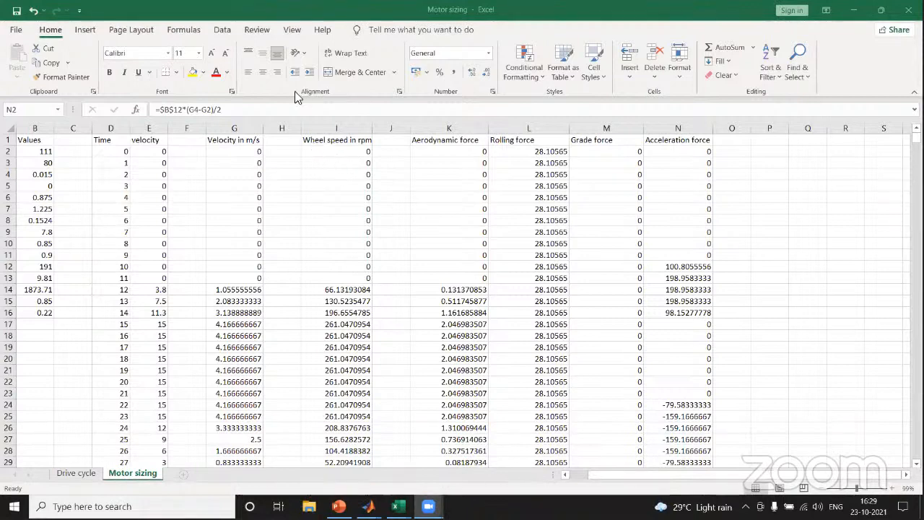
Step: Select the wheel speed formula in I2, annotate it as V×60 over 2π×Rw, circle it, and clear the annotations
{"action": "left_click", "coordinate": [346, 153]}
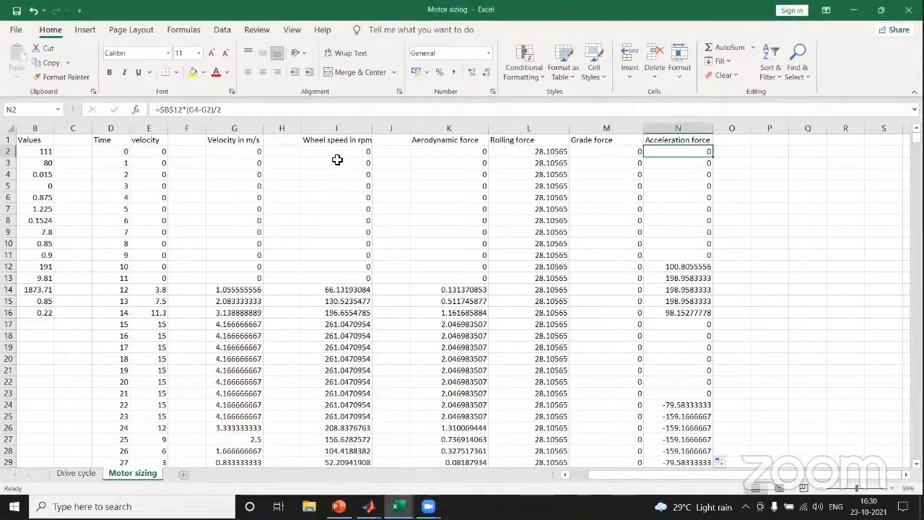
{"action": "left_click", "coordinate": [350, 151]}
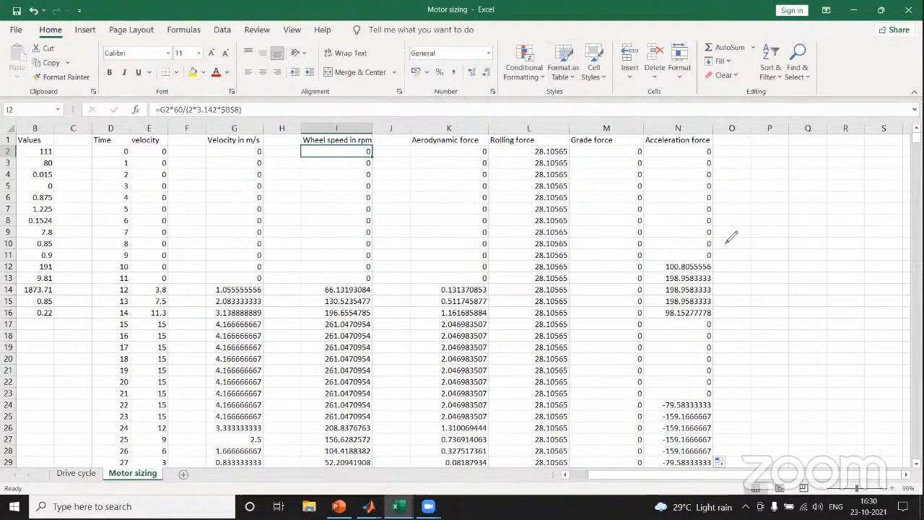
{"action": "left_click_drag", "start_coordinate": [725, 243], "coordinate": [749, 236]}
{"action": "left_click_drag", "start_coordinate": [720, 266], "coordinate": [749, 263]}
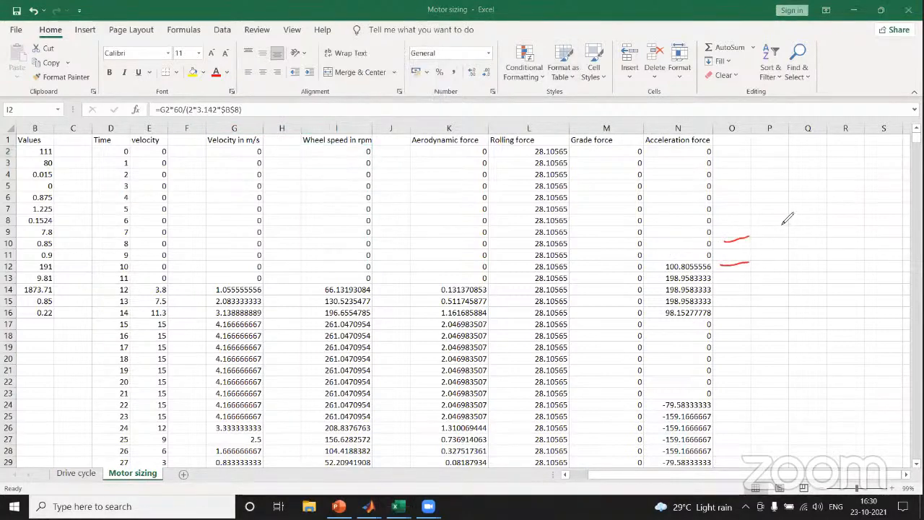
{"action": "mouse_move", "coordinate": [771, 214]}
{"action": "left_mouse_down"}
{"action": "mouse_move", "coordinate": [793, 256]}
{"action": "mouse_move", "coordinate": [816, 226]}
{"action": "left_mouse_up"}
{"action": "mouse_move", "coordinate": [827, 247]}
{"action": "left_mouse_down"}
{"action": "mouse_move", "coordinate": [854, 215]}
{"action": "mouse_move", "coordinate": [850, 244]}
{"action": "left_mouse_up"}
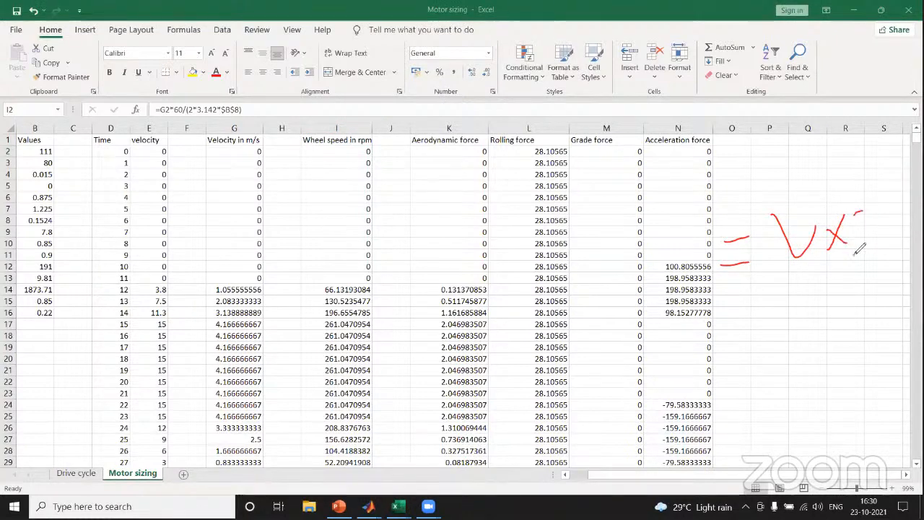
{"action": "mouse_move", "coordinate": [863, 211]}
{"action": "left_mouse_down"}
{"action": "mouse_move", "coordinate": [859, 238]}
{"action": "mouse_move", "coordinate": [874, 225]}
{"action": "left_mouse_up"}
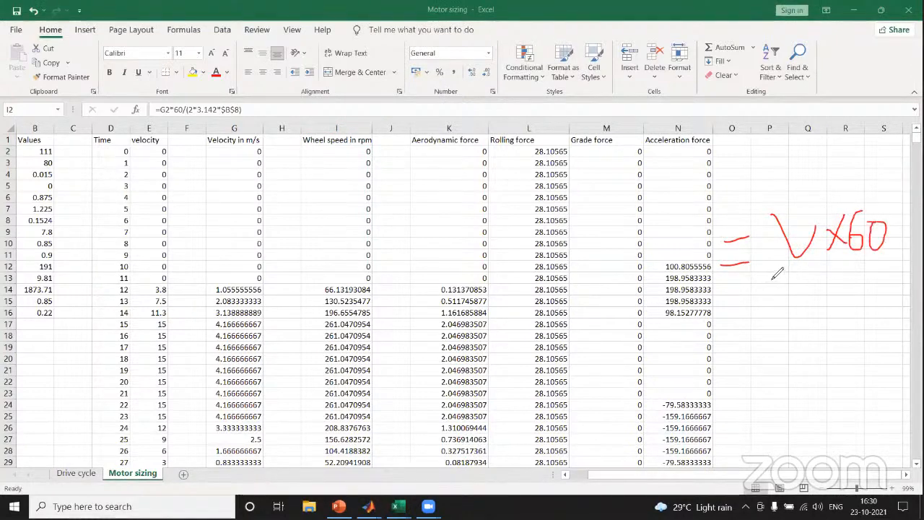
{"action": "left_click_drag", "start_coordinate": [767, 275], "coordinate": [893, 263]}
{"action": "mouse_move", "coordinate": [771, 293]}
{"action": "left_mouse_down"}
{"action": "mouse_move", "coordinate": [802, 322]}
{"action": "mouse_move", "coordinate": [836, 288]}
{"action": "mouse_move", "coordinate": [852, 309]}
{"action": "mouse_move", "coordinate": [875, 310]}
{"action": "mouse_move", "coordinate": [857, 312]}
{"action": "mouse_move", "coordinate": [886, 270]}
{"action": "mouse_move", "coordinate": [882, 290]}
{"action": "mouse_move", "coordinate": [909, 310]}
{"action": "left_mouse_up"}
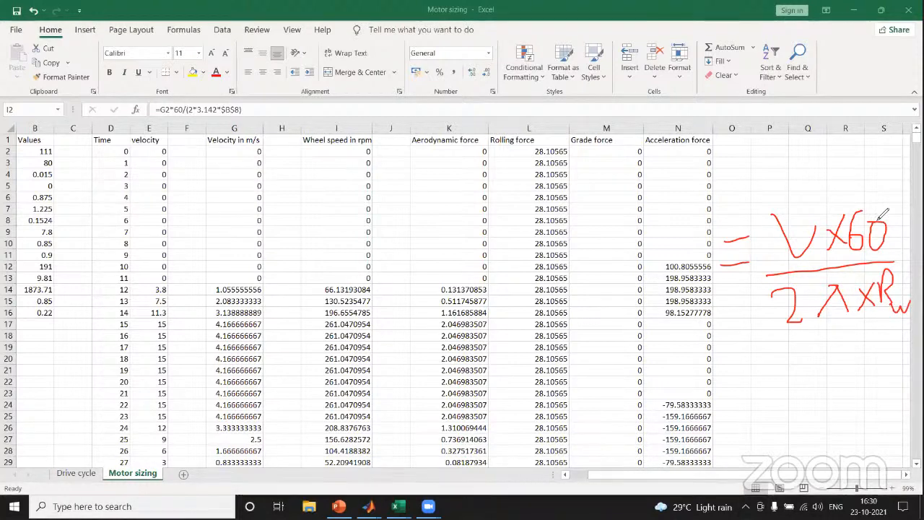
{"action": "mouse_move", "coordinate": [888, 207]}
{"action": "left_mouse_down"}
{"action": "mouse_move", "coordinate": [675, 318]}
{"action": "mouse_move", "coordinate": [856, 179]}
{"action": "left_mouse_up"}
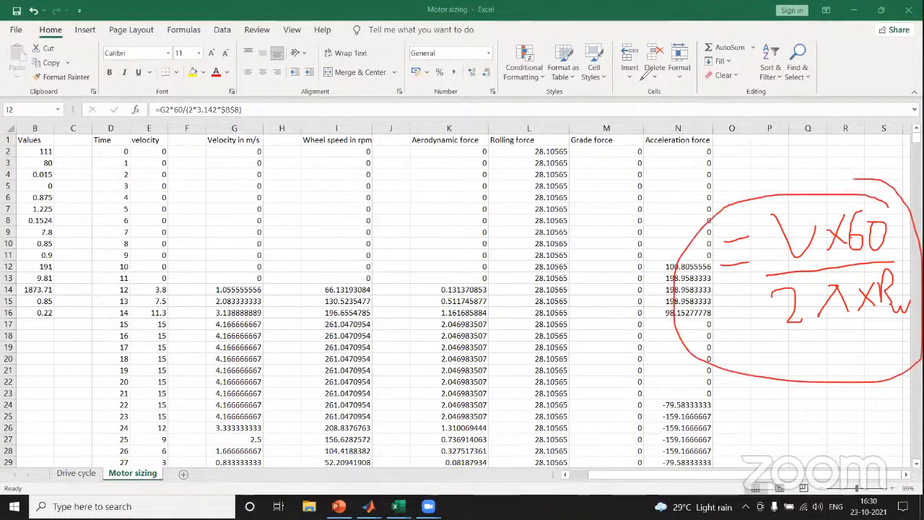
{"action": "left_click", "coordinate": [533, 125]}
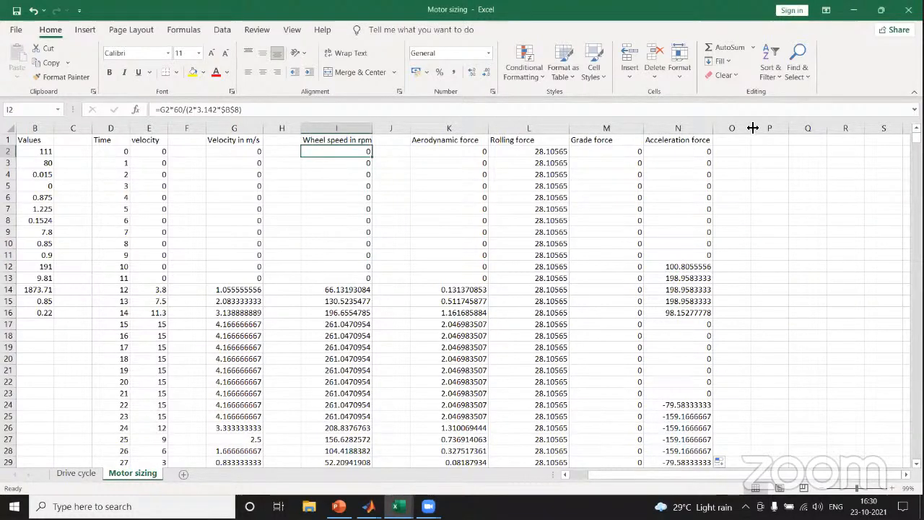
Step: Widen column O to about 16.00 and enter the header "Total tractive force" in O1
{"action": "left_click_drag", "start_coordinate": [751, 128], "coordinate": [785, 128]}
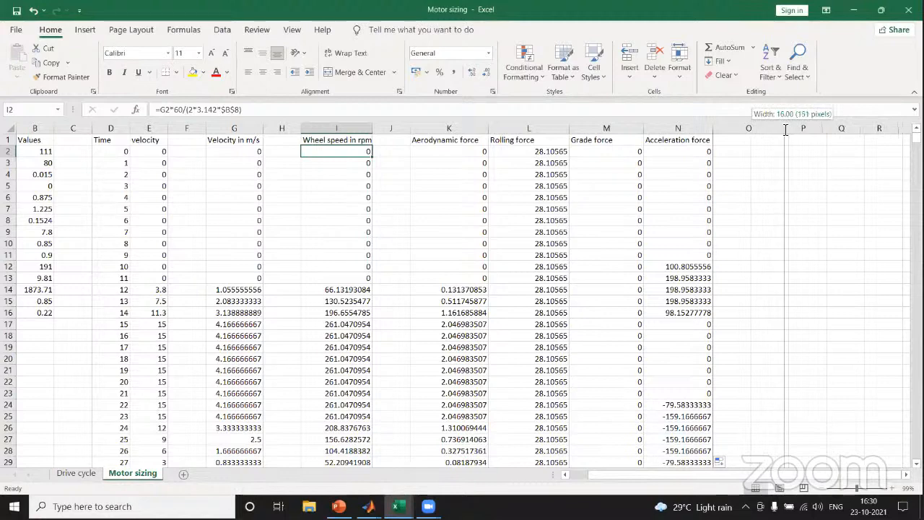
{"action": "double_click", "coordinate": [742, 142]}
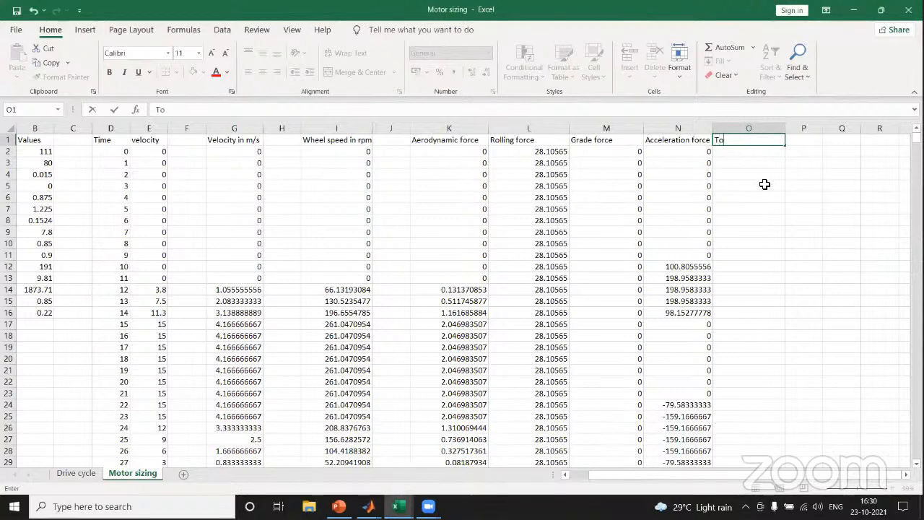
{"action": "type", "text": "tal tract"}
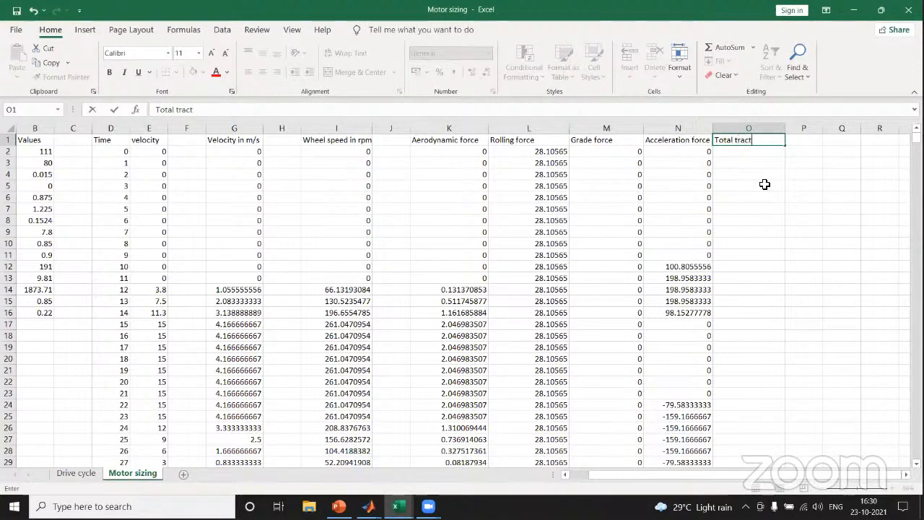
{"action": "type", "text": "ive for"}
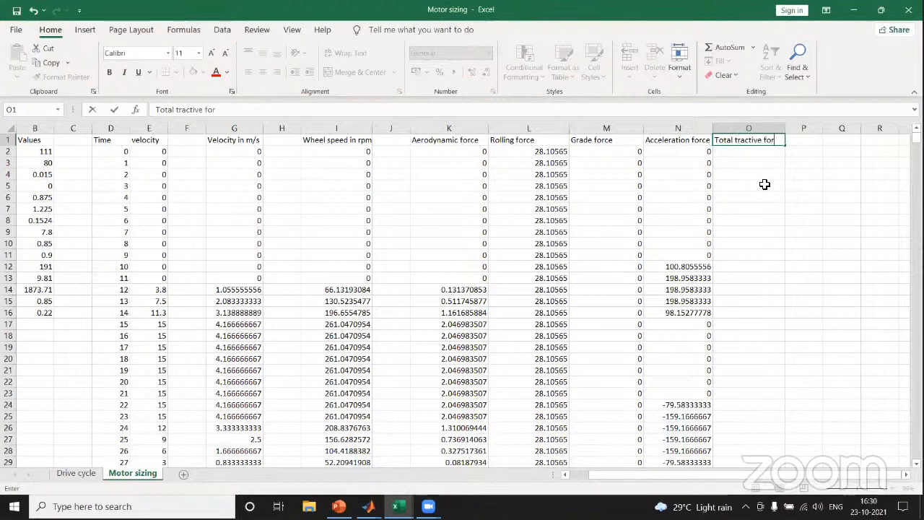
{"action": "type", "text": "ce"}
{"action": "left_click", "coordinate": [748, 188]}
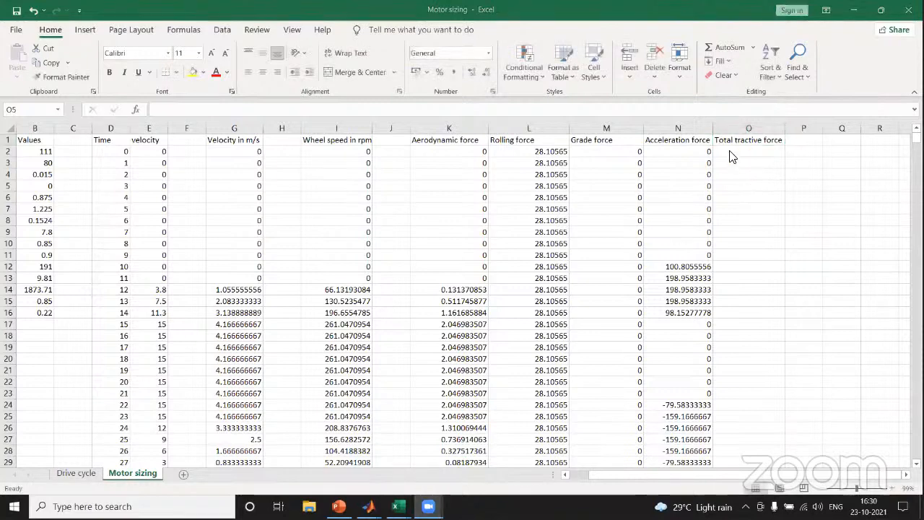
Step: Enter the formula =K2+L2+M2+N2 in O2 to sum the aerodynamic, rolling, grade and acceleration forces
{"action": "left_click", "coordinate": [730, 151]}
{"action": "left_click", "coordinate": [737, 151]}
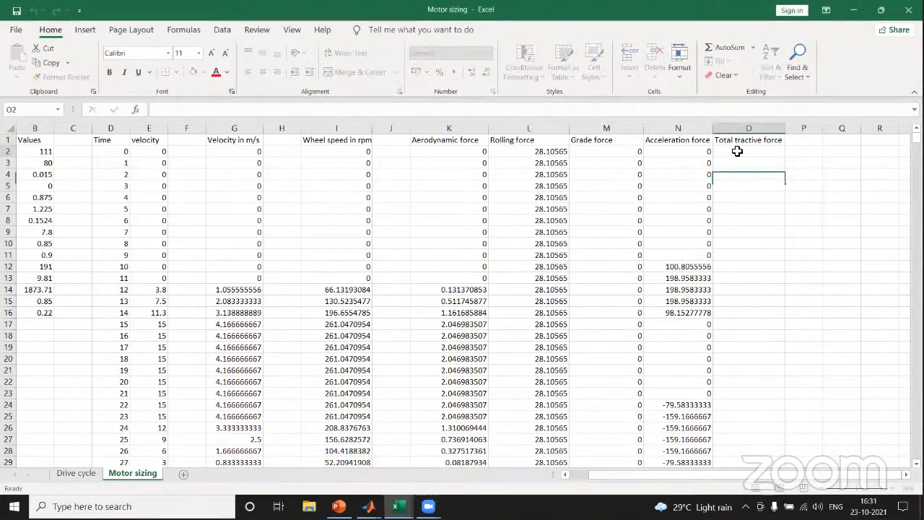
{"action": "double_click", "coordinate": [739, 152]}
{"action": "type", "text": "="}
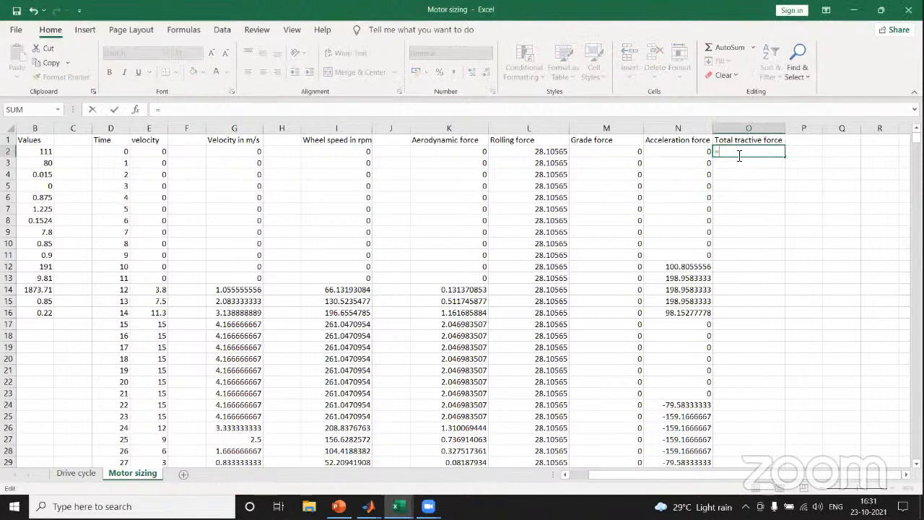
{"action": "left_click", "coordinate": [466, 151]}
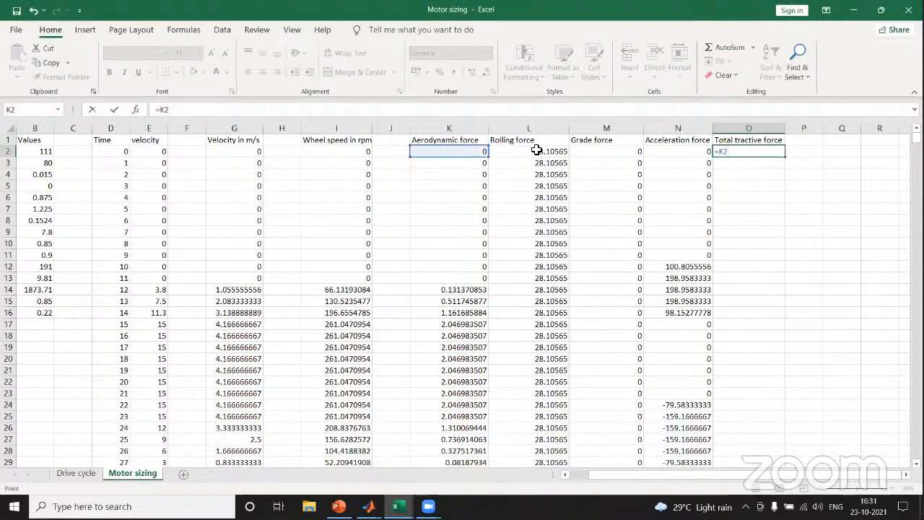
{"action": "type", "text": "+"}
{"action": "left_click", "coordinate": [530, 151]}
{"action": "type", "text": "+"}
{"action": "key", "text": "Return"}
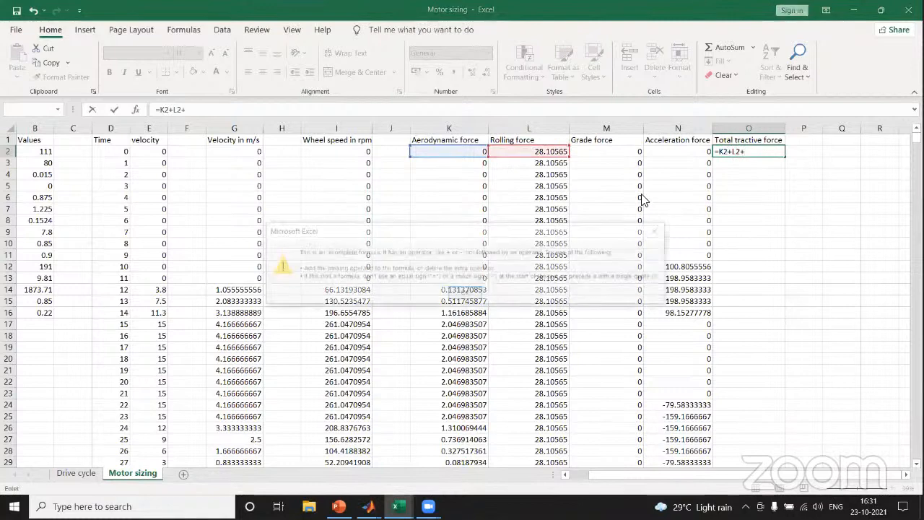
{"action": "key", "text": "Return"}
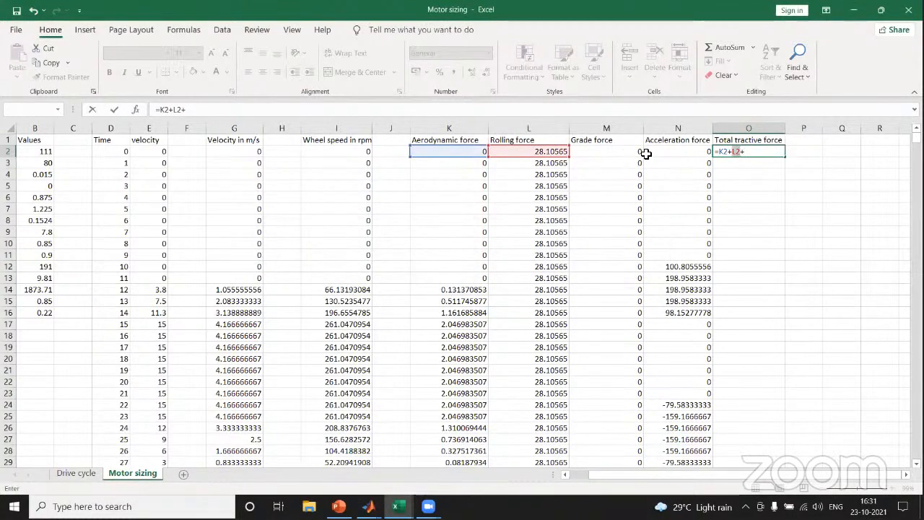
{"action": "left_click", "coordinate": [739, 151]}
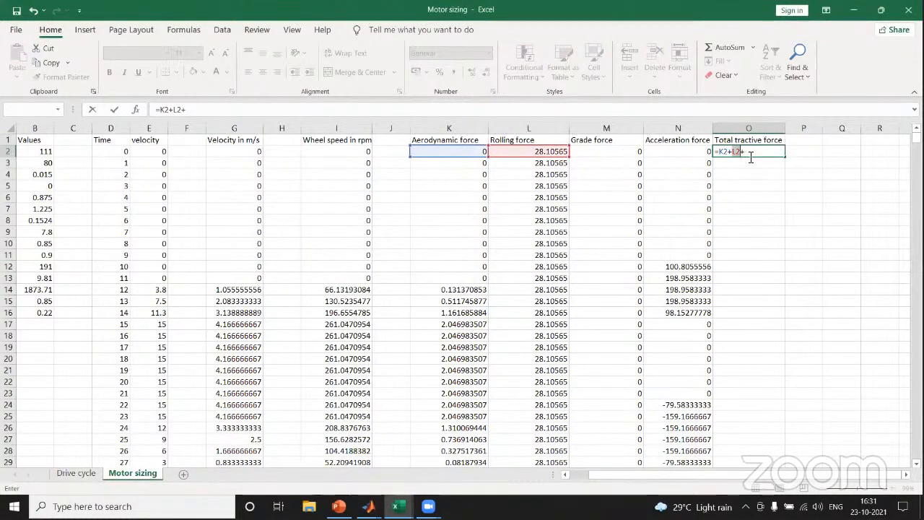
{"action": "left_click", "coordinate": [629, 155]}
{"action": "type", "text": "+"}
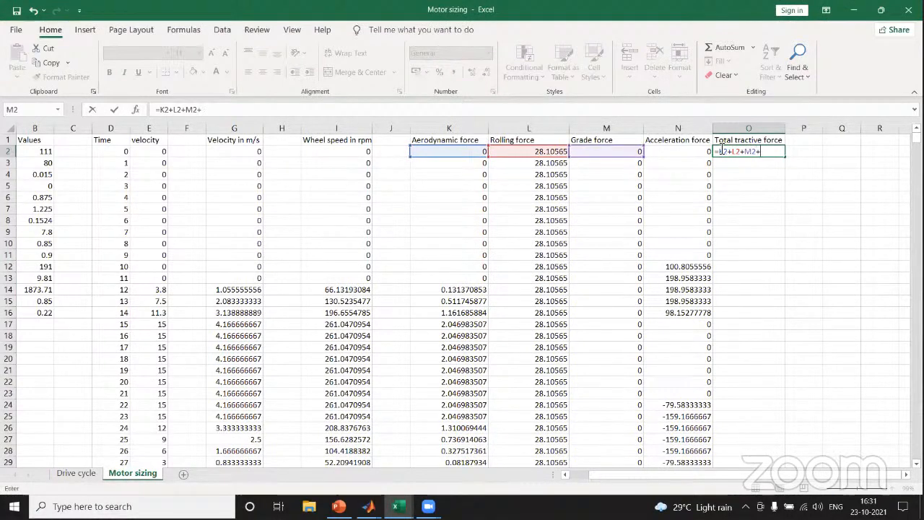
{"action": "left_click", "coordinate": [679, 156]}
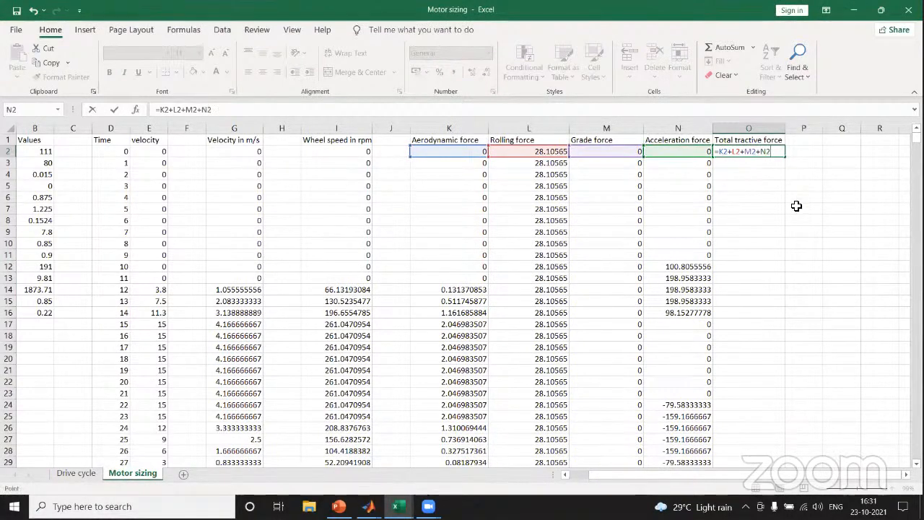
{"action": "key", "text": "Return"}
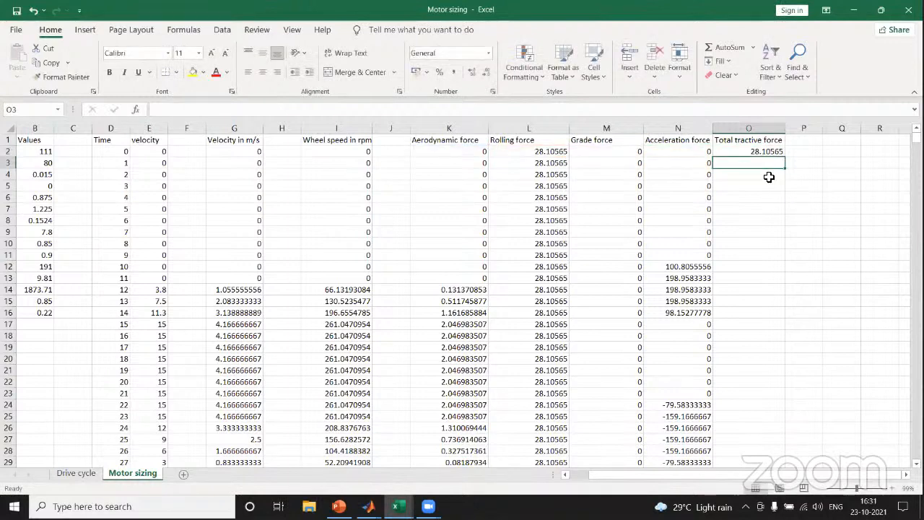
Step: Fill the total tractive force formula from O2 down column O to the last drive cycle row, 1182
{"action": "left_click", "coordinate": [754, 150]}
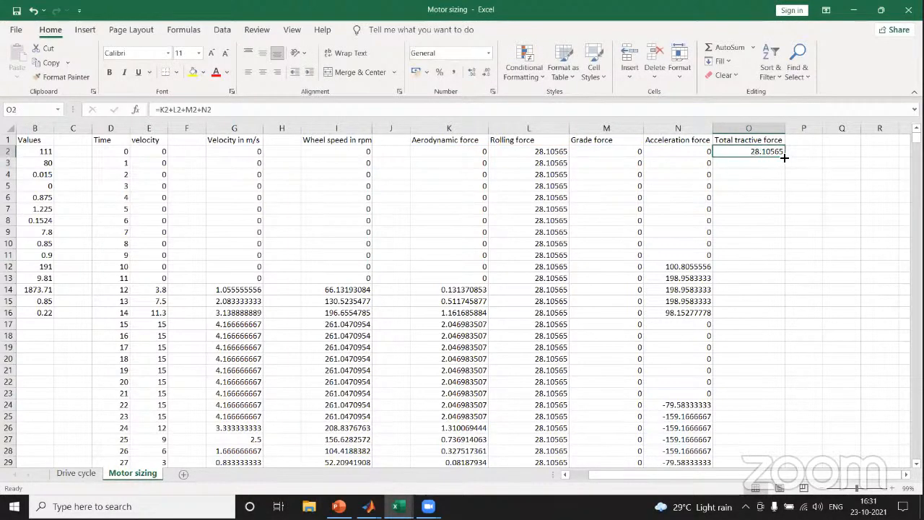
{"action": "left_click_drag", "start_coordinate": [784, 156], "coordinate": [784, 398]}
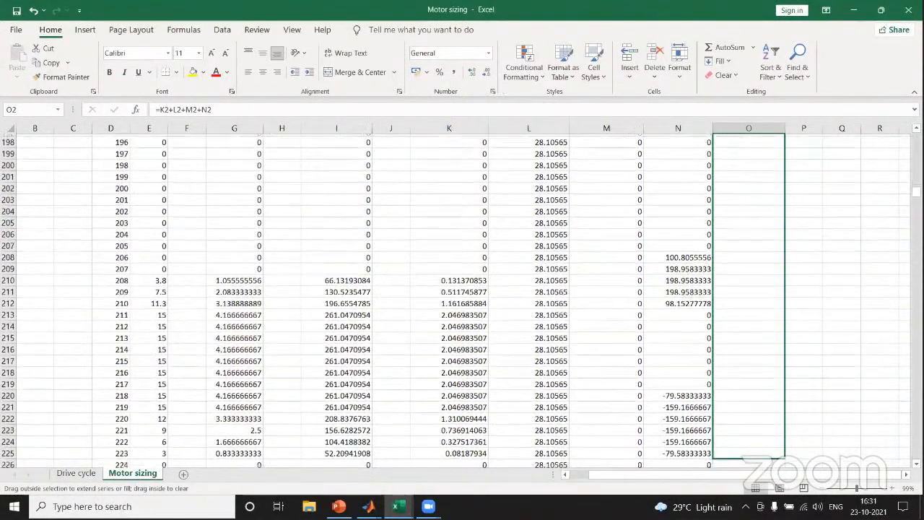
{"action": "left_click_drag", "start_coordinate": [787, 462], "coordinate": [784, 423]}
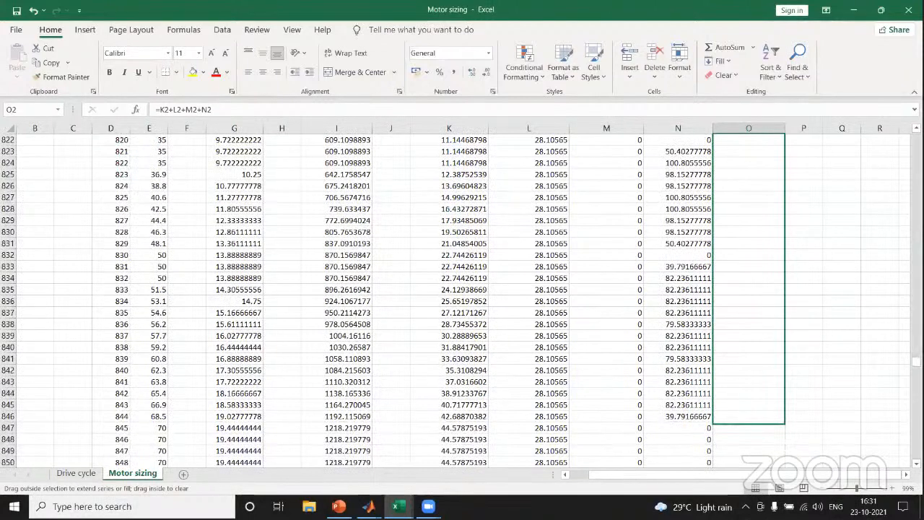
{"action": "left_click_drag", "start_coordinate": [784, 423], "coordinate": [895, 448]}
{"action": "scroll", "coordinate": [827, 189], "scroll_direction": "up", "scroll_amount": 20}
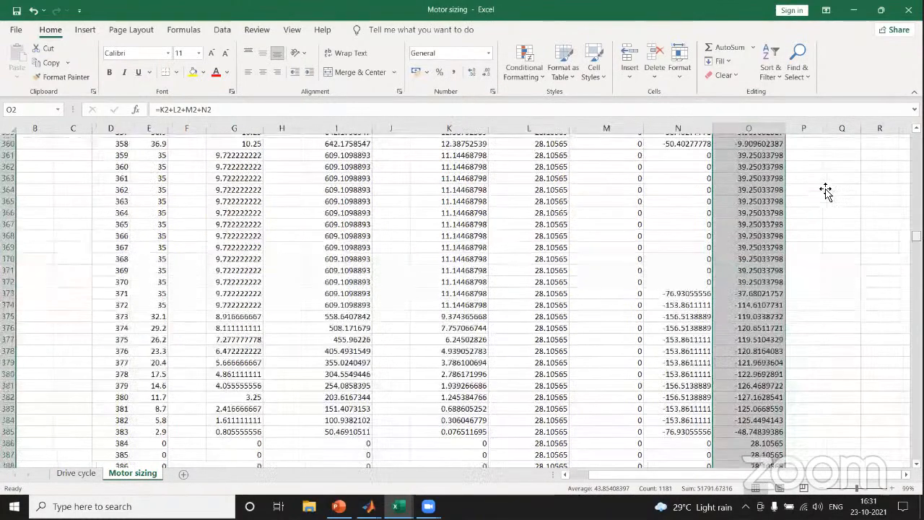
{"action": "scroll", "coordinate": [825, 190], "scroll_direction": "up", "scroll_amount": 20}
{"action": "left_click", "coordinate": [838, 186]}
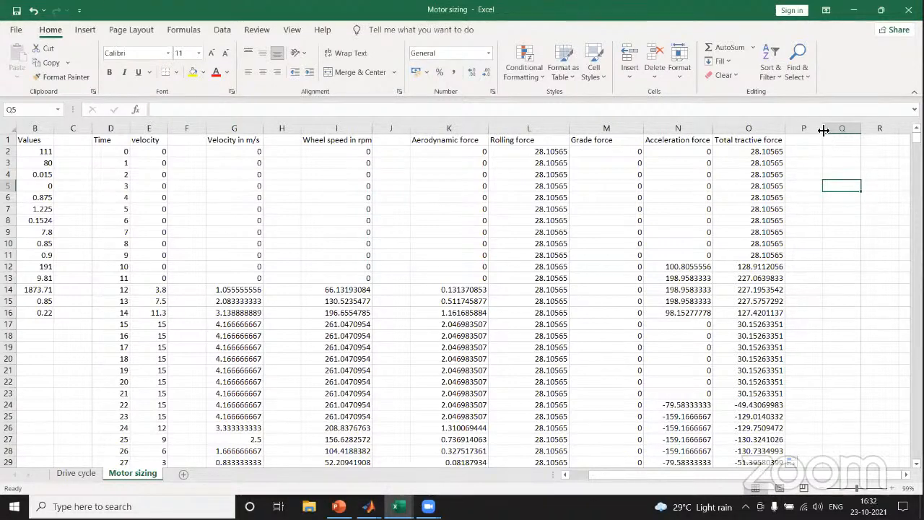
Step: Widen column P and enter the header "Wheel torque" in P1
{"action": "left_click_drag", "start_coordinate": [823, 129], "coordinate": [845, 130]}
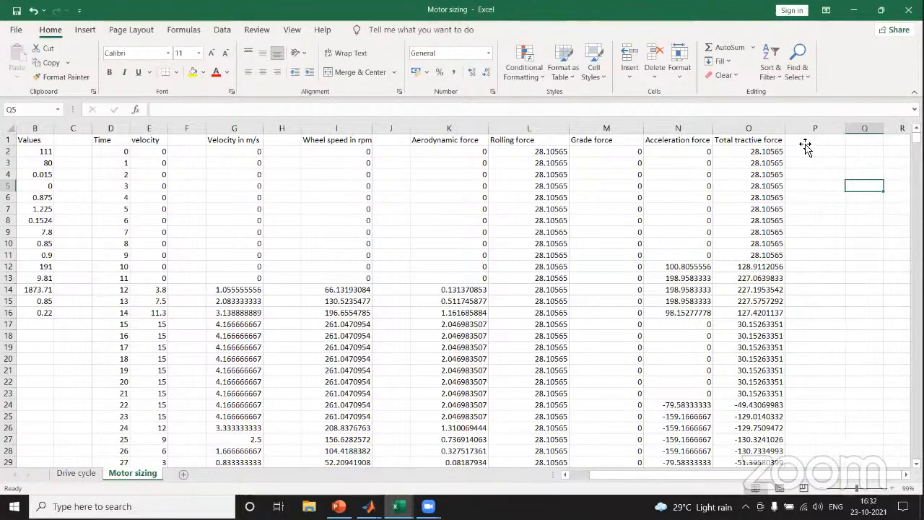
{"action": "left_click", "coordinate": [806, 140]}
{"action": "type", "text": "Wheel tor"}
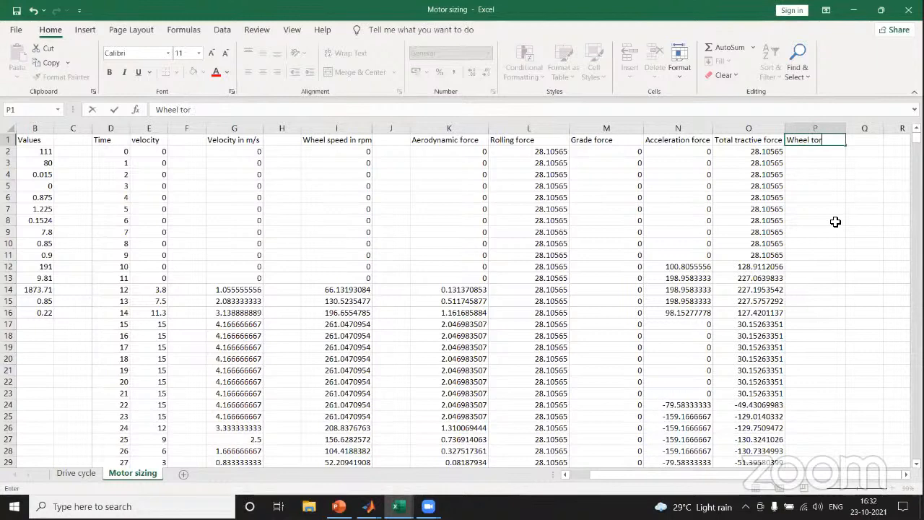
{"action": "type", "text": "que"}
Step: Enter the formula =O2*$B$8 in P2, multiplying total tractive force by the fixed wheel radius
{"action": "left_click", "coordinate": [810, 154]}
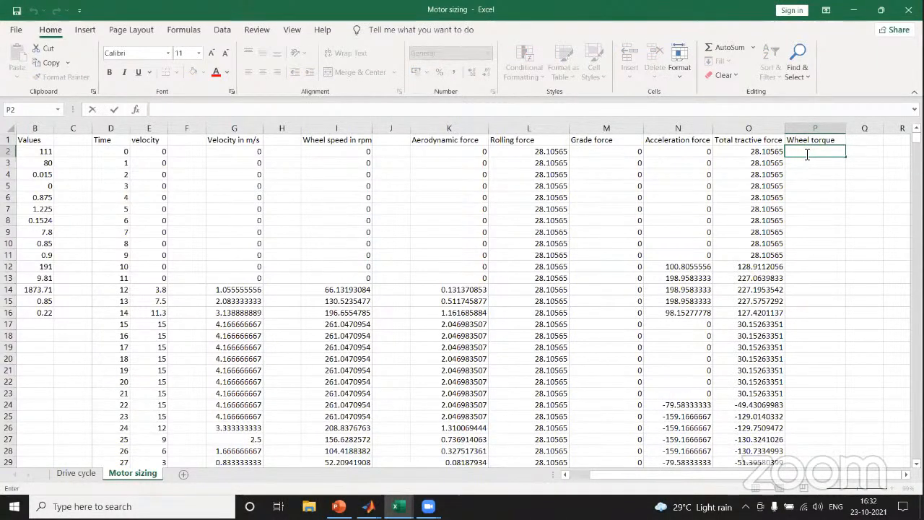
{"action": "type", "text": "="}
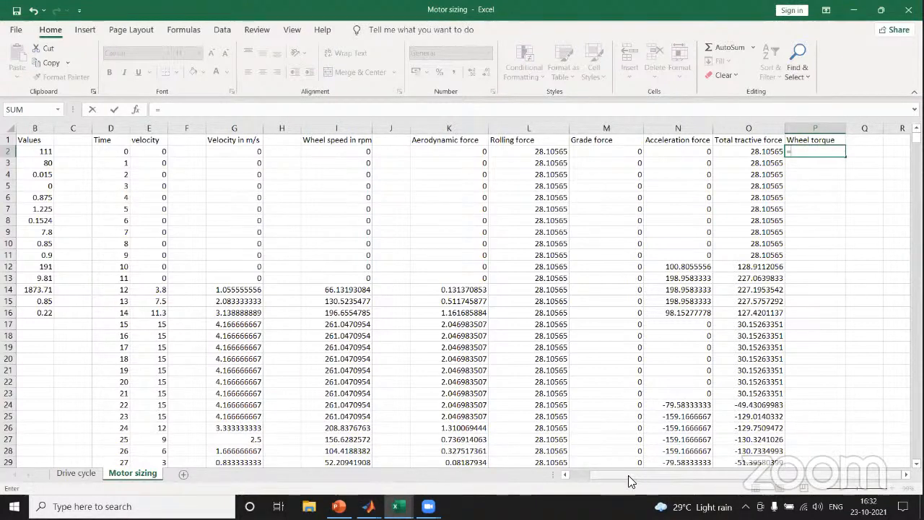
{"action": "left_click_drag", "start_coordinate": [628, 475], "coordinate": [570, 475]}
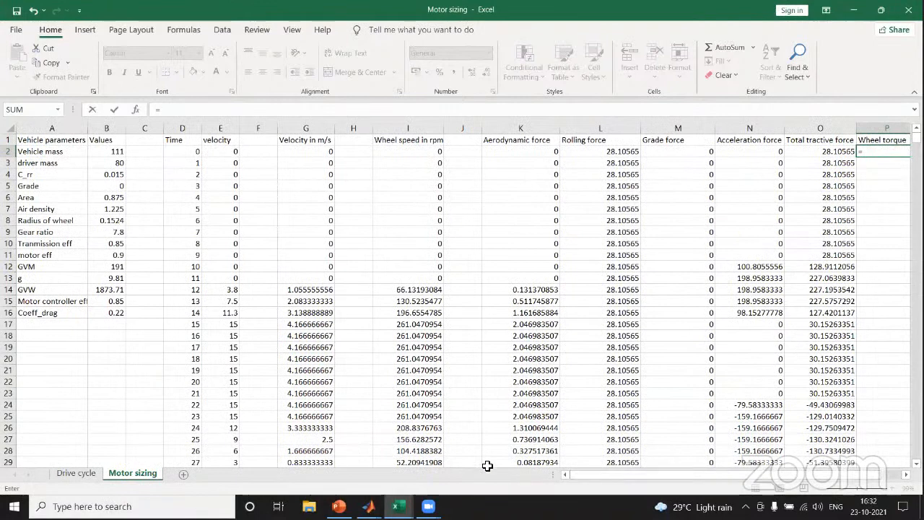
{"action": "left_click_drag", "start_coordinate": [635, 475], "coordinate": [658, 475]}
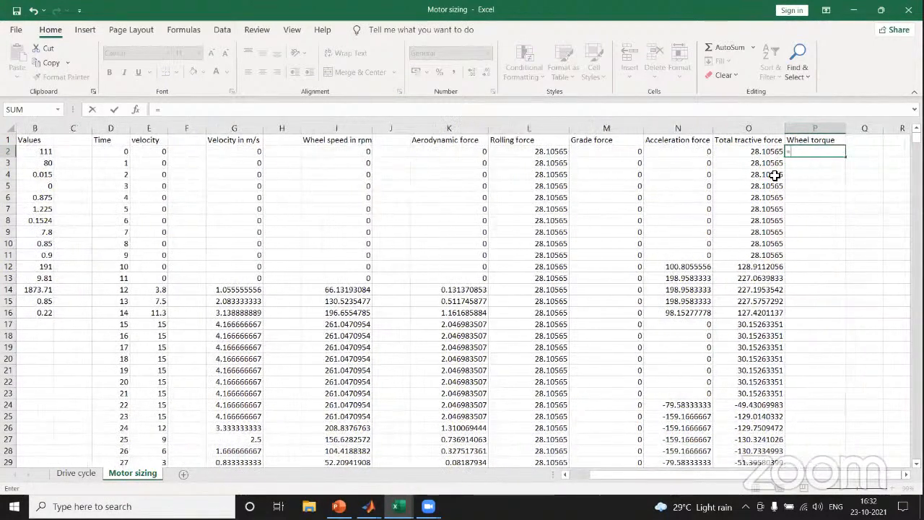
{"action": "left_click", "coordinate": [766, 152]}
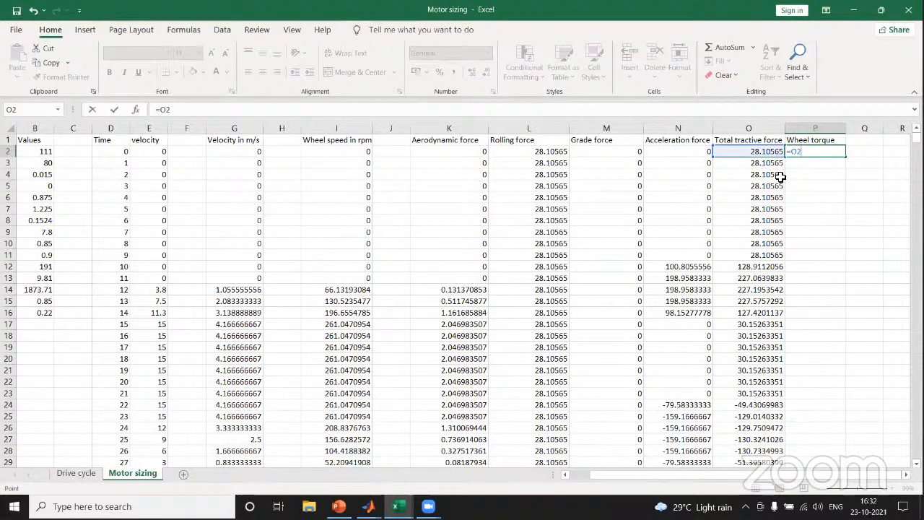
{"action": "type", "text": "*"}
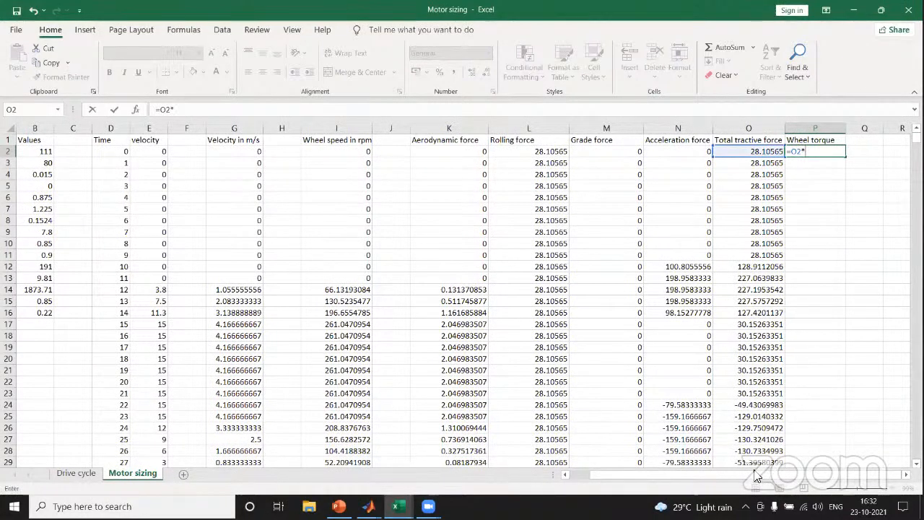
{"action": "left_click", "coordinate": [46, 221]}
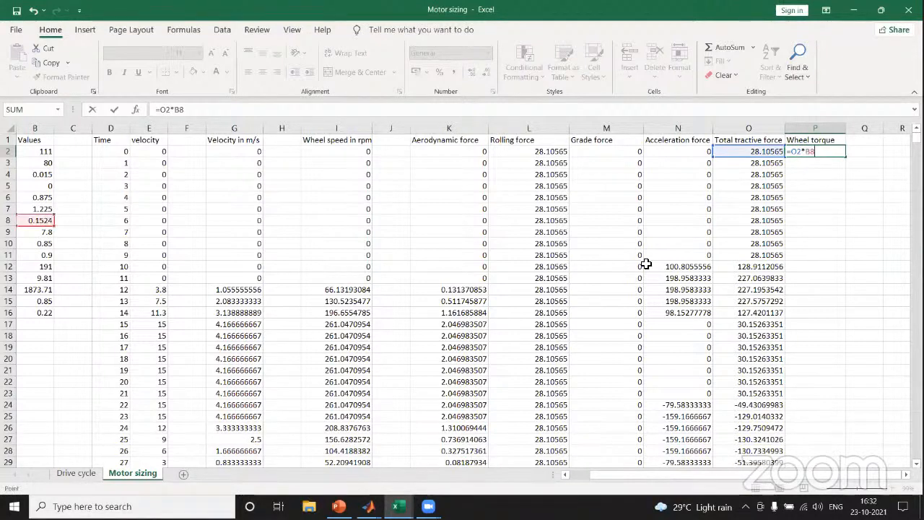
{"action": "left_click", "coordinate": [807, 152]}
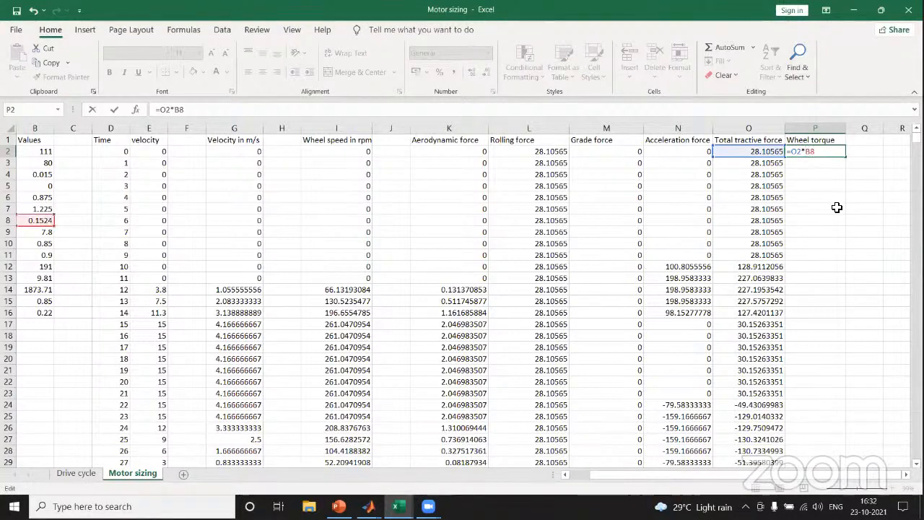
{"action": "type", "text": "$B"}
{"action": "type", "text": "$"}
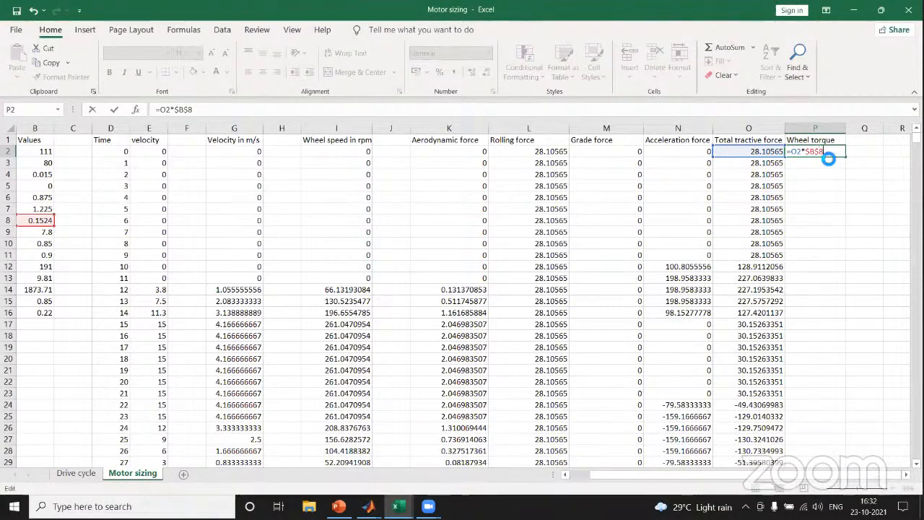
{"action": "key", "text": "Return"}
Step: Fill the wheel torque formula from P2 down column P to row 1182
{"action": "left_click", "coordinate": [821, 152]}
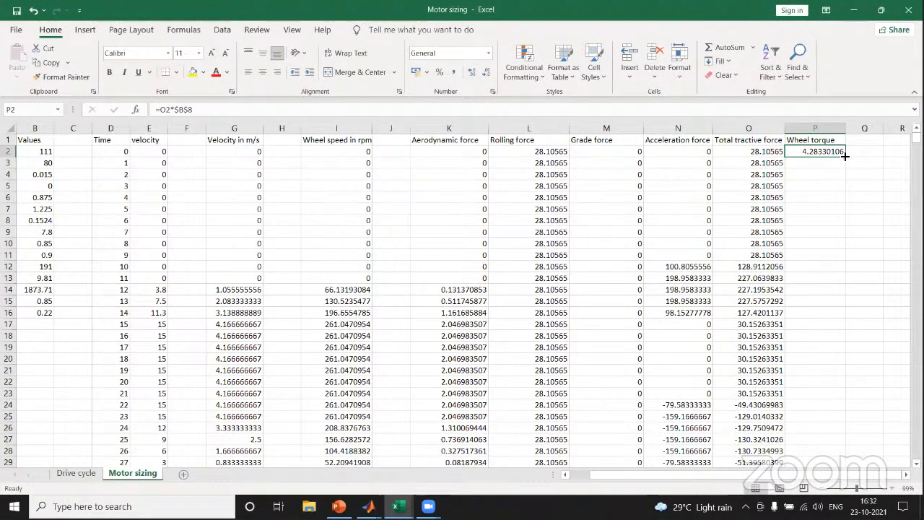
{"action": "left_click_drag", "start_coordinate": [845, 159], "coordinate": [838, 441]}
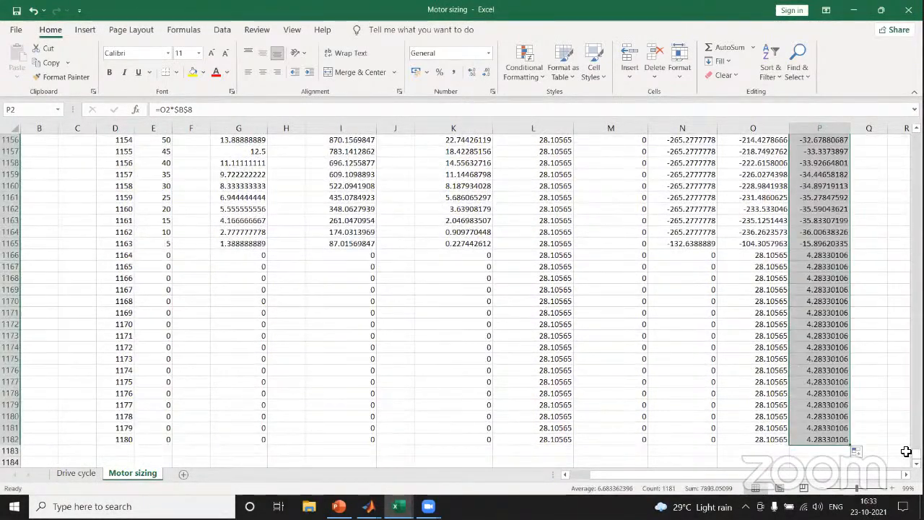
{"action": "scroll", "coordinate": [906, 451], "scroll_direction": "up", "scroll_amount": 1}
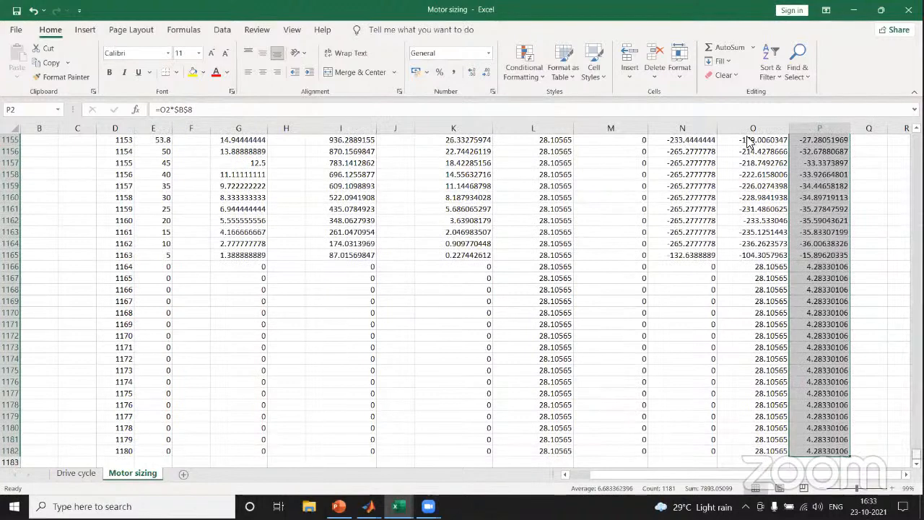
{"action": "scroll", "coordinate": [749, 142], "scroll_direction": "up", "scroll_amount": 20}
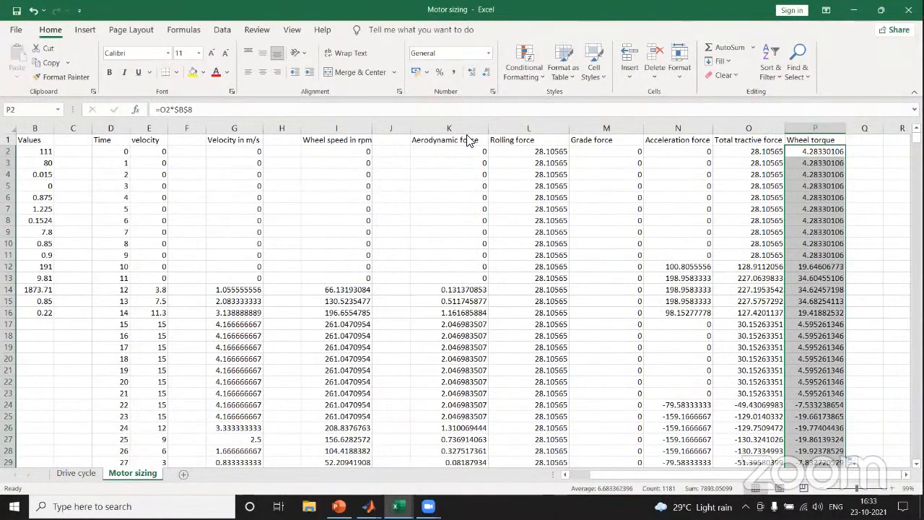
Step: Circle the "Wheel speed in rpm" and "Wheel torque" headers with the annotation pen, and clear the annotations
{"action": "left_click", "coordinate": [469, 140]}
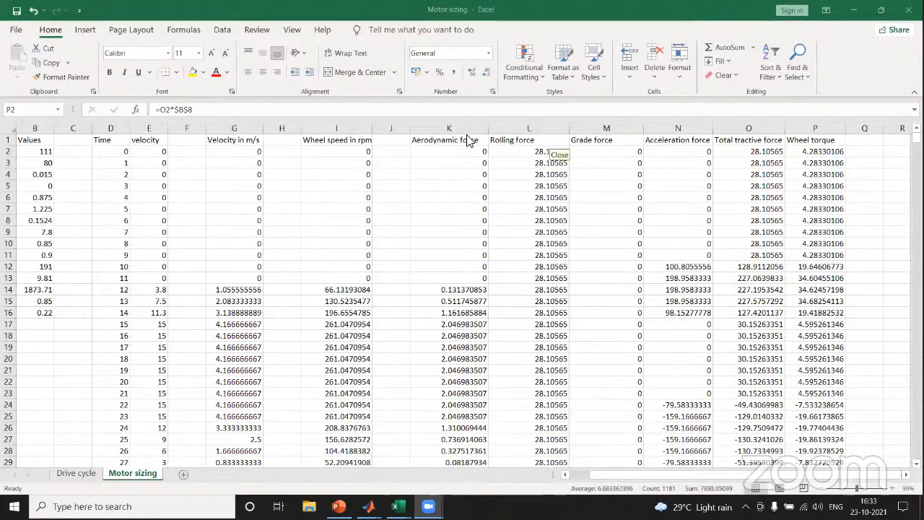
{"action": "key", "text": "ctrl+shift+Down"}
{"action": "left_click", "coordinate": [870, 144]}
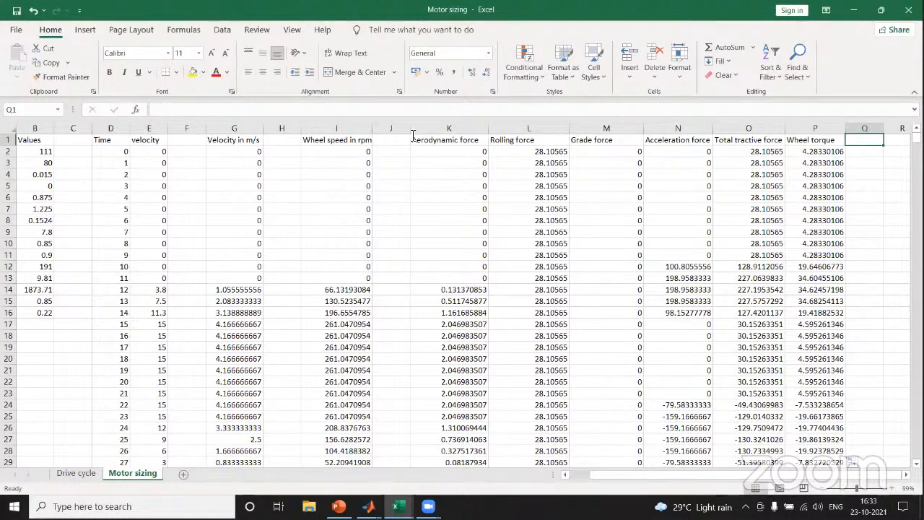
{"action": "left_click", "coordinate": [365, 65]}
{"action": "mouse_move", "coordinate": [376, 144]}
{"action": "left_mouse_down"}
{"action": "mouse_move", "coordinate": [294, 132]}
{"action": "mouse_move", "coordinate": [390, 160]}
{"action": "mouse_move", "coordinate": [376, 141]}
{"action": "left_mouse_up"}
{"action": "mouse_move", "coordinate": [838, 138]}
{"action": "left_mouse_down"}
{"action": "mouse_move", "coordinate": [785, 141]}
{"action": "mouse_move", "coordinate": [846, 148]}
{"action": "mouse_move", "coordinate": [837, 138]}
{"action": "left_mouse_up"}
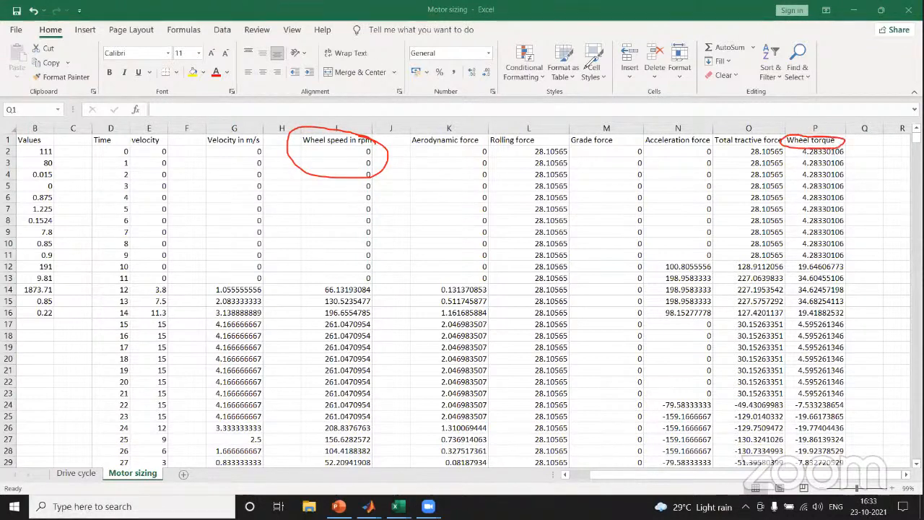
{"action": "left_click", "coordinate": [585, 68]}
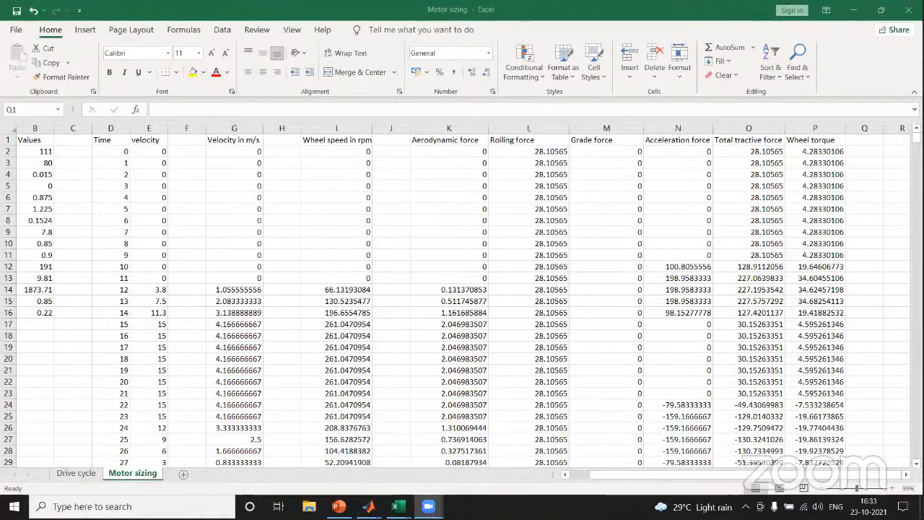
Step: Enter the header "Motor torque" in cell Q1
{"action": "left_click", "coordinate": [862, 141]}
{"action": "double_click", "coordinate": [862, 140]}
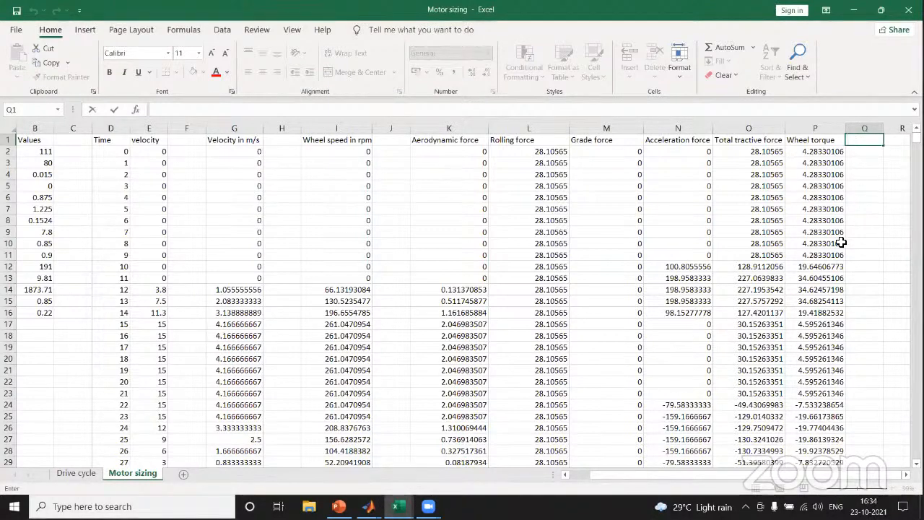
{"action": "scroll", "coordinate": [841, 243], "scroll_direction": "down", "scroll_amount": 11}
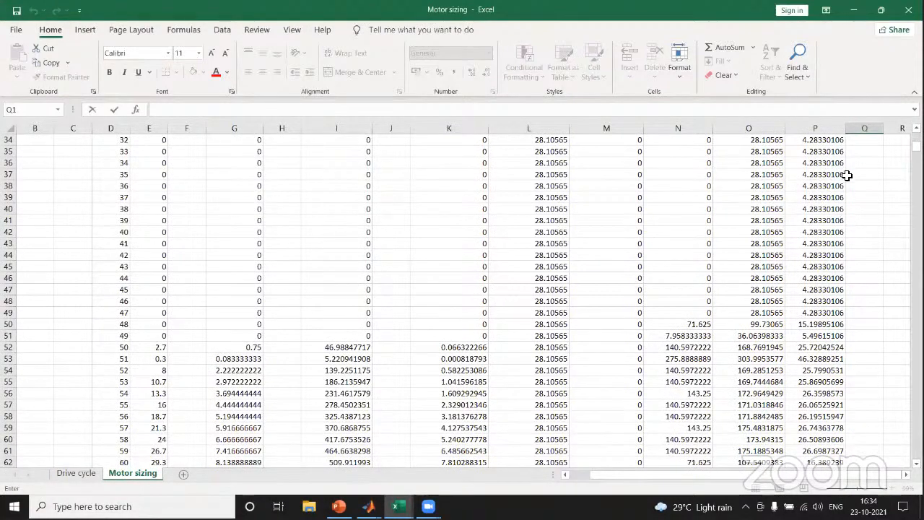
{"action": "scroll", "coordinate": [847, 176], "scroll_direction": "up", "scroll_amount": 11}
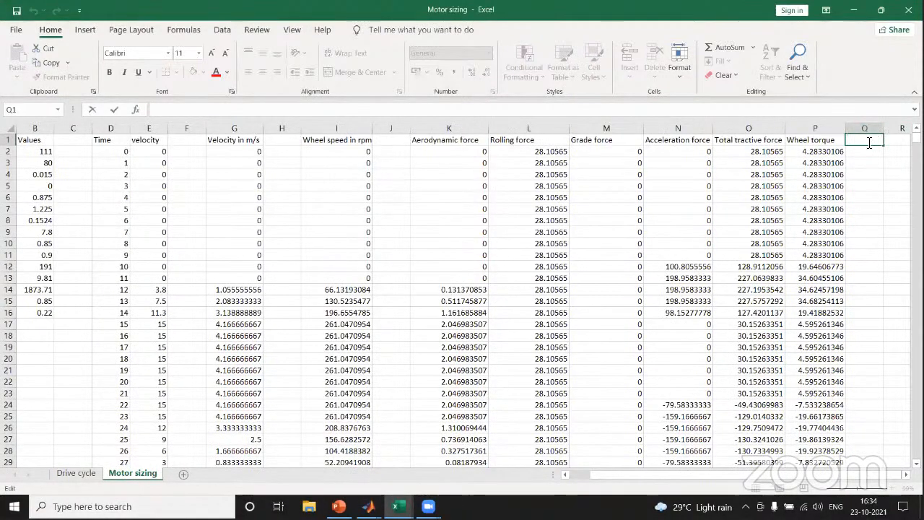
{"action": "type", "text": "Motor torque"}
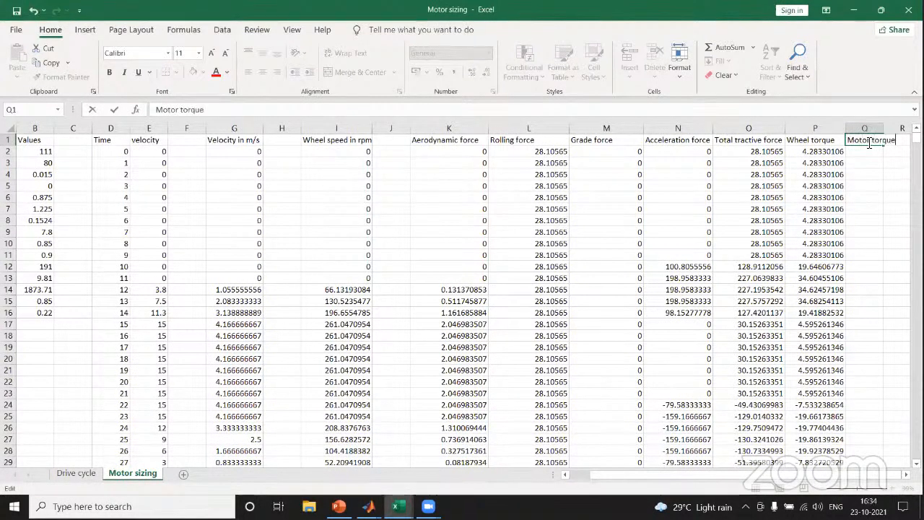
{"action": "left_click", "coordinate": [880, 182]}
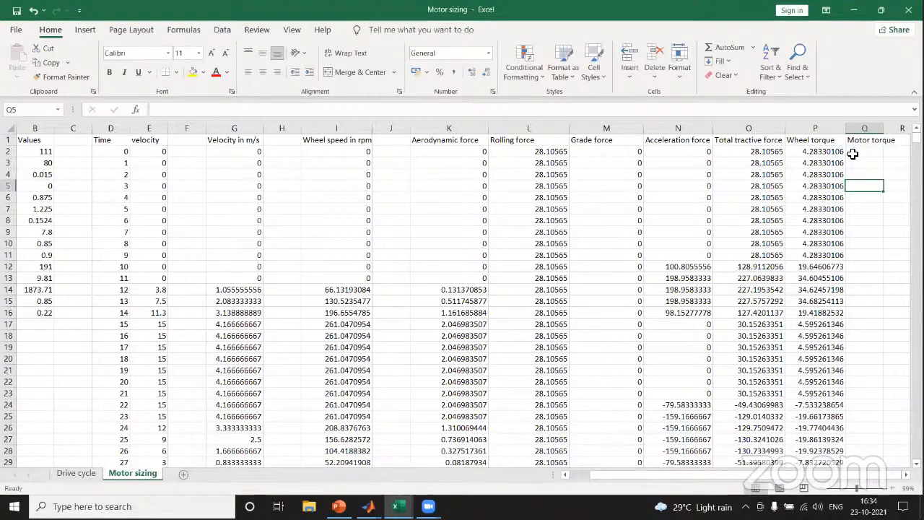
Step: Handwrite the motor torque relation, WT divided by GR times efficiency, over the sheet with the annotation pen, and clear the annotations
{"action": "left_click", "coordinate": [854, 154]}
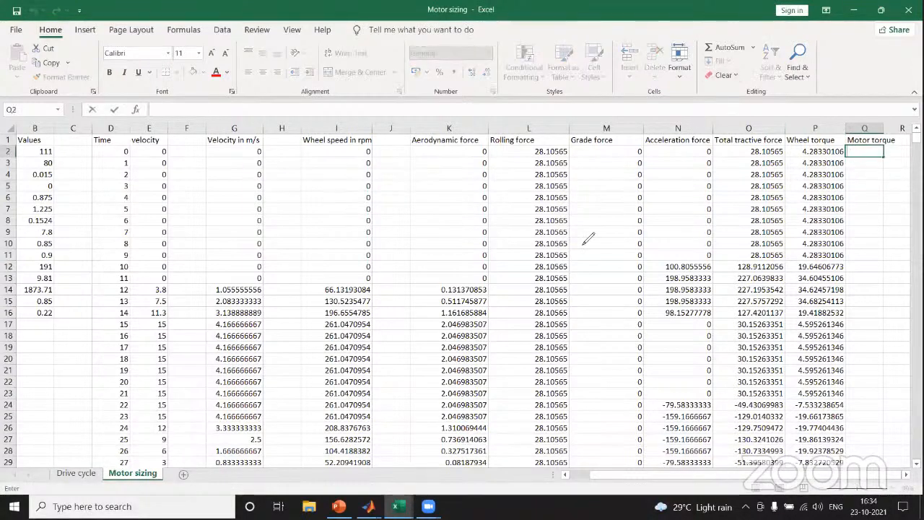
{"action": "mouse_move", "coordinate": [575, 226]}
{"action": "left_mouse_down"}
{"action": "mouse_move", "coordinate": [607, 221]}
{"action": "mouse_move", "coordinate": [612, 240]}
{"action": "left_mouse_up"}
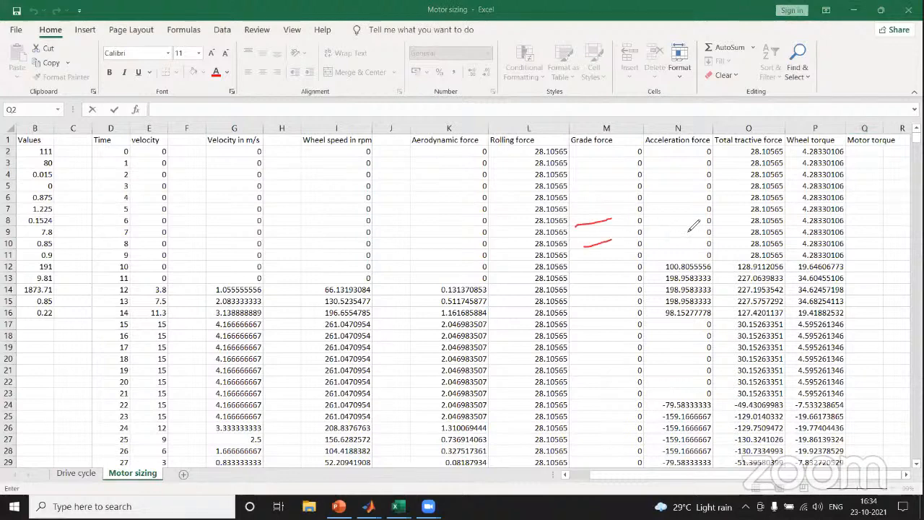
{"action": "mouse_move", "coordinate": [650, 192]}
{"action": "left_mouse_down"}
{"action": "mouse_move", "coordinate": [663, 216]}
{"action": "mouse_move", "coordinate": [695, 178]}
{"action": "mouse_move", "coordinate": [726, 172]}
{"action": "mouse_move", "coordinate": [719, 210]}
{"action": "mouse_move", "coordinate": [648, 243]}
{"action": "mouse_move", "coordinate": [681, 270]}
{"action": "mouse_move", "coordinate": [704, 265]}
{"action": "mouse_move", "coordinate": [713, 236]}
{"action": "mouse_move", "coordinate": [743, 245]}
{"action": "left_mouse_up"}
{"action": "left_click_drag", "start_coordinate": [744, 229], "coordinate": [731, 256]}
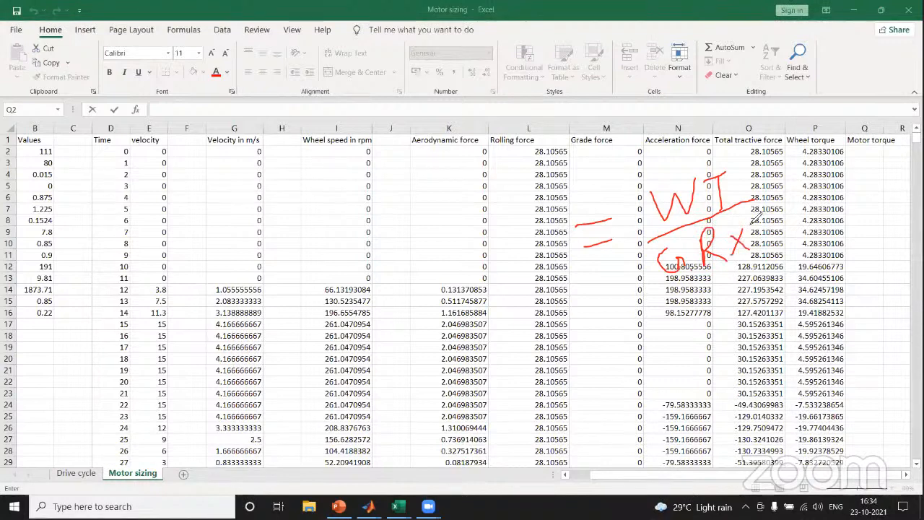
{"action": "mouse_move", "coordinate": [751, 217]}
{"action": "left_mouse_down"}
{"action": "mouse_move", "coordinate": [790, 207]}
{"action": "mouse_move", "coordinate": [765, 238]}
{"action": "mouse_move", "coordinate": [793, 219]}
{"action": "mouse_move", "coordinate": [816, 231]}
{"action": "left_mouse_up"}
{"action": "mouse_move", "coordinate": [840, 189]}
{"action": "left_mouse_down"}
{"action": "mouse_move", "coordinate": [827, 233]}
{"action": "mouse_move", "coordinate": [842, 218]}
{"action": "mouse_move", "coordinate": [847, 231]}
{"action": "mouse_move", "coordinate": [864, 203]}
{"action": "left_mouse_up"}
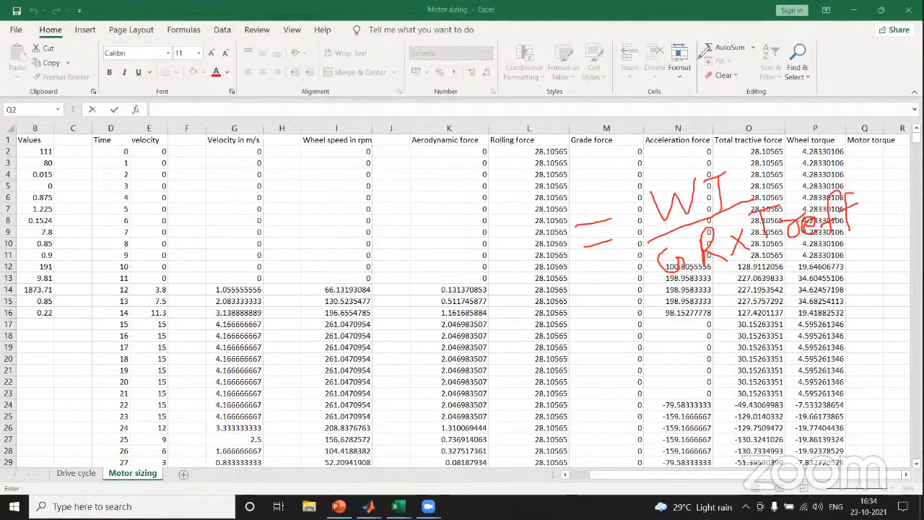
{"action": "left_click", "coordinate": [645, 33]}
{"action": "left_click", "coordinate": [882, 178]}
{"action": "left_click", "coordinate": [690, 36]}
Step: Enter the formula =P2/($B$9*$B$10) in Q2, dividing wheel torque by the product of the two fixed values
{"action": "left_click", "coordinate": [859, 151]}
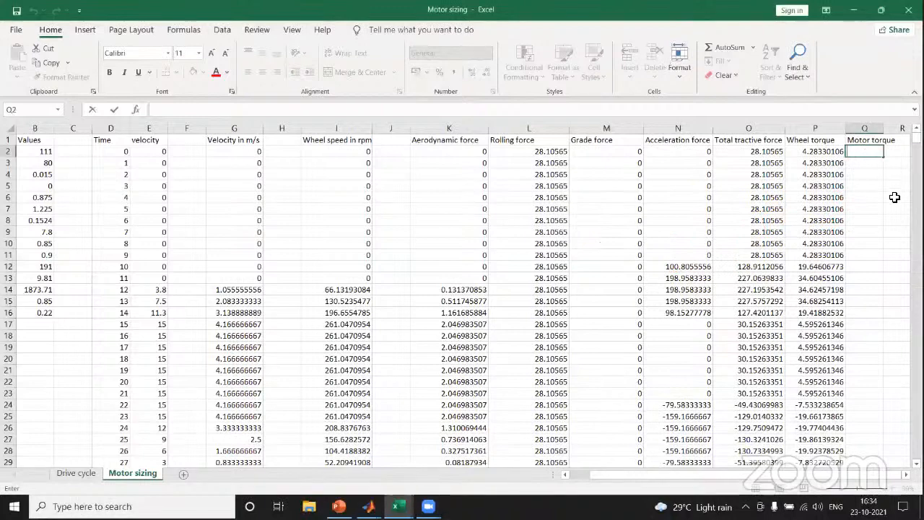
{"action": "type", "text": "="}
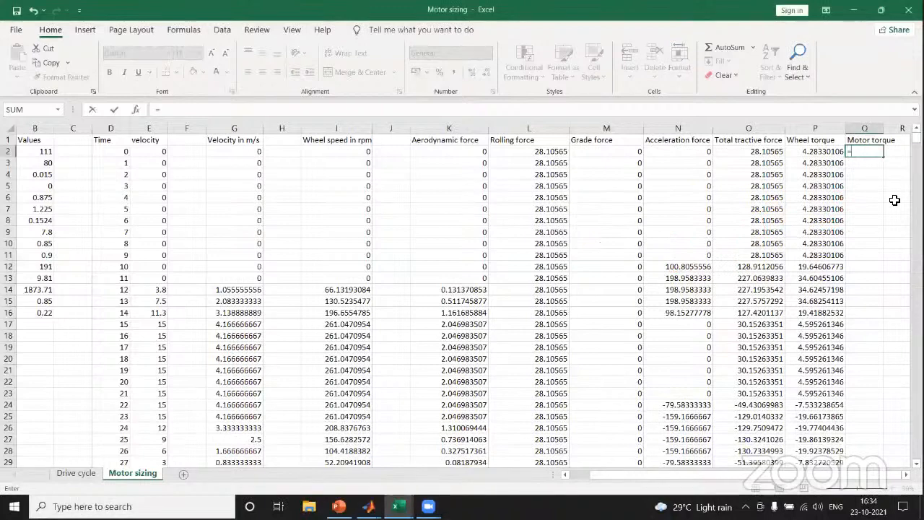
{"action": "left_click", "coordinate": [821, 153]}
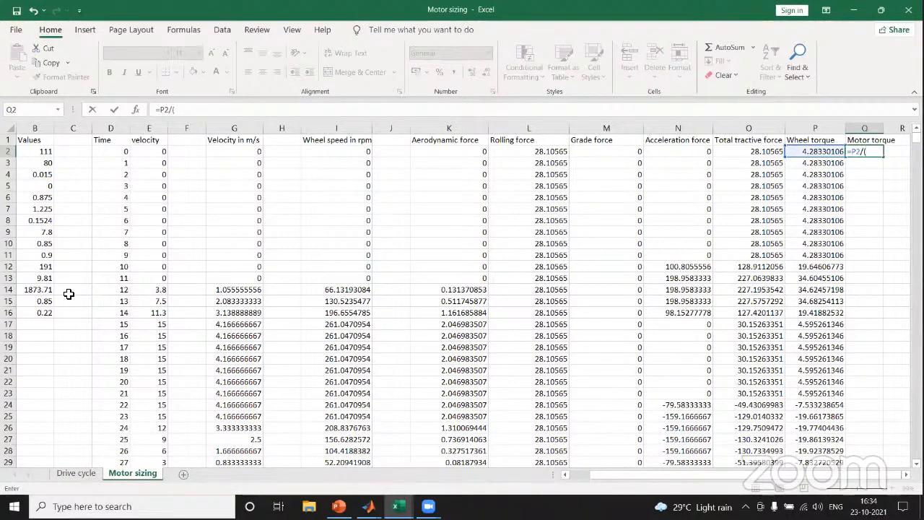
{"action": "left_click", "coordinate": [46, 232]}
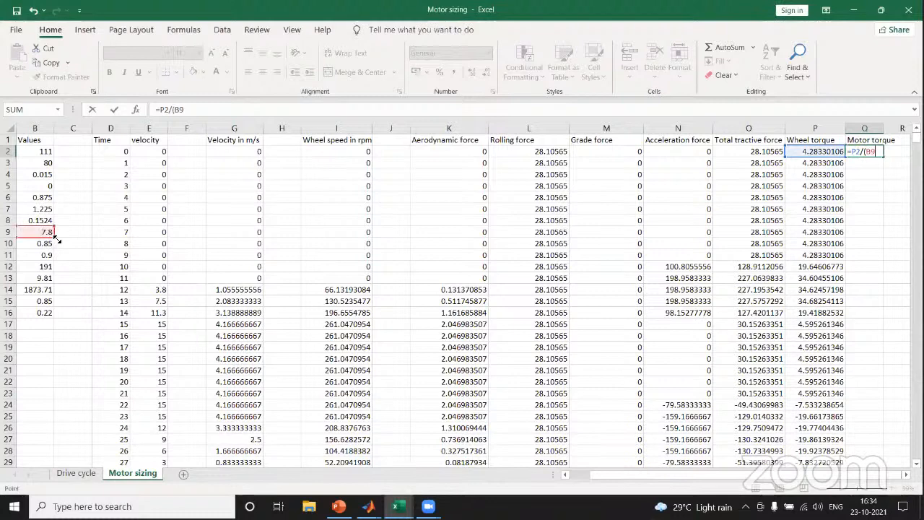
{"action": "left_click", "coordinate": [867, 153]}
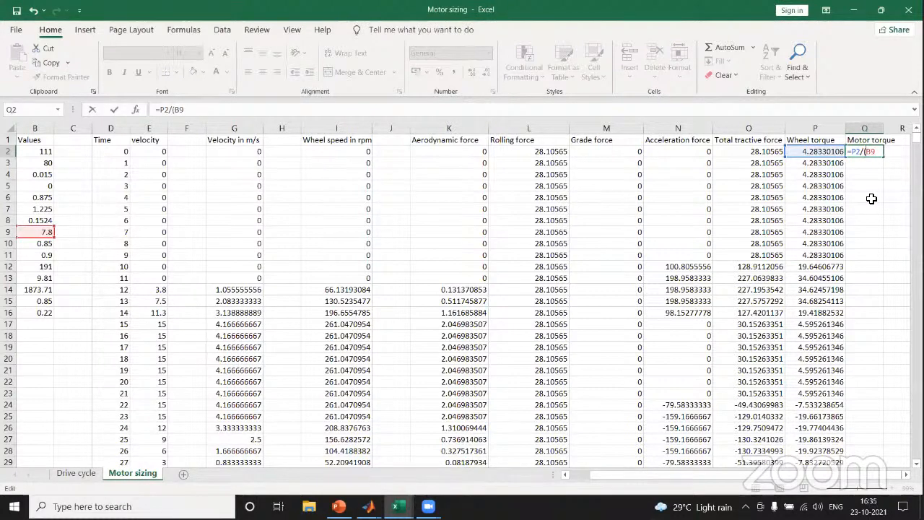
{"action": "type", "text": "4"}
{"action": "key", "text": "BackSpace"}
{"action": "type", "text": "$B$9*"}
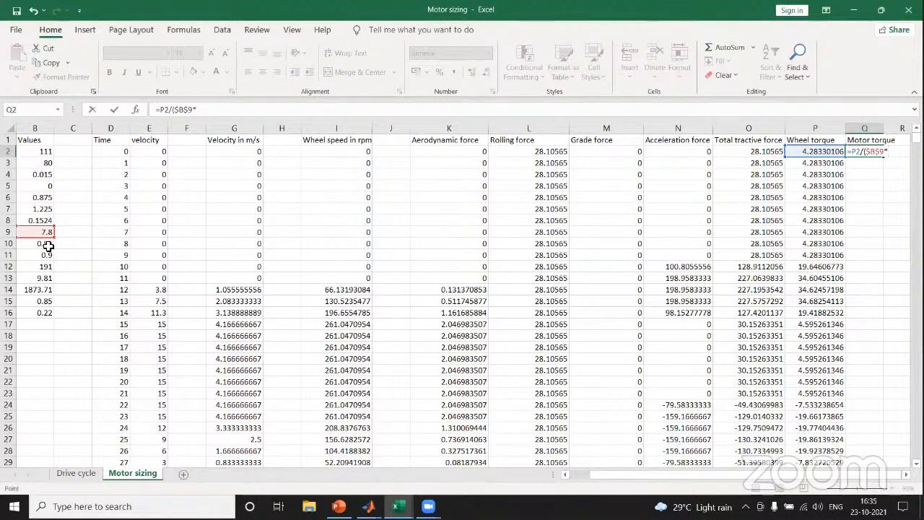
{"action": "left_click", "coordinate": [48, 246]}
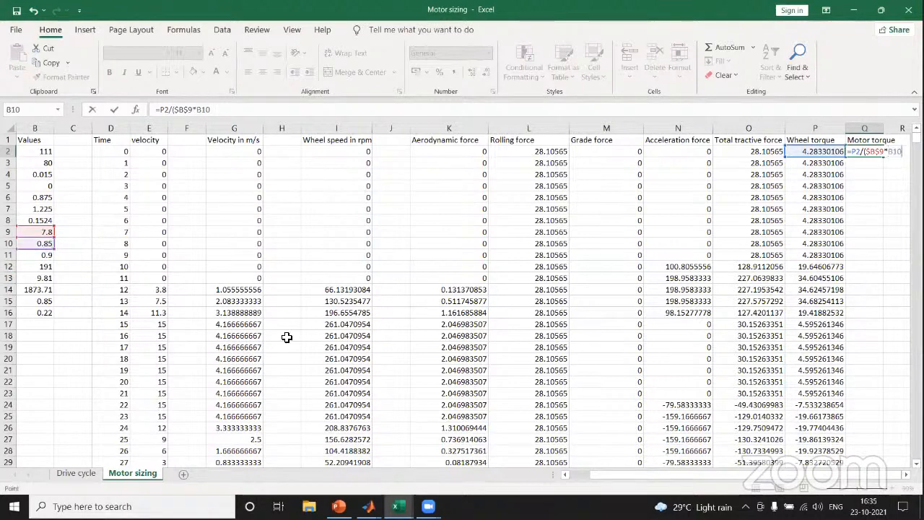
{"action": "left_click", "coordinate": [897, 153]}
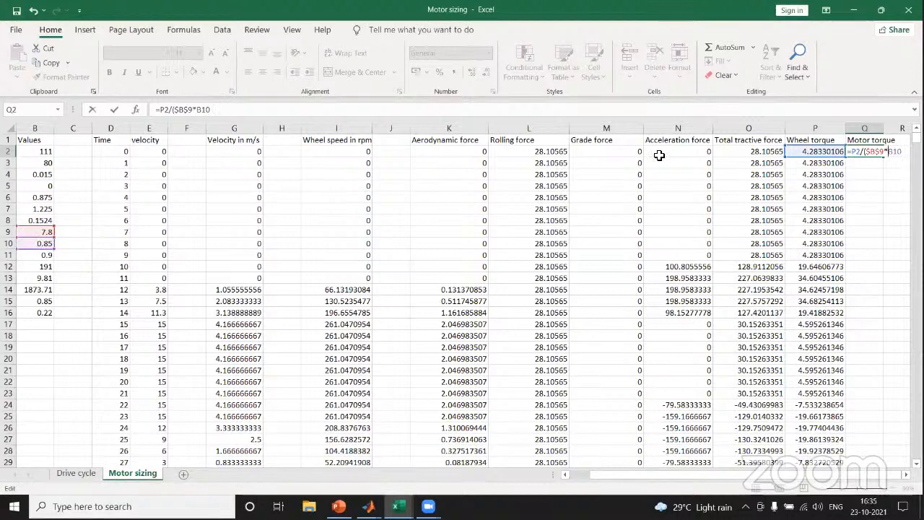
{"action": "type", "text": "$"}
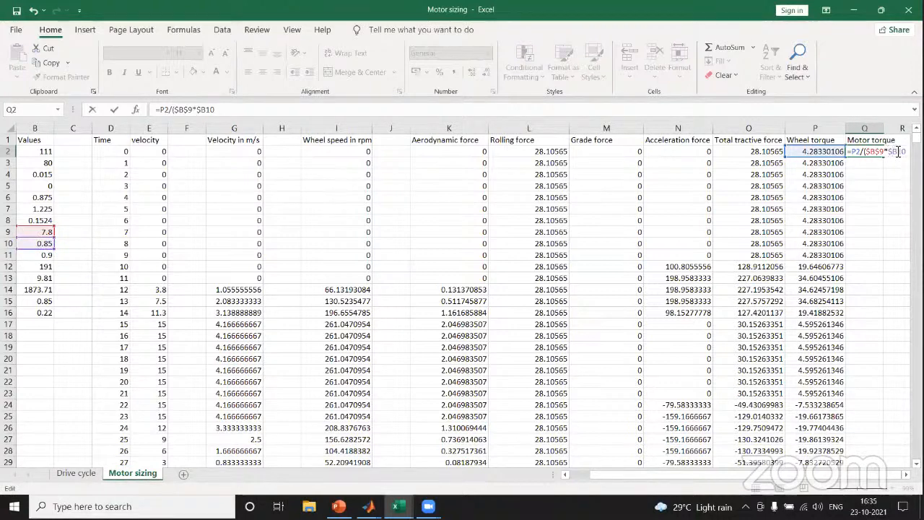
{"action": "key", "text": "Right"}
{"action": "type", "text": "$"}
{"action": "type", "text": ")"}
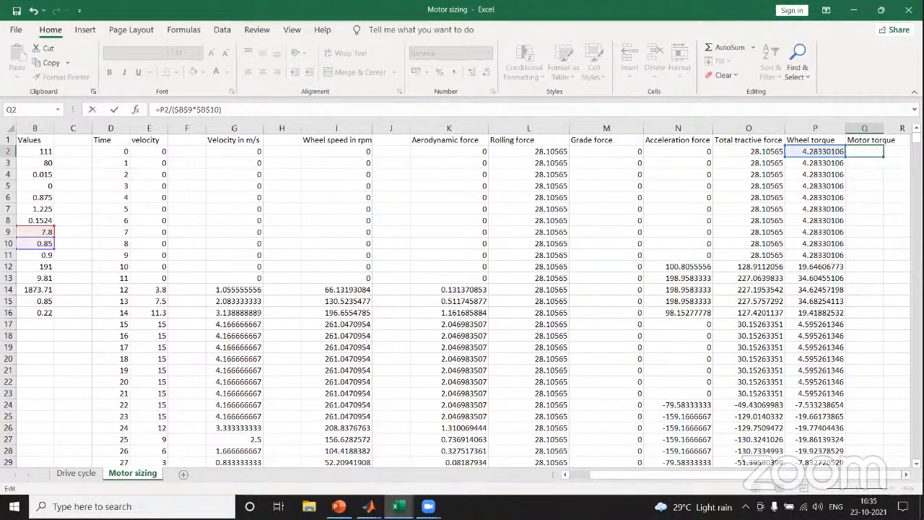
{"action": "scroll", "coordinate": [887, 238], "scroll_direction": "right", "scroll_amount": 1}
{"action": "scroll", "coordinate": [828, 181], "scroll_direction": "right", "scroll_amount": 1}
{"action": "scroll", "coordinate": [828, 181], "scroll_direction": "right", "scroll_amount": 1}
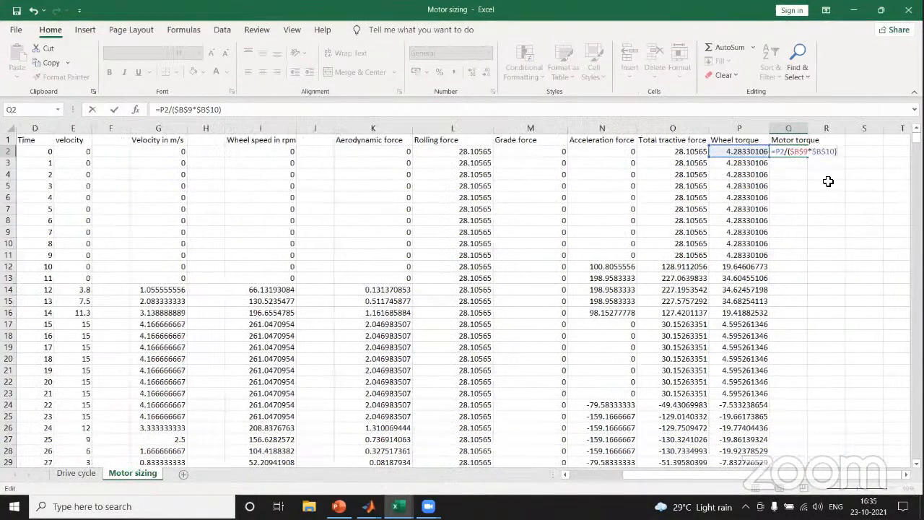
{"action": "key", "text": "Return"}
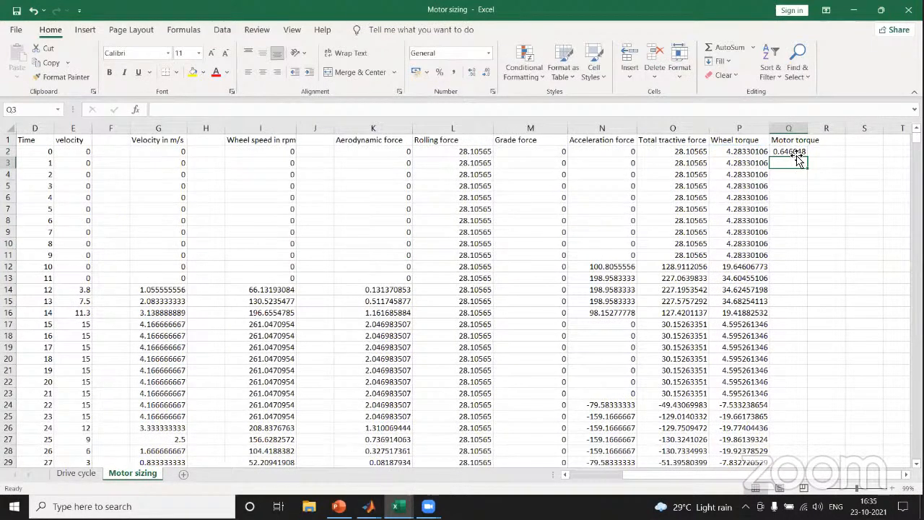
Step: Widen column Q so the "Motor torque" header and its values fit
{"action": "key", "text": "Up"}
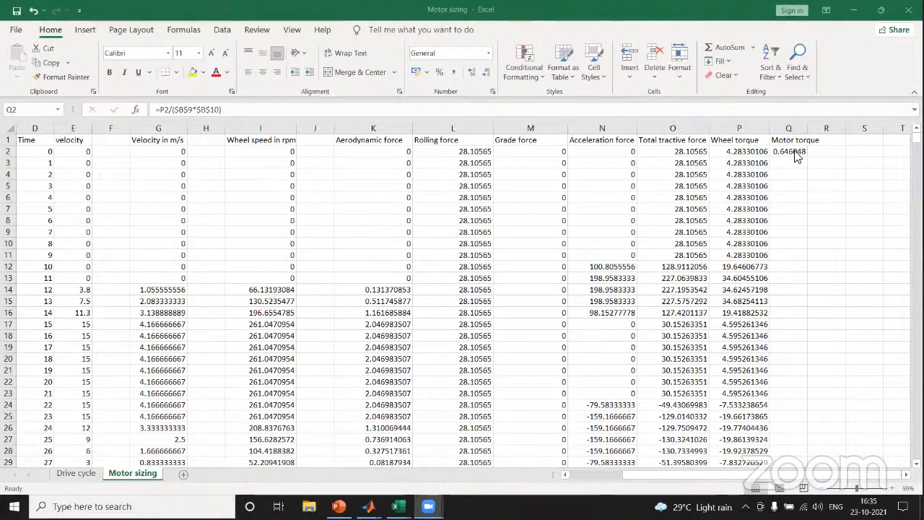
{"action": "left_click", "coordinate": [807, 126]}
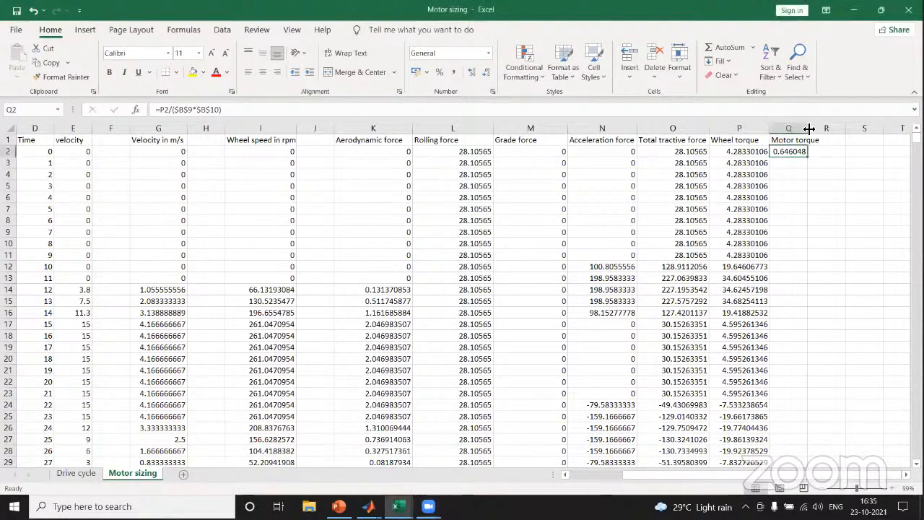
{"action": "left_click_drag", "start_coordinate": [807, 128], "coordinate": [840, 130]}
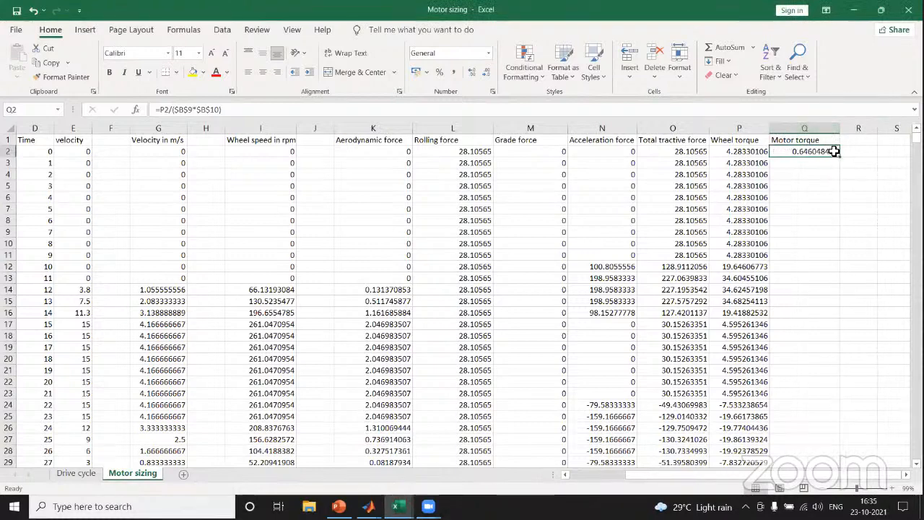
Step: Fill the motor torque formula from Q2 down column Q to row 1182, and return to Q2
{"action": "left_click_drag", "start_coordinate": [839, 156], "coordinate": [823, 299]}
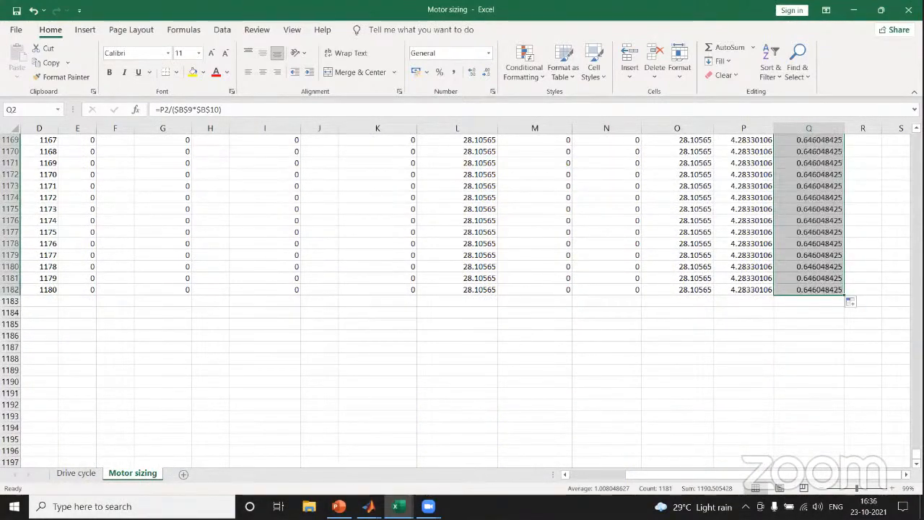
{"action": "left_click_drag", "start_coordinate": [916, 454], "coordinate": [917, 137]}
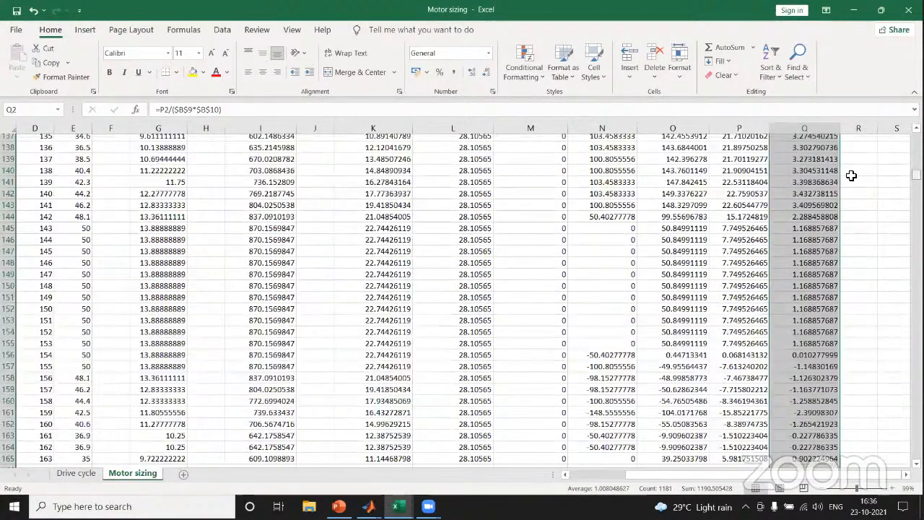
{"action": "left_click", "coordinate": [803, 153]}
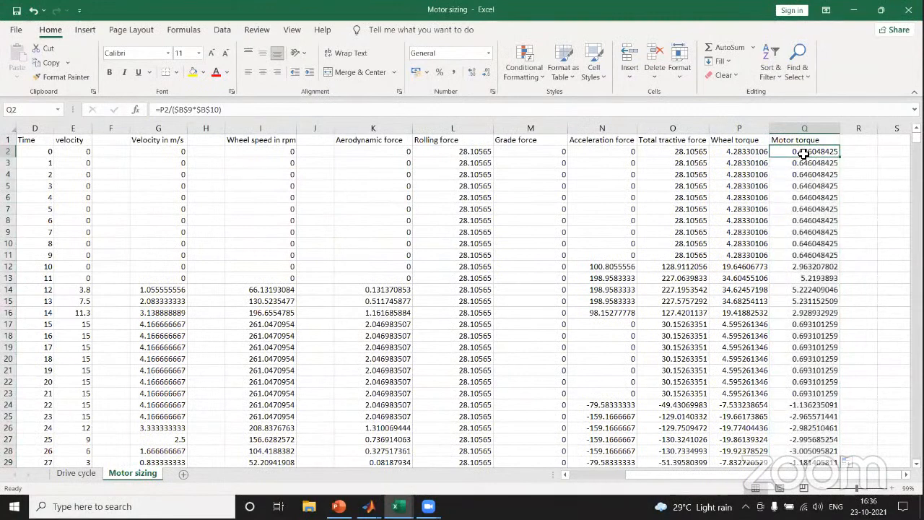
Step: Widen column R and enter the header "Motor speed" in R1
{"action": "left_click", "coordinate": [855, 141]}
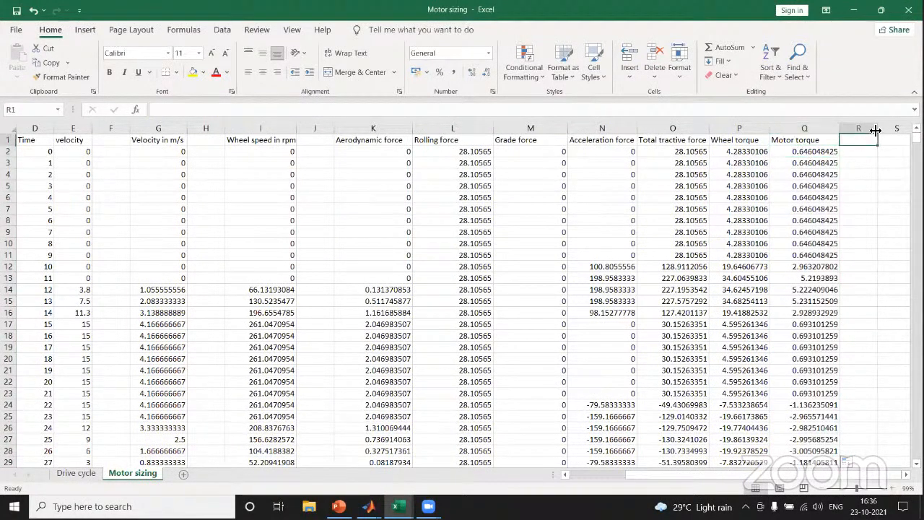
{"action": "mouse_move", "coordinate": [875, 130]}
{"action": "left_mouse_down"}
{"action": "mouse_move", "coordinate": [908, 130]}
{"action": "mouse_move", "coordinate": [885, 144]}
{"action": "left_mouse_up"}
{"action": "double_click", "coordinate": [865, 141]}
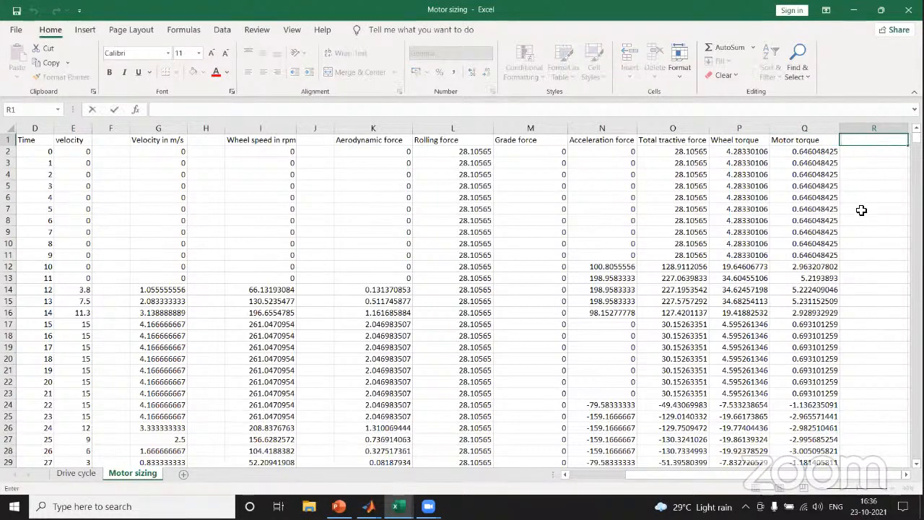
{"action": "type", "text": "Motor"}
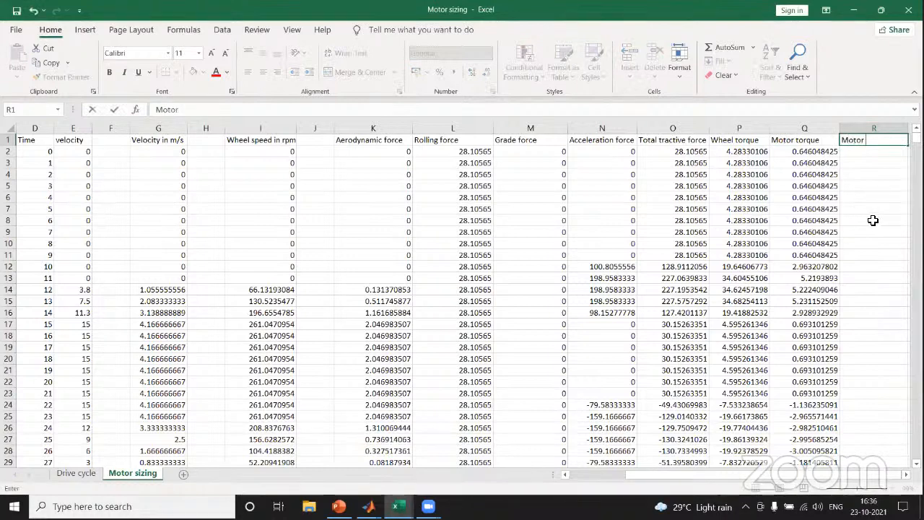
{"action": "type", "text": " speed"}
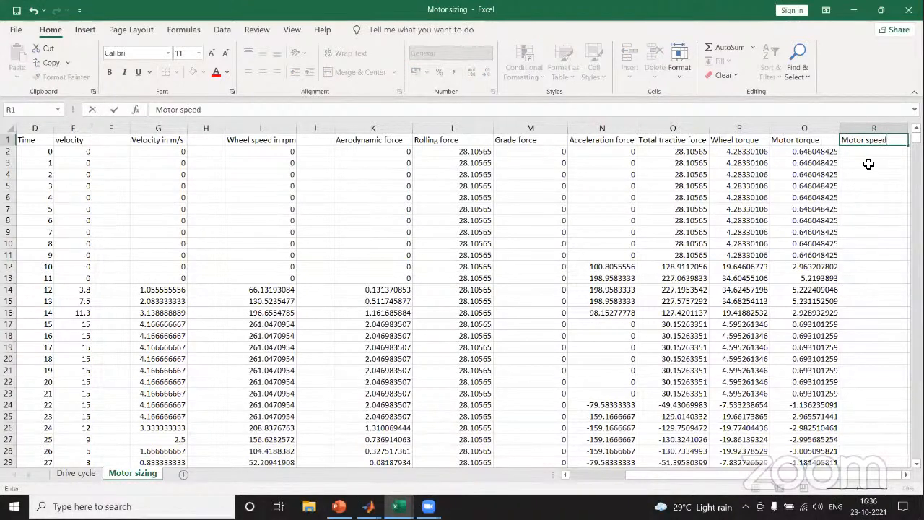
{"action": "key", "text": "Return"}
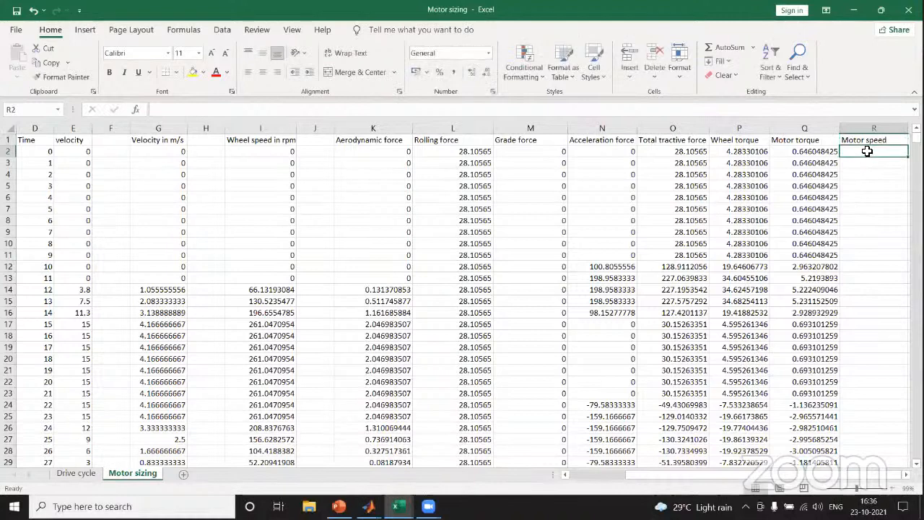
Step: Build the motor speed formula =I2*$B$9 in R2, multiplying wheel speed by the fixed gear ratio
{"action": "double_click", "coordinate": [869, 152]}
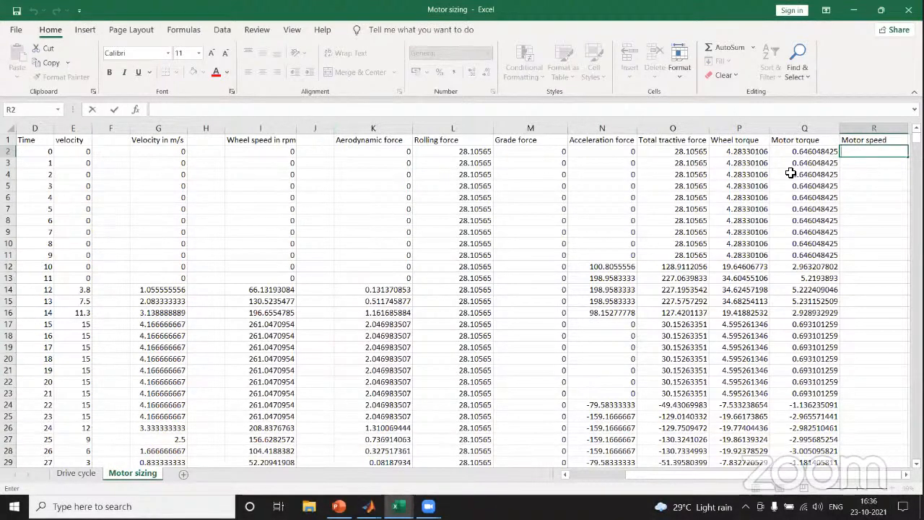
{"action": "type", "text": "="}
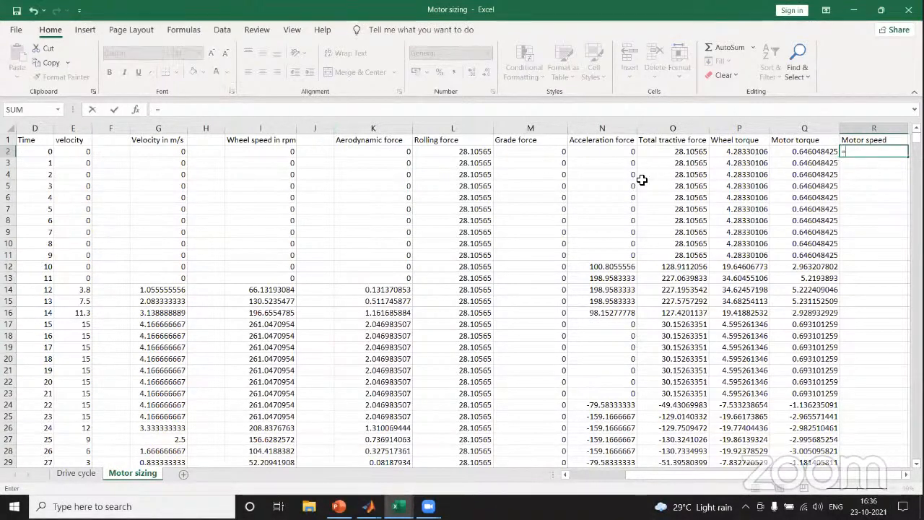
{"action": "left_click", "coordinate": [277, 154]}
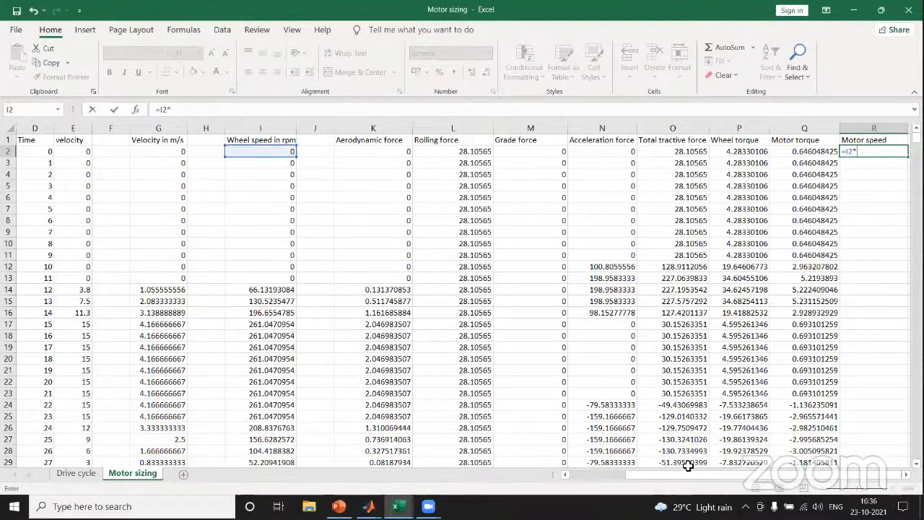
{"action": "left_click_drag", "start_coordinate": [654, 473], "coordinate": [588, 474]}
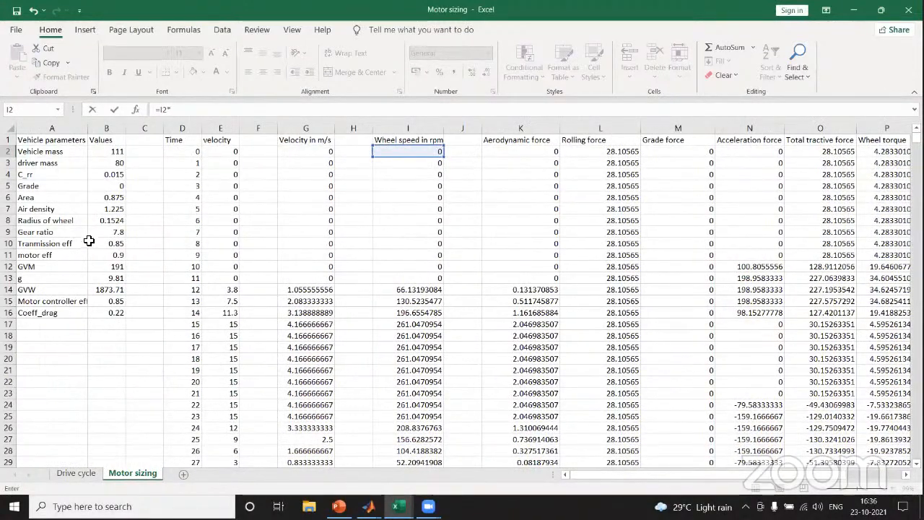
{"action": "left_click", "coordinate": [110, 232]}
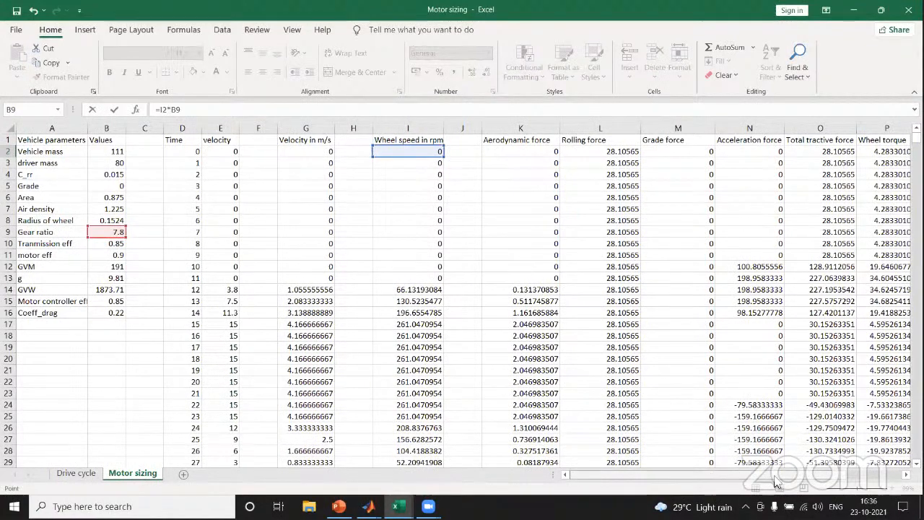
{"action": "left_click_drag", "start_coordinate": [775, 477], "coordinate": [790, 479]}
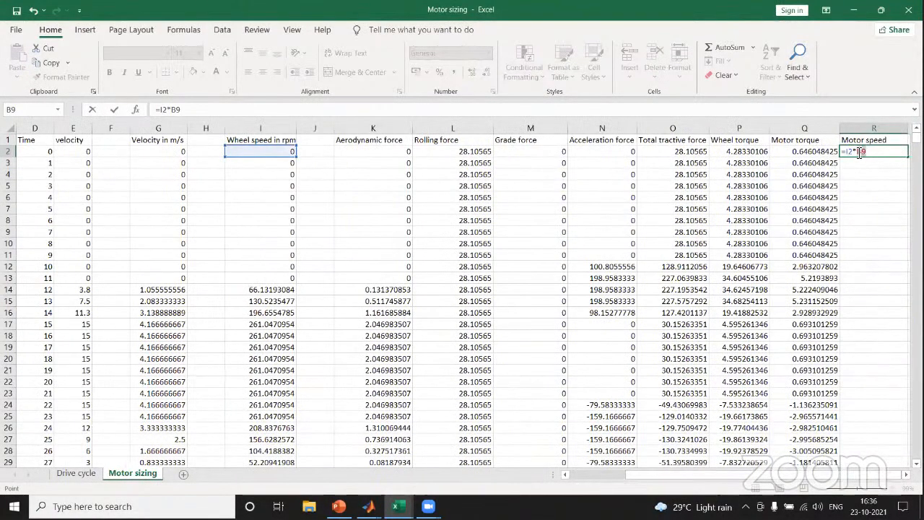
{"action": "key", "text": "F4"}
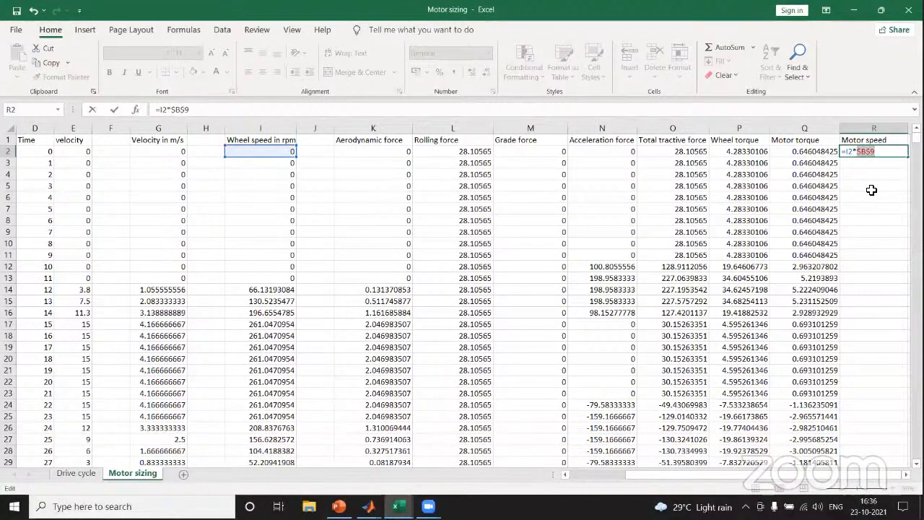
Step: Replace the gear ratio reference in R2 with R4, make it absolute, and commit the formula as =I2*$R$4
{"action": "left_click", "coordinate": [879, 164]}
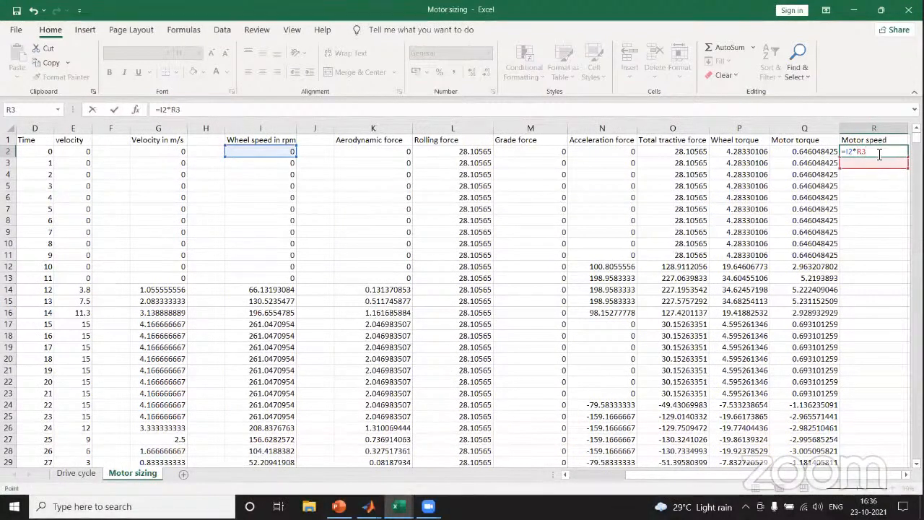
{"action": "key", "text": "BackSpace"}
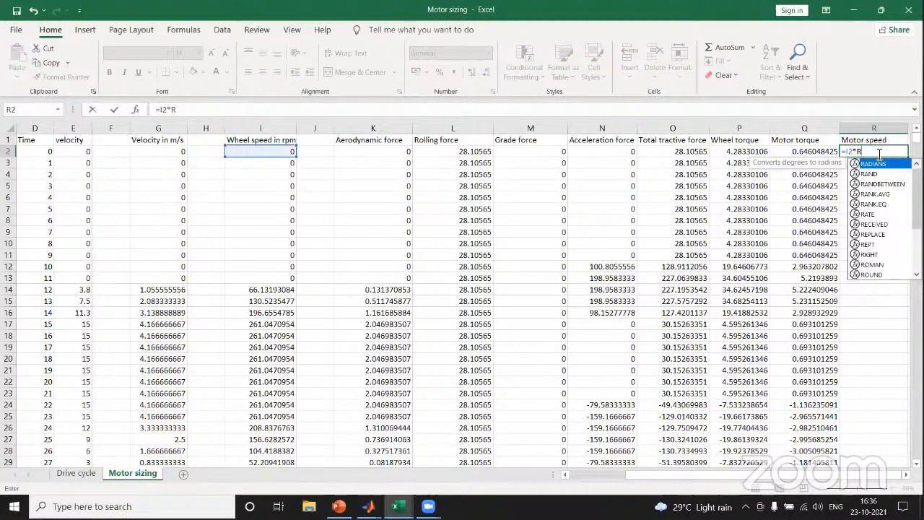
{"action": "type", "text": "4"}
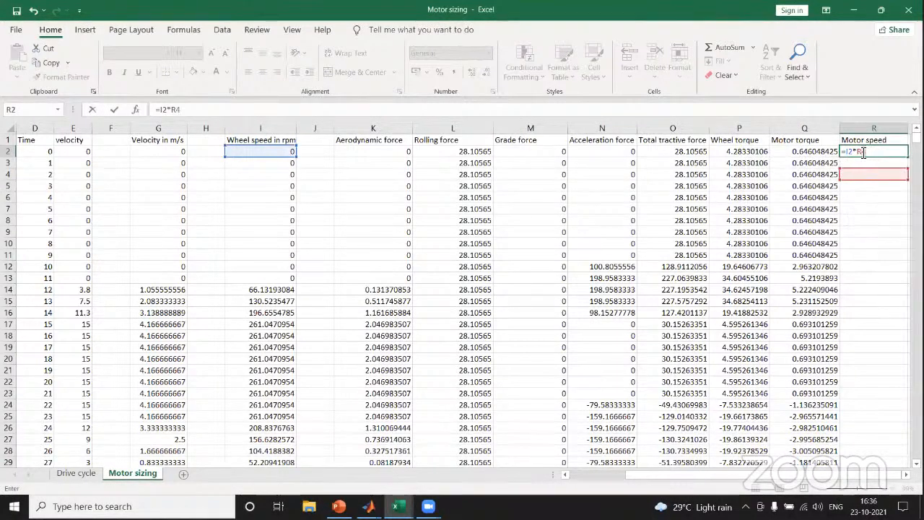
{"action": "key", "text": "F4"}
{"action": "key", "text": "Return"}
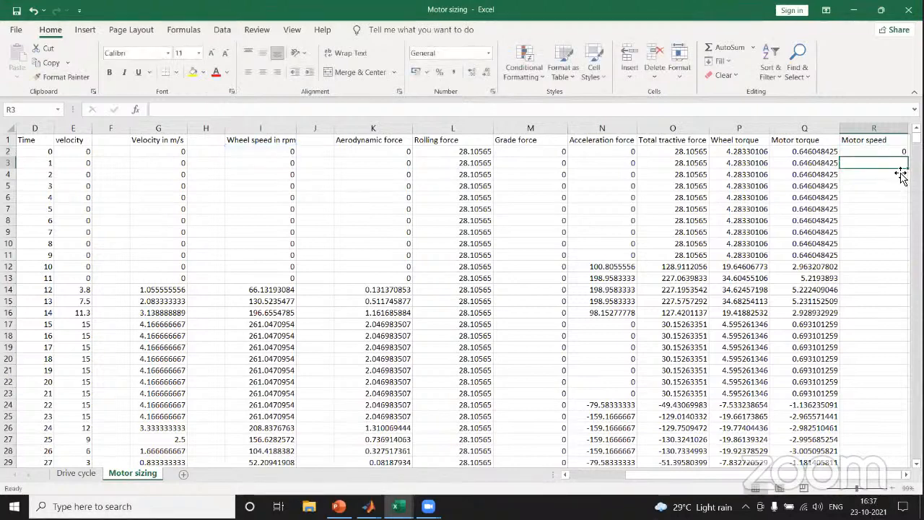
Step: Fill the motor speed formula from R2 down column R to row 1182, dismiss the warning, and return to R2
{"action": "left_click", "coordinate": [895, 153]}
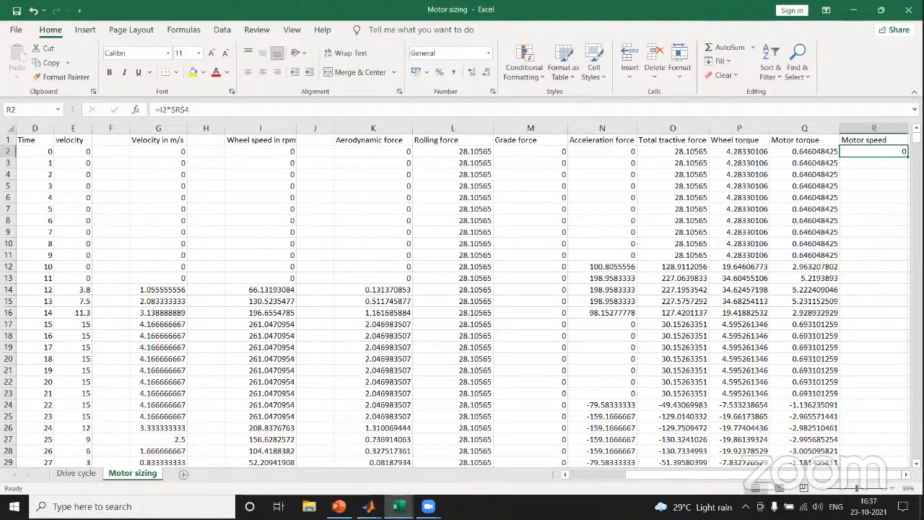
{"action": "left_click_drag", "start_coordinate": [907, 157], "coordinate": [793, 447]}
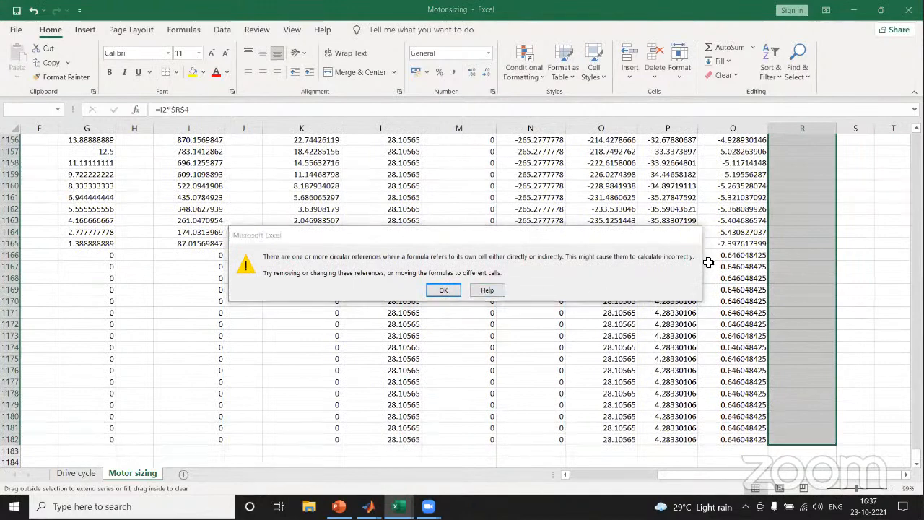
{"action": "left_click", "coordinate": [691, 236]}
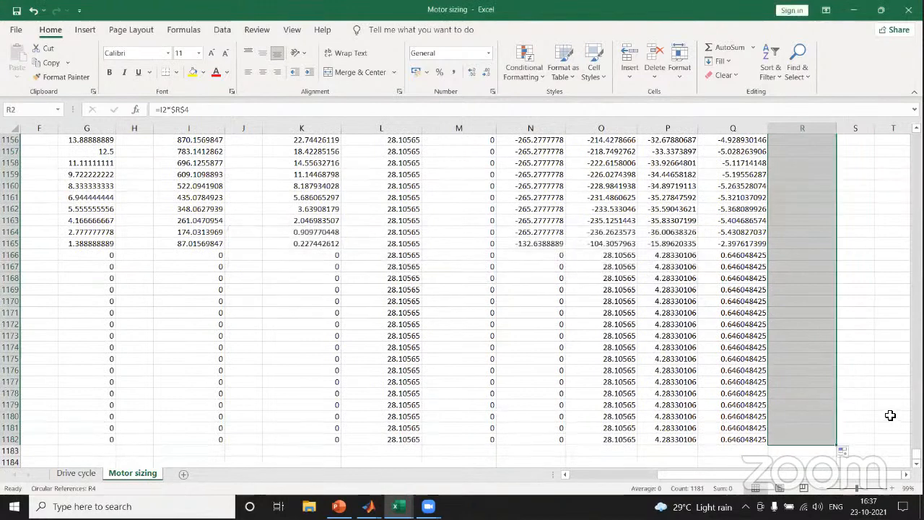
{"action": "left_click", "coordinate": [877, 277]}
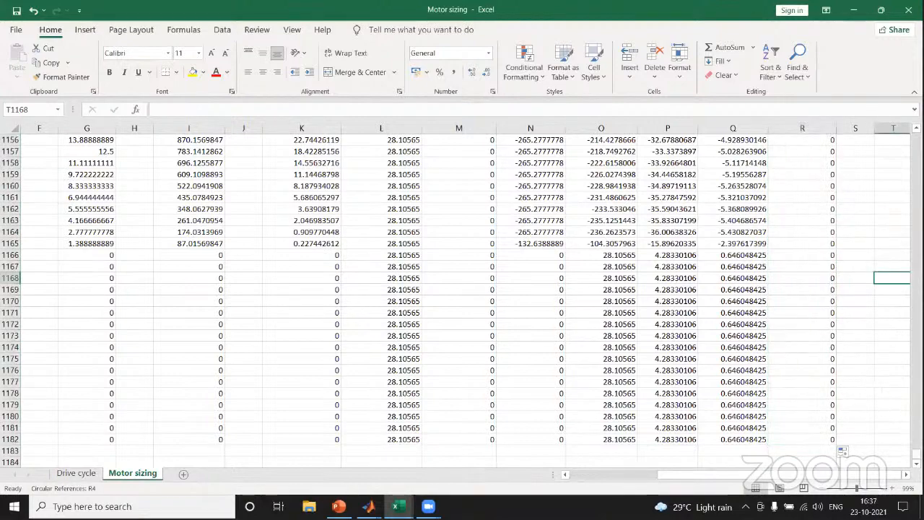
{"action": "scroll", "coordinate": [842, 451], "scroll_direction": "up", "scroll_amount": 20}
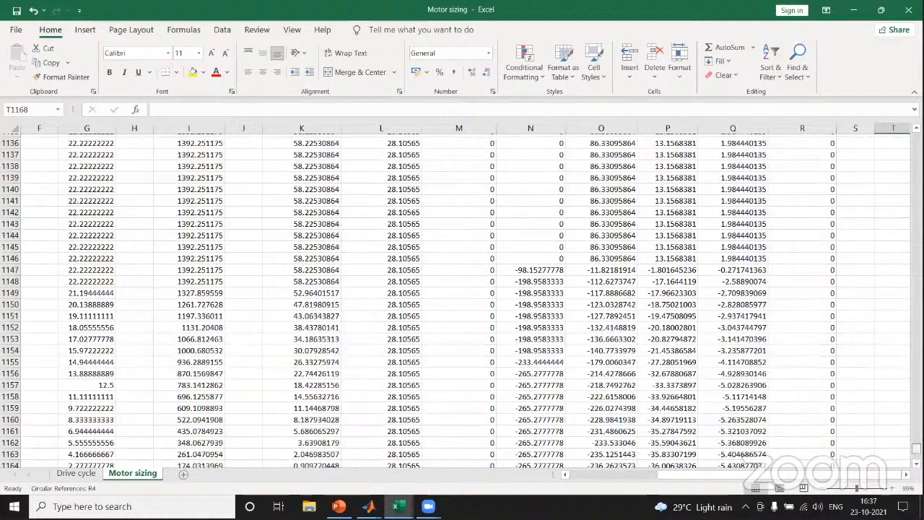
{"action": "scroll", "coordinate": [815, 150], "scroll_direction": "up", "scroll_amount": 20}
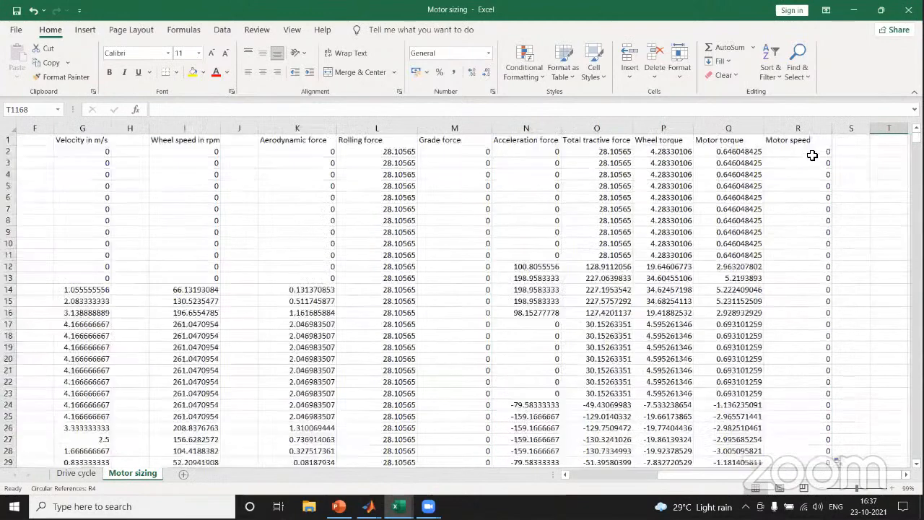
{"action": "left_click", "coordinate": [812, 152]}
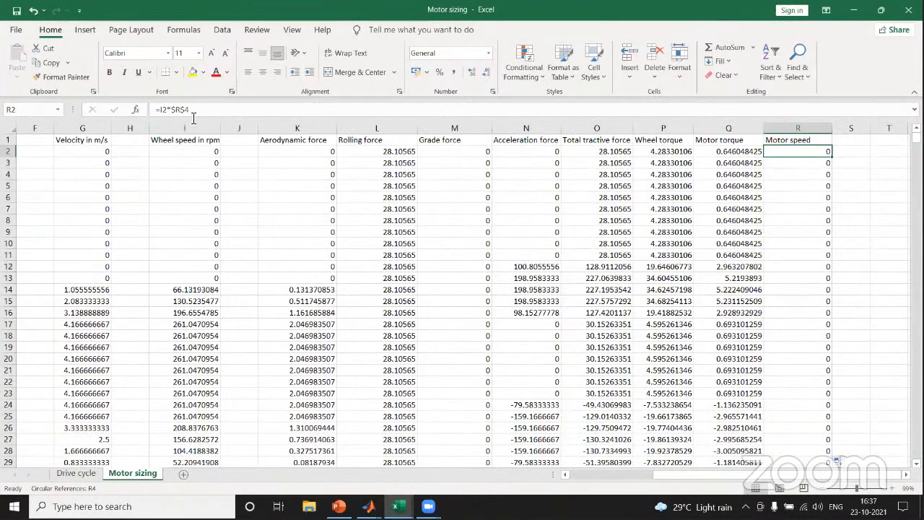
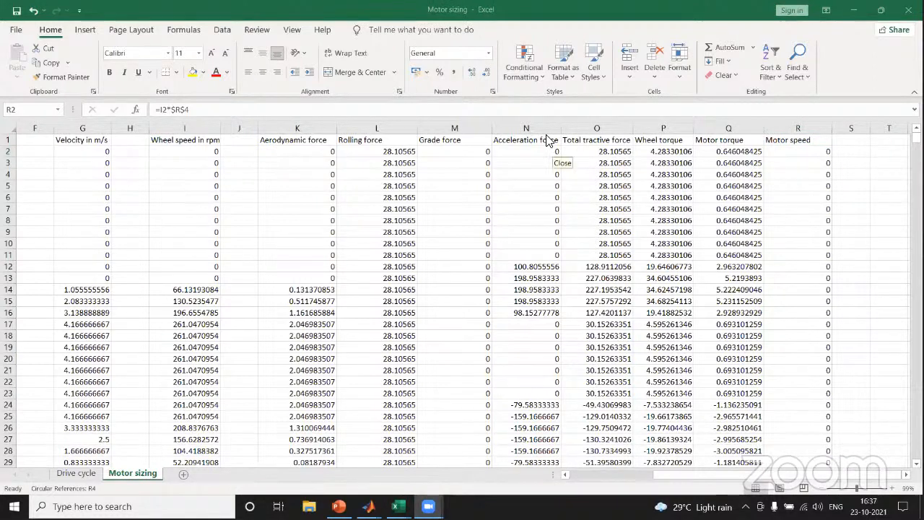
Step: Check the cells referenced by the motor speed formula in R2 and empty cell R4
{"action": "left_click", "coordinate": [828, 173]}
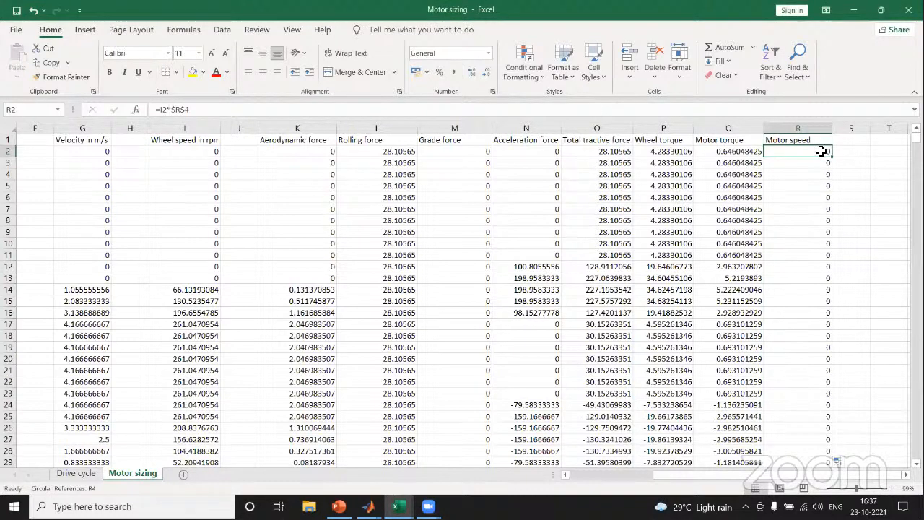
{"action": "left_click", "coordinate": [199, 110]}
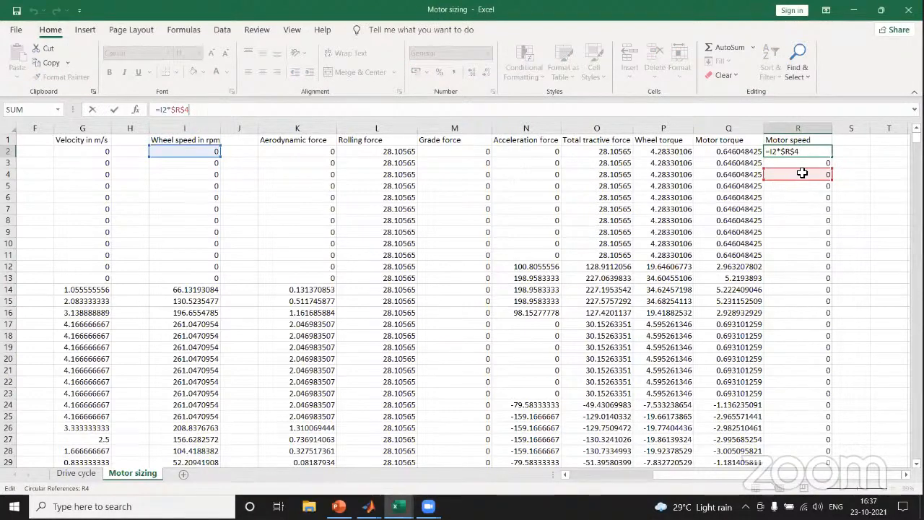
{"action": "left_click", "coordinate": [819, 154]}
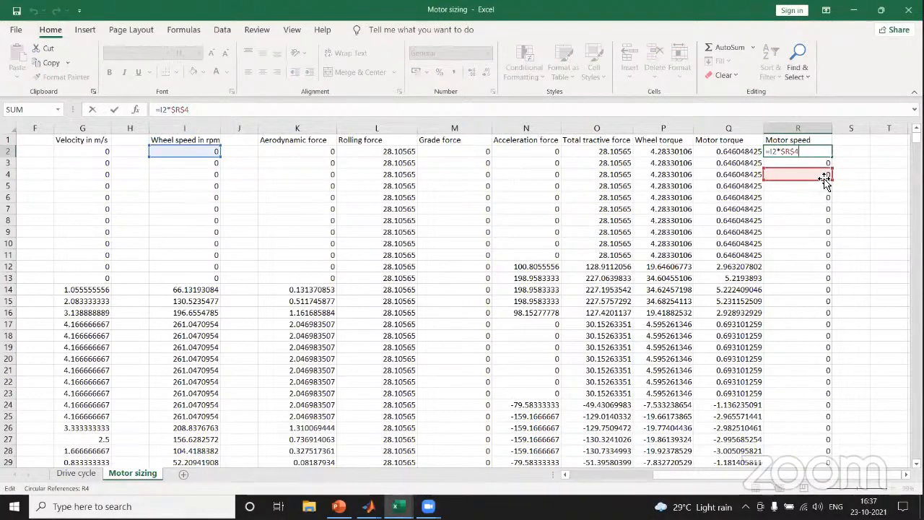
{"action": "left_click", "coordinate": [821, 178]}
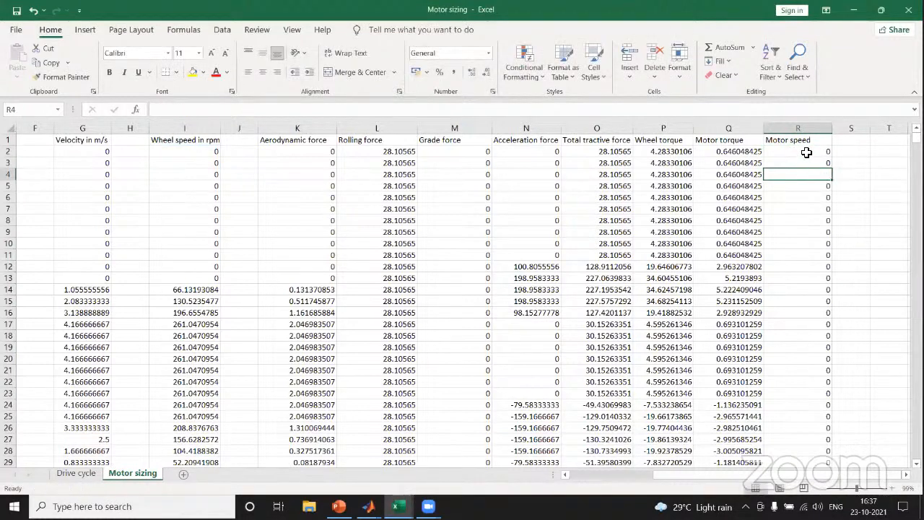
Step: Try to rework the absolute reference in the R2 motor speed formula, keeping it as =I2*$R$4
{"action": "left_click", "coordinate": [807, 153]}
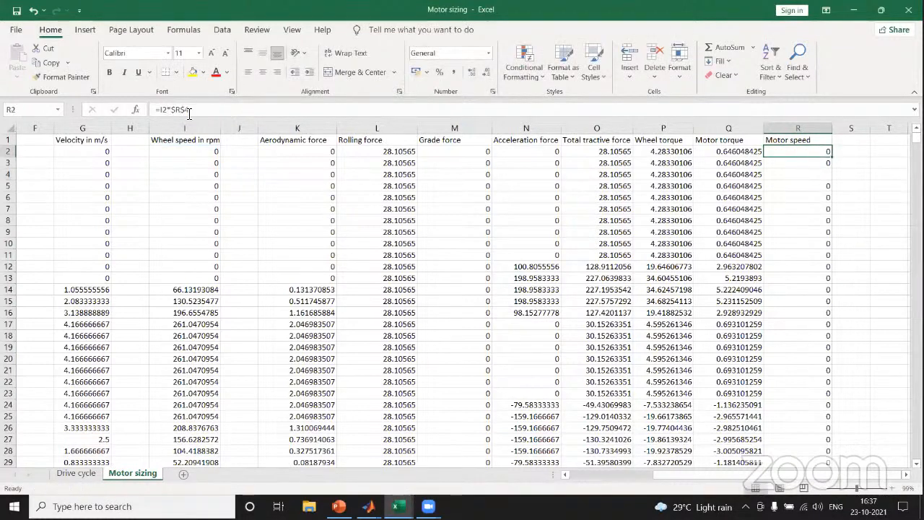
{"action": "left_click", "coordinate": [159, 110]}
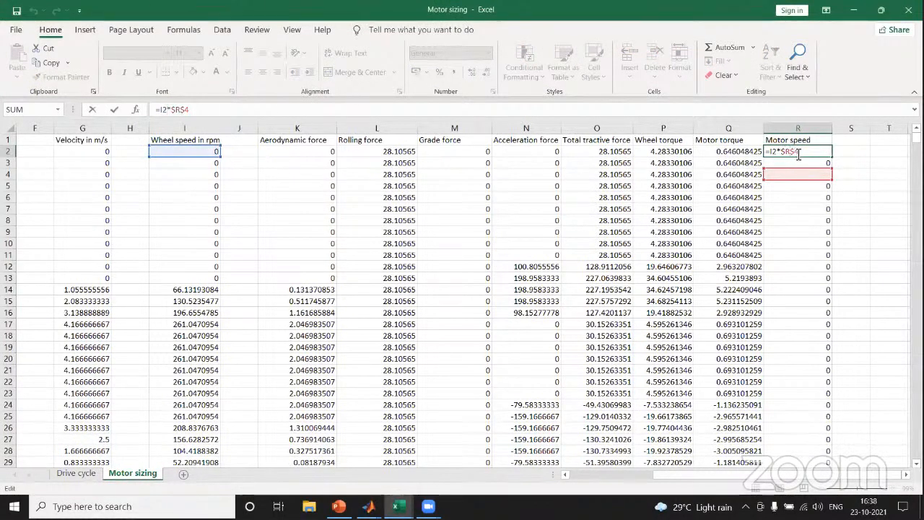
{"action": "left_click_drag", "start_coordinate": [792, 151], "coordinate": [785, 151]}
{"action": "key", "text": "F4"}
{"action": "type", "text": "$"}
Step: Refill column R from R2 down to row 1182 with =I2*$R$4, dismiss the warning, and go back to row 2
{"action": "left_click_drag", "start_coordinate": [833, 158], "coordinate": [784, 383]}
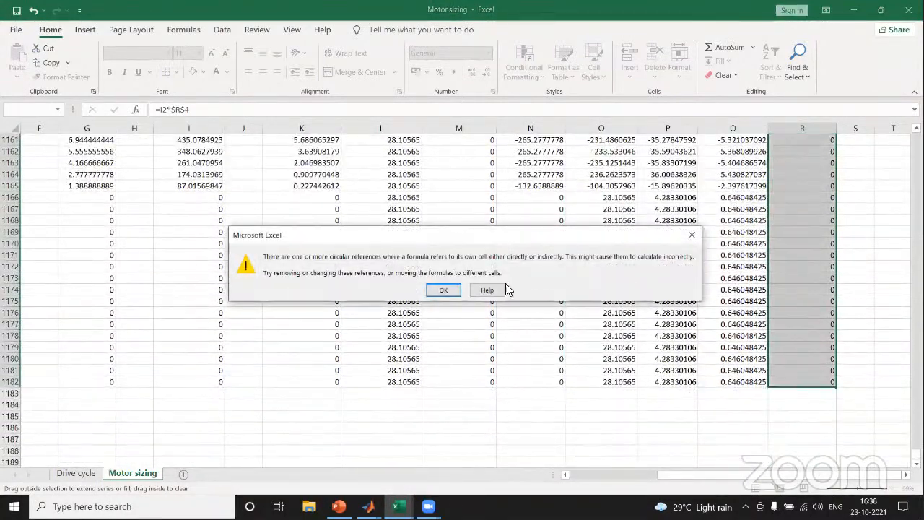
{"action": "left_click", "coordinate": [456, 295]}
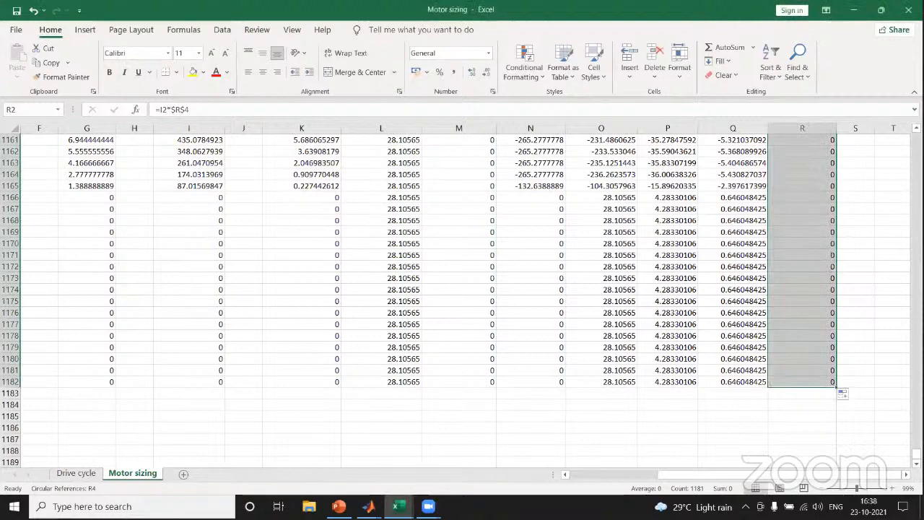
{"action": "scroll", "coordinate": [462, 296], "scroll_direction": "up", "scroll_amount": 9}
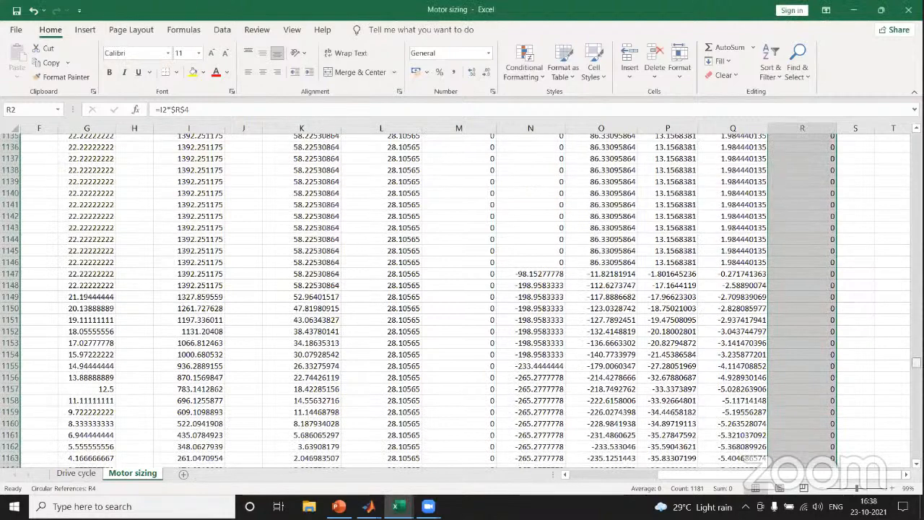
{"action": "scroll", "coordinate": [807, 130], "scroll_direction": "up", "scroll_amount": 20}
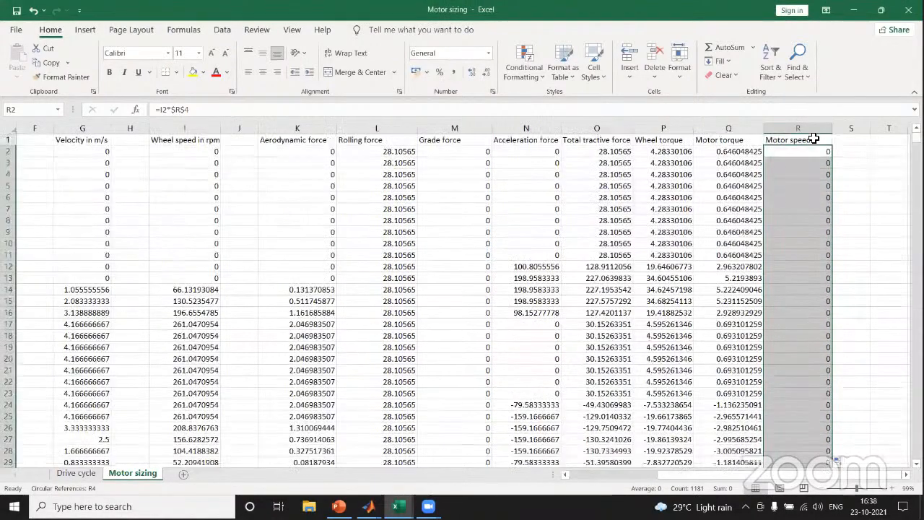
Step: Clear all of column R and enter the header "Motor speed" in R1 again
{"action": "left_click", "coordinate": [792, 130]}
{"action": "key", "text": "BackSpace"}
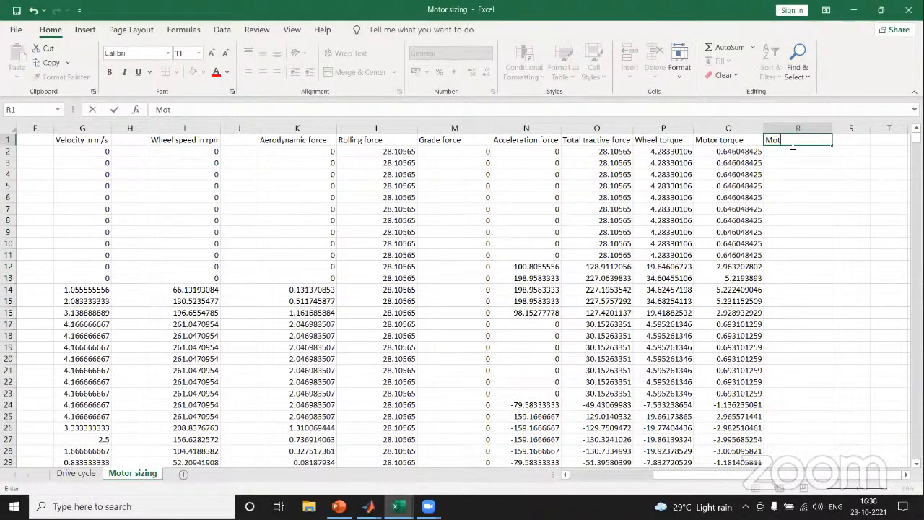
{"action": "type", "text": "Motor spee"}
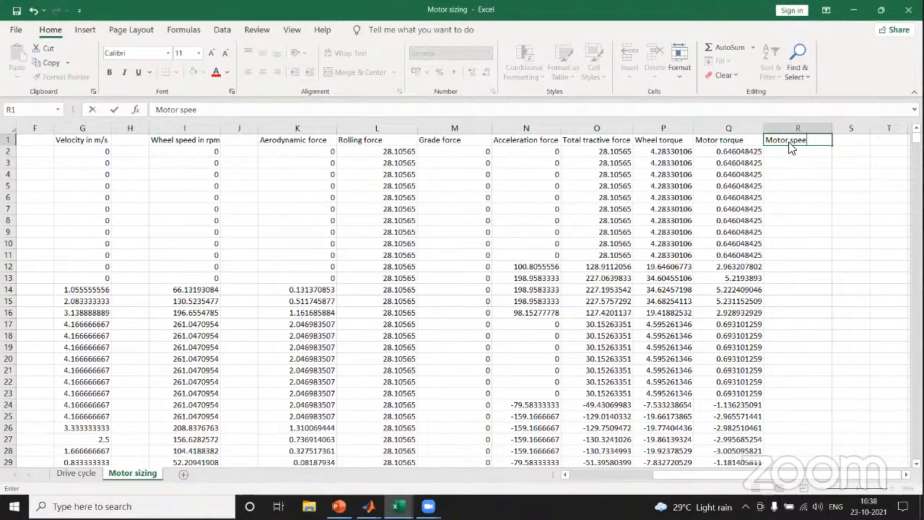
{"action": "type", "text": "d"}
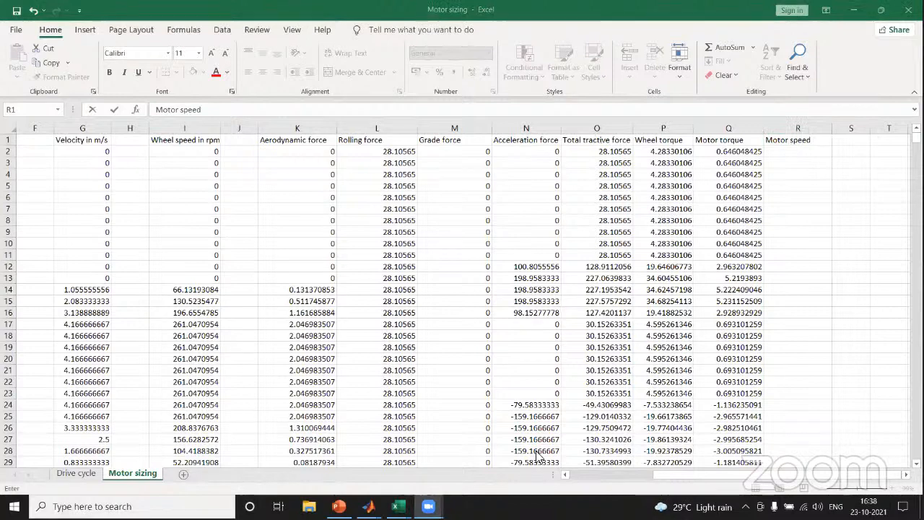
Step: Enter the motor speed formula =I2*$B$9 in R2, multiplying wheel speed by the absolute gear ratio reference
{"action": "left_click", "coordinate": [644, 475]}
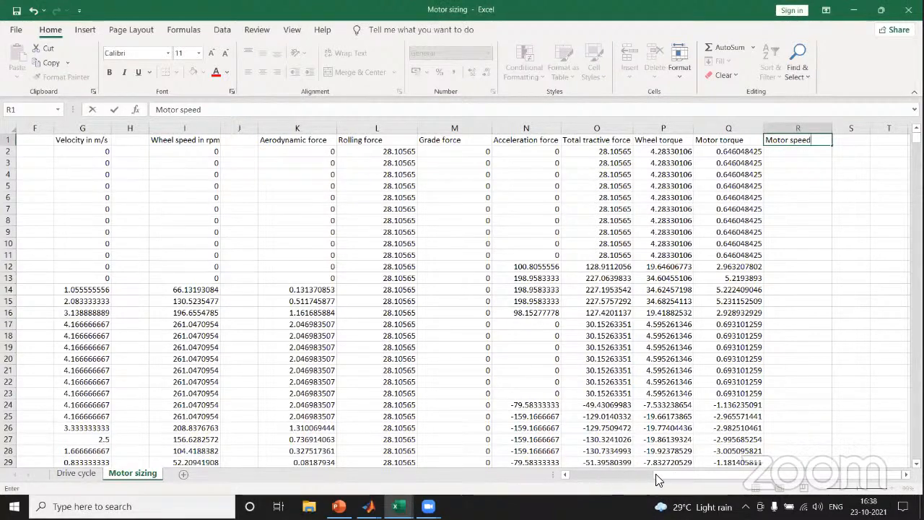
{"action": "left_click_drag", "start_coordinate": [655, 475], "coordinate": [571, 474]}
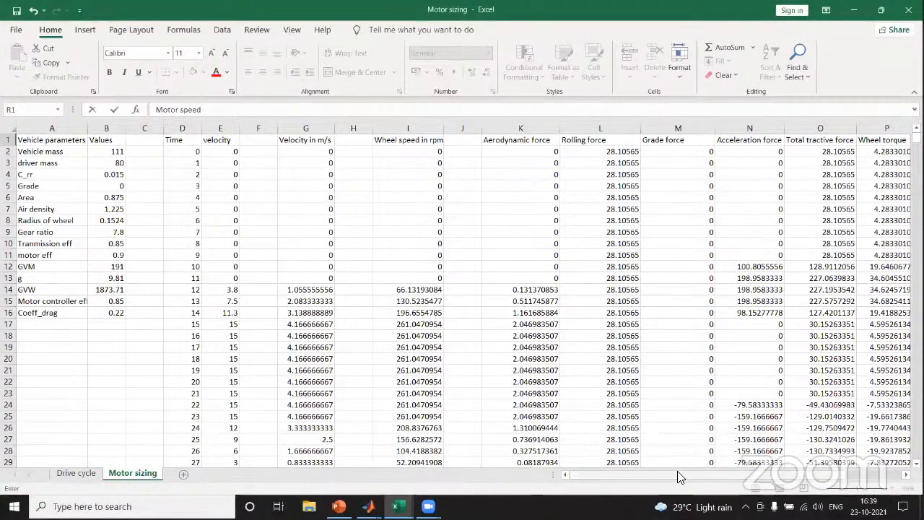
{"action": "left_click_drag", "start_coordinate": [678, 478], "coordinate": [736, 475]}
{"action": "left_click", "coordinate": [855, 152]}
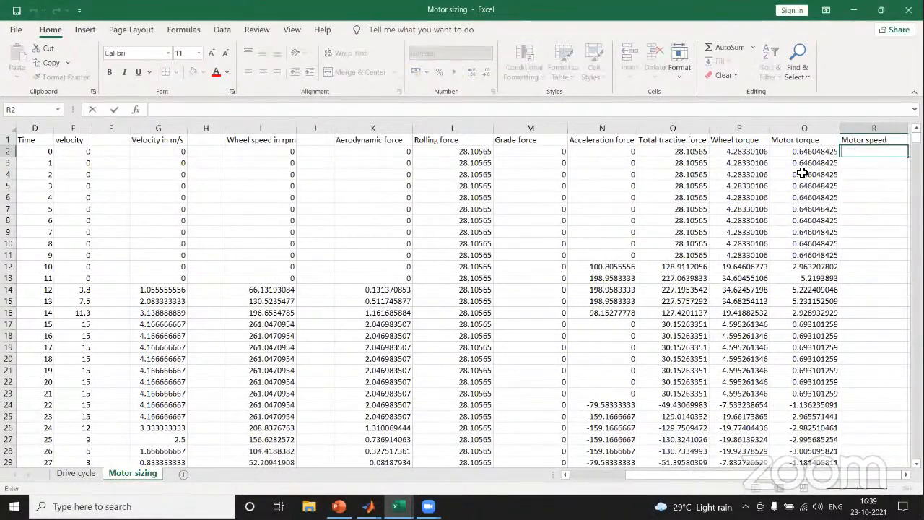
{"action": "type", "text": "="}
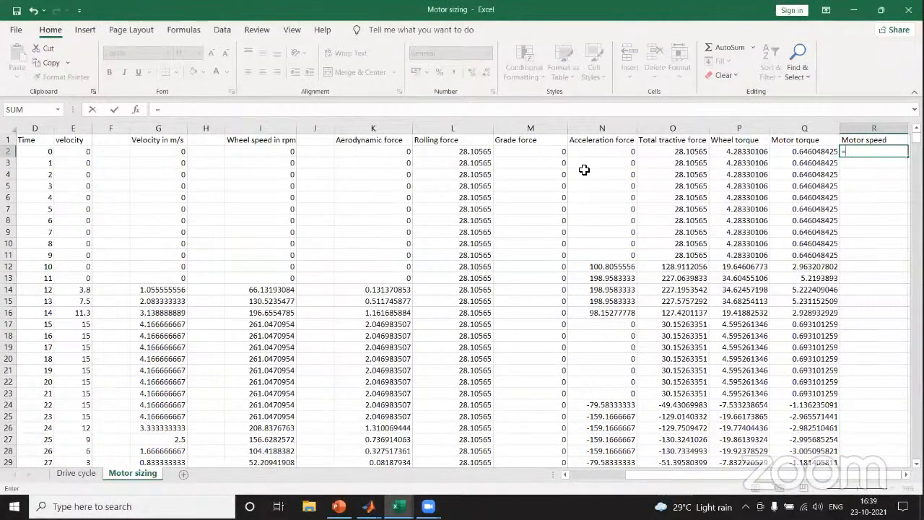
{"action": "left_click", "coordinate": [261, 152]}
{"action": "type", "text": "*"}
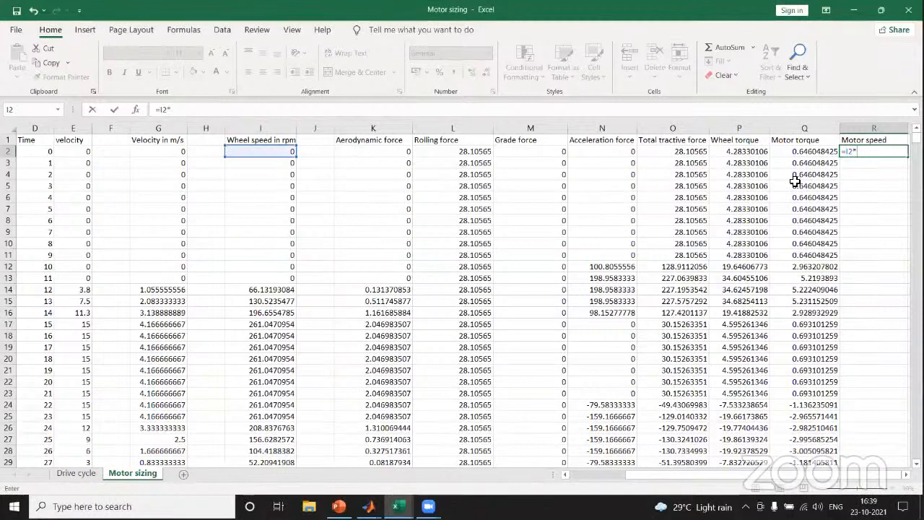
{"action": "left_click_drag", "start_coordinate": [694, 473], "coordinate": [637, 476]}
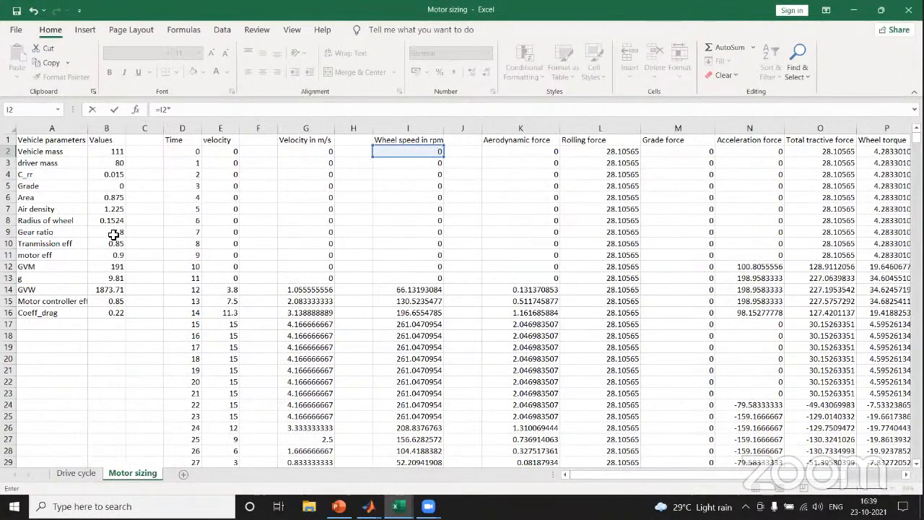
{"action": "left_click", "coordinate": [116, 233]}
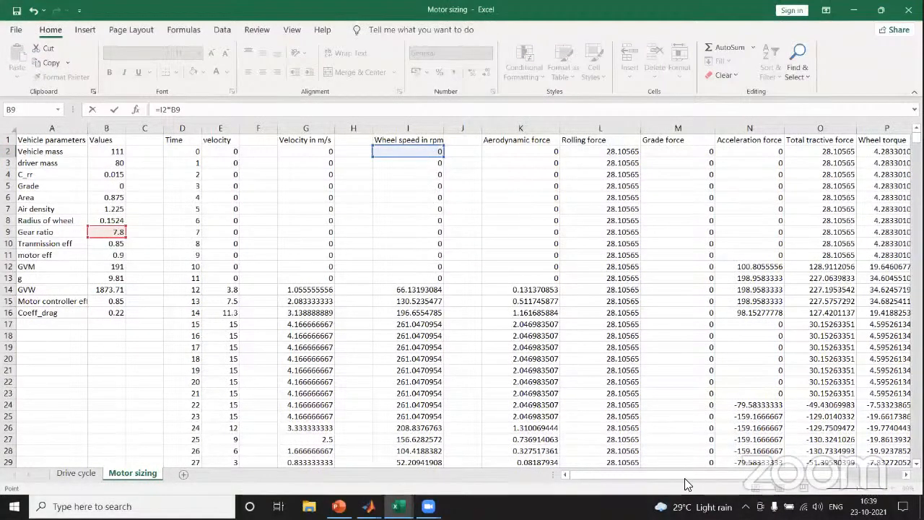
{"action": "left_click_drag", "start_coordinate": [692, 475], "coordinate": [784, 474]}
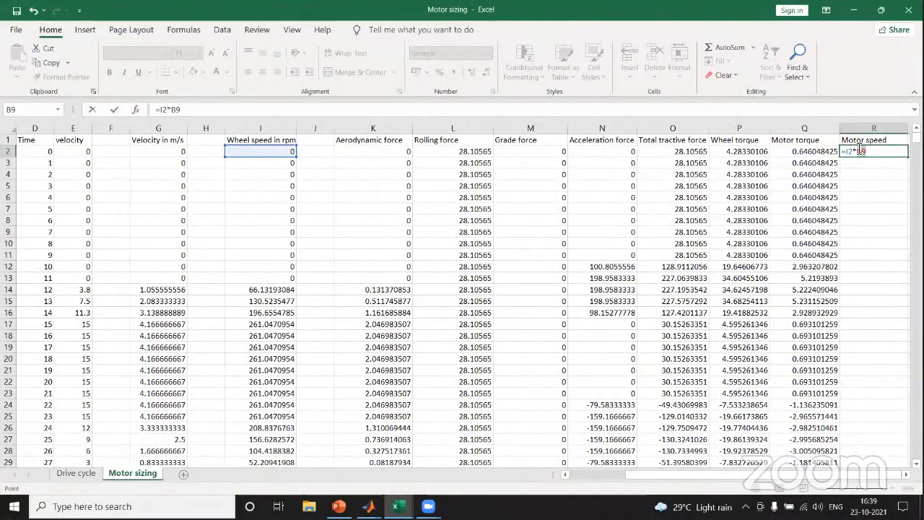
{"action": "key", "text": "F4"}
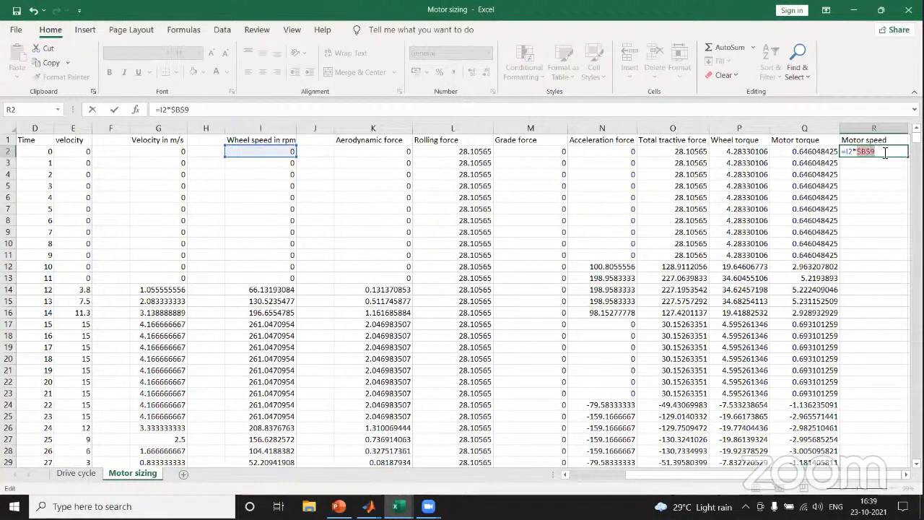
Step: Fill the motor speed formula from R2 down to row 1182 and return to the first rows
{"action": "mouse_move", "coordinate": [908, 157]}
{"action": "left_mouse_down"}
{"action": "mouse_move", "coordinate": [907, 471]}
{"action": "mouse_move", "coordinate": [907, 355]}
{"action": "mouse_move", "coordinate": [907, 404]}
{"action": "mouse_move", "coordinate": [908, 370]}
{"action": "mouse_move", "coordinate": [891, 355]}
{"action": "mouse_move", "coordinate": [881, 479]}
{"action": "mouse_move", "coordinate": [876, 408]}
{"action": "left_mouse_up"}
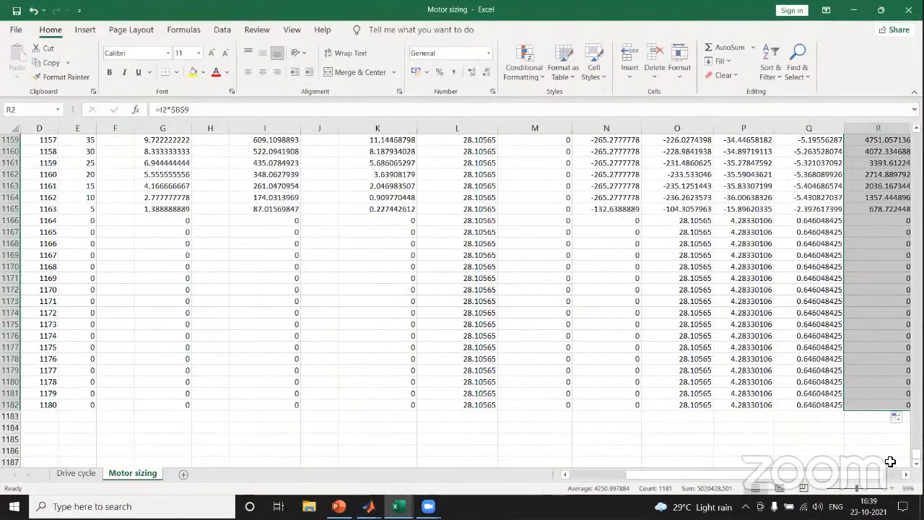
{"action": "scroll", "coordinate": [831, 268], "scroll_direction": "right", "scroll_amount": 3}
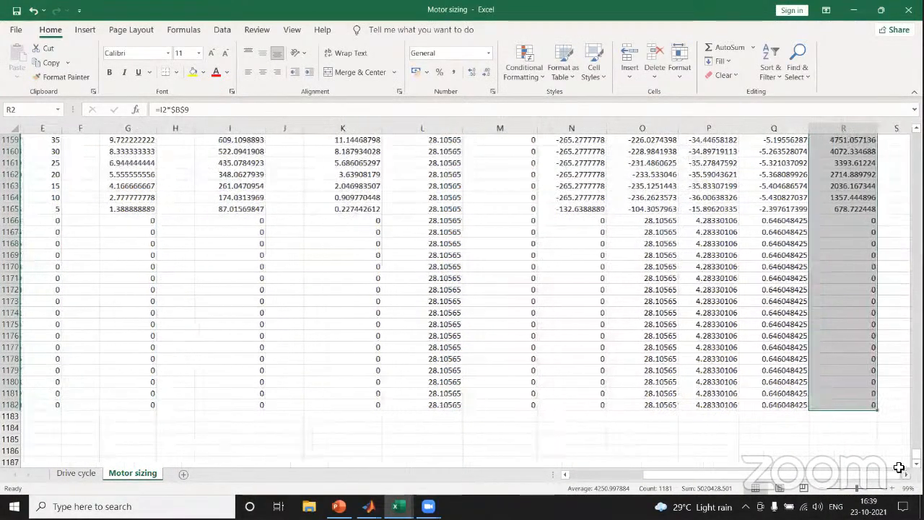
{"action": "scroll", "coordinate": [803, 417], "scroll_direction": "up", "scroll_amount": 1}
{"action": "scroll", "coordinate": [462, 296], "scroll_direction": "up", "scroll_amount": 20}
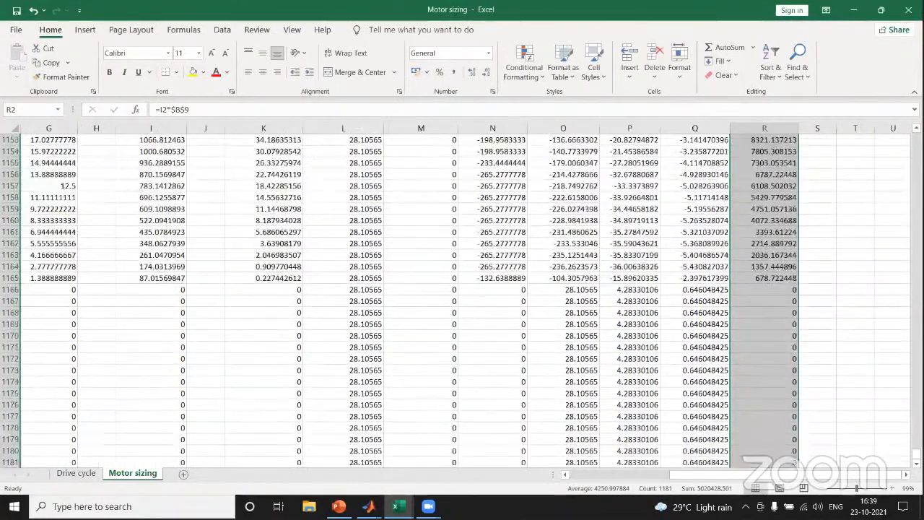
{"action": "scroll", "coordinate": [818, 171], "scroll_direction": "up", "scroll_amount": 20}
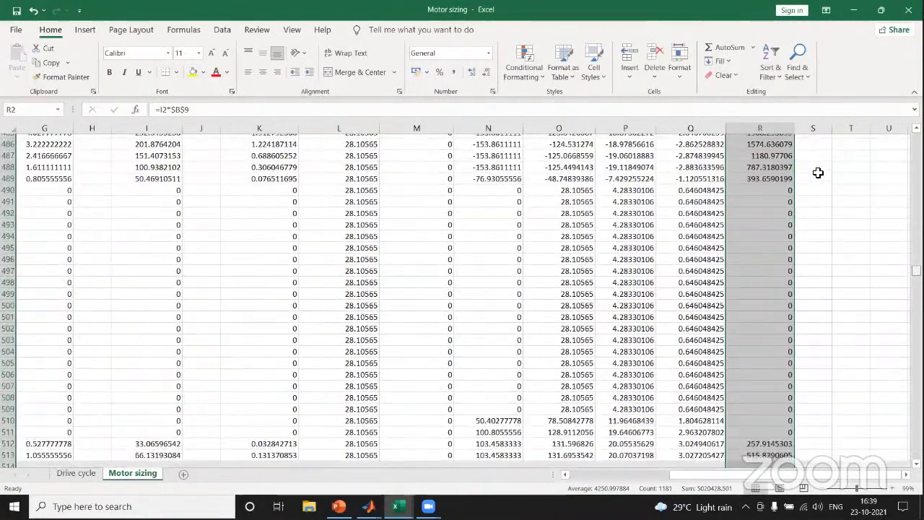
{"action": "left_click", "coordinate": [383, 70]}
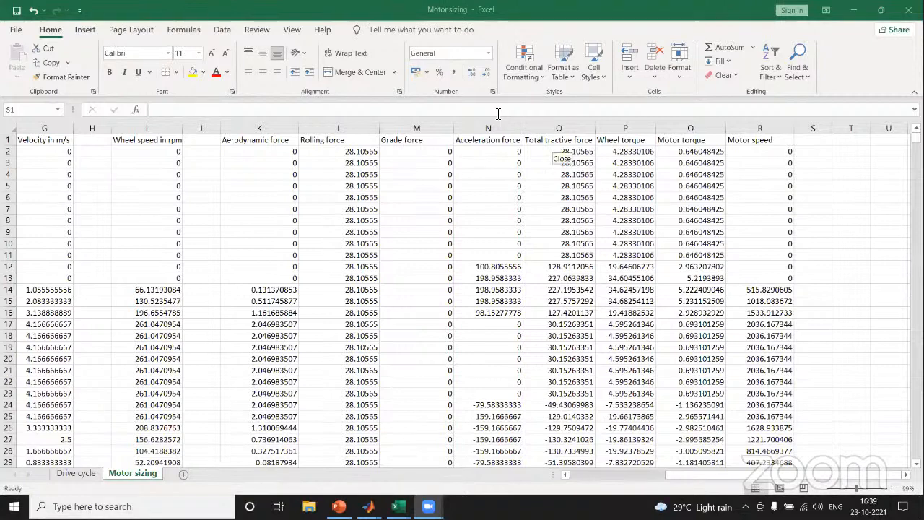
Step: Enter the header "Motor power" in S1 and widen column S to fit it
{"action": "double_click", "coordinate": [810, 141]}
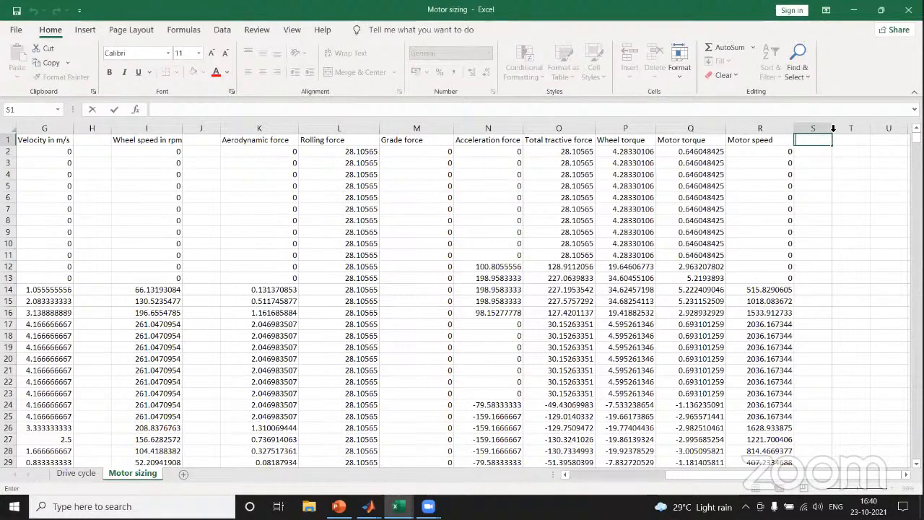
{"action": "left_click", "coordinate": [827, 140]}
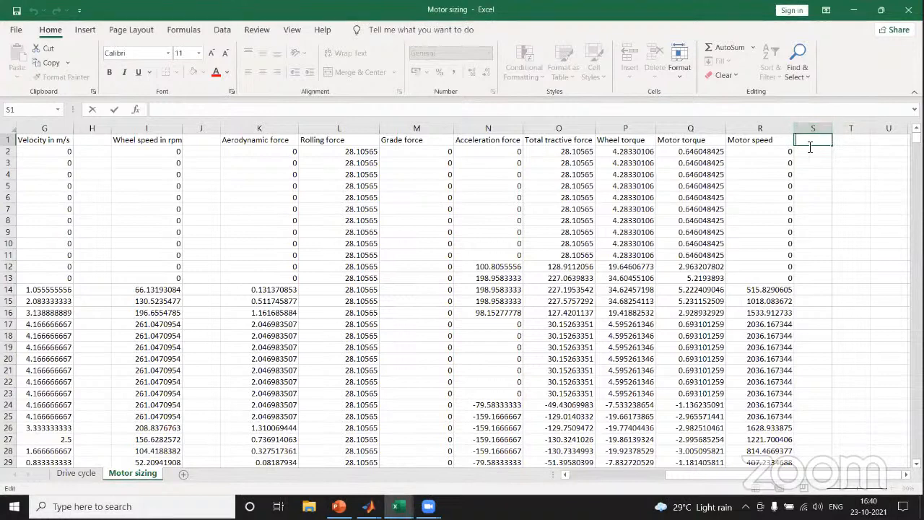
{"action": "type", "text": "Motorpower"}
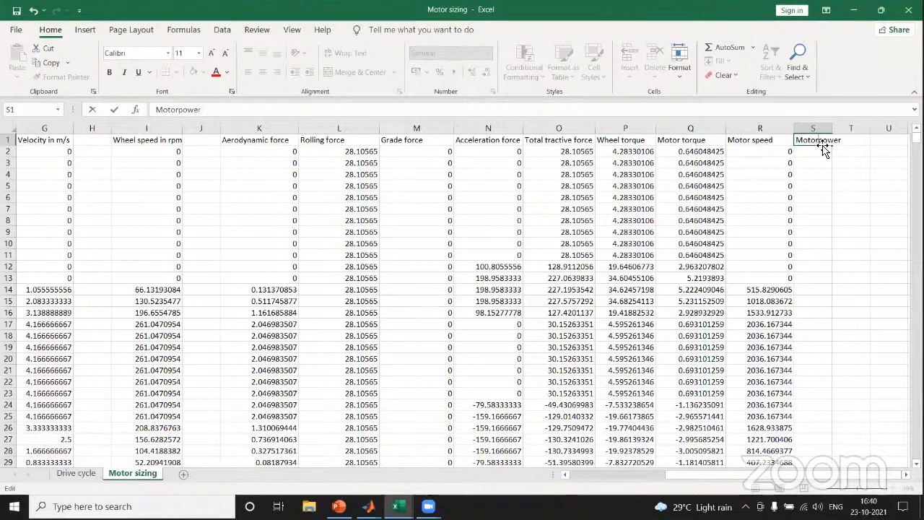
{"action": "left_click", "coordinate": [815, 140]}
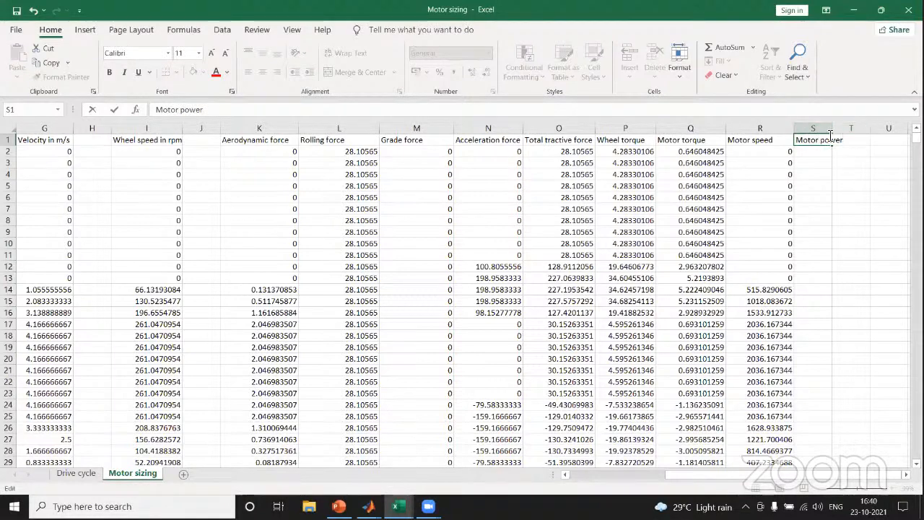
{"action": "left_click", "coordinate": [850, 163]}
{"action": "left_click_drag", "start_coordinate": [832, 130], "coordinate": [844, 135]}
Step: Handwrite the motor power formula 2πNT / (60 × M eff) as an annotation over the sheet below the motor speed and motor power headers
{"action": "double_click", "coordinate": [813, 151]}
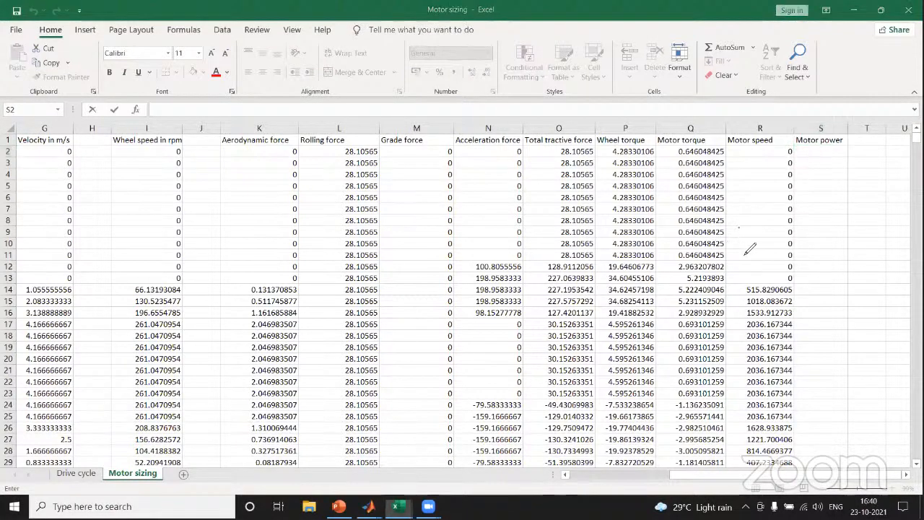
{"action": "mouse_move", "coordinate": [740, 225]}
{"action": "left_mouse_down"}
{"action": "mouse_move", "coordinate": [758, 248]}
{"action": "mouse_move", "coordinate": [784, 218]}
{"action": "mouse_move", "coordinate": [770, 244]}
{"action": "mouse_move", "coordinate": [832, 210]}
{"action": "mouse_move", "coordinate": [856, 234]}
{"action": "left_mouse_up"}
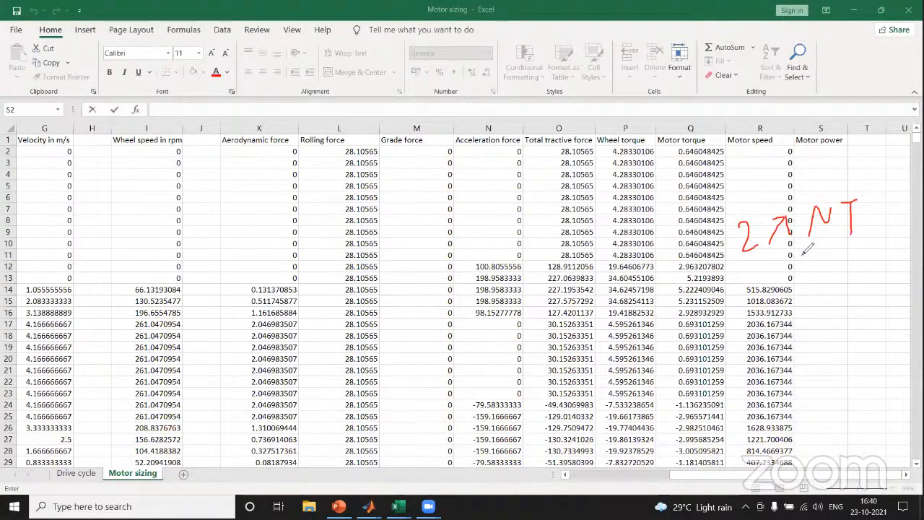
{"action": "left_click_drag", "start_coordinate": [730, 272], "coordinate": [882, 229]}
{"action": "mouse_move", "coordinate": [781, 264]}
{"action": "left_mouse_down"}
{"action": "mouse_move", "coordinate": [771, 294]}
{"action": "mouse_move", "coordinate": [804, 283]}
{"action": "left_mouse_up"}
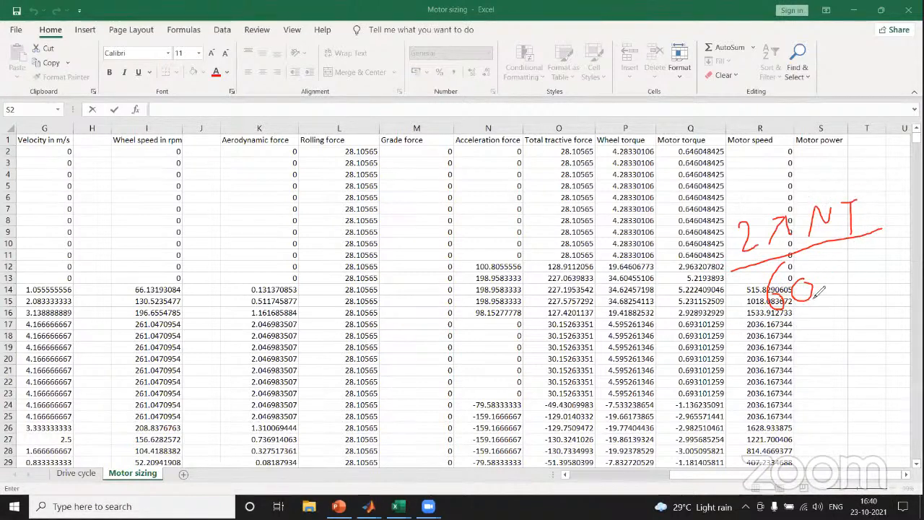
{"action": "mouse_move", "coordinate": [831, 265]}
{"action": "left_mouse_down"}
{"action": "mouse_move", "coordinate": [822, 290]}
{"action": "mouse_move", "coordinate": [841, 288]}
{"action": "left_mouse_up"}
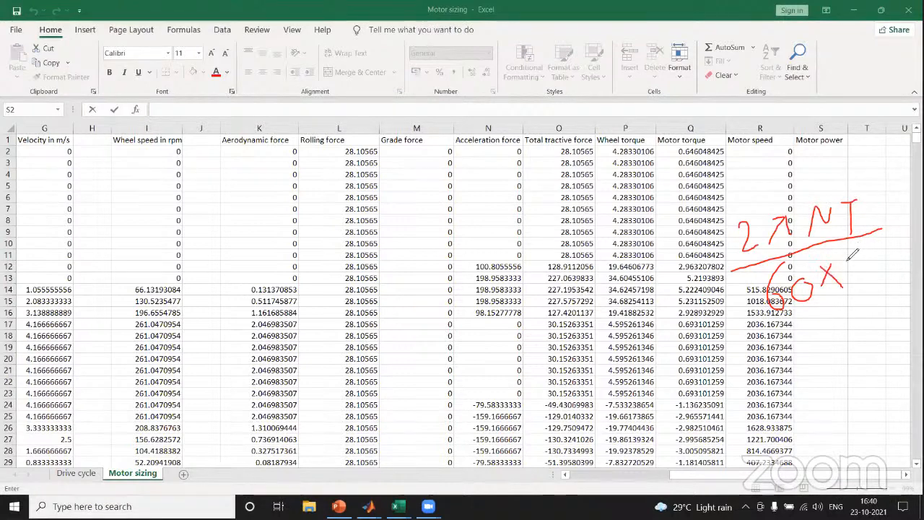
{"action": "mouse_move", "coordinate": [849, 283]}
{"action": "left_mouse_down"}
{"action": "mouse_move", "coordinate": [875, 247]}
{"action": "mouse_move", "coordinate": [885, 274]}
{"action": "mouse_move", "coordinate": [895, 256]}
{"action": "mouse_move", "coordinate": [892, 283]}
{"action": "mouse_move", "coordinate": [909, 268]}
{"action": "left_mouse_up"}
{"action": "left_click", "coordinate": [904, 278]}
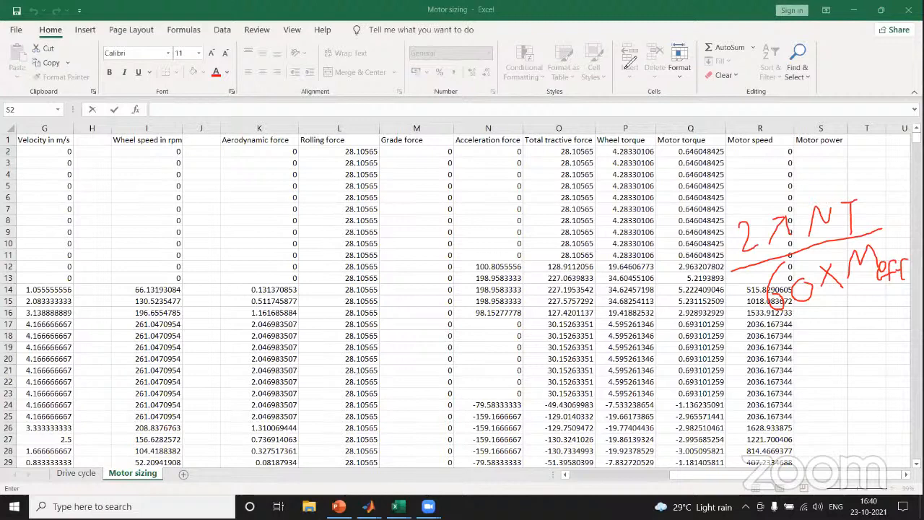
Step: Start the motor power formula in S2 with =2*3.142*R2*Q2, referencing motor speed and motor torque
{"action": "left_click", "coordinate": [804, 156]}
{"action": "type", "text": "="}
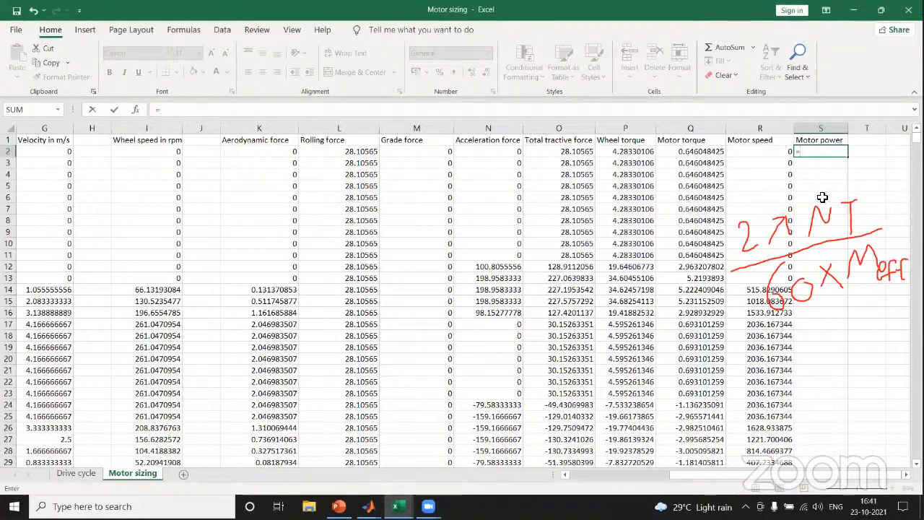
{"action": "type", "text": "2*3.142"}
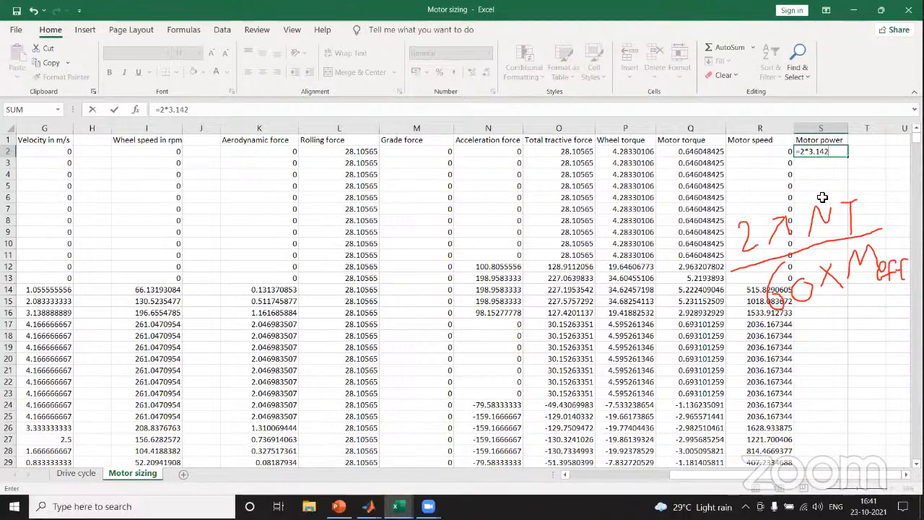
{"action": "type", "text": "*"}
{"action": "left_click", "coordinate": [774, 152]}
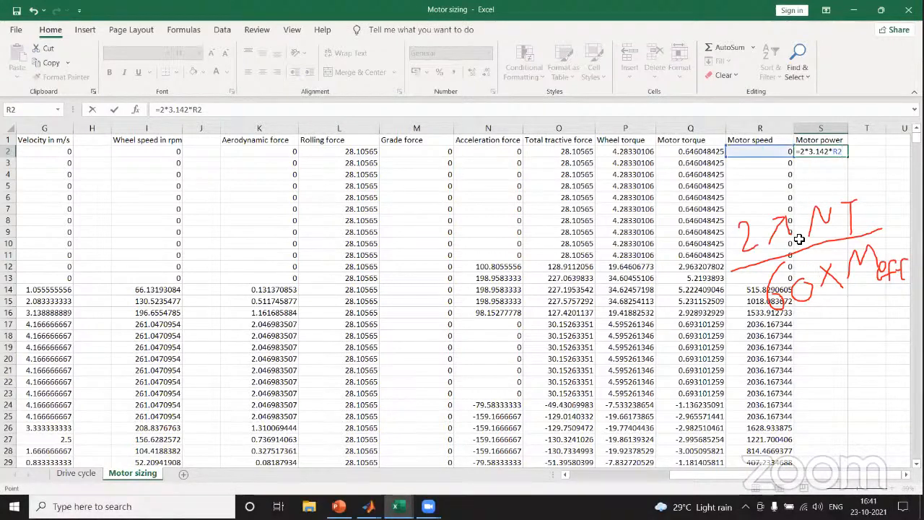
{"action": "type", "text": "*"}
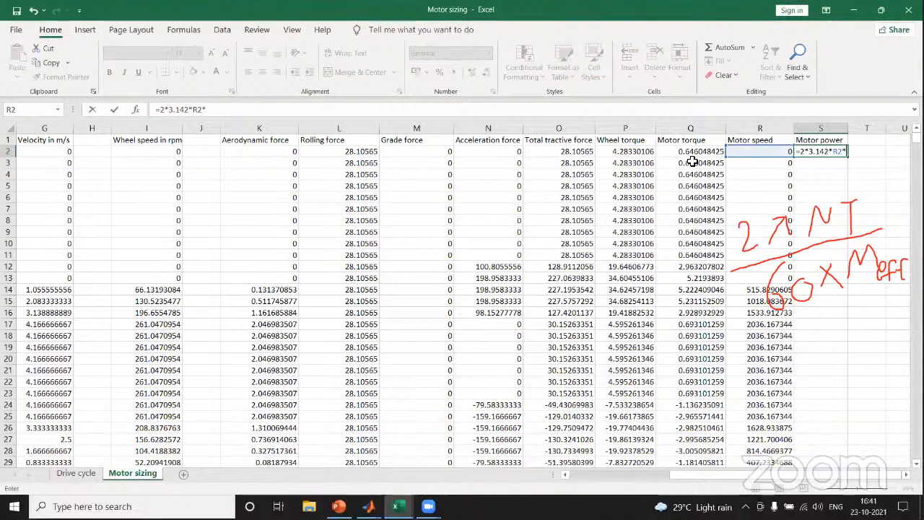
{"action": "left_click", "coordinate": [708, 151]}
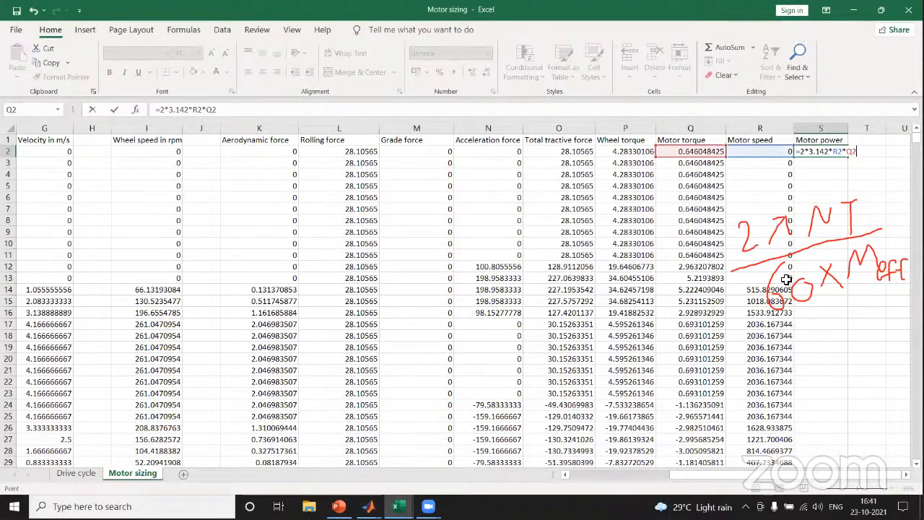
Step: Complete the S2 formula by dividing by (60*$B$11), with the motor efficiency as an absolute reference, and commit it
{"action": "type", "text": "/("}
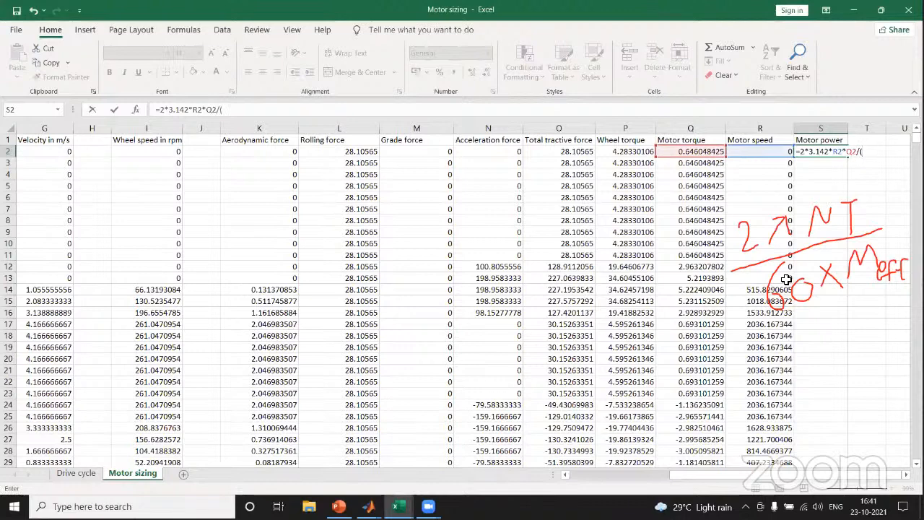
{"action": "type", "text": "60"}
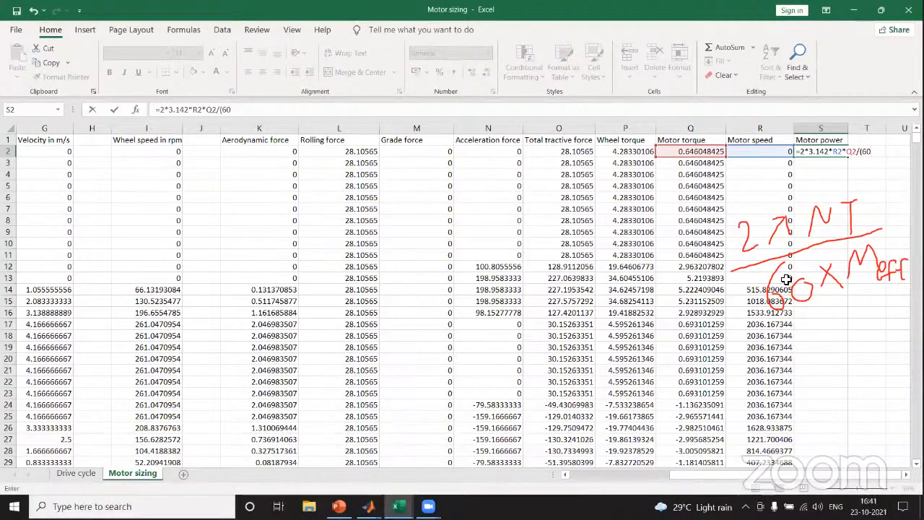
{"action": "type", "text": "*"}
{"action": "left_click_drag", "start_coordinate": [719, 475], "coordinate": [625, 475]}
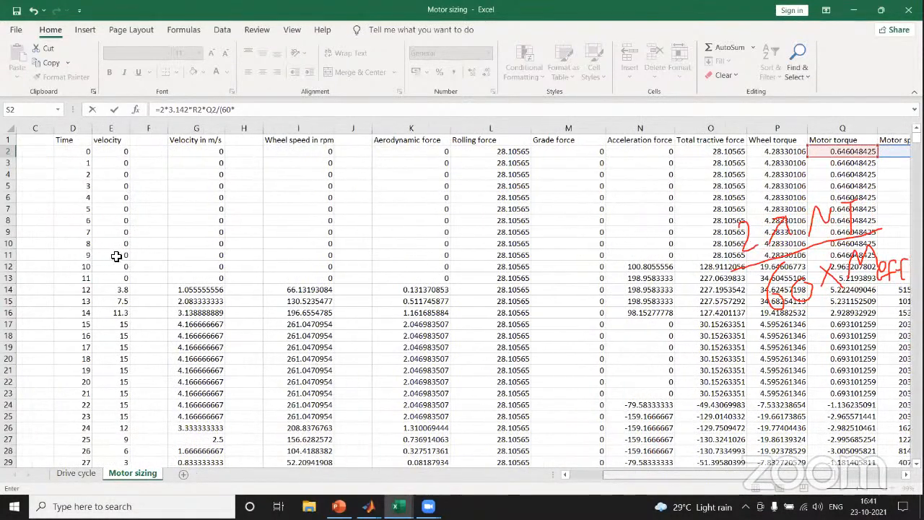
{"action": "left_click", "coordinate": [115, 256]}
{"action": "left_click_drag", "start_coordinate": [739, 474], "coordinate": [807, 475]}
{"action": "left_click_drag", "start_coordinate": [739, 477], "coordinate": [763, 475]}
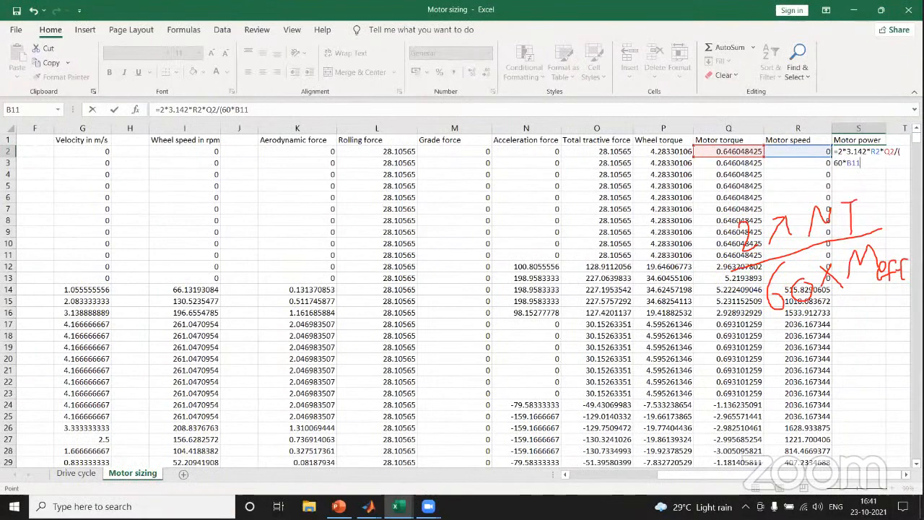
{"action": "left_click", "coordinate": [907, 474]}
{"action": "left_click", "coordinate": [906, 474]}
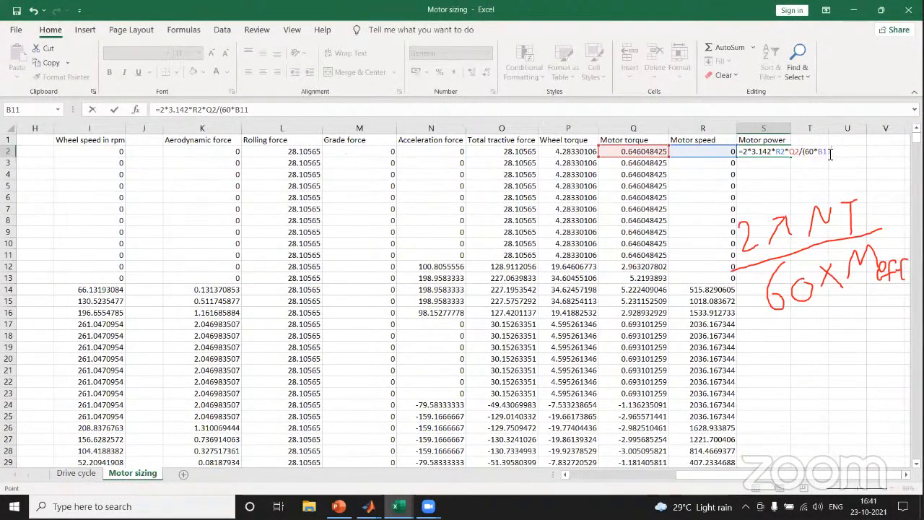
{"action": "key", "text": "F4"}
{"action": "left_click", "coordinate": [844, 156]}
{"action": "key", "text": "ctrl+Return"}
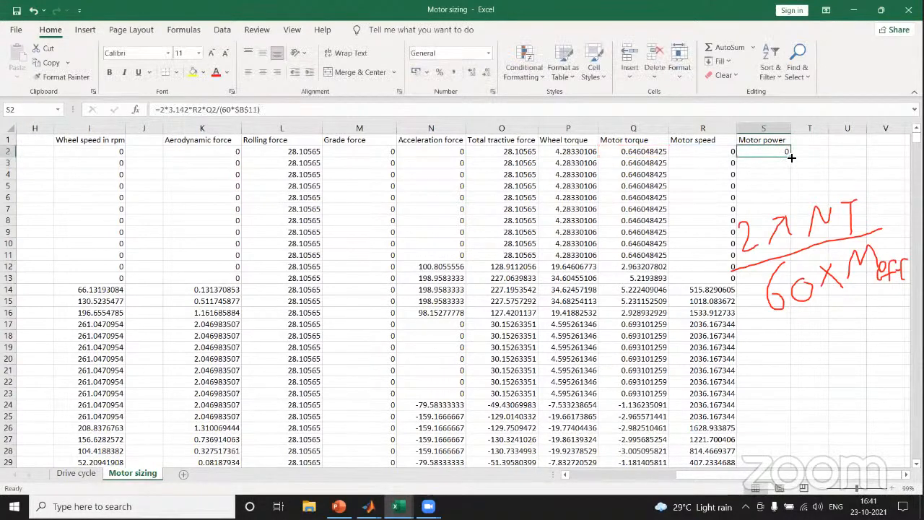
Step: Fill the motor power formula from S2 down to row 1182 and head back up the sheet
{"action": "left_click_drag", "start_coordinate": [791, 157], "coordinate": [795, 420]}
{"action": "scroll", "coordinate": [839, 153], "scroll_direction": "up", "scroll_amount": 20}
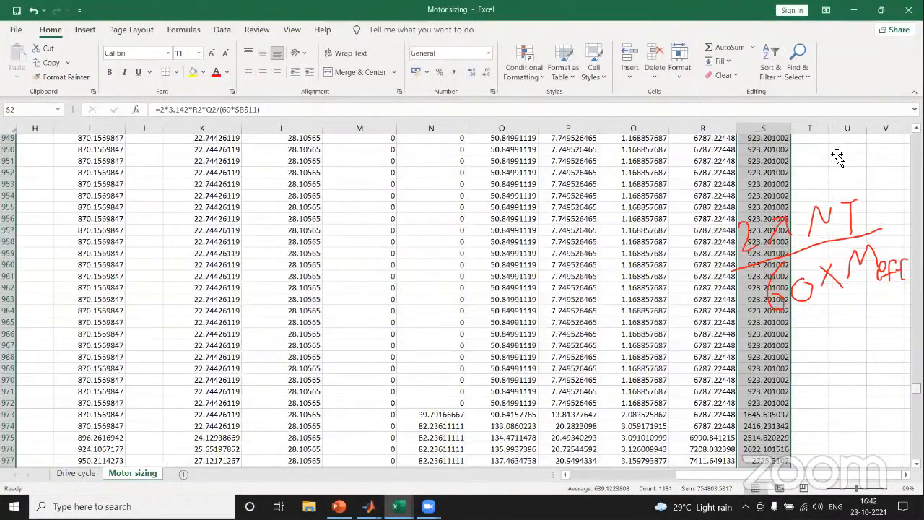
Step: Return to the first rows of the sheet and clear the handwritten motor power formula annotation
{"action": "scroll", "coordinate": [423, 129], "scroll_direction": "up", "scroll_amount": 20}
{"action": "left_click", "coordinate": [838, 151]}
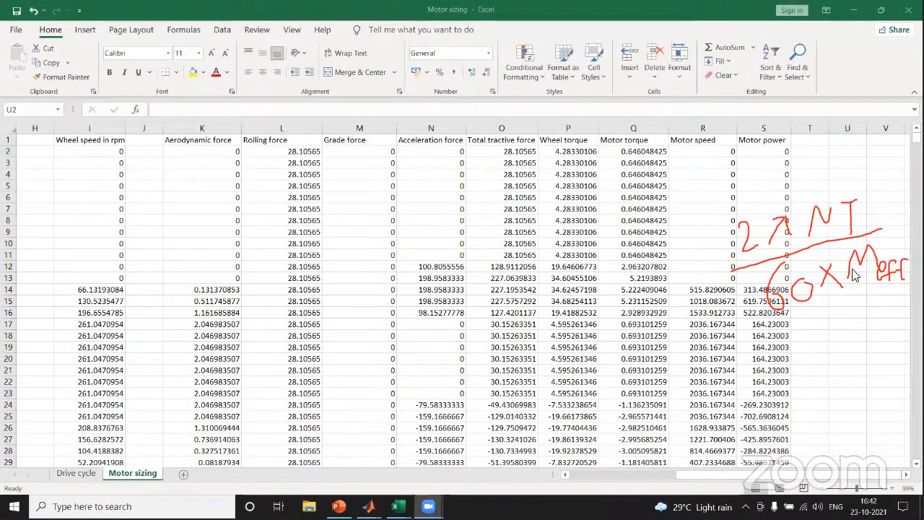
{"action": "left_click", "coordinate": [532, 72]}
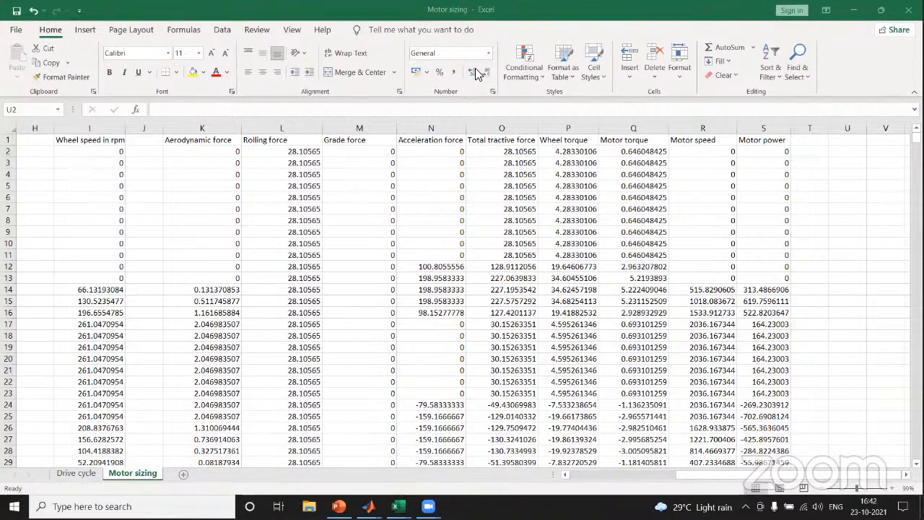
Step: Add the header "battery power" in T1, beside the Motor power column
{"action": "double_click", "coordinate": [807, 142]}
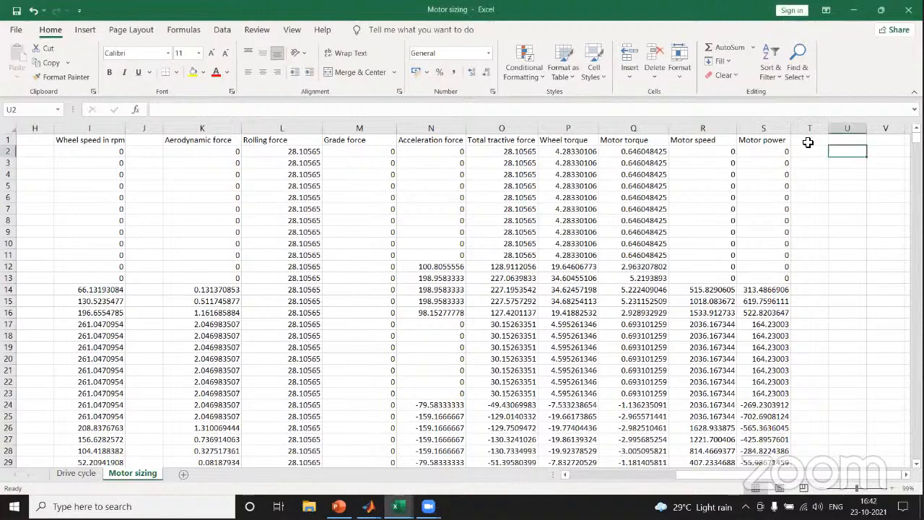
{"action": "left_click", "coordinate": [805, 141]}
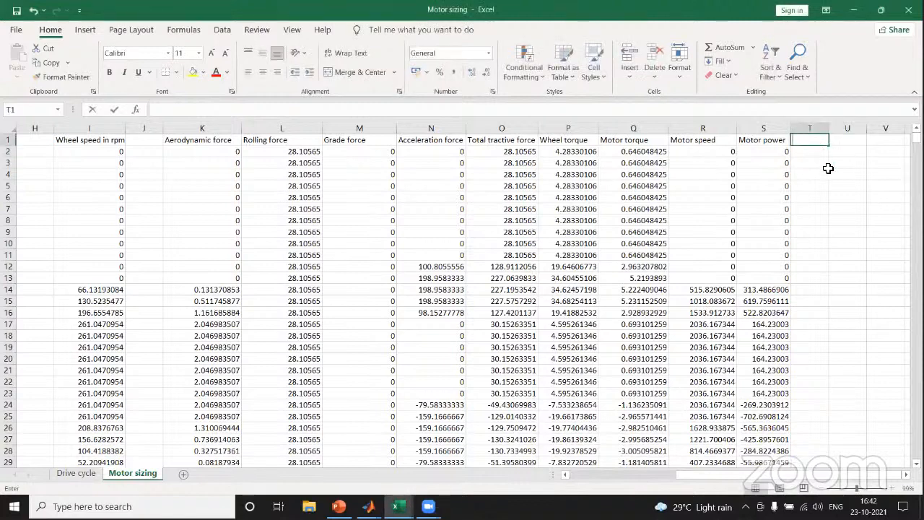
{"action": "type", "text": "ba"}
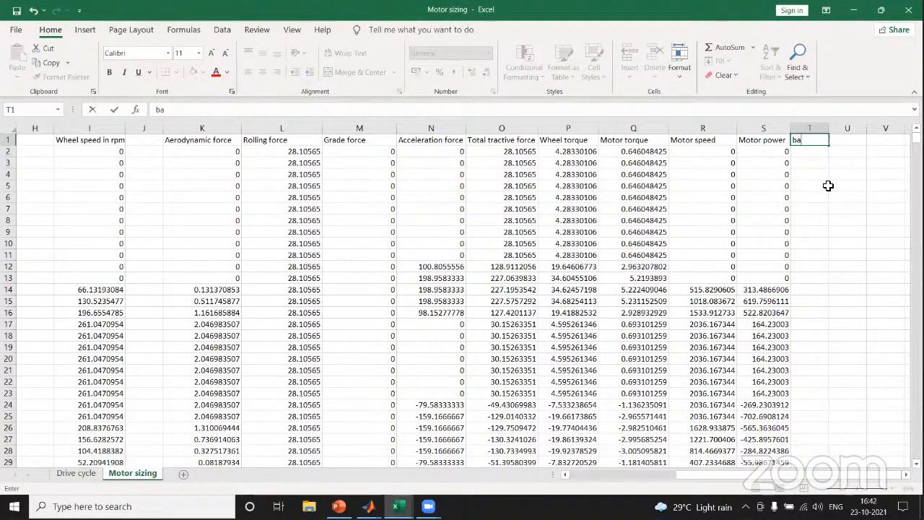
{"action": "type", "text": "ttery po"}
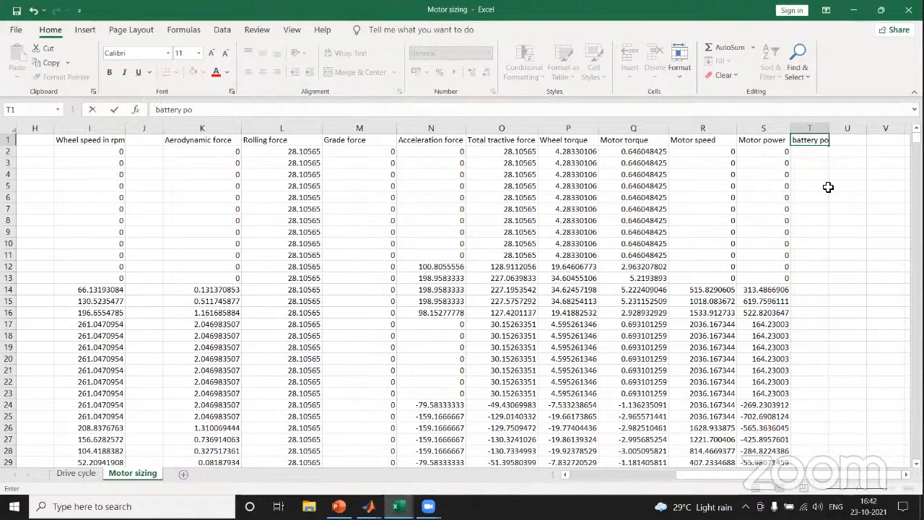
{"action": "type", "text": "wer"}
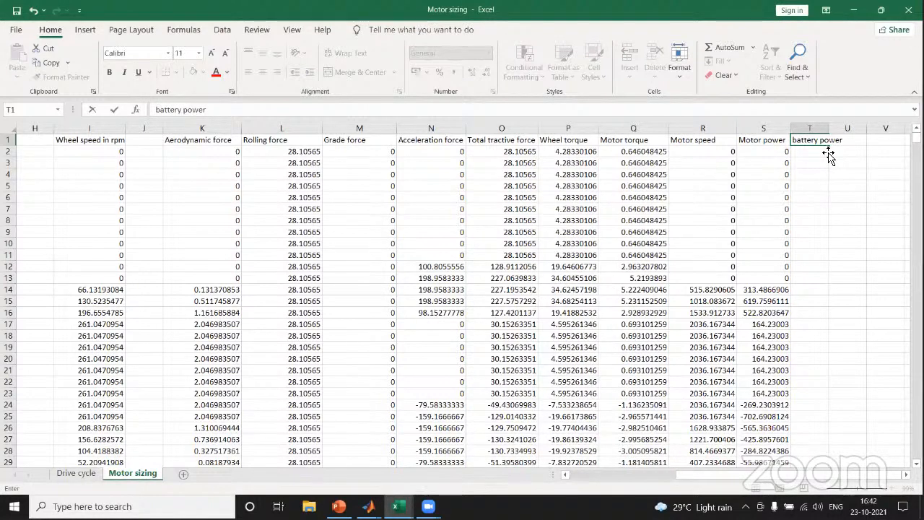
{"action": "left_click", "coordinate": [821, 170]}
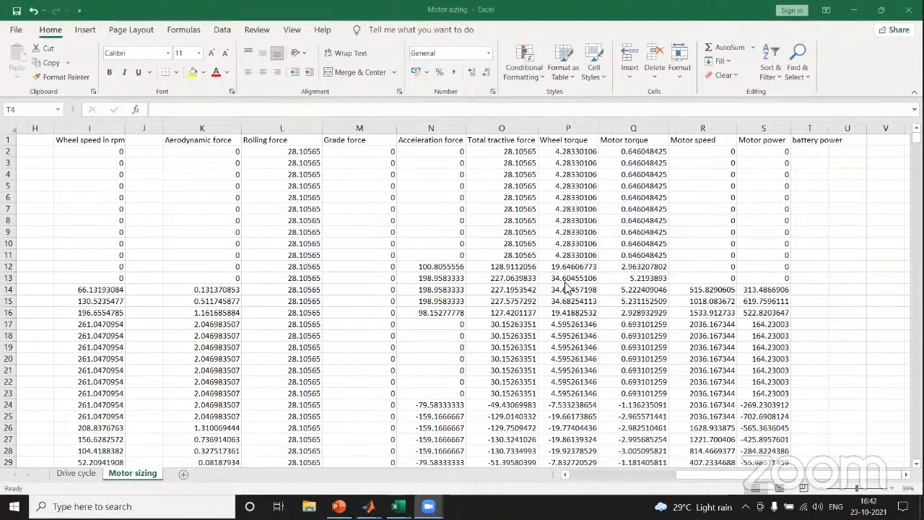
Step: Select P2, handwrite the wheel torque formula T = F × r with F circled and Total tractive force ticked, and clear the annotation
{"action": "left_click", "coordinate": [581, 149]}
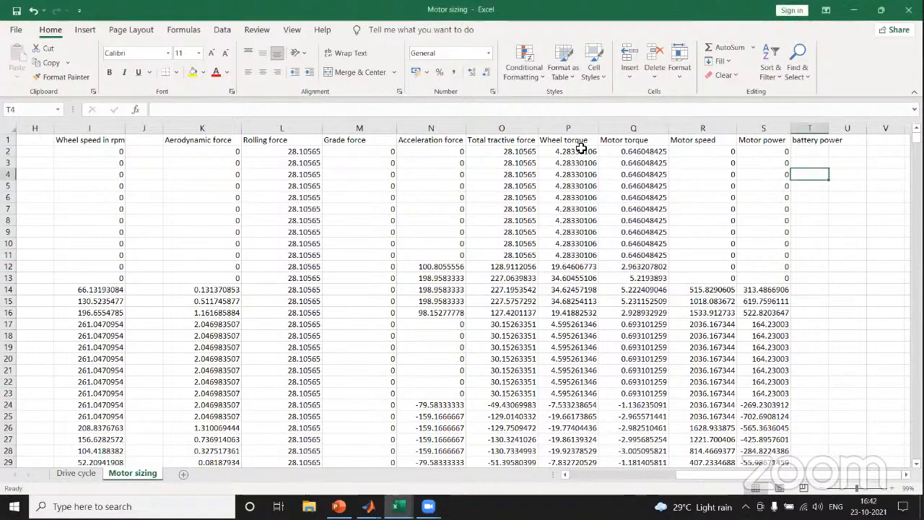
{"action": "left_click", "coordinate": [581, 151]}
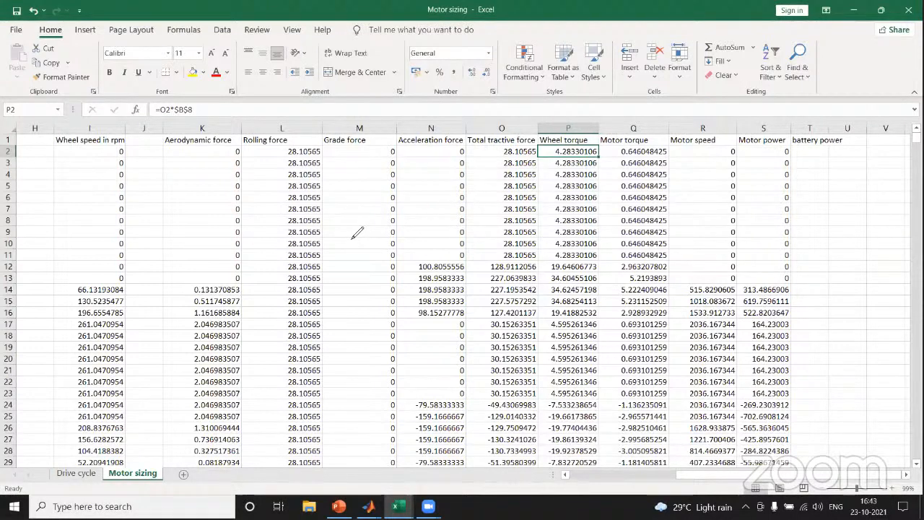
{"action": "left_click_drag", "start_coordinate": [348, 229], "coordinate": [410, 226]}
{"action": "left_click_drag", "start_coordinate": [379, 230], "coordinate": [387, 289]}
{"action": "left_click_drag", "start_coordinate": [448, 254], "coordinate": [411, 264]}
{"action": "left_click_drag", "start_coordinate": [473, 233], "coordinate": [473, 275]}
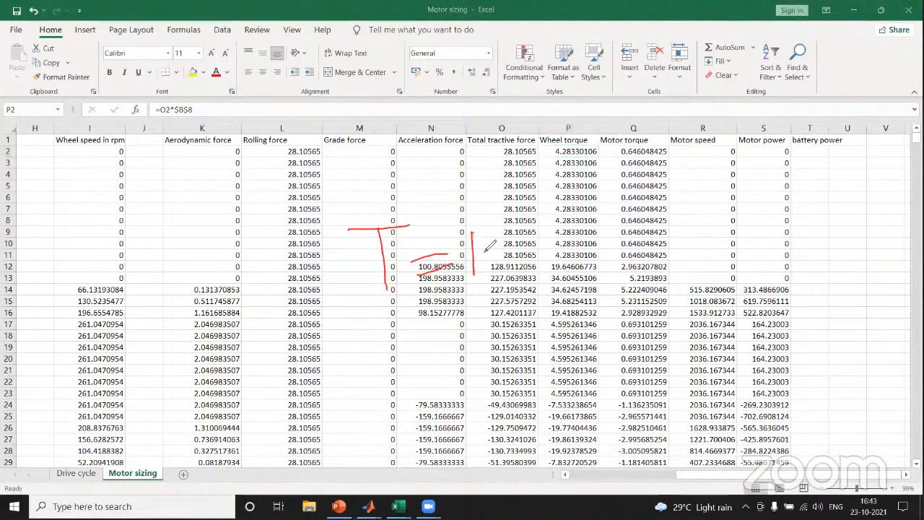
{"action": "left_click_drag", "start_coordinate": [472, 232], "coordinate": [509, 228]}
{"action": "mouse_move", "coordinate": [481, 249]}
{"action": "left_mouse_down"}
{"action": "mouse_move", "coordinate": [569, 240]}
{"action": "mouse_move", "coordinate": [564, 262]}
{"action": "mouse_move", "coordinate": [604, 254]}
{"action": "mouse_move", "coordinate": [610, 228]}
{"action": "left_mouse_up"}
{"action": "mouse_move", "coordinate": [518, 220]}
{"action": "left_mouse_down"}
{"action": "mouse_move", "coordinate": [477, 211]}
{"action": "mouse_move", "coordinate": [498, 287]}
{"action": "mouse_move", "coordinate": [533, 220]}
{"action": "left_mouse_up"}
{"action": "left_click_drag", "start_coordinate": [504, 141], "coordinate": [529, 117]}
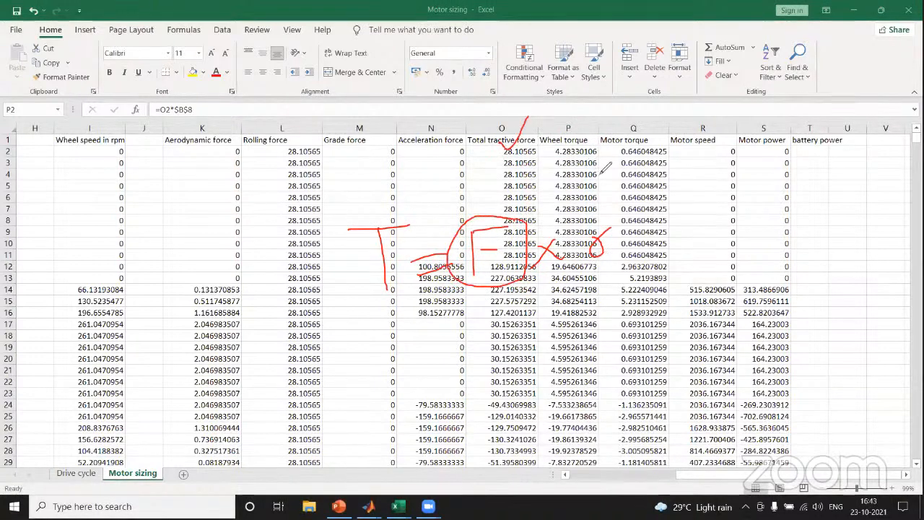
{"action": "left_click_drag", "start_coordinate": [608, 235], "coordinate": [642, 213]}
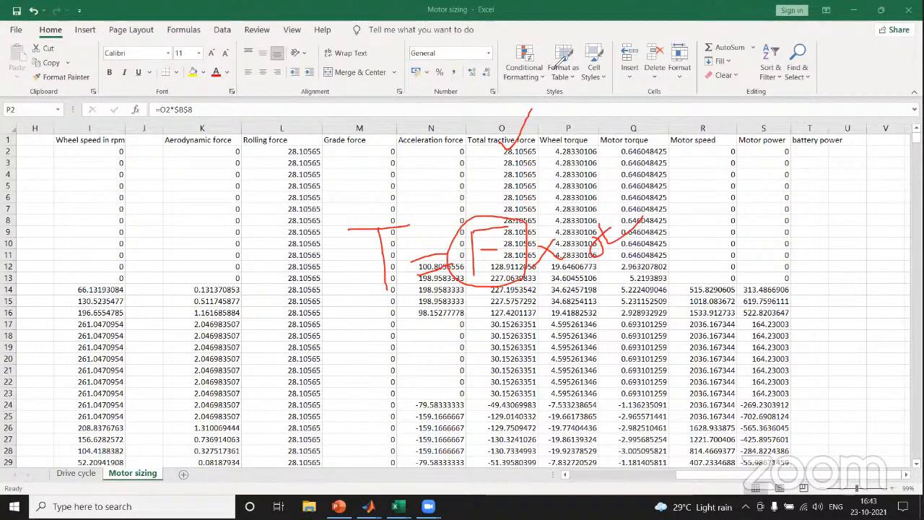
{"action": "left_click", "coordinate": [555, 69]}
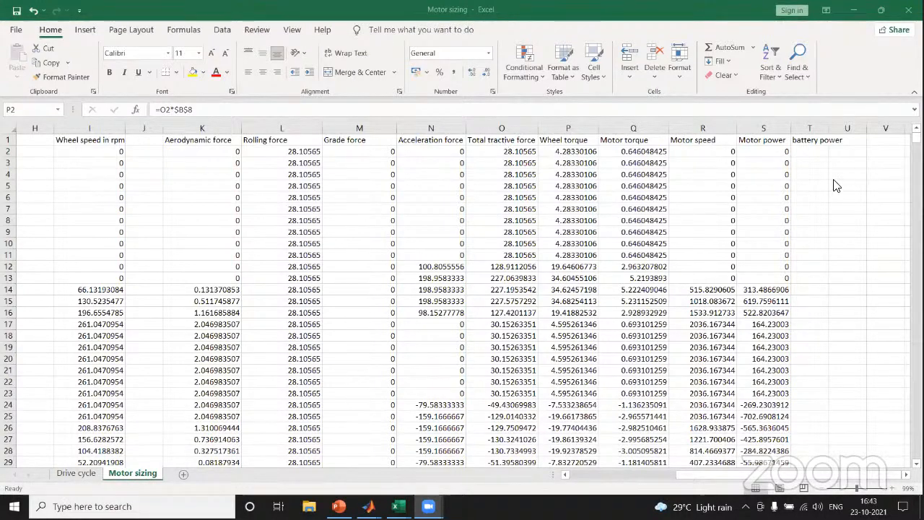
Step: Widen column T to fit the battery power header and handwrite B.P = M.P / M.C eff over the sheet as an annotation
{"action": "left_click_drag", "start_coordinate": [828, 132], "coordinate": [844, 132]}
{"action": "double_click", "coordinate": [815, 152]}
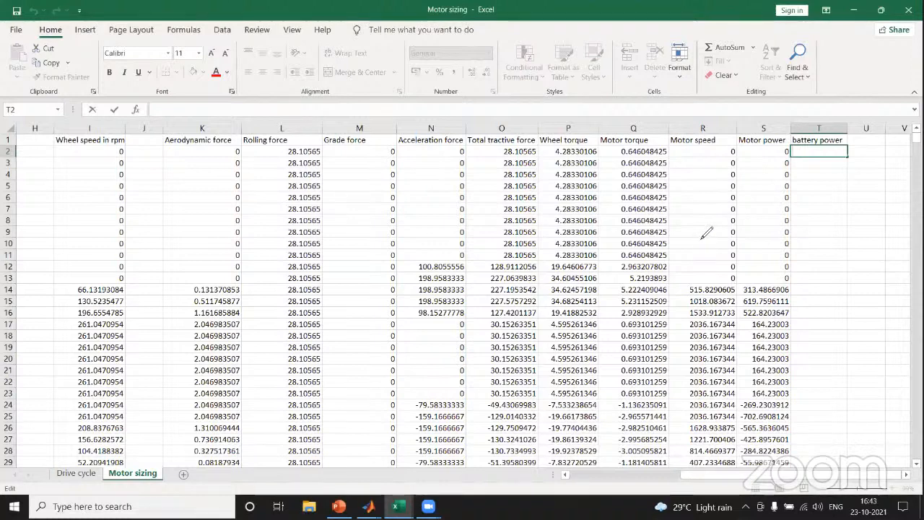
{"action": "mouse_move", "coordinate": [680, 243]}
{"action": "left_mouse_down"}
{"action": "mouse_move", "coordinate": [682, 288]}
{"action": "mouse_move", "coordinate": [714, 271]}
{"action": "mouse_move", "coordinate": [686, 290]}
{"action": "left_mouse_up"}
{"action": "left_click_drag", "start_coordinate": [736, 239], "coordinate": [737, 273]}
{"action": "mouse_move", "coordinate": [736, 240]}
{"action": "left_mouse_down"}
{"action": "mouse_move", "coordinate": [753, 245]}
{"action": "mouse_move", "coordinate": [740, 261]}
{"action": "mouse_move", "coordinate": [767, 280]}
{"action": "mouse_move", "coordinate": [820, 260]}
{"action": "mouse_move", "coordinate": [857, 267]}
{"action": "left_mouse_up"}
{"action": "left_click_drag", "start_coordinate": [857, 231], "coordinate": [857, 249]}
{"action": "left_click", "coordinate": [845, 264]}
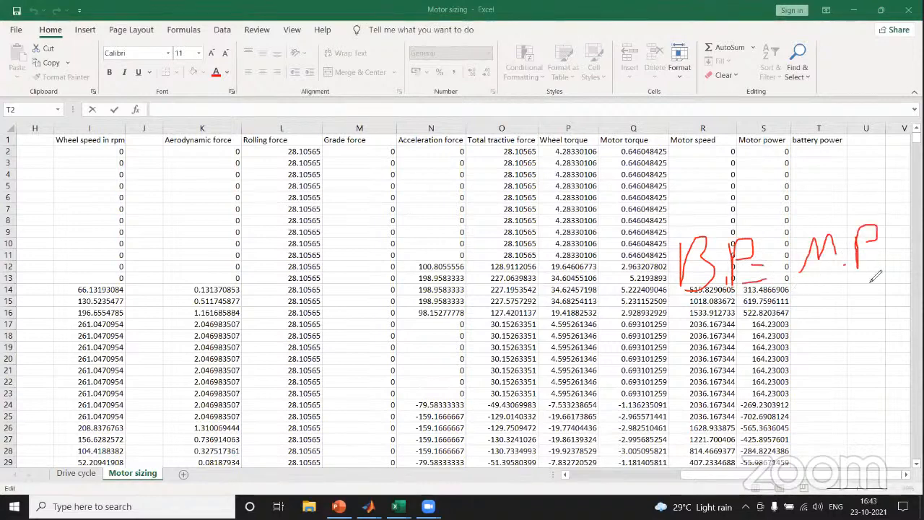
{"action": "left_click_drag", "start_coordinate": [791, 286], "coordinate": [877, 276]}
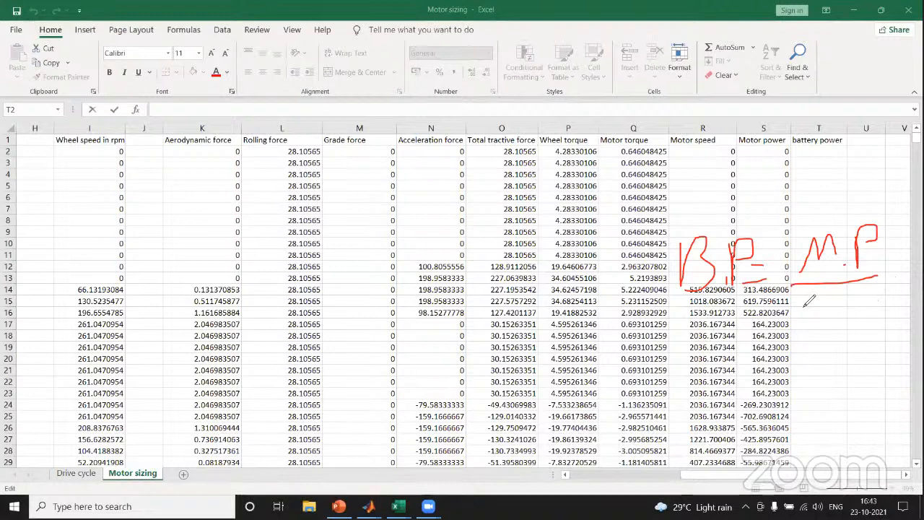
{"action": "mouse_move", "coordinate": [796, 327]}
{"action": "left_mouse_down"}
{"action": "mouse_move", "coordinate": [821, 291]}
{"action": "mouse_move", "coordinate": [837, 315]}
{"action": "mouse_move", "coordinate": [878, 307]}
{"action": "mouse_move", "coordinate": [894, 328]}
{"action": "left_mouse_up"}
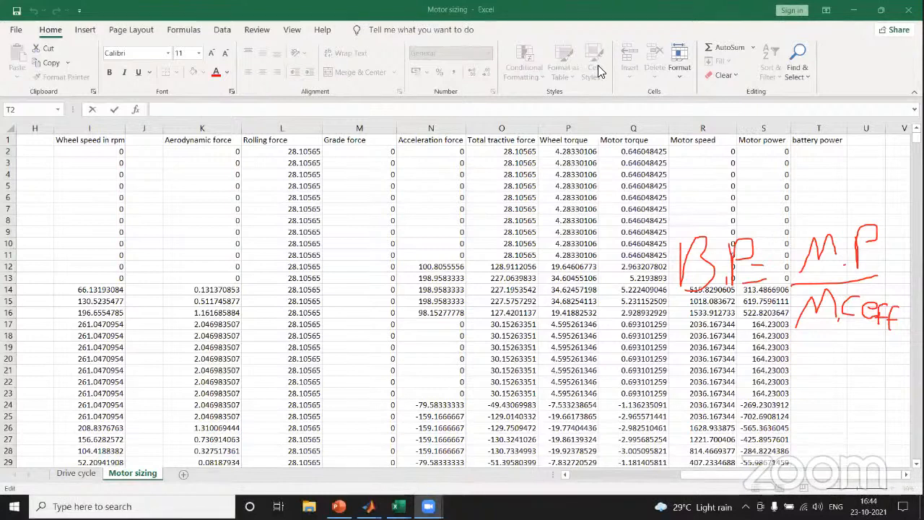
Step: Enter =S2/$B$15 in T2, dividing motor power by the motor controller efficiency as an absolute reference
{"action": "left_click", "coordinate": [810, 150]}
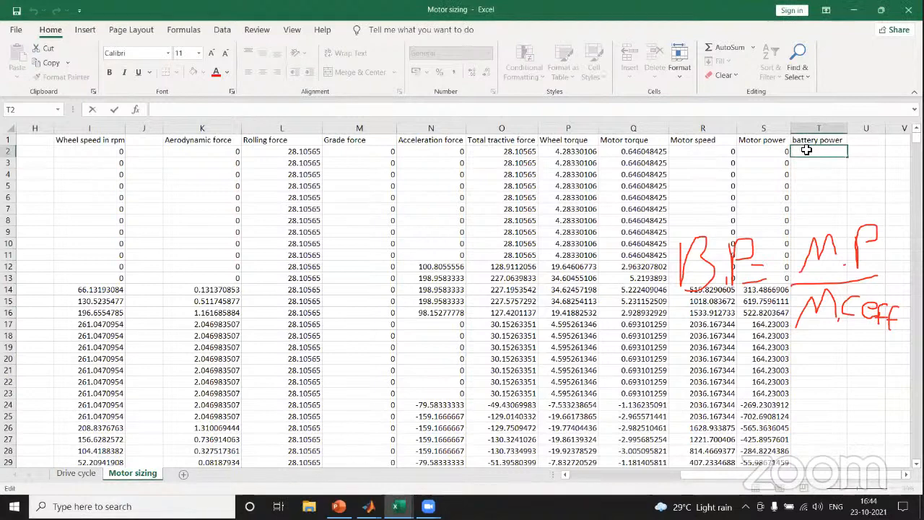
{"action": "type", "text": "="}
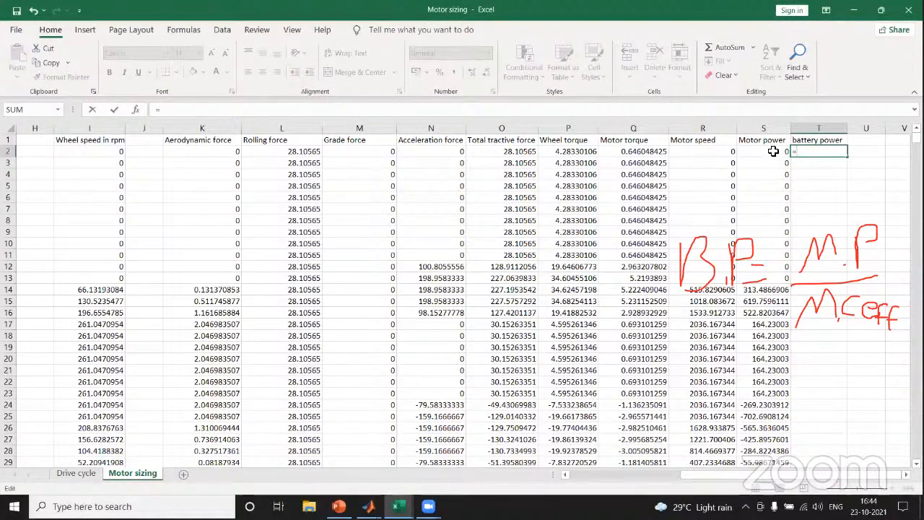
{"action": "left_click", "coordinate": [773, 150]}
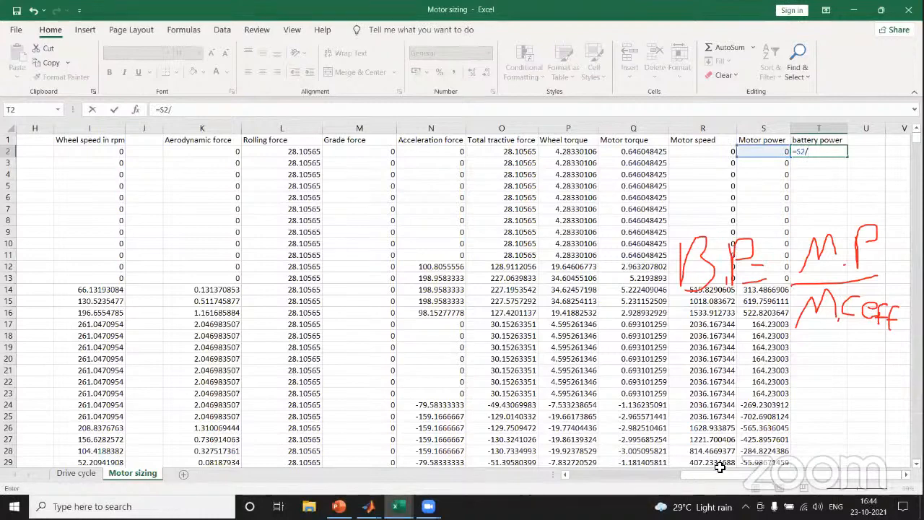
{"action": "left_click_drag", "start_coordinate": [706, 472], "coordinate": [579, 474]}
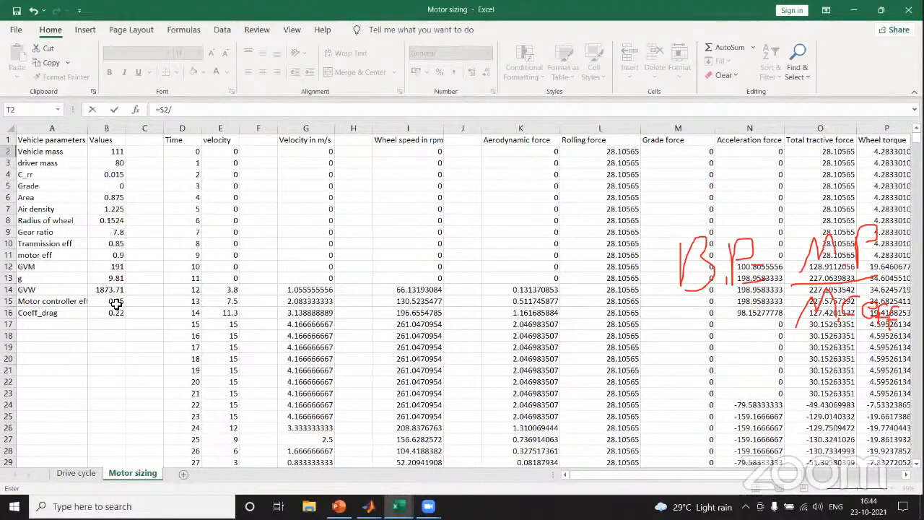
{"action": "left_click", "coordinate": [115, 304]}
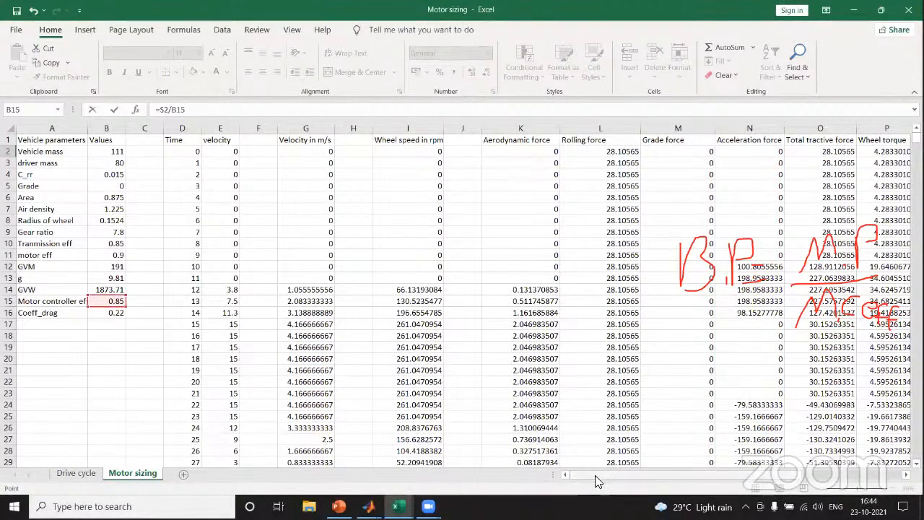
{"action": "left_click_drag", "start_coordinate": [729, 474], "coordinate": [805, 475]}
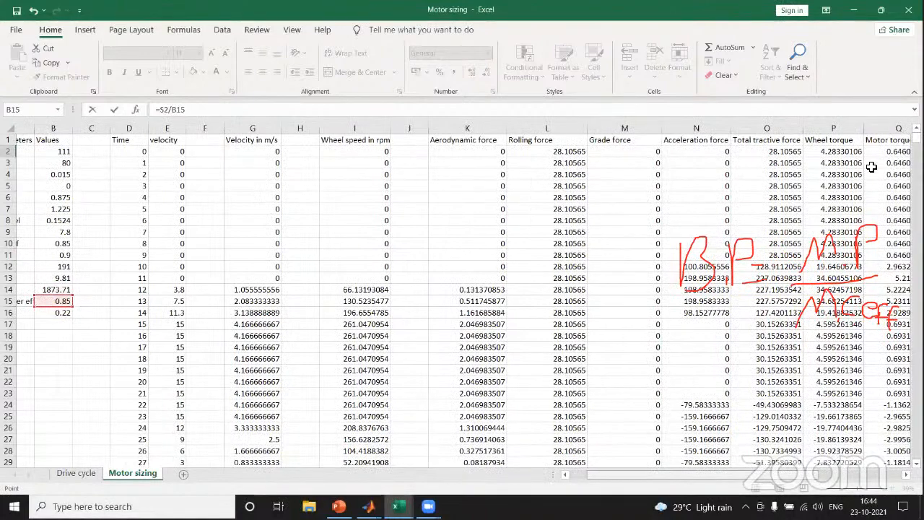
{"action": "left_click", "coordinate": [870, 152]}
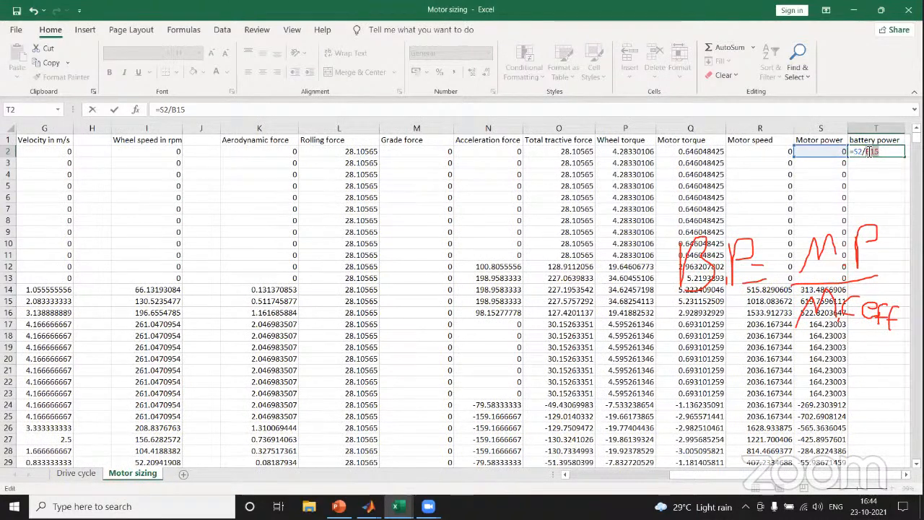
{"action": "key", "text": "F4"}
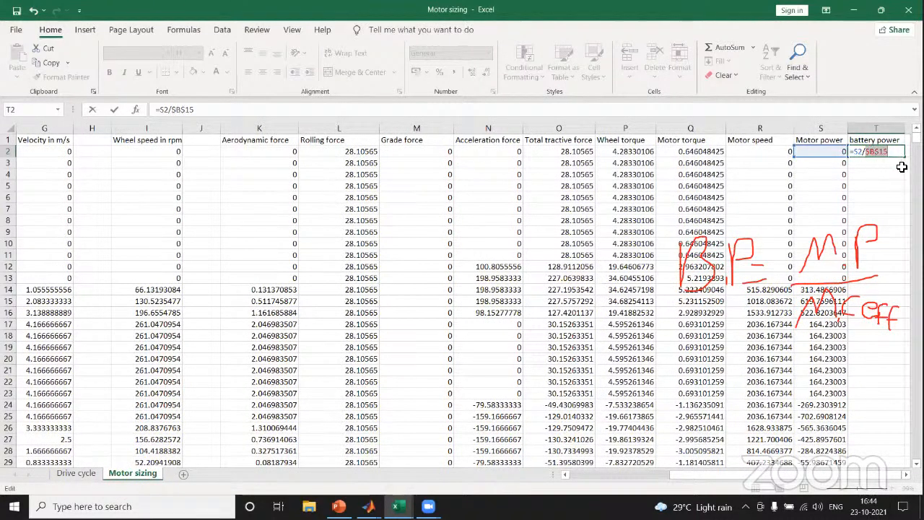
{"action": "left_click", "coordinate": [894, 155]}
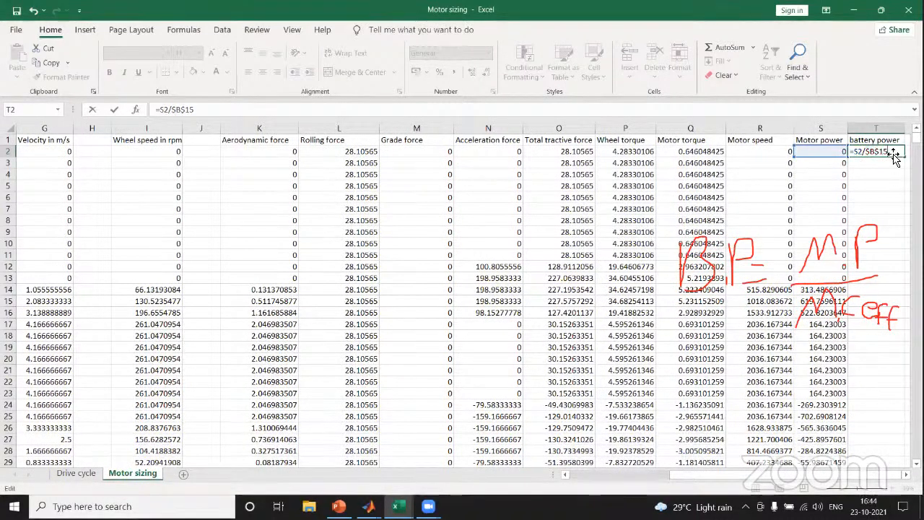
{"action": "key", "text": "ctrl+Return"}
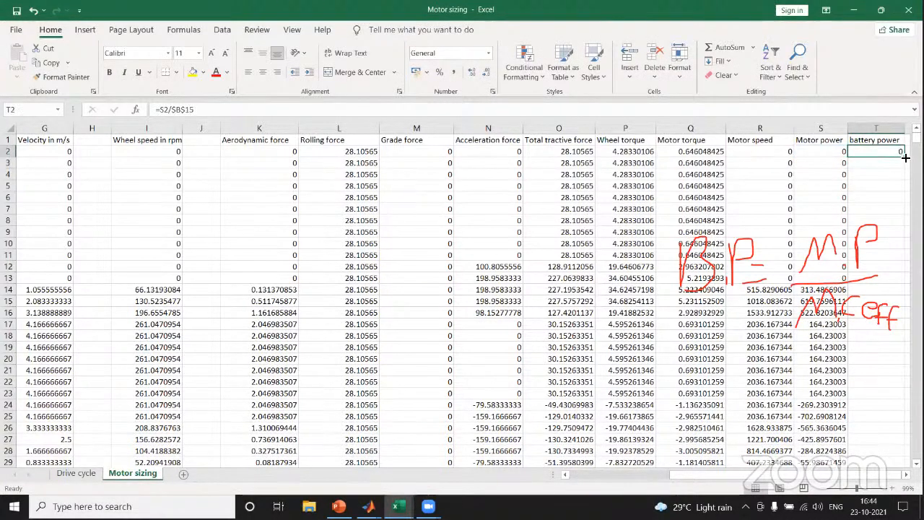
Step: Fill the battery power formula from T2 down to row 1182 and check the end of the column
{"action": "double_click", "coordinate": [905, 158]}
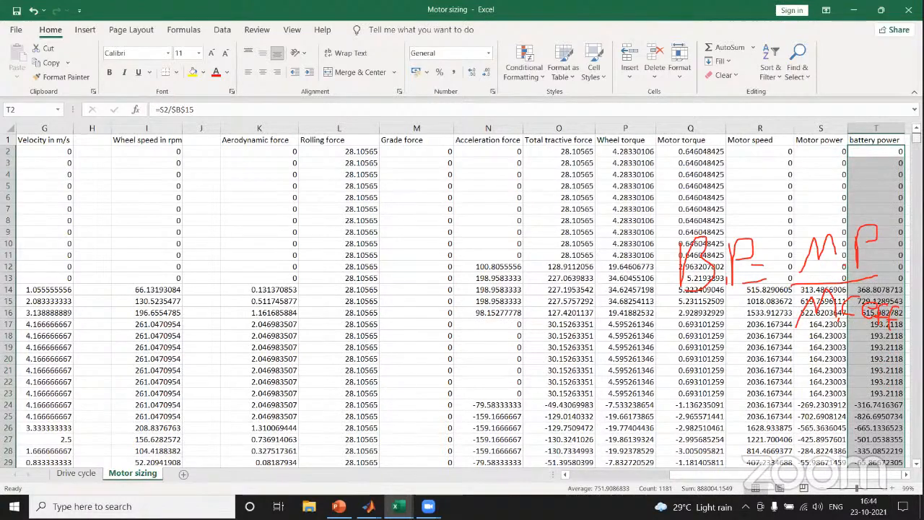
{"action": "left_click_drag", "start_coordinate": [916, 138], "coordinate": [916, 447]}
{"action": "scroll", "coordinate": [873, 397], "scroll_direction": "down", "scroll_amount": 9}
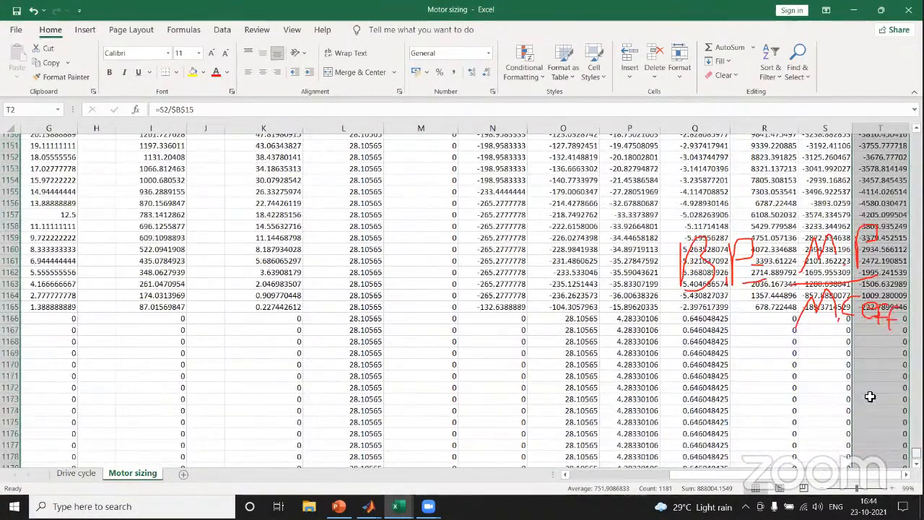
{"action": "left_click", "coordinate": [825, 418]}
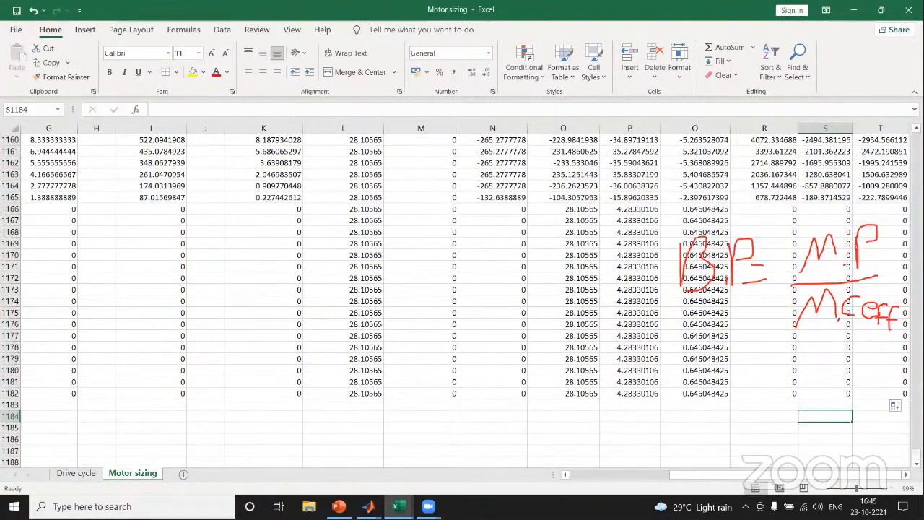
Step: Insert a line chart of the velocity column E and place it over the vehicle parameters and time columns
{"action": "scroll", "coordinate": [825, 418], "scroll_direction": "up", "scroll_amount": 1}
{"action": "left_click_drag", "start_coordinate": [916, 453], "coordinate": [916, 137]}
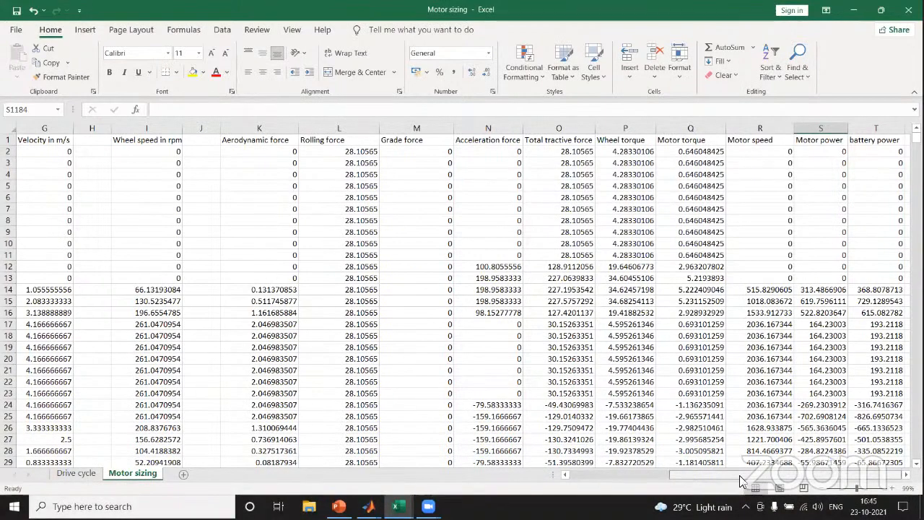
{"action": "left_click_drag", "start_coordinate": [740, 478], "coordinate": [603, 485]}
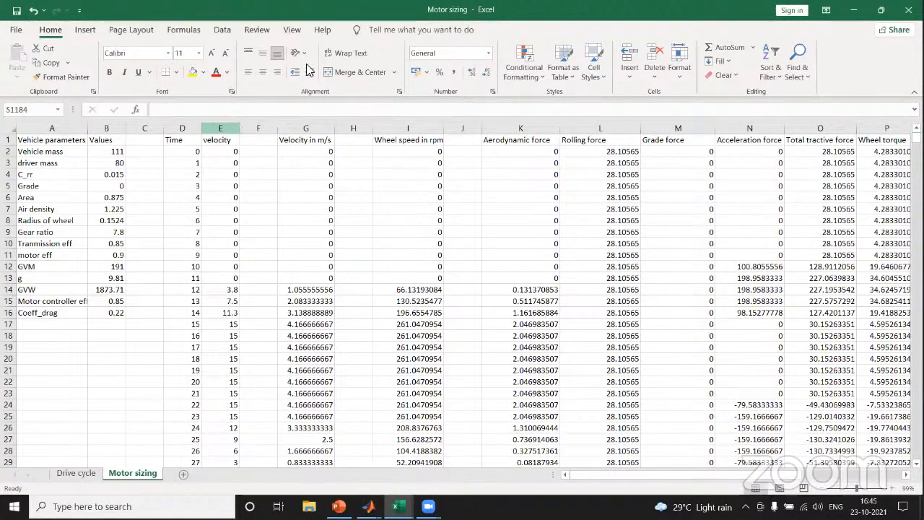
{"action": "left_click", "coordinate": [231, 128]}
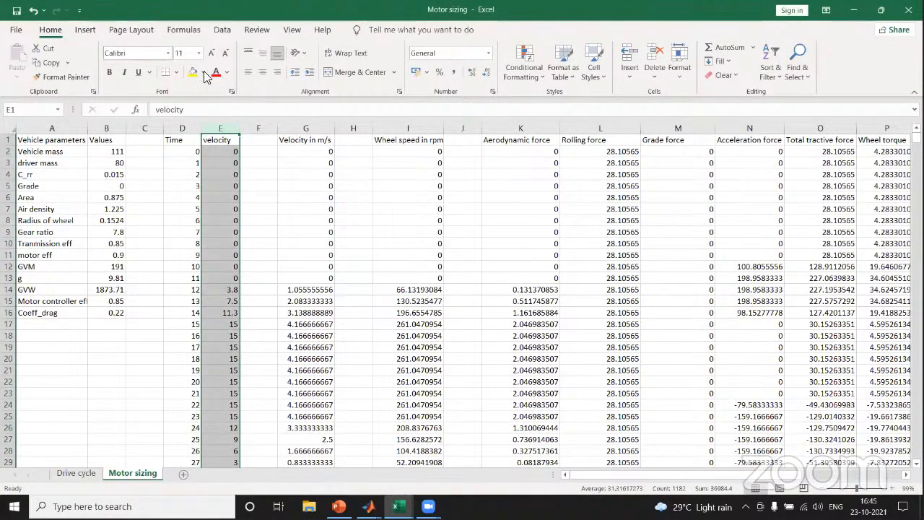
{"action": "left_click", "coordinate": [85, 30]}
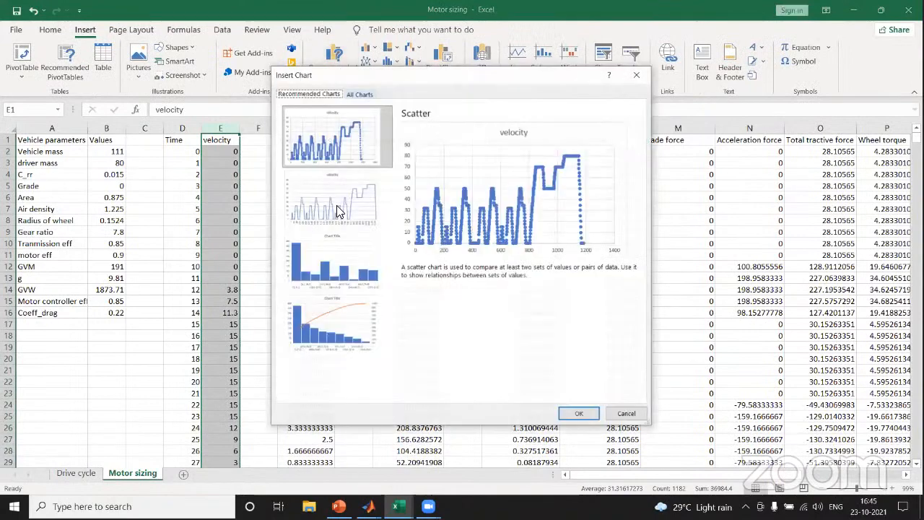
{"action": "left_click", "coordinate": [337, 205]}
{"action": "left_click", "coordinate": [578, 415]}
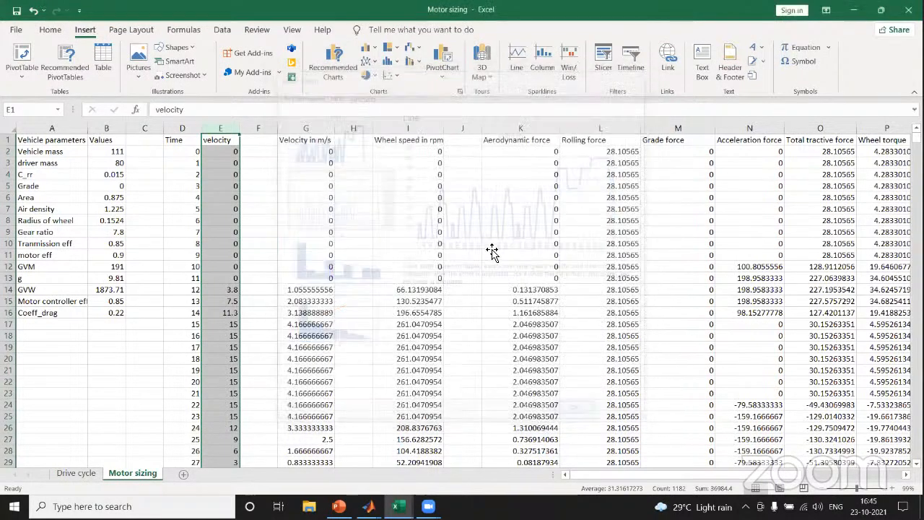
{"action": "left_click_drag", "start_coordinate": [501, 226], "coordinate": [236, 126]}
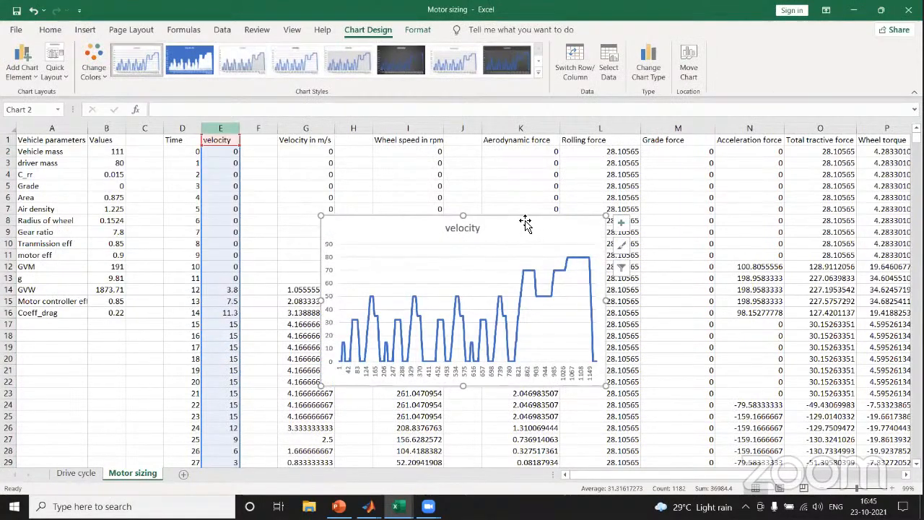
{"action": "left_click_drag", "start_coordinate": [522, 220], "coordinate": [238, 159]}
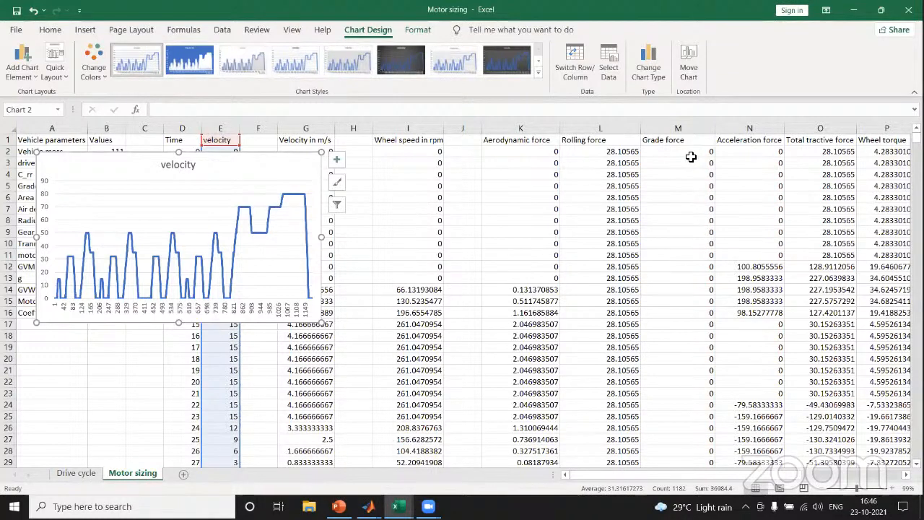
Step: Insert a line chart of the Aerodynamic force column K and place it beside the velocity chart
{"action": "left_click", "coordinate": [540, 128]}
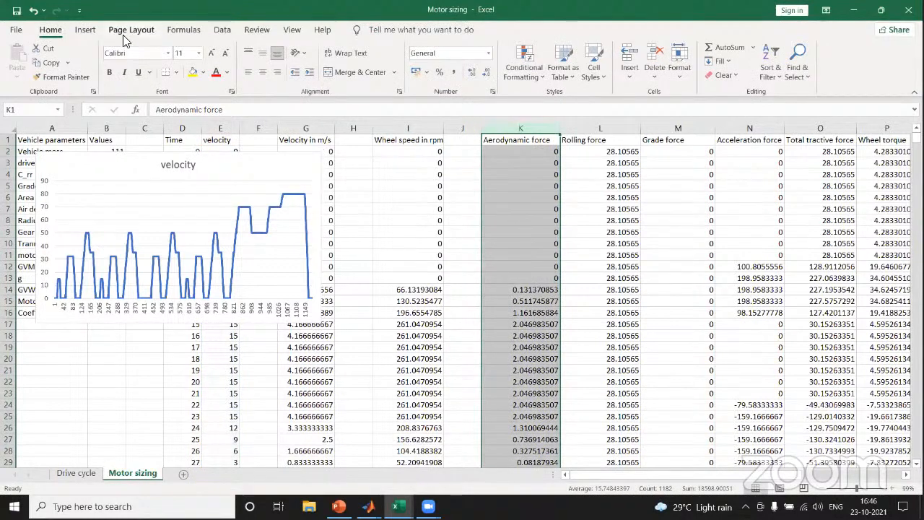
{"action": "left_click", "coordinate": [85, 29]}
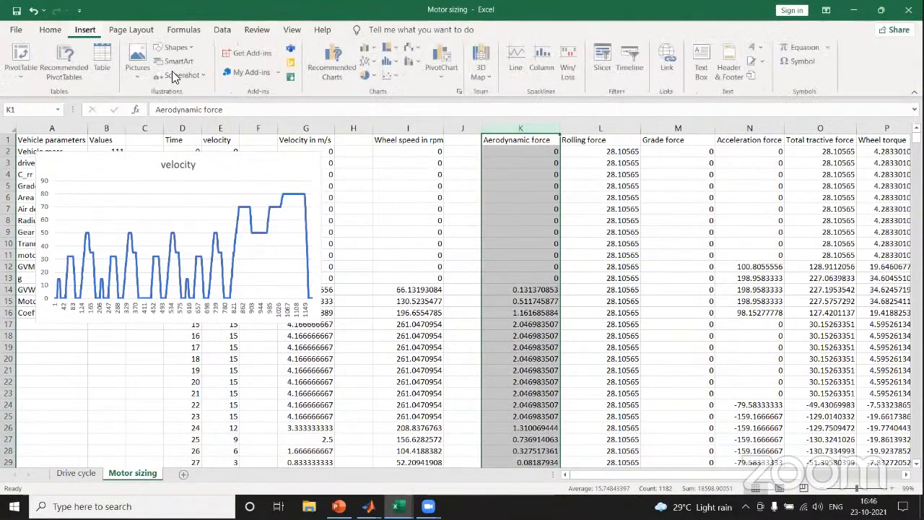
{"action": "left_click", "coordinate": [327, 73]}
{"action": "left_click", "coordinate": [341, 204]}
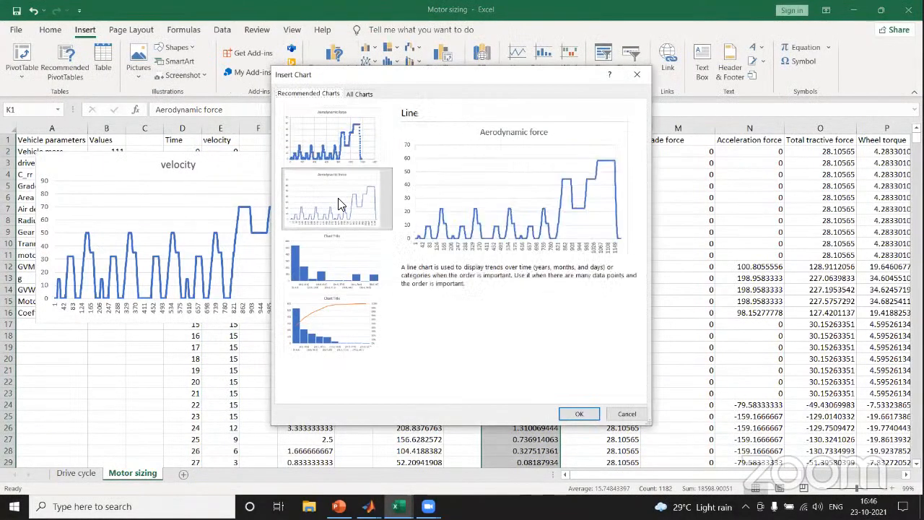
{"action": "left_click", "coordinate": [578, 413]}
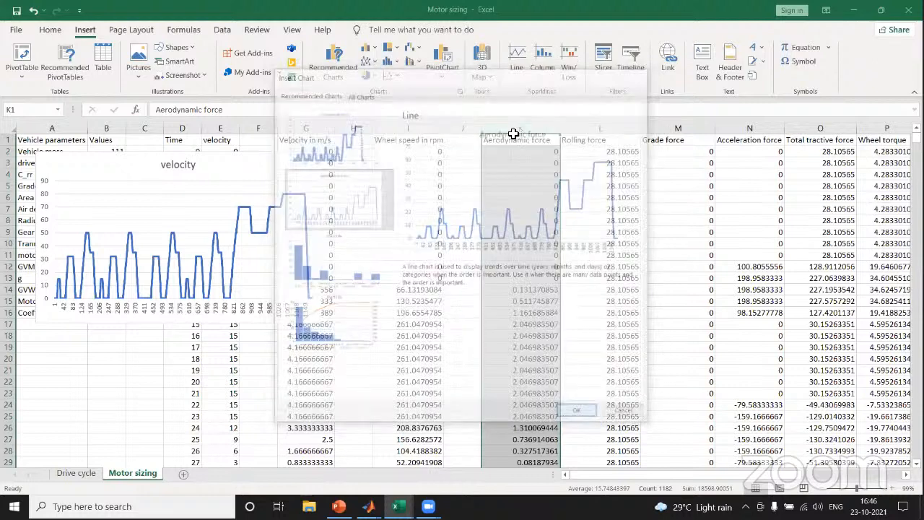
{"action": "left_click_drag", "start_coordinate": [505, 228], "coordinate": [513, 195]}
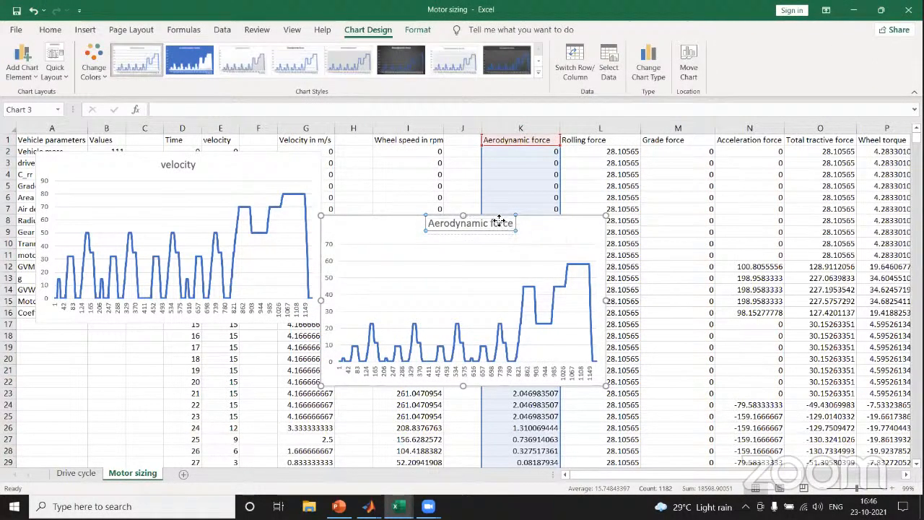
{"action": "left_click_drag", "start_coordinate": [492, 224], "coordinate": [542, 156]}
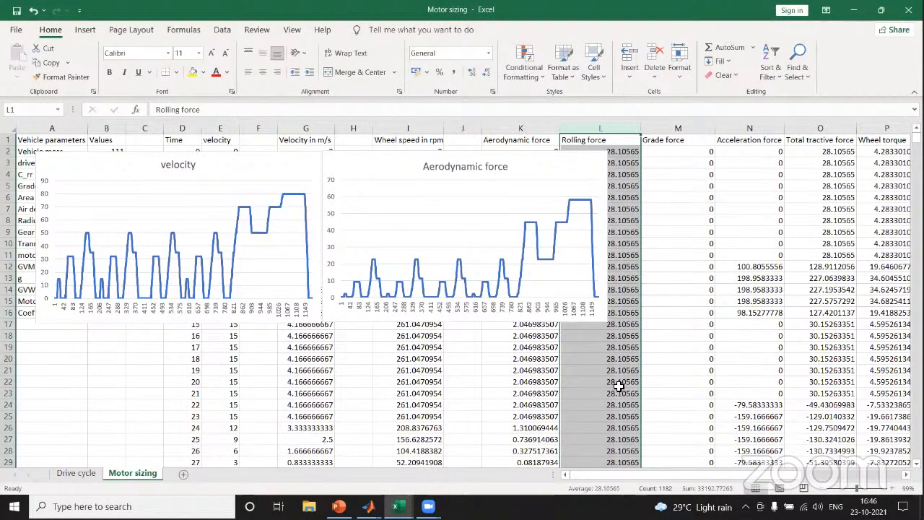
Step: Insert a line chart of the Rolling force column L and place it directly below the Aerodynamic force chart
{"action": "left_click", "coordinate": [87, 29]}
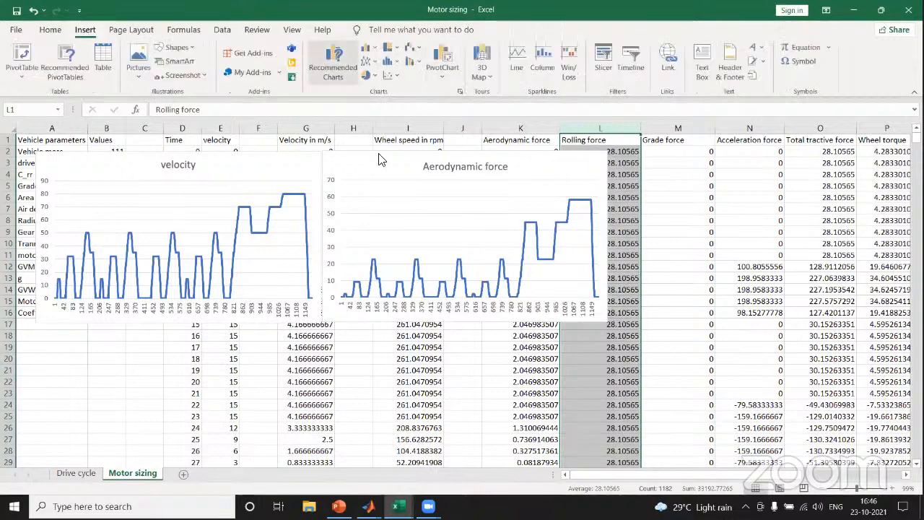
{"action": "left_click", "coordinate": [344, 201]}
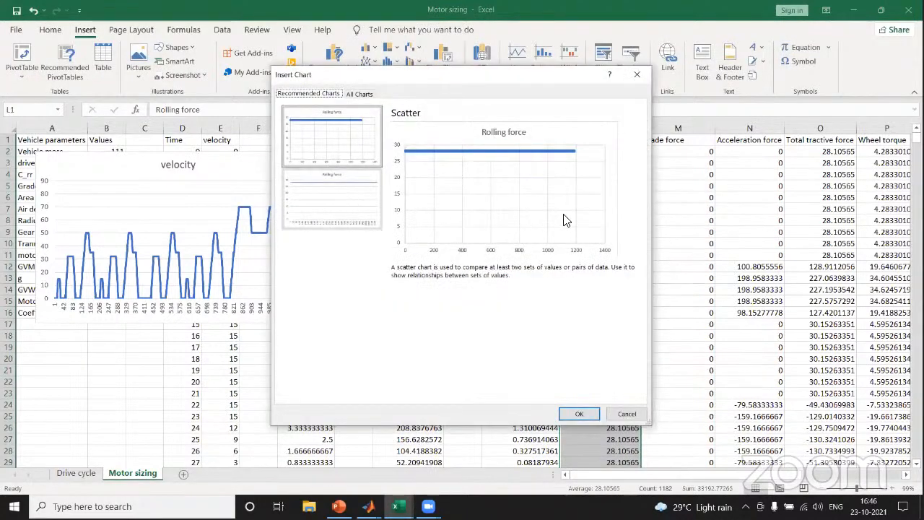
{"action": "left_click", "coordinate": [574, 413]}
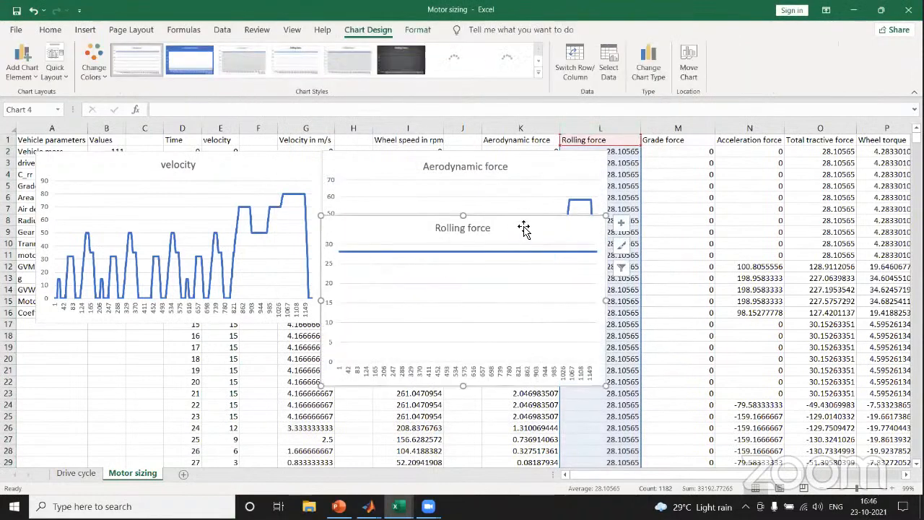
{"action": "left_click_drag", "start_coordinate": [524, 228], "coordinate": [525, 329]}
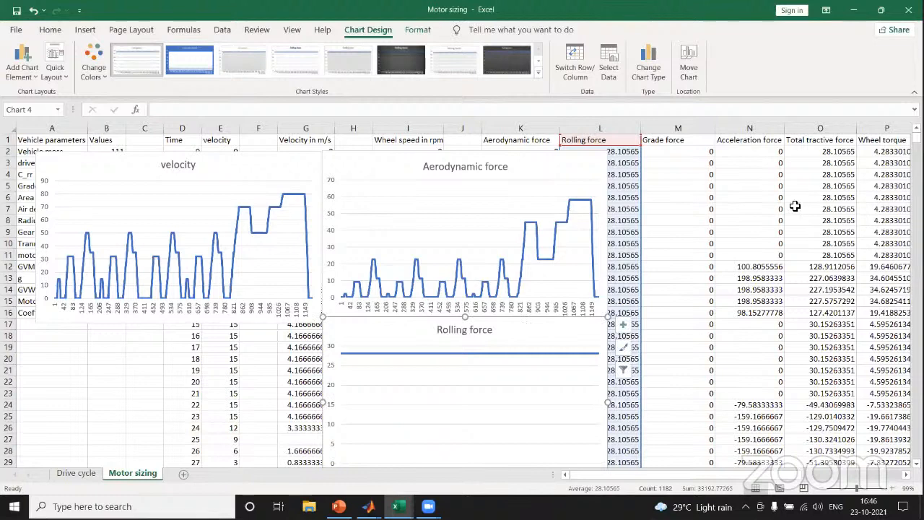
Step: Insert a line chart of the Acceleration force column N and place it on the far side of the Aerodynamic force chart from velocity
{"action": "left_click", "coordinate": [758, 128]}
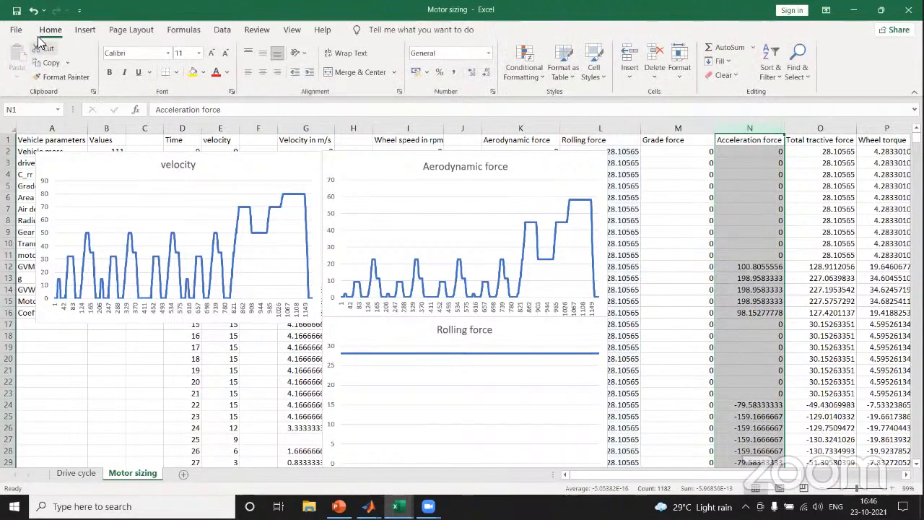
{"action": "left_click", "coordinate": [91, 29]}
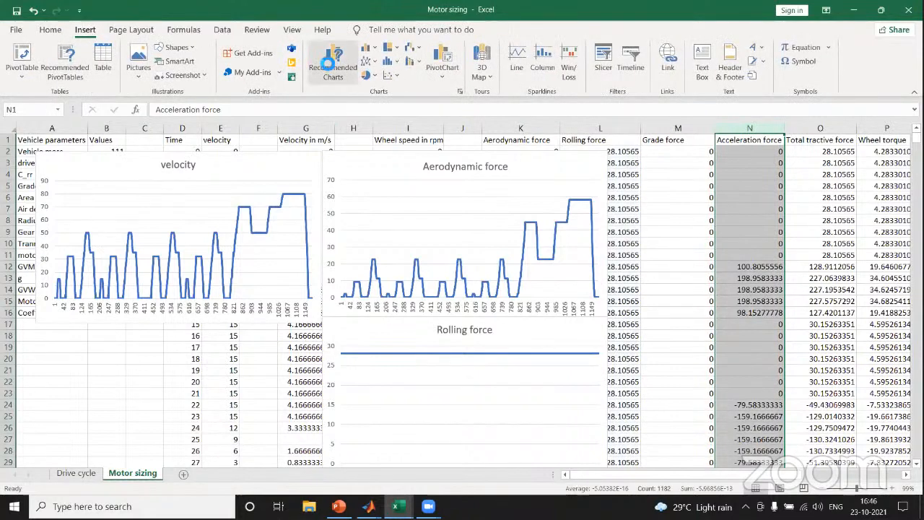
{"action": "left_click", "coordinate": [333, 64]}
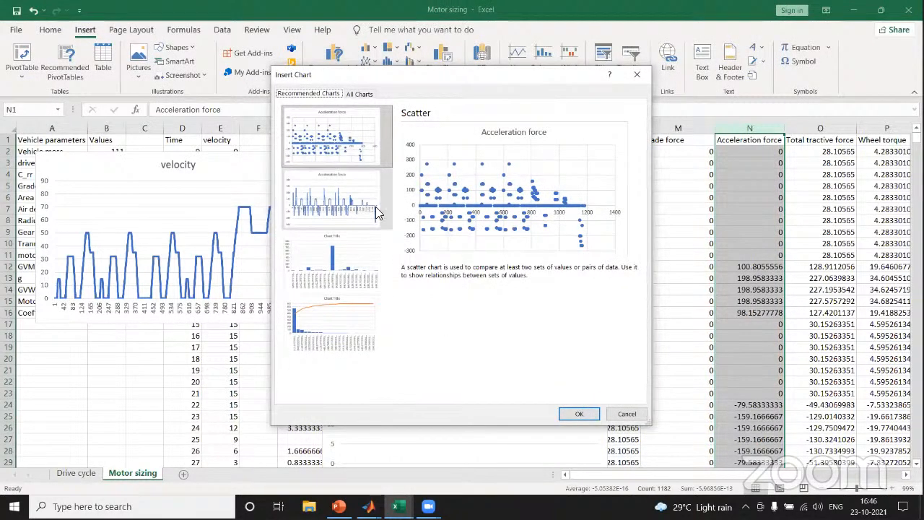
{"action": "left_click", "coordinate": [368, 208]}
{"action": "key", "text": "Return"}
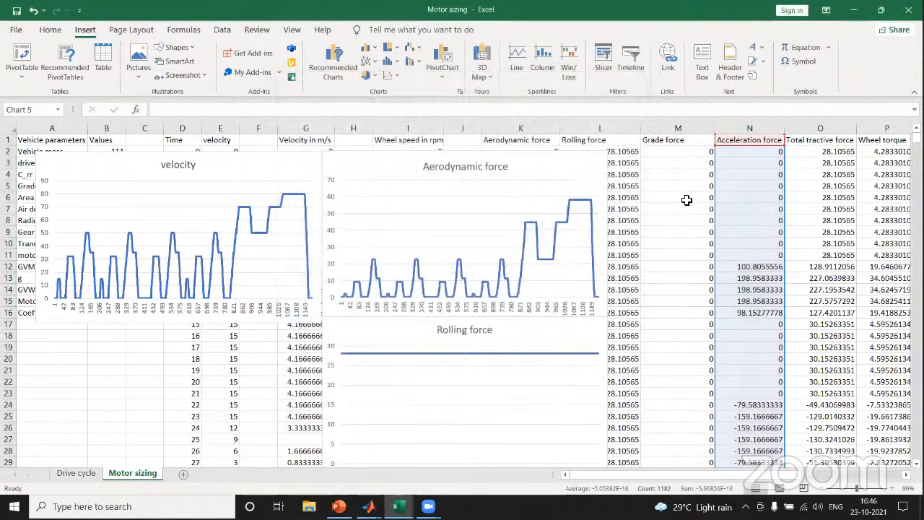
{"action": "left_click_drag", "start_coordinate": [527, 227], "coordinate": [698, 253]}
{"action": "left_click_drag", "start_coordinate": [767, 225], "coordinate": [821, 157]}
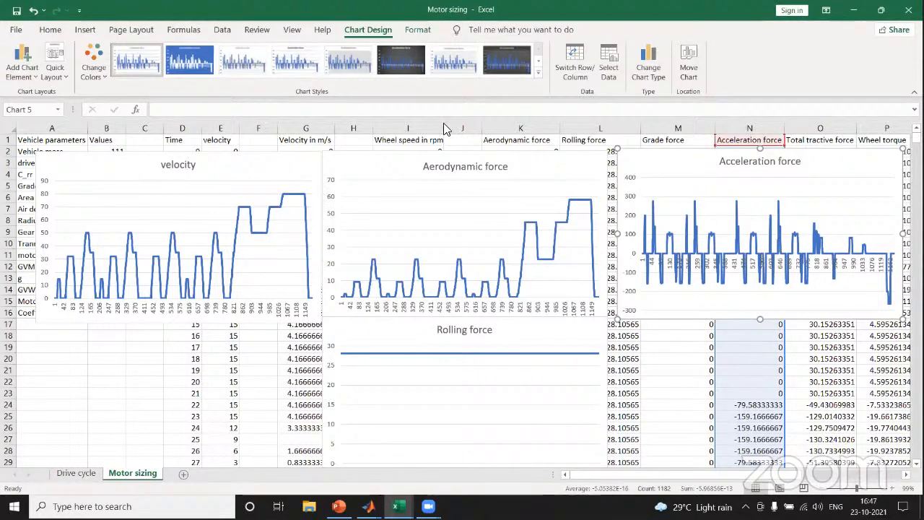
Step: Circle the final high sections on the velocity and Aerodynamic force charts, line across the lower velocity peaks, and tick the other two charts
{"action": "left_click_drag", "start_coordinate": [239, 189], "coordinate": [314, 189]}
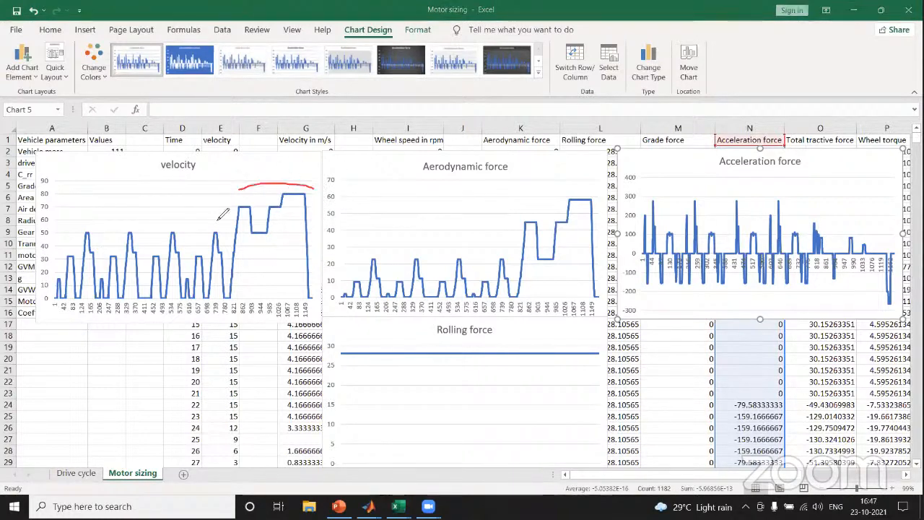
{"action": "mouse_move", "coordinate": [222, 215]}
{"action": "left_mouse_down"}
{"action": "mouse_move", "coordinate": [230, 237]}
{"action": "mouse_move", "coordinate": [310, 193]}
{"action": "mouse_move", "coordinate": [309, 185]}
{"action": "left_mouse_up"}
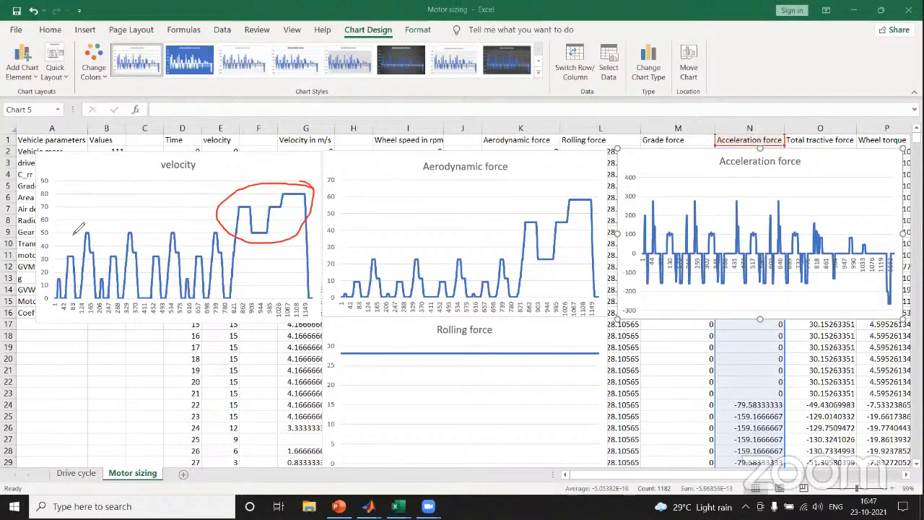
{"action": "left_click_drag", "start_coordinate": [78, 228], "coordinate": [216, 231]}
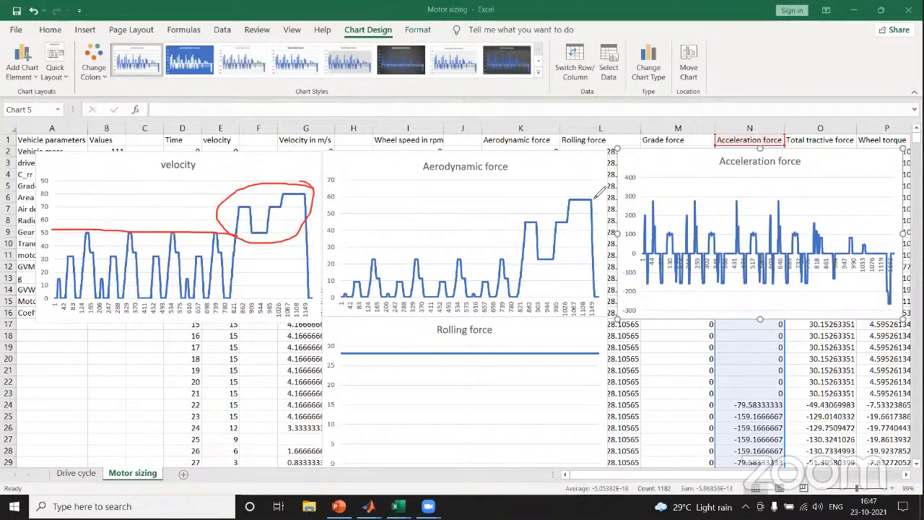
{"action": "mouse_move", "coordinate": [596, 191]}
{"action": "left_mouse_down"}
{"action": "mouse_move", "coordinate": [517, 189]}
{"action": "mouse_move", "coordinate": [494, 231]}
{"action": "mouse_move", "coordinate": [603, 224]}
{"action": "mouse_move", "coordinate": [602, 191]}
{"action": "left_mouse_up"}
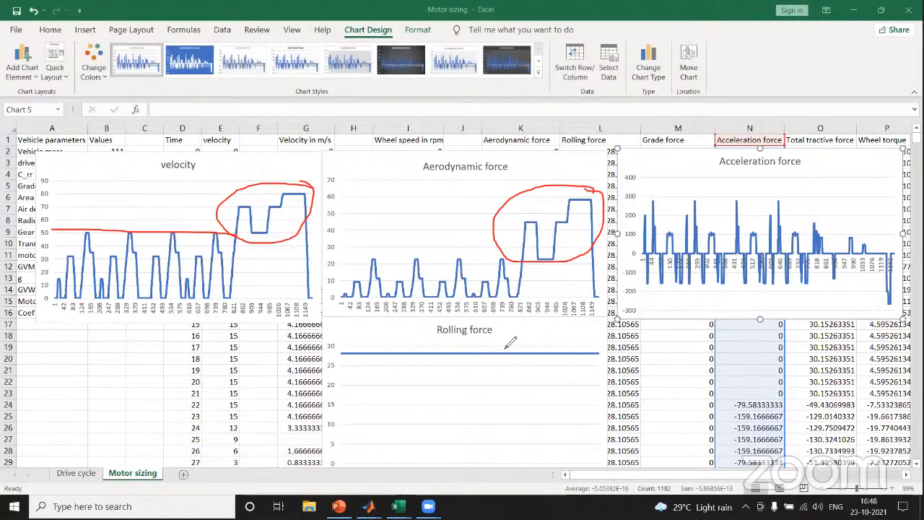
{"action": "left_click_drag", "start_coordinate": [517, 337], "coordinate": [596, 332]}
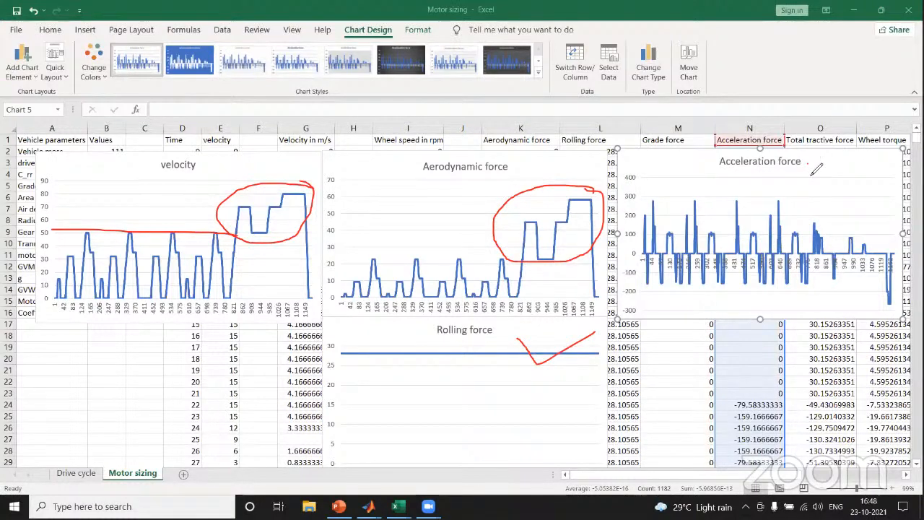
{"action": "mouse_move", "coordinate": [808, 166]}
{"action": "left_mouse_down"}
{"action": "mouse_move", "coordinate": [817, 177]}
{"action": "mouse_move", "coordinate": [868, 154]}
{"action": "left_mouse_up"}
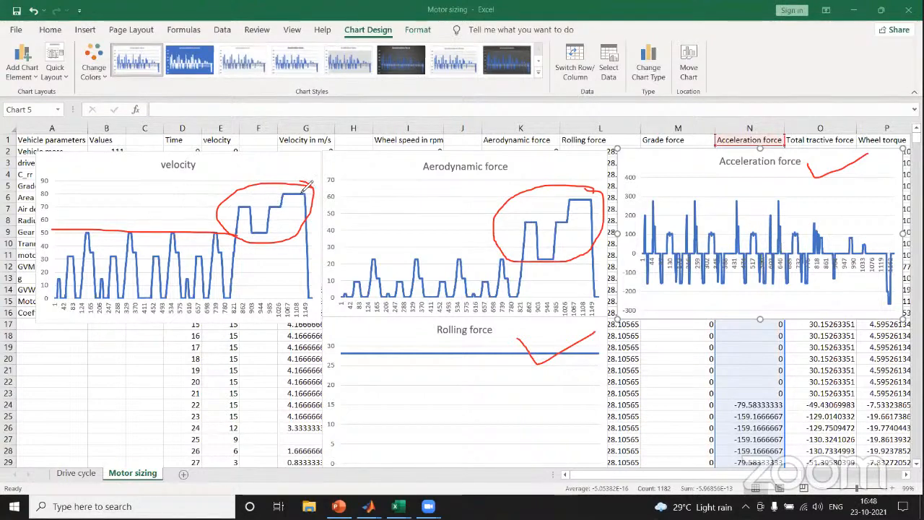
Step: Replace the marks with circles around the velocity plateau at 80, its last fall, the rise to 70 and matching Acceleration force sections, then erase them
{"action": "mouse_move", "coordinate": [306, 186]}
{"action": "left_mouse_down"}
{"action": "mouse_move", "coordinate": [278, 192]}
{"action": "mouse_move", "coordinate": [296, 202]}
{"action": "mouse_move", "coordinate": [302, 189]}
{"action": "mouse_move", "coordinate": [284, 204]}
{"action": "mouse_move", "coordinate": [312, 196]}
{"action": "left_mouse_up"}
{"action": "left_click", "coordinate": [691, 89]}
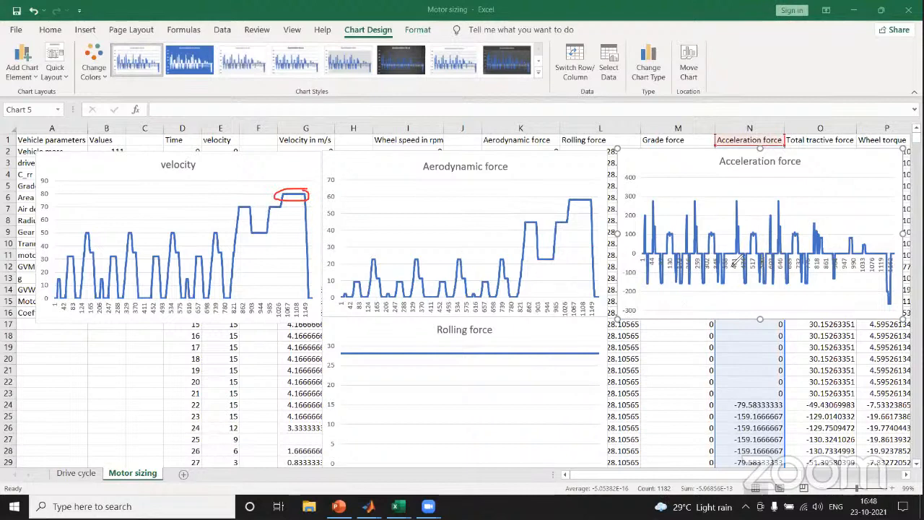
{"action": "mouse_move", "coordinate": [869, 244]}
{"action": "left_mouse_down"}
{"action": "mouse_move", "coordinate": [866, 230]}
{"action": "mouse_move", "coordinate": [883, 281]}
{"action": "mouse_move", "coordinate": [893, 232]}
{"action": "mouse_move", "coordinate": [872, 228]}
{"action": "left_mouse_up"}
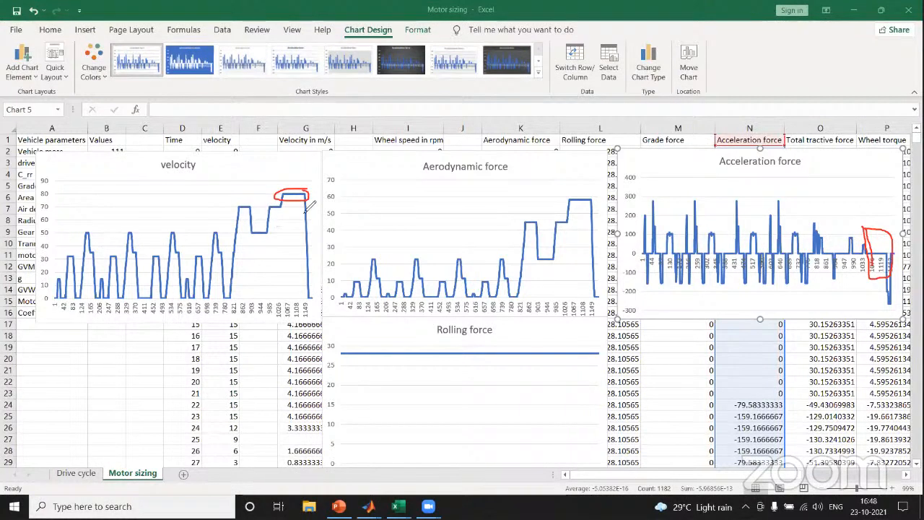
{"action": "mouse_move", "coordinate": [308, 194]}
{"action": "left_mouse_down"}
{"action": "mouse_move", "coordinate": [296, 224]}
{"action": "mouse_move", "coordinate": [304, 303]}
{"action": "mouse_move", "coordinate": [314, 295]}
{"action": "mouse_move", "coordinate": [309, 204]}
{"action": "left_mouse_up"}
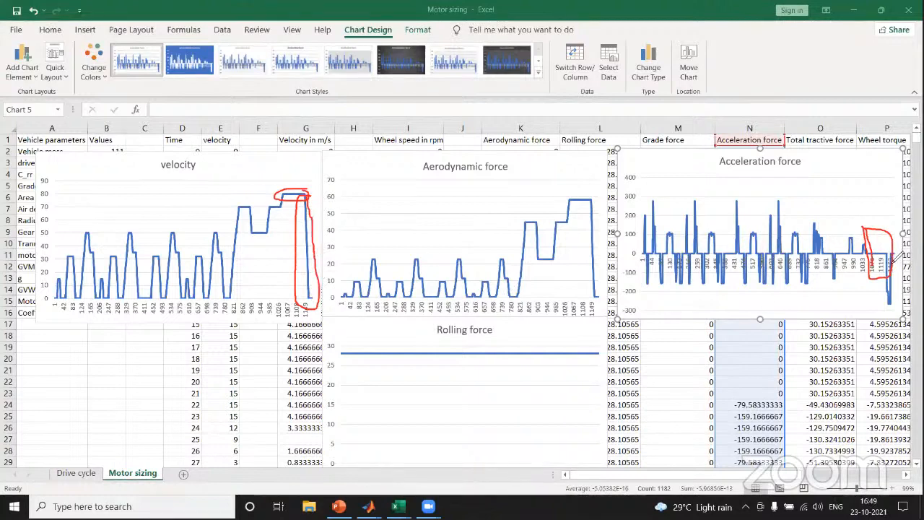
{"action": "mouse_move", "coordinate": [898, 251]}
{"action": "left_mouse_down"}
{"action": "mouse_move", "coordinate": [883, 260]}
{"action": "mouse_move", "coordinate": [892, 312]}
{"action": "mouse_move", "coordinate": [898, 261]}
{"action": "left_mouse_up"}
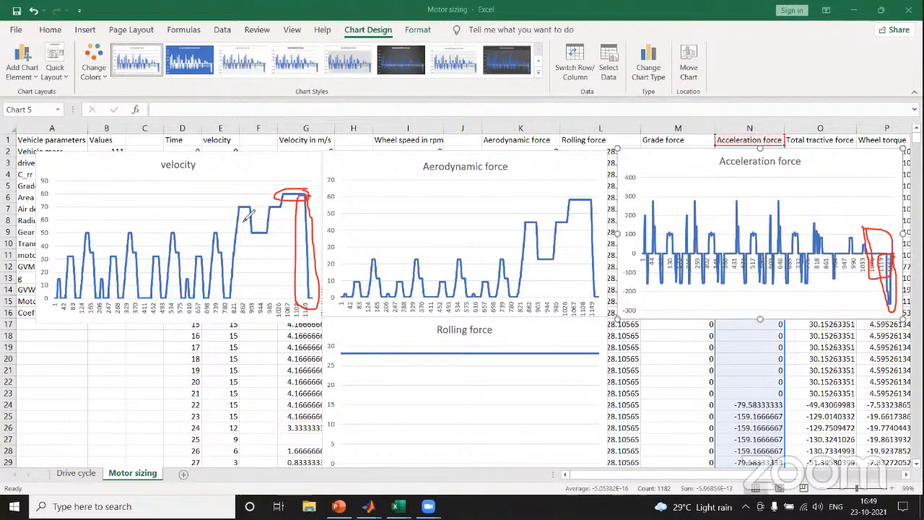
{"action": "mouse_move", "coordinate": [243, 211]}
{"action": "left_mouse_down"}
{"action": "mouse_move", "coordinate": [230, 307]}
{"action": "mouse_move", "coordinate": [245, 209]}
{"action": "left_mouse_up"}
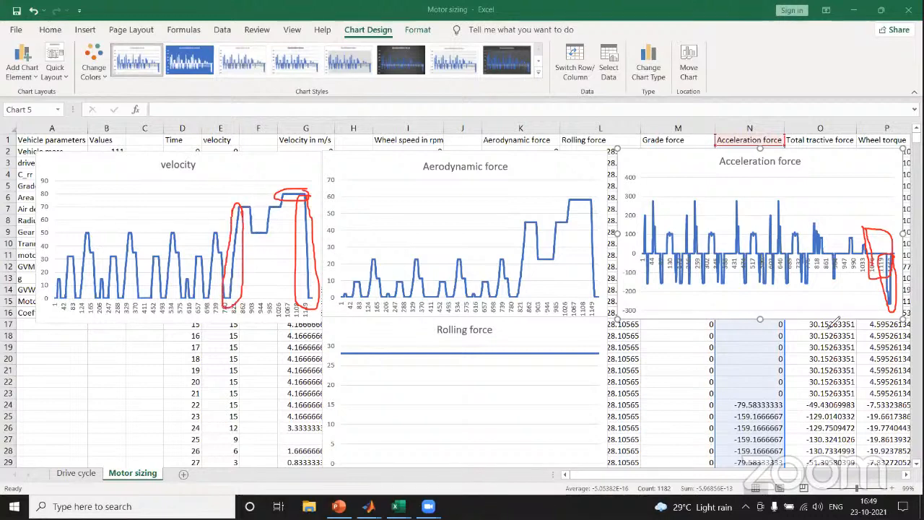
{"action": "left_click_drag", "start_coordinate": [814, 221], "coordinate": [827, 259]}
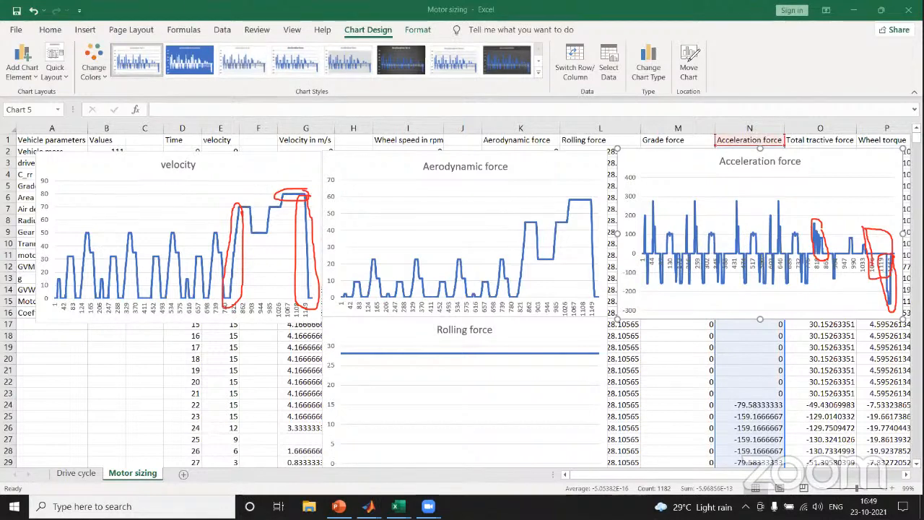
{"action": "left_click", "coordinate": [554, 205]}
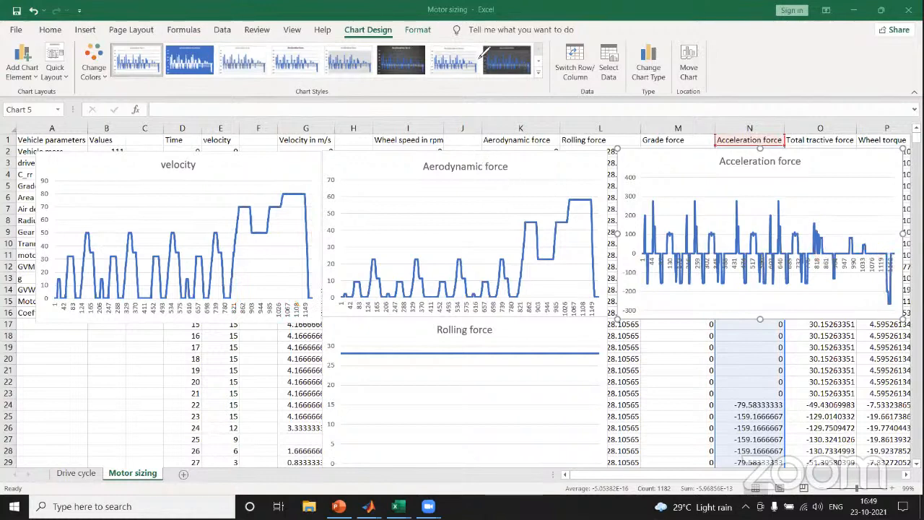
Step: Delete the Acceleration force, Aerodynamic force and Rolling force charts, keeping only the velocity chart
{"action": "left_click", "coordinate": [480, 57]}
{"action": "left_click", "coordinate": [516, 170]}
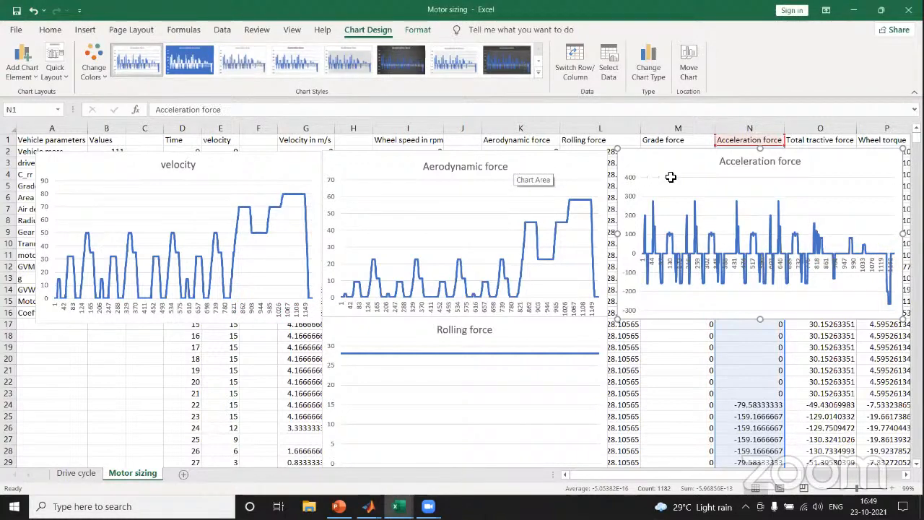
{"action": "key", "text": "Delete"}
{"action": "left_click", "coordinate": [521, 140]}
{"action": "left_click", "coordinate": [509, 326]}
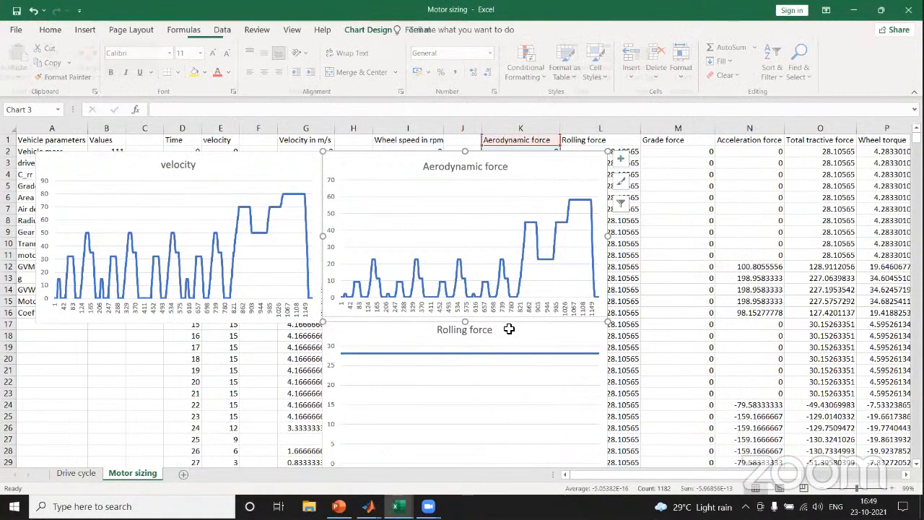
{"action": "key", "text": "Delete"}
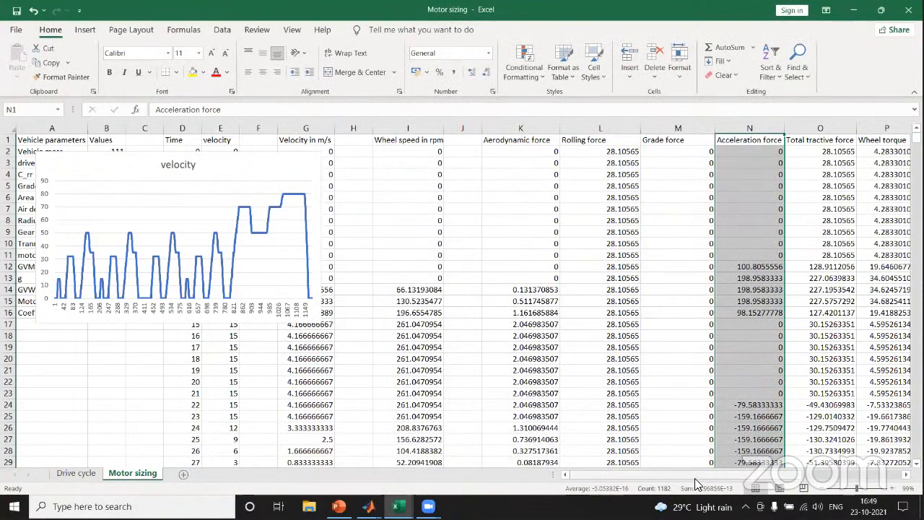
Step: Move the velocity chart over columns G to L, beside the torque, speed and power columns
{"action": "scroll", "coordinate": [83, 170], "scroll_direction": "right", "scroll_amount": 3}
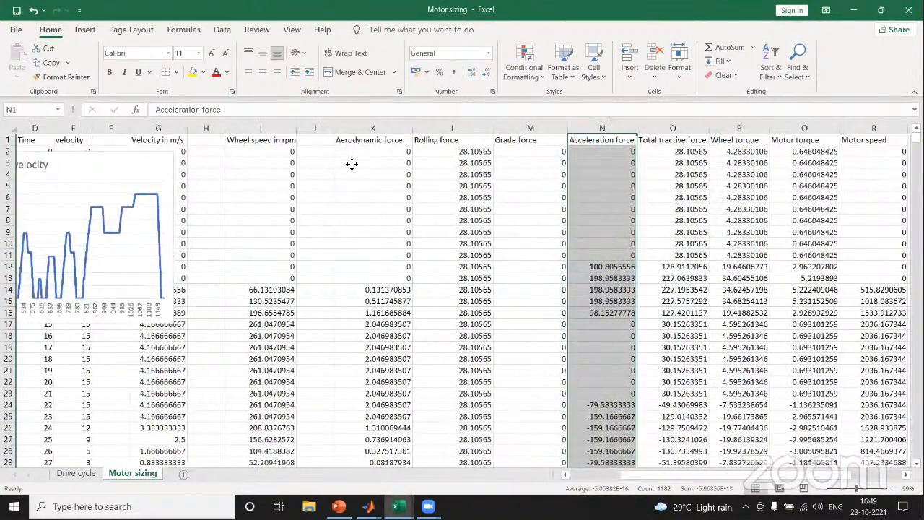
{"action": "left_click", "coordinate": [356, 171]}
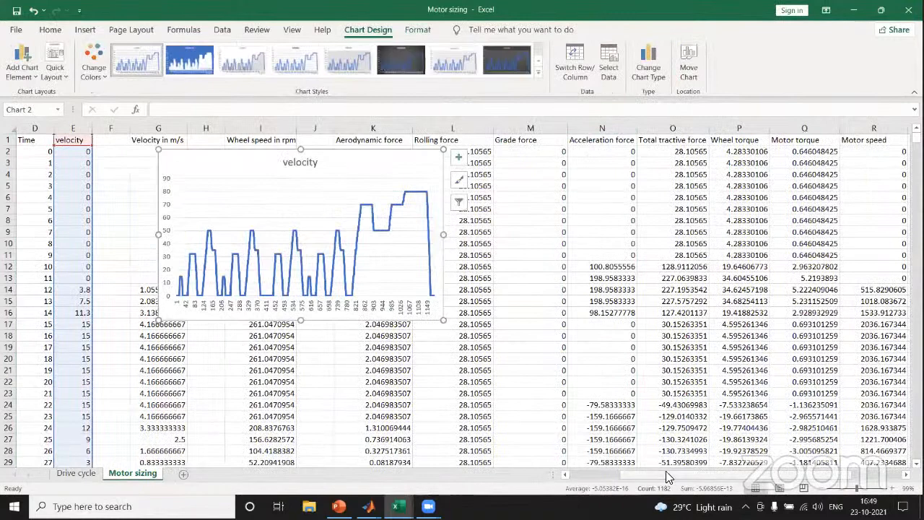
{"action": "left_click_drag", "start_coordinate": [660, 476], "coordinate": [705, 471]}
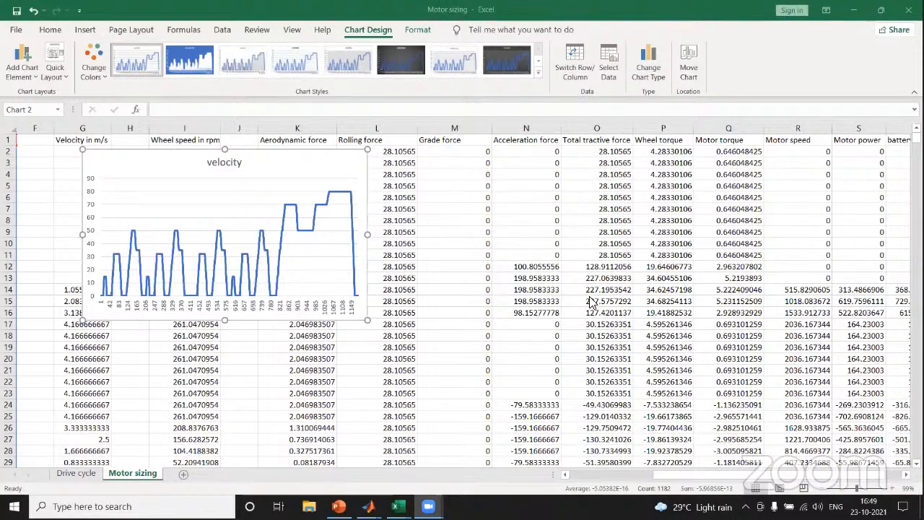
{"action": "left_click", "coordinate": [717, 477]}
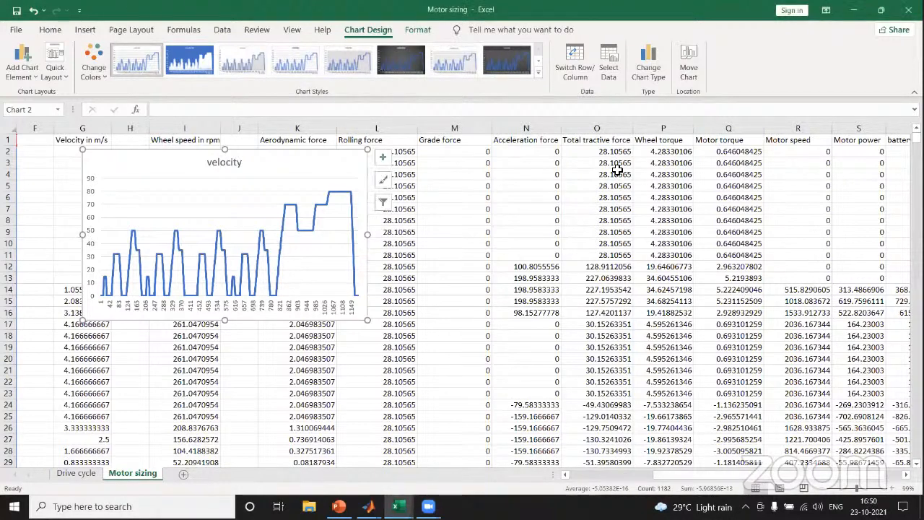
{"action": "mouse_move", "coordinate": [276, 165]}
{"action": "left_mouse_down"}
{"action": "mouse_move", "coordinate": [299, 149]}
{"action": "mouse_move", "coordinate": [285, 153]}
{"action": "left_mouse_up"}
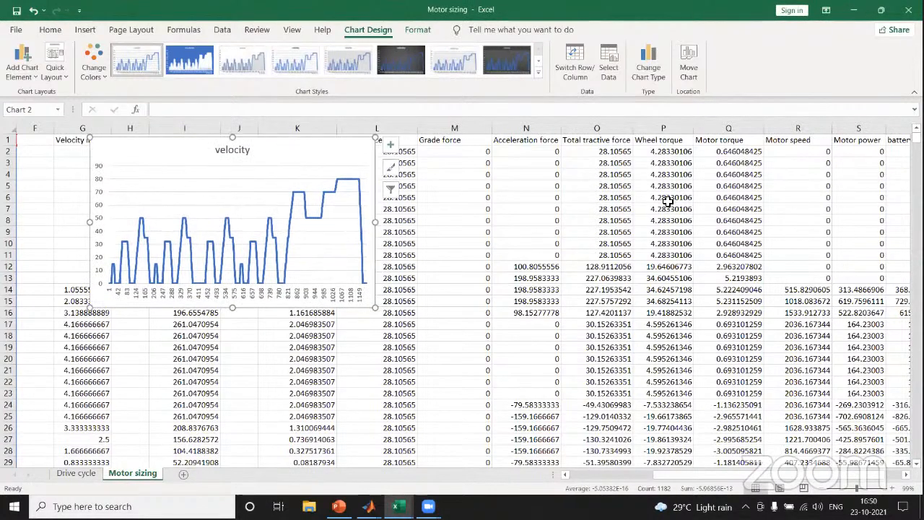
Step: Insert a line chart of the Motor torque column Q and place it beside the velocity chart
{"action": "left_click", "coordinate": [748, 128]}
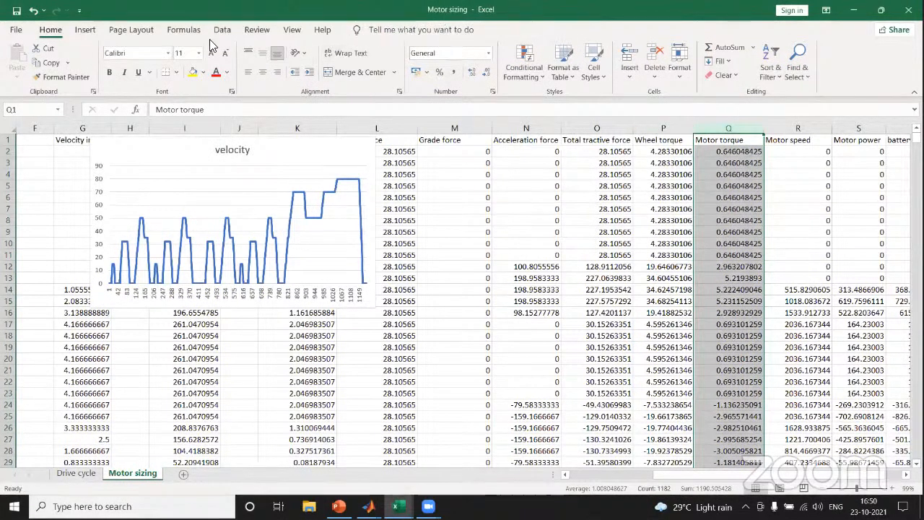
{"action": "left_click", "coordinate": [84, 30]}
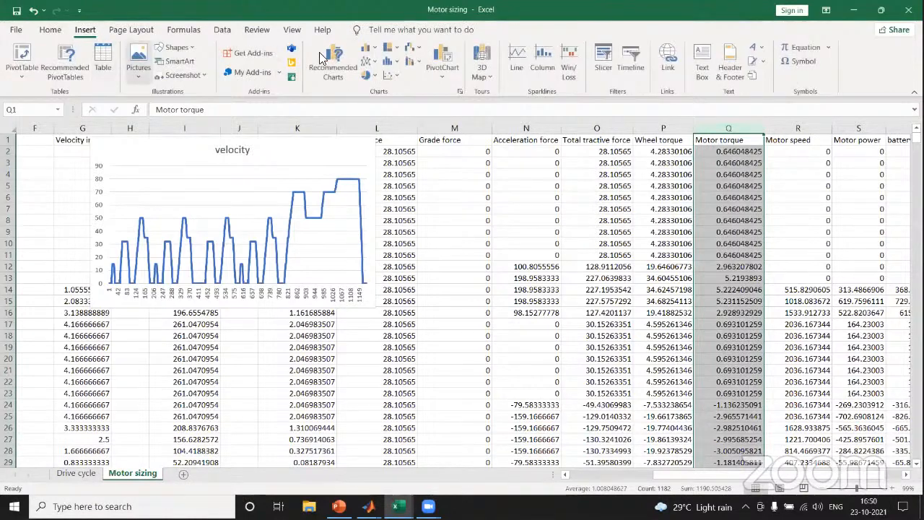
{"action": "left_click", "coordinate": [350, 207]}
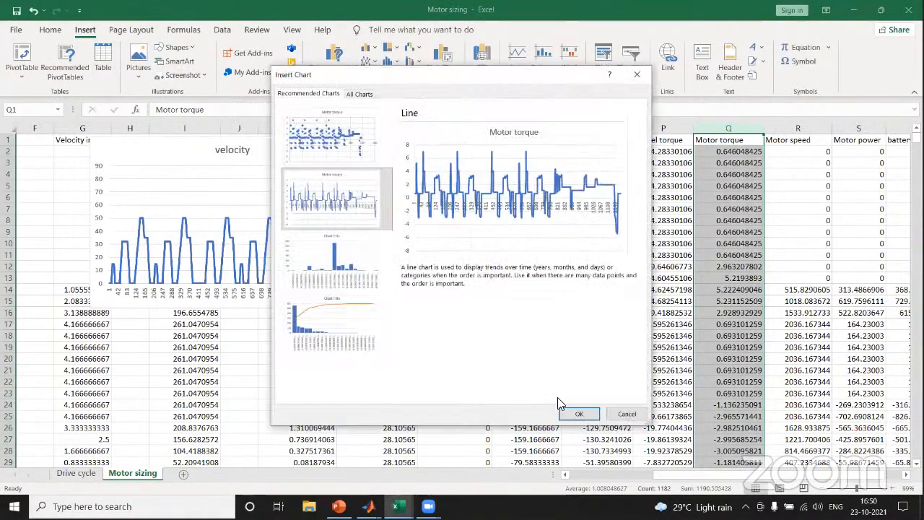
{"action": "left_click", "coordinate": [578, 413]}
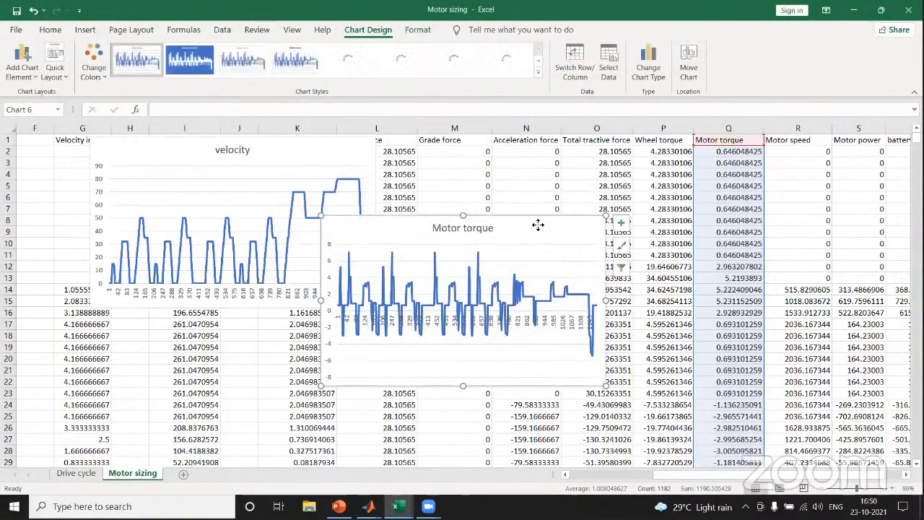
{"action": "left_click_drag", "start_coordinate": [535, 223], "coordinate": [582, 150]}
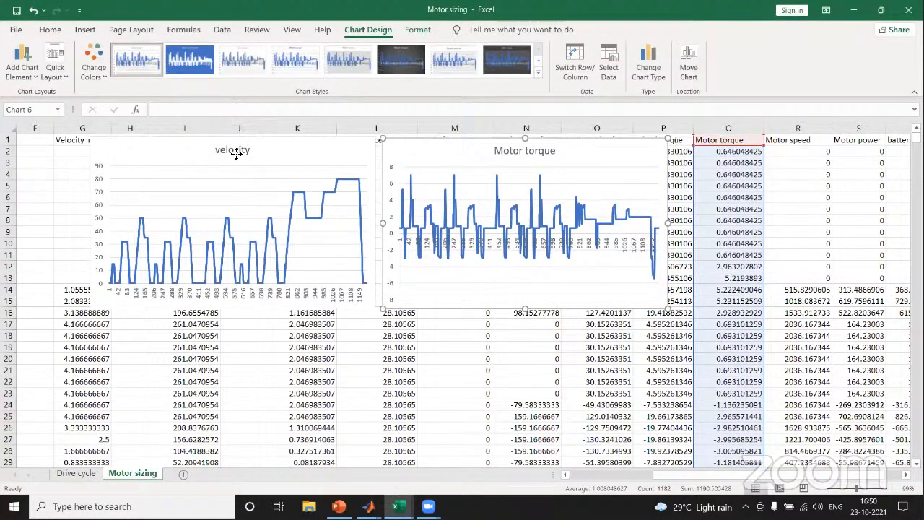
Step: Delete the velocity chart and move the Motor torque chart into its place over columns G to L
{"action": "left_click_drag", "start_coordinate": [235, 153], "coordinate": [206, 154]}
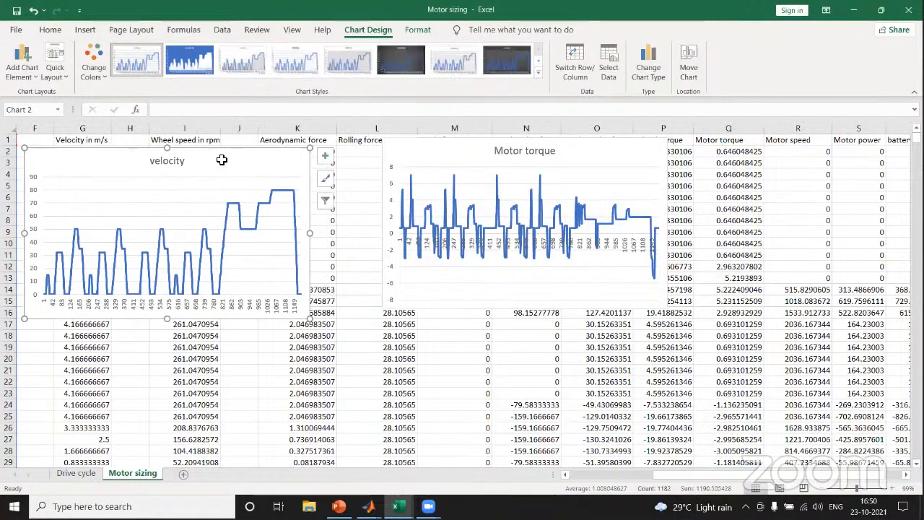
{"action": "key", "text": "Delete"}
{"action": "left_click_drag", "start_coordinate": [576, 151], "coordinate": [261, 165]}
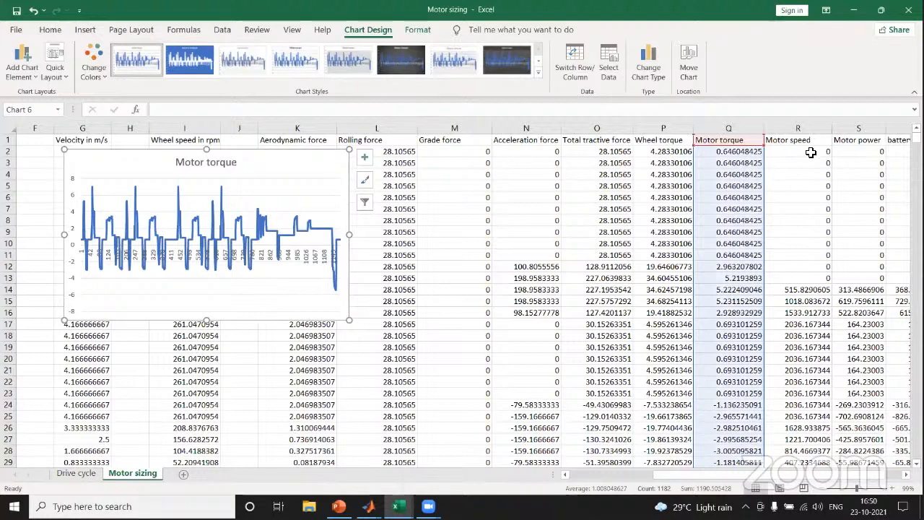
Step: Insert a line chart of the Motor speed column R and place it beside the Motor torque chart
{"action": "left_click", "coordinate": [798, 128]}
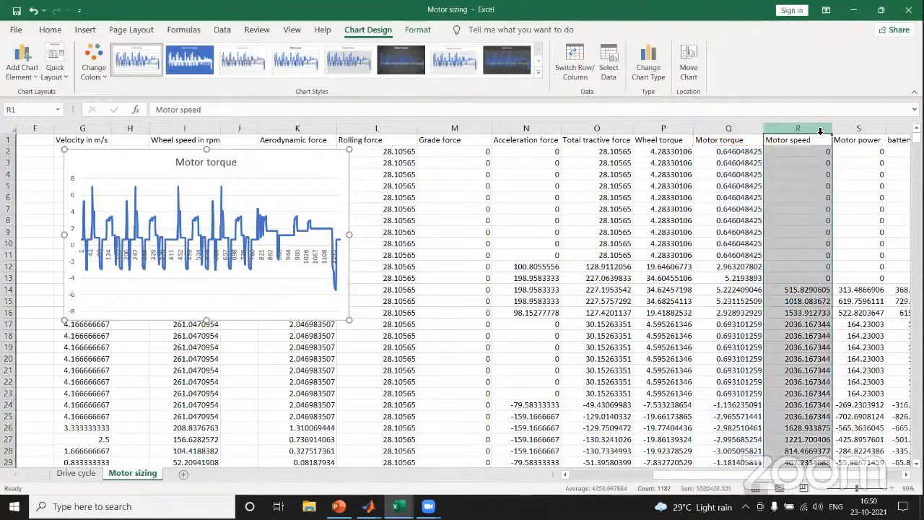
{"action": "left_click", "coordinate": [84, 30]}
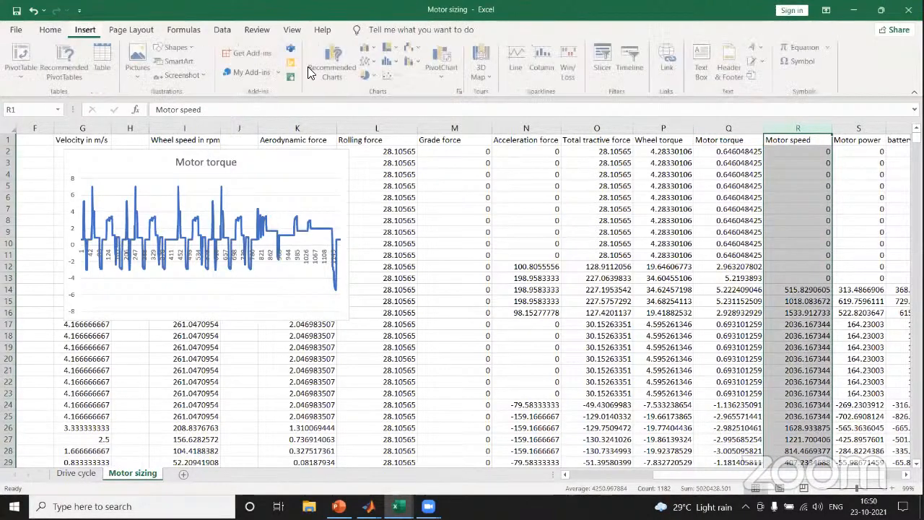
{"action": "left_click", "coordinate": [332, 62]}
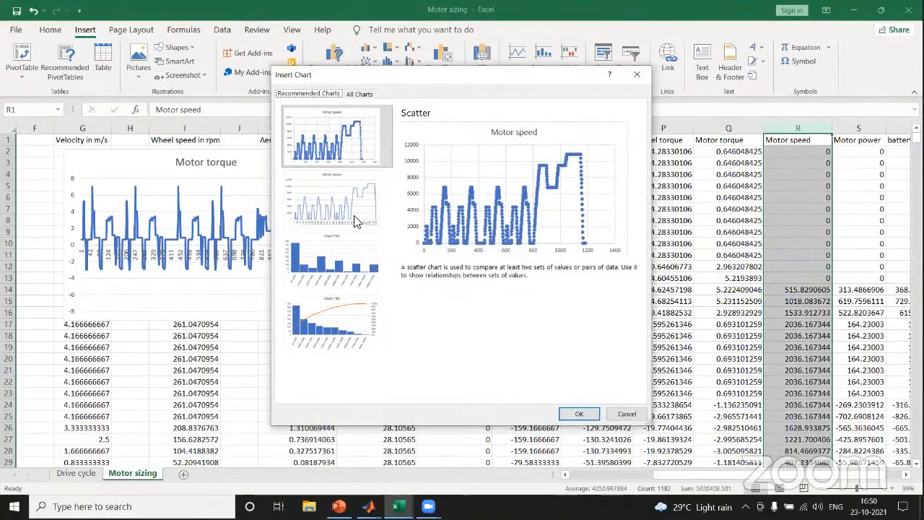
{"action": "left_click", "coordinate": [336, 194]}
{"action": "left_click", "coordinate": [578, 415]}
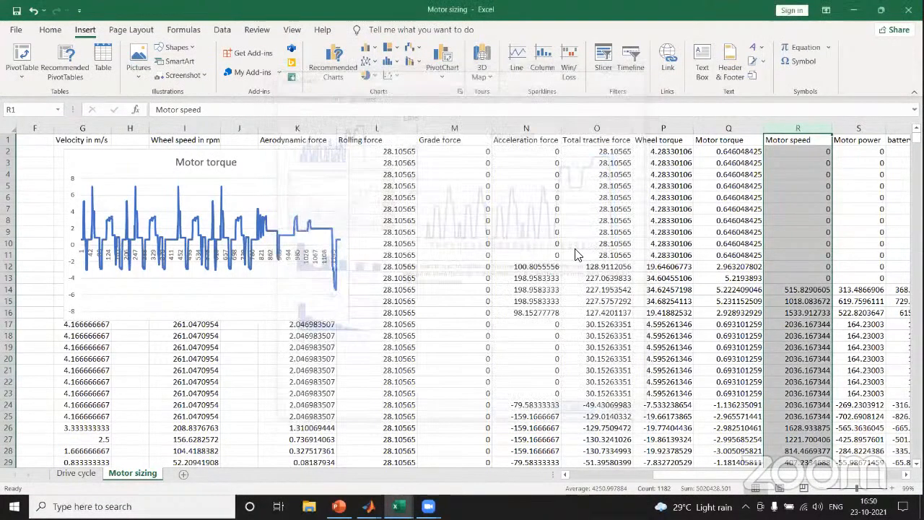
{"action": "left_click_drag", "start_coordinate": [570, 187], "coordinate": [561, 165]}
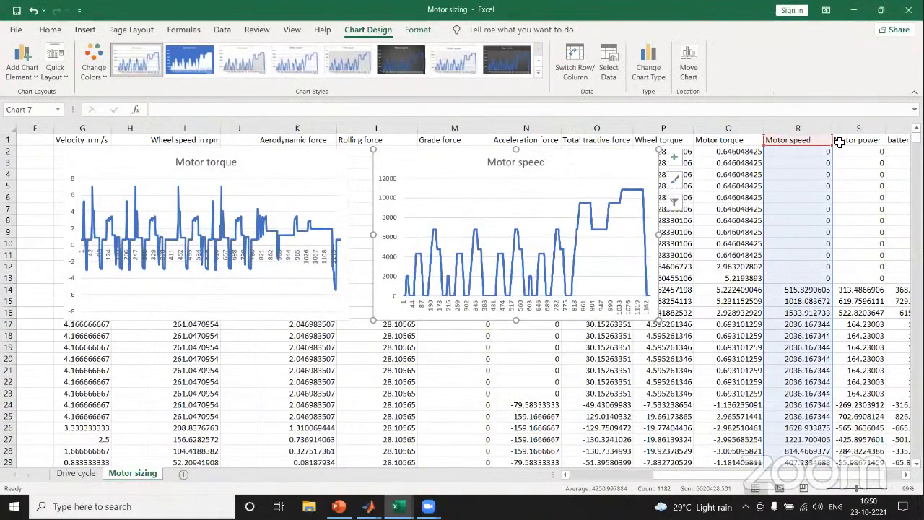
Step: Insert a line chart of the Motor power column S and place it below, between the Motor torque and Motor speed charts
{"action": "left_click", "coordinate": [872, 133]}
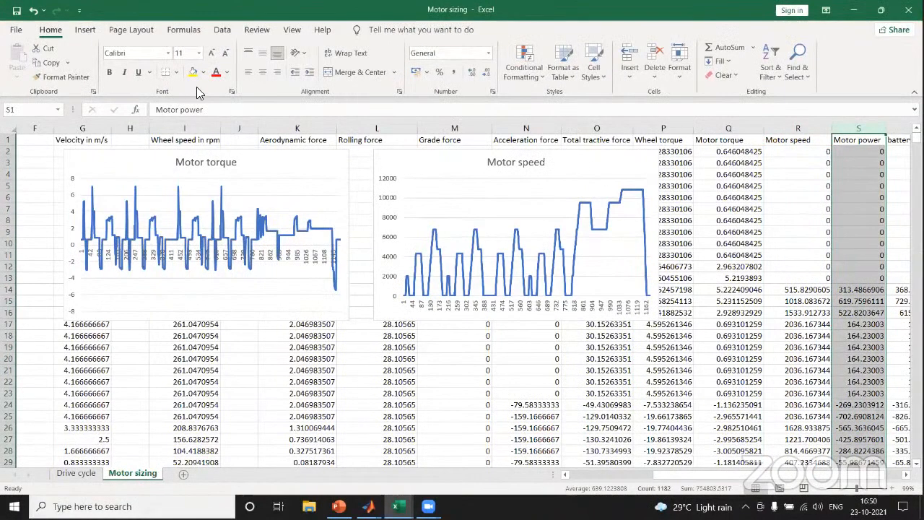
{"action": "left_click", "coordinate": [85, 30]}
{"action": "left_click", "coordinate": [330, 69]}
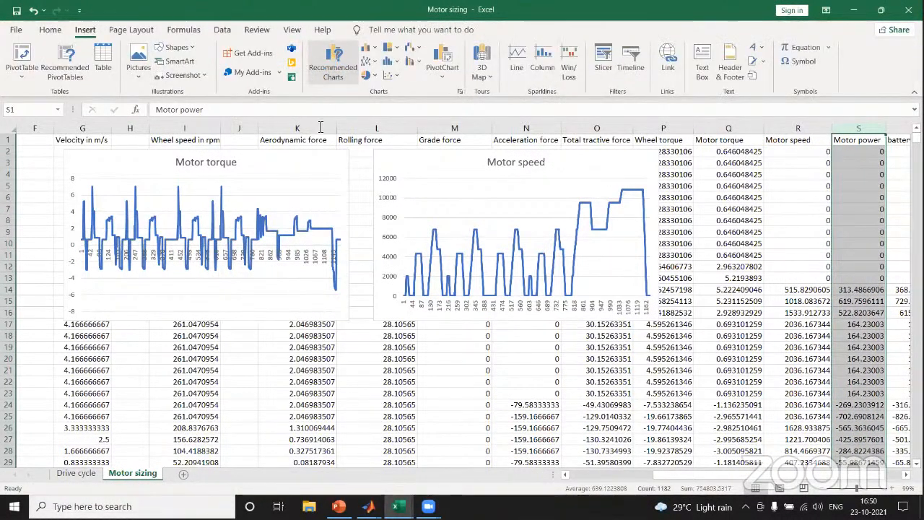
{"action": "left_click", "coordinate": [345, 204]}
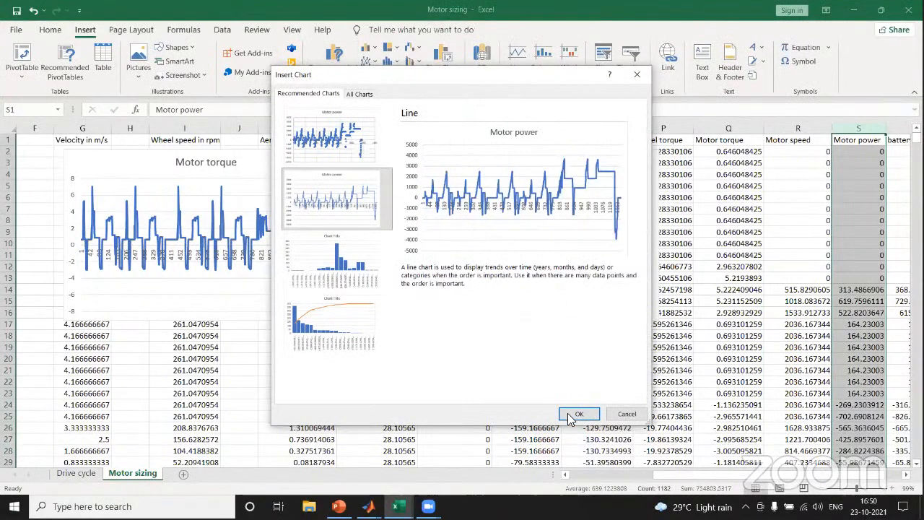
{"action": "double_click", "coordinate": [494, 240]}
{"action": "left_click_drag", "start_coordinate": [475, 229], "coordinate": [424, 316]}
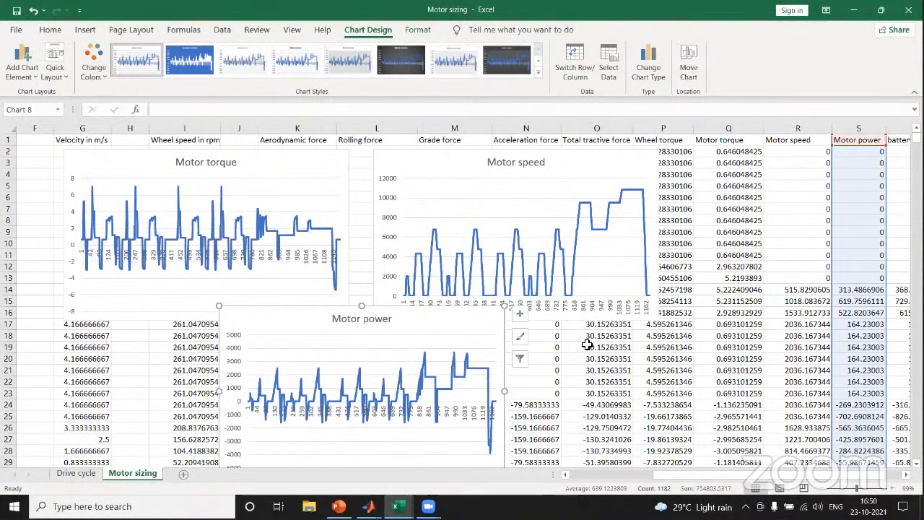
{"action": "left_click", "coordinate": [769, 197]}
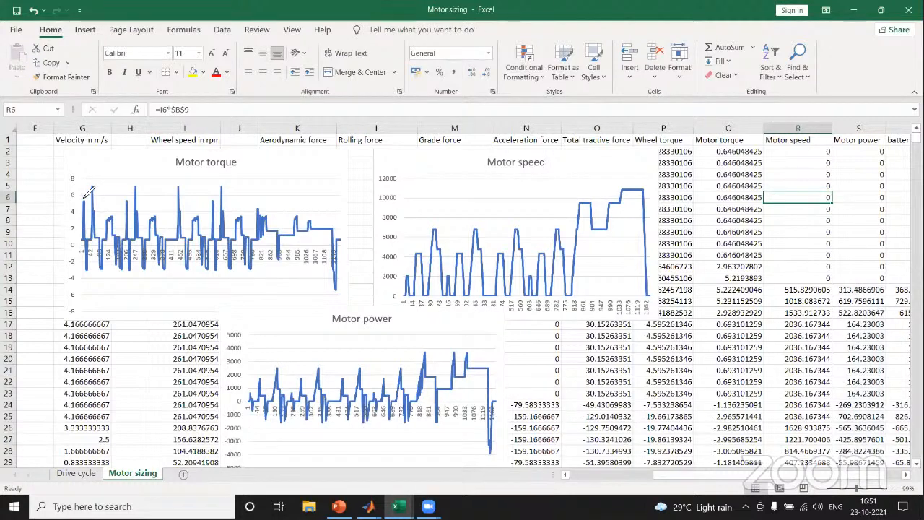
Step: Annotate the Motor torque chart with a line across its peaks and circles around the title, the whole curve and the early high peaks
{"action": "left_click_drag", "start_coordinate": [79, 187], "coordinate": [348, 191]}
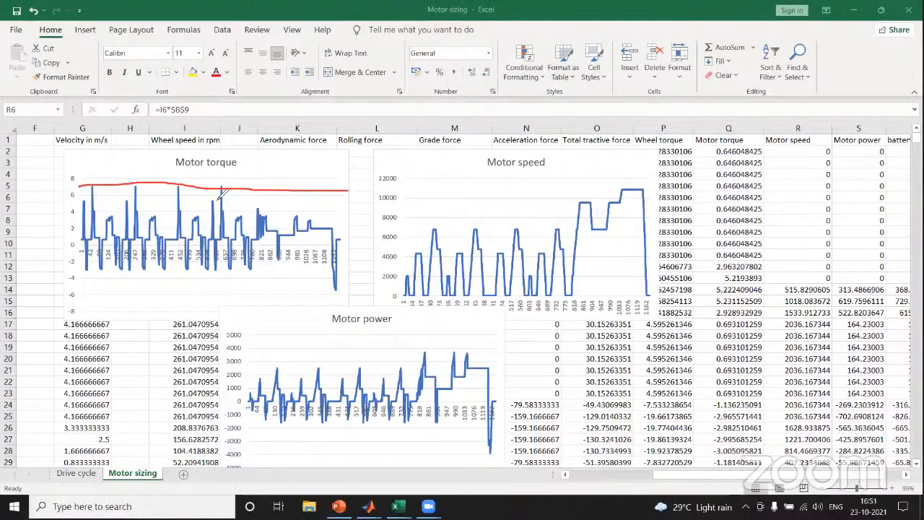
{"action": "mouse_move", "coordinate": [245, 159]}
{"action": "left_mouse_down"}
{"action": "mouse_move", "coordinate": [173, 162]}
{"action": "mouse_move", "coordinate": [253, 166]}
{"action": "mouse_move", "coordinate": [232, 157]}
{"action": "left_mouse_up"}
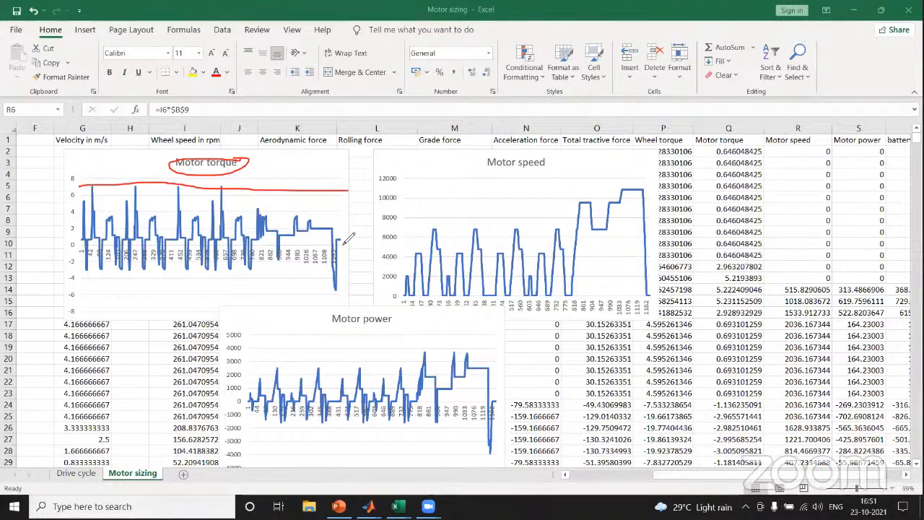
{"action": "mouse_move", "coordinate": [328, 290]}
{"action": "left_mouse_down"}
{"action": "mouse_move", "coordinate": [348, 290]}
{"action": "mouse_move", "coordinate": [341, 192]}
{"action": "mouse_move", "coordinate": [268, 162]}
{"action": "mouse_move", "coordinate": [125, 154]}
{"action": "mouse_move", "coordinate": [75, 198]}
{"action": "mouse_move", "coordinate": [72, 220]}
{"action": "mouse_move", "coordinate": [278, 302]}
{"action": "mouse_move", "coordinate": [340, 293]}
{"action": "left_mouse_up"}
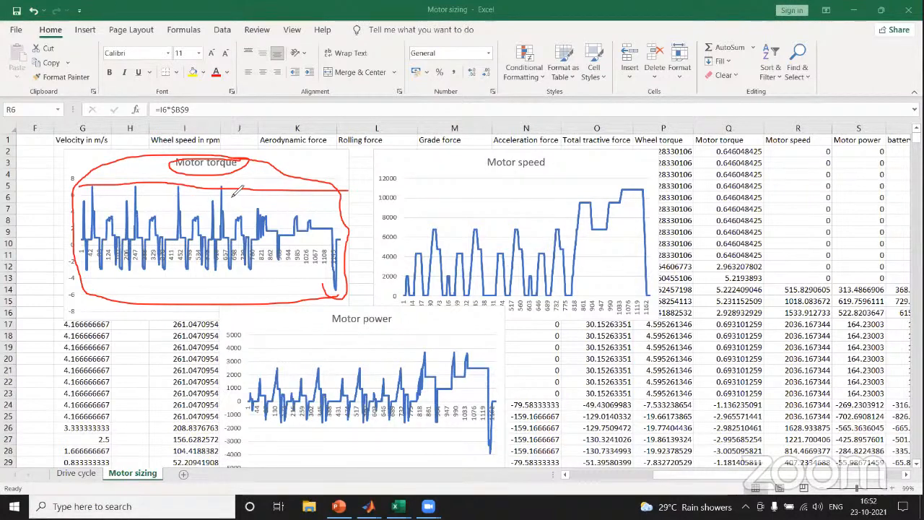
{"action": "mouse_move", "coordinate": [222, 187]}
{"action": "left_mouse_down"}
{"action": "mouse_move", "coordinate": [112, 180]}
{"action": "mouse_move", "coordinate": [84, 204]}
{"action": "mouse_move", "coordinate": [195, 221]}
{"action": "mouse_move", "coordinate": [220, 206]}
{"action": "mouse_move", "coordinate": [223, 189]}
{"action": "left_mouse_up"}
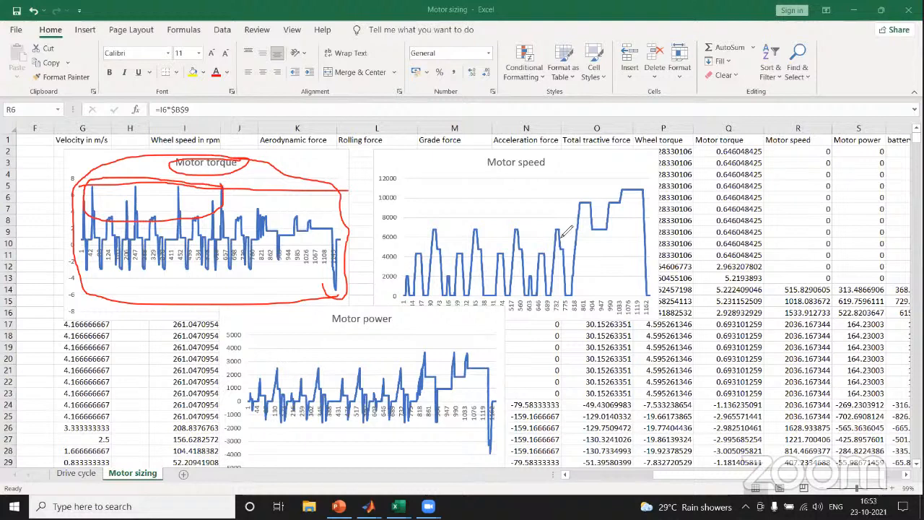
Step: Circle the lower peaks on the Motor speed chart and mark the Motor torque, speed and power values around rows 14 to 16
{"action": "mouse_move", "coordinate": [560, 227]}
{"action": "left_mouse_down"}
{"action": "mouse_move", "coordinate": [415, 258]}
{"action": "mouse_move", "coordinate": [563, 275]}
{"action": "mouse_move", "coordinate": [561, 229]}
{"action": "left_mouse_up"}
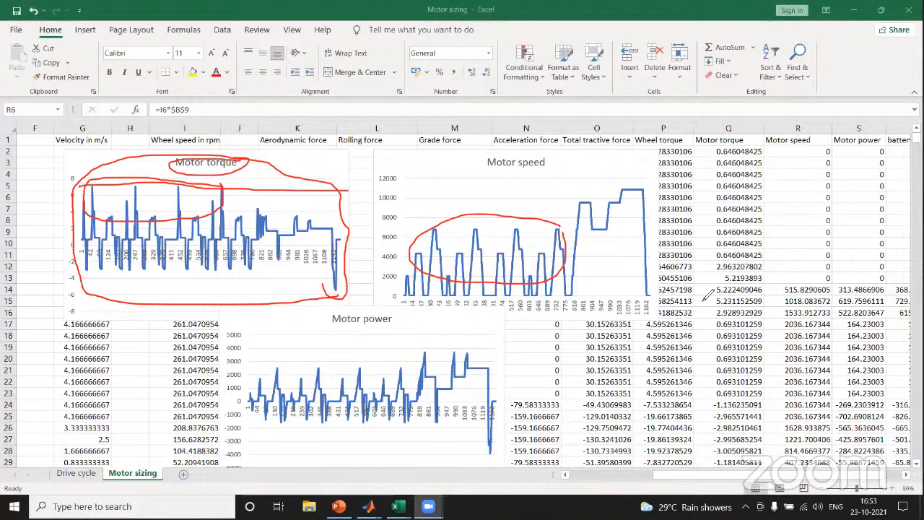
{"action": "mouse_move", "coordinate": [704, 288]}
{"action": "left_mouse_down"}
{"action": "mouse_move", "coordinate": [716, 329]}
{"action": "mouse_move", "coordinate": [702, 292]}
{"action": "left_mouse_up"}
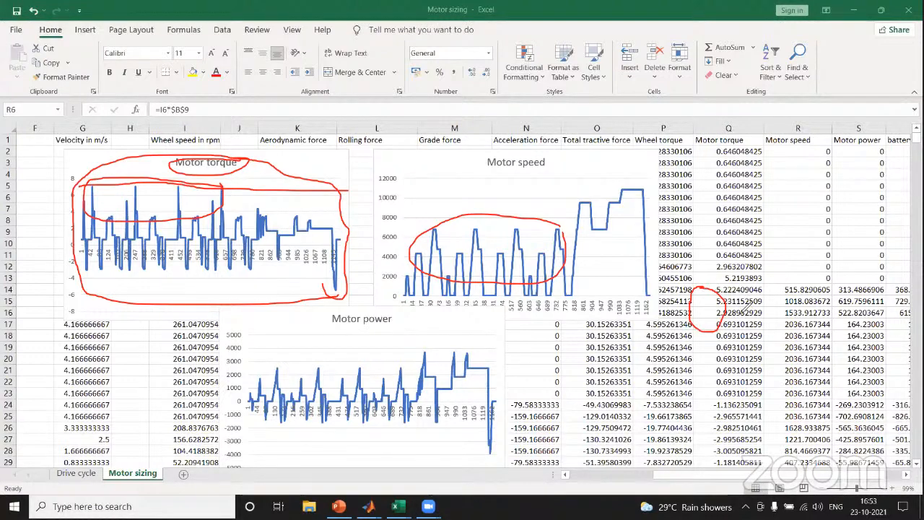
{"action": "left_click_drag", "start_coordinate": [827, 278], "coordinate": [844, 320]}
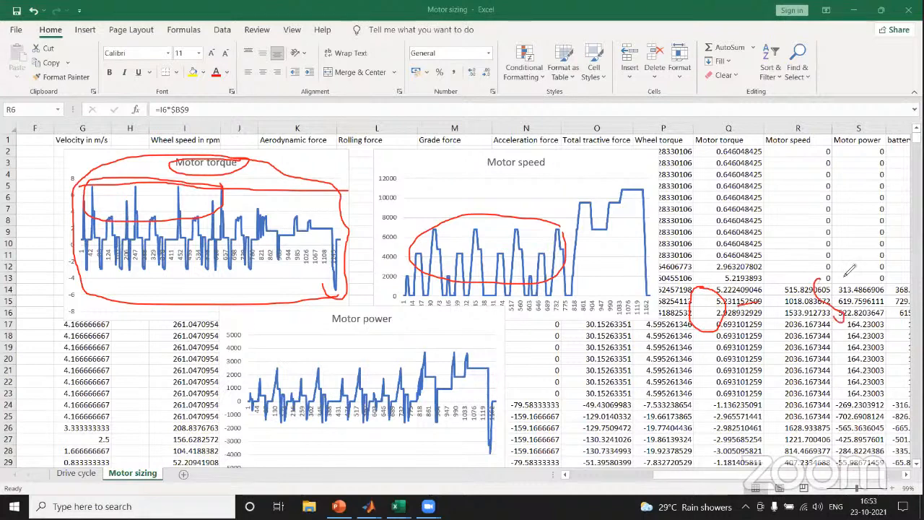
{"action": "left_click_drag", "start_coordinate": [843, 272], "coordinate": [818, 280]}
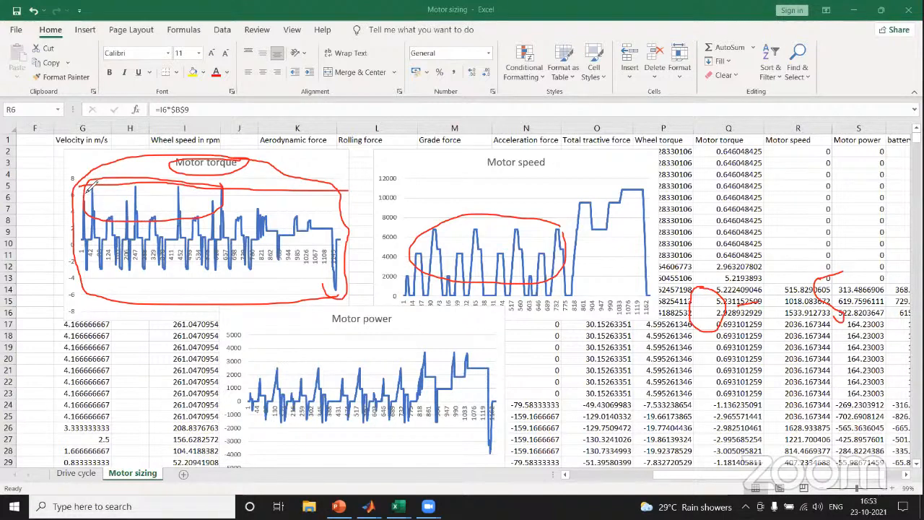
Step: Retrace the line across the Motor torque peaks and circle the final high section of the Motor power chart
{"action": "left_click_drag", "start_coordinate": [90, 186], "coordinate": [292, 189]}
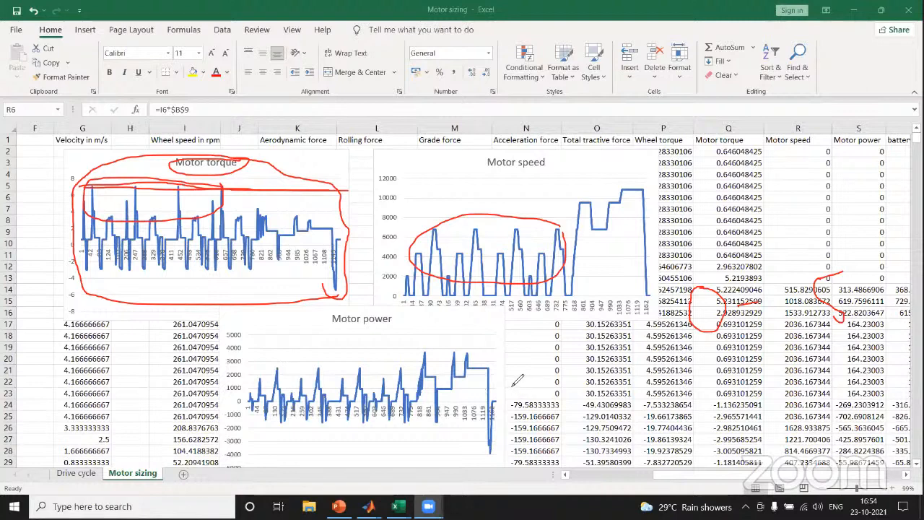
{"action": "mouse_move", "coordinate": [492, 367]}
{"action": "left_mouse_down"}
{"action": "mouse_move", "coordinate": [491, 351]}
{"action": "mouse_move", "coordinate": [462, 328]}
{"action": "mouse_move", "coordinate": [426, 323]}
{"action": "mouse_move", "coordinate": [404, 402]}
{"action": "mouse_move", "coordinate": [479, 400]}
{"action": "mouse_move", "coordinate": [498, 359]}
{"action": "mouse_move", "coordinate": [493, 366]}
{"action": "left_mouse_up"}
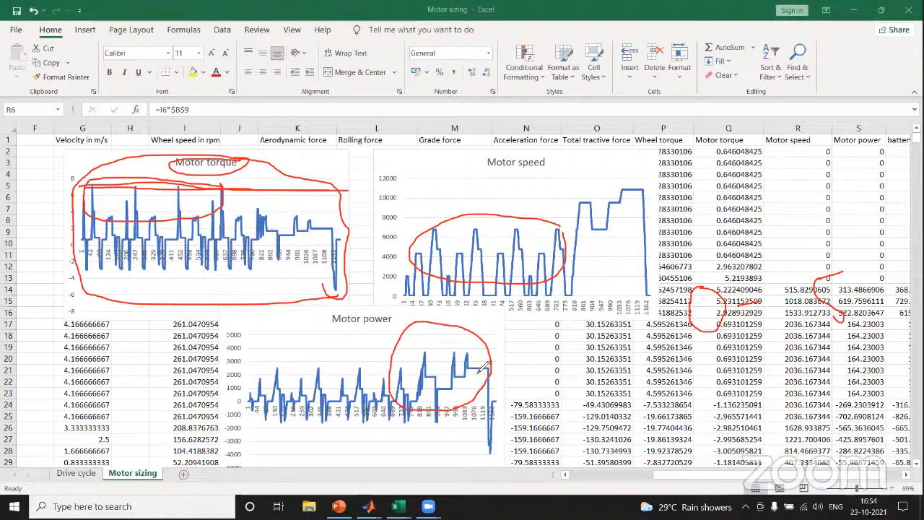
Step: Circle the final high section of the Motor power chart, draw lines across it near 3000, and loop the torque-to-power values around rows 13 to 19
{"action": "mouse_move", "coordinate": [489, 365]}
{"action": "left_mouse_down"}
{"action": "mouse_move", "coordinate": [468, 343]}
{"action": "mouse_move", "coordinate": [408, 375]}
{"action": "mouse_move", "coordinate": [494, 355]}
{"action": "mouse_move", "coordinate": [449, 347]}
{"action": "left_mouse_up"}
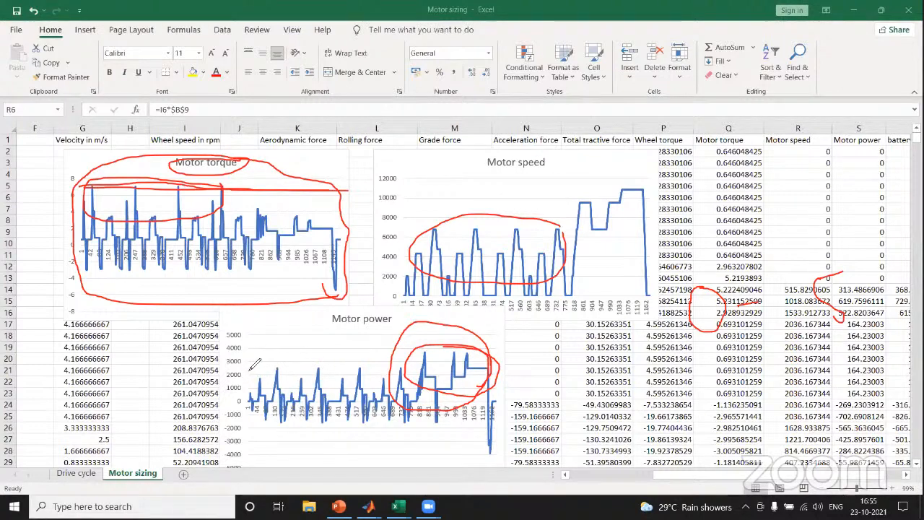
{"action": "left_click_drag", "start_coordinate": [247, 365], "coordinate": [495, 374]}
{"action": "left_click_drag", "start_coordinate": [245, 359], "coordinate": [493, 359]}
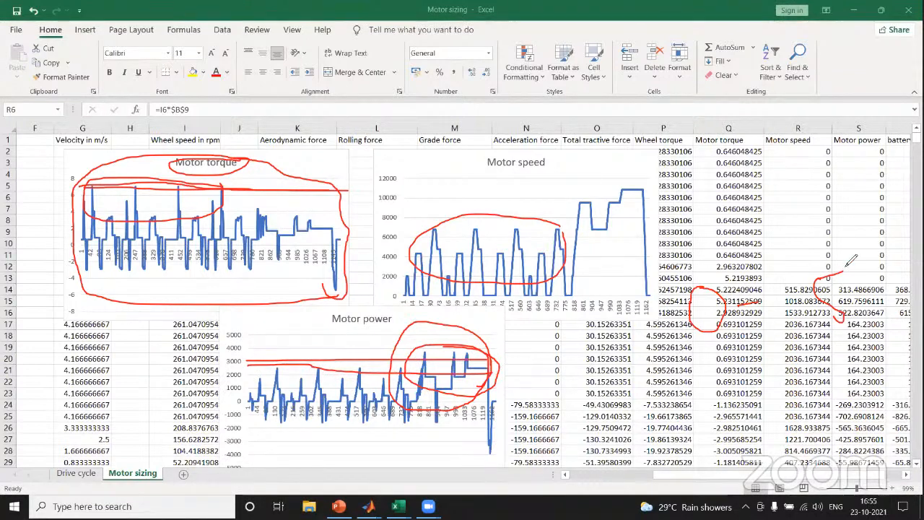
{"action": "mouse_move", "coordinate": [846, 255]}
{"action": "left_mouse_down"}
{"action": "mouse_move", "coordinate": [692, 256]}
{"action": "mouse_move", "coordinate": [735, 355]}
{"action": "mouse_move", "coordinate": [848, 256]}
{"action": "left_mouse_up"}
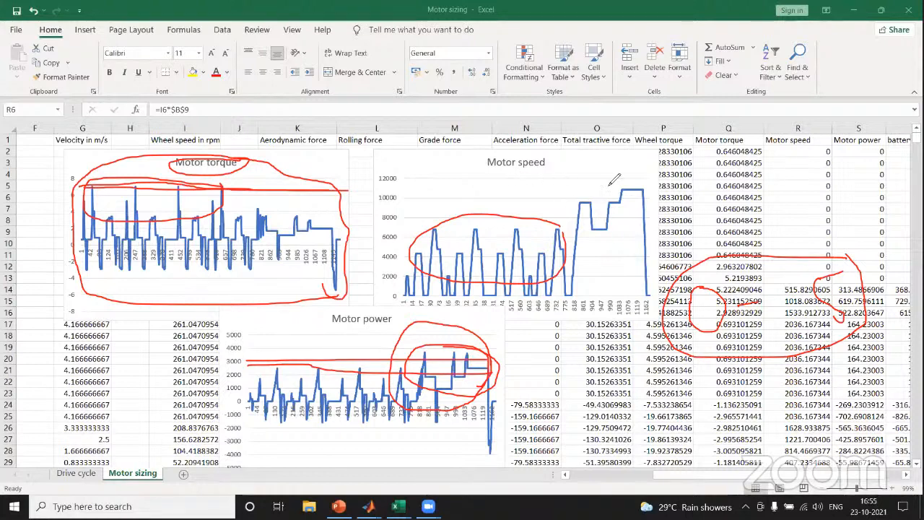
Step: Mark the Motor speed chart with a tick above its highest section and lines across at about 8000, and clear all annotations
{"action": "mouse_move", "coordinate": [609, 165]}
{"action": "left_mouse_down"}
{"action": "mouse_move", "coordinate": [619, 176]}
{"action": "mouse_move", "coordinate": [743, 130]}
{"action": "left_mouse_up"}
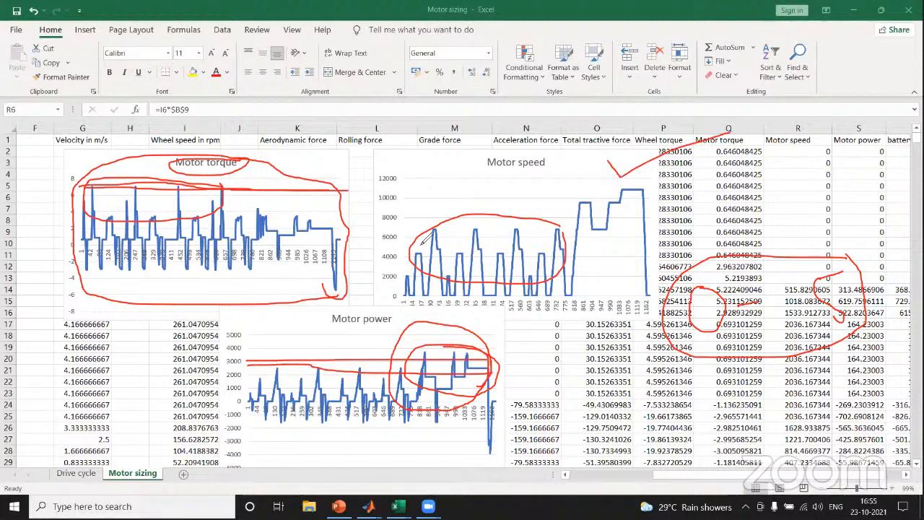
{"action": "left_click_drag", "start_coordinate": [403, 216], "coordinate": [654, 214]}
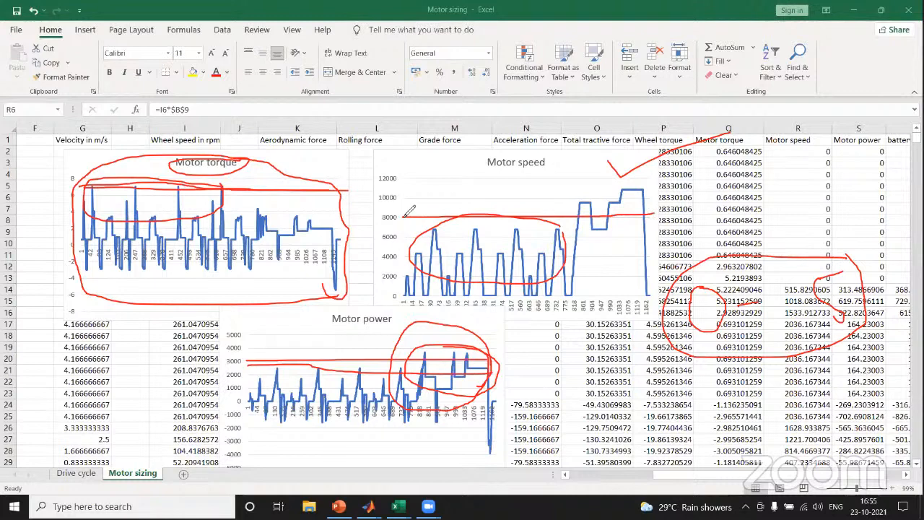
{"action": "left_click_drag", "start_coordinate": [403, 212], "coordinate": [662, 211]}
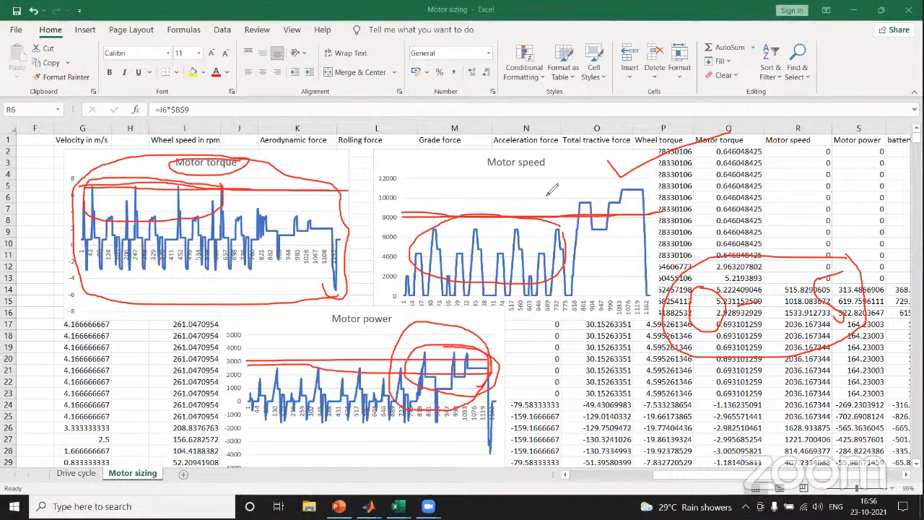
{"action": "left_click", "coordinate": [800, 73]}
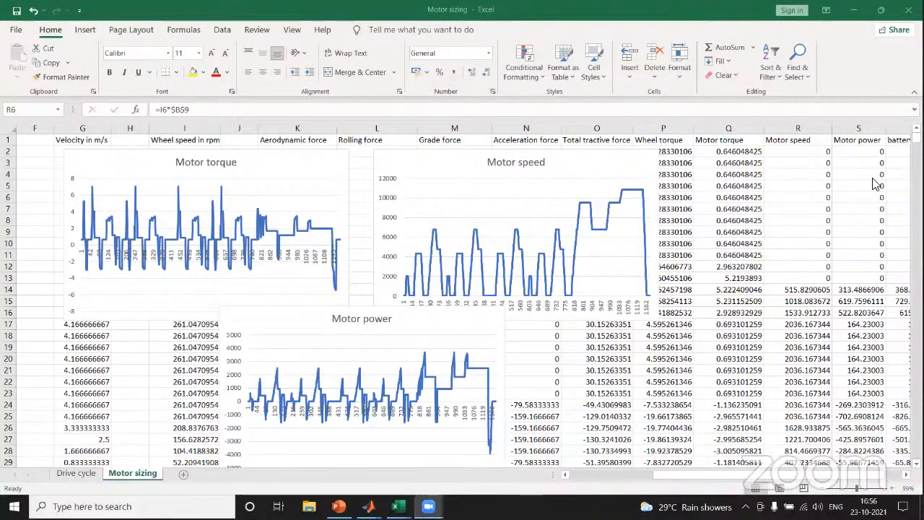
Step: Insert a line chart of the battery power column T and arrange it beside the Motor speed chart
{"action": "left_click", "coordinate": [897, 121]}
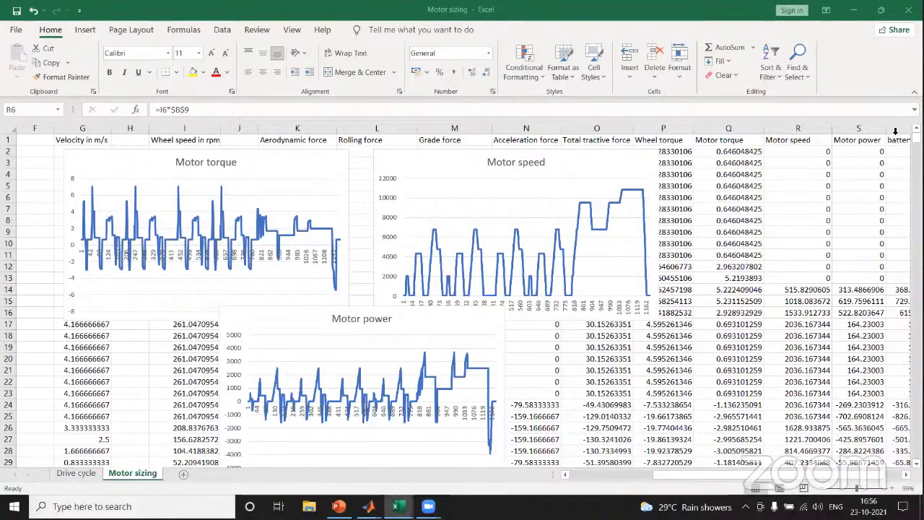
{"action": "left_click", "coordinate": [900, 128]}
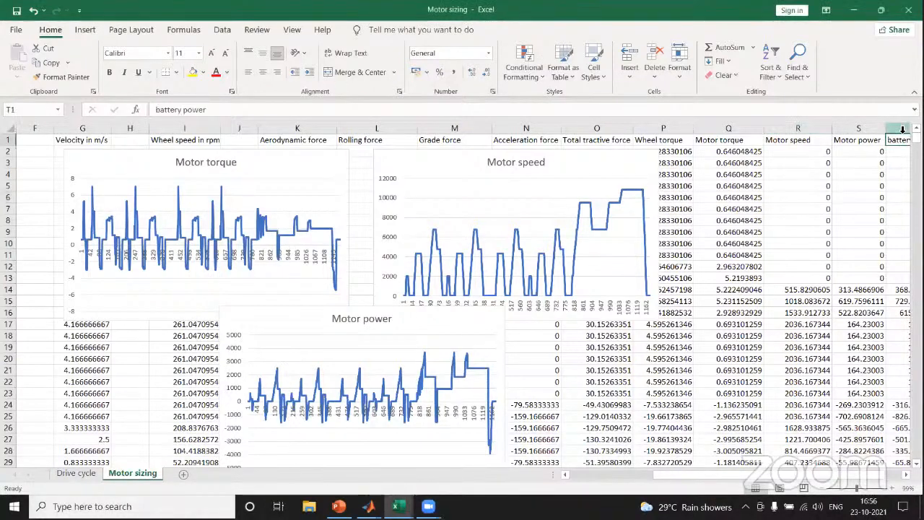
{"action": "left_click", "coordinate": [85, 30]}
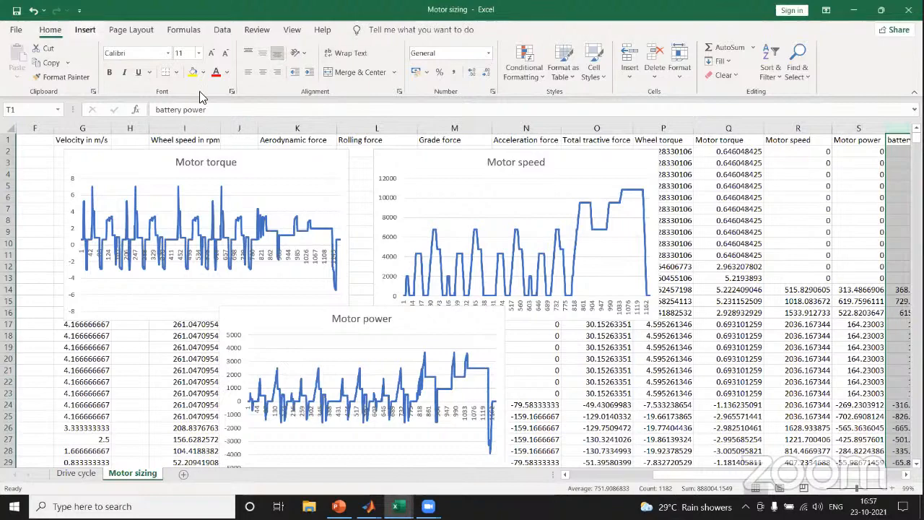
{"action": "left_click", "coordinate": [334, 60]}
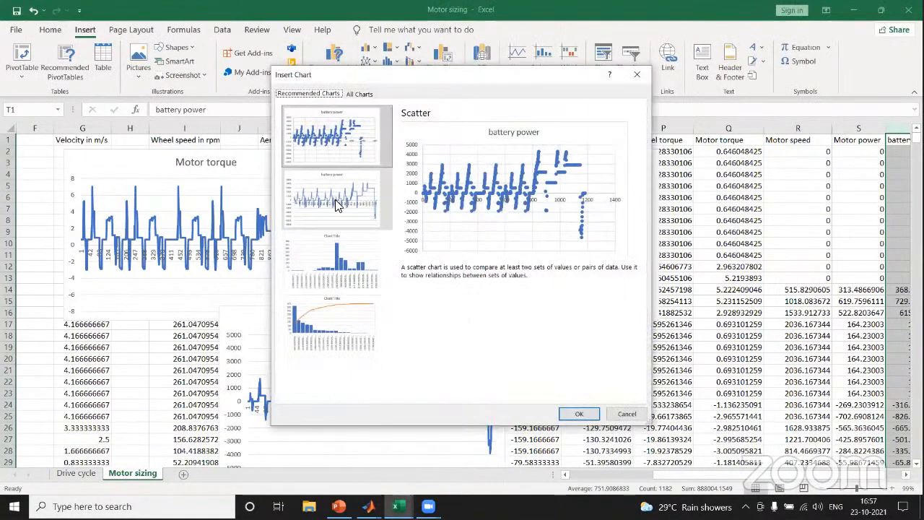
{"action": "left_click", "coordinate": [336, 201]}
{"action": "left_click", "coordinate": [578, 410]}
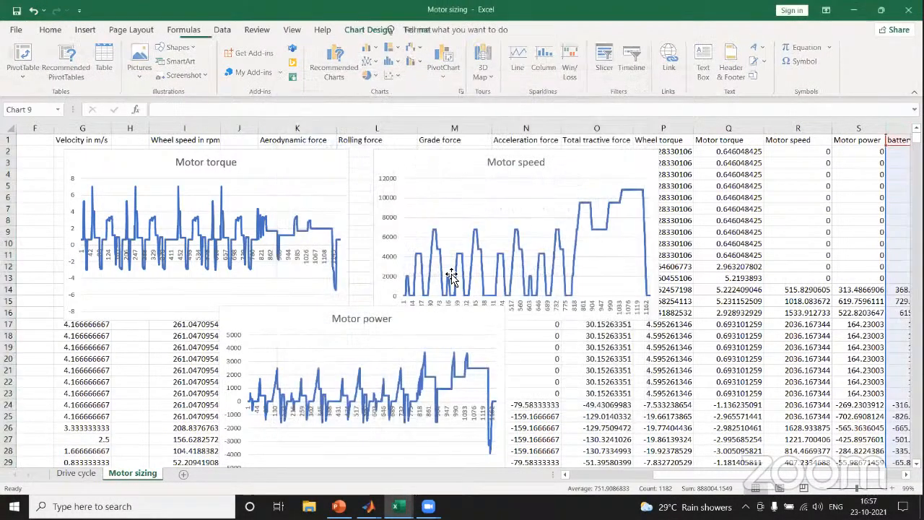
{"action": "left_click_drag", "start_coordinate": [519, 232], "coordinate": [743, 212]}
{"action": "left_click_drag", "start_coordinate": [802, 168], "coordinate": [823, 155]}
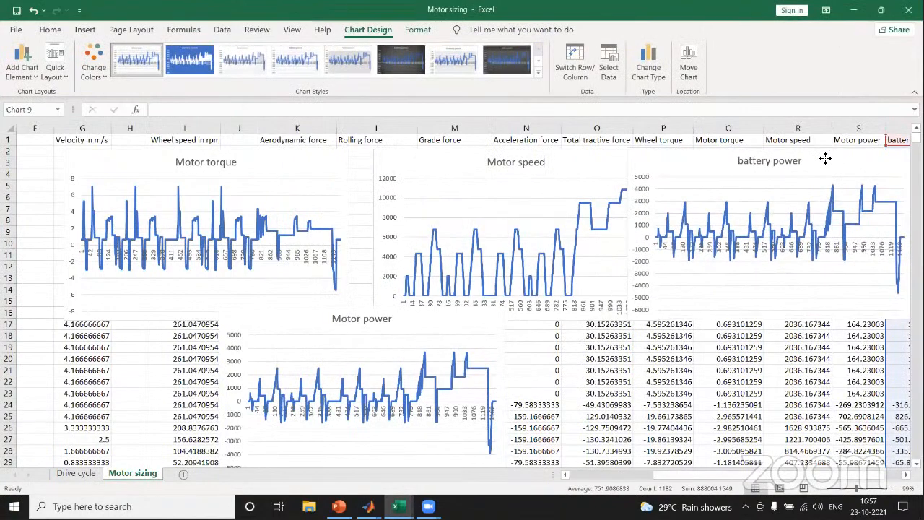
{"action": "left_click_drag", "start_coordinate": [571, 163], "coordinate": [549, 163]}
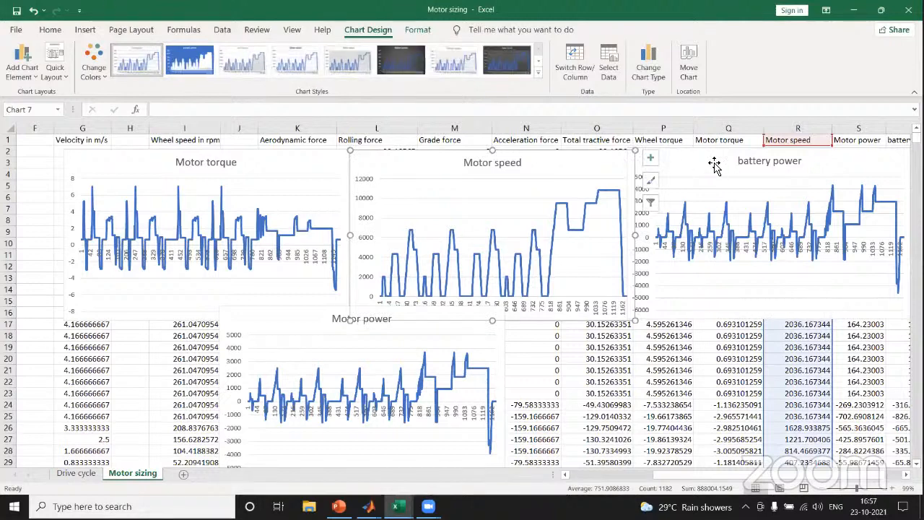
{"action": "mouse_move", "coordinate": [712, 166]}
{"action": "left_mouse_down"}
{"action": "mouse_move", "coordinate": [716, 151]}
{"action": "mouse_move", "coordinate": [707, 158]}
{"action": "left_mouse_up"}
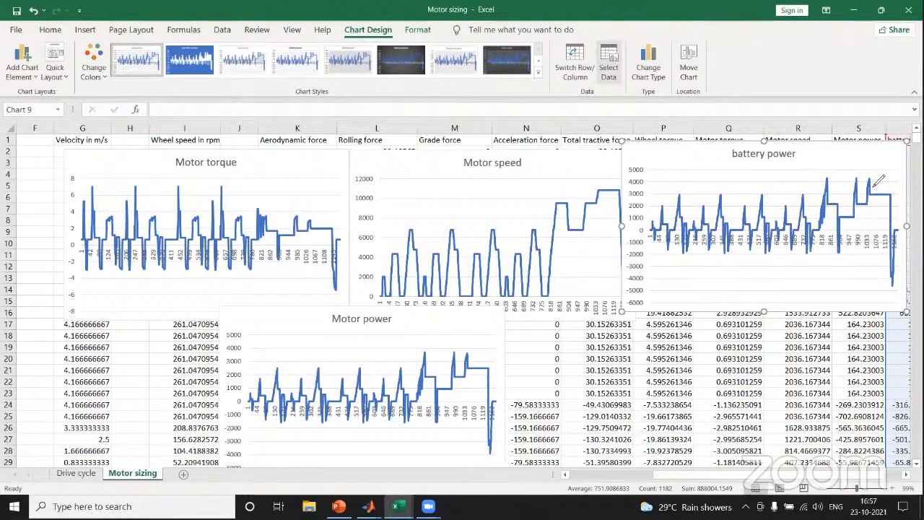
Step: Circle the final high sections of the battery power and Motor speed charts, draw lines across their lower peaks, and clear the annotations
{"action": "mouse_move", "coordinate": [878, 177]}
{"action": "left_mouse_down"}
{"action": "mouse_move", "coordinate": [843, 171]}
{"action": "mouse_move", "coordinate": [830, 218]}
{"action": "mouse_move", "coordinate": [894, 186]}
{"action": "mouse_move", "coordinate": [877, 176]}
{"action": "left_mouse_up"}
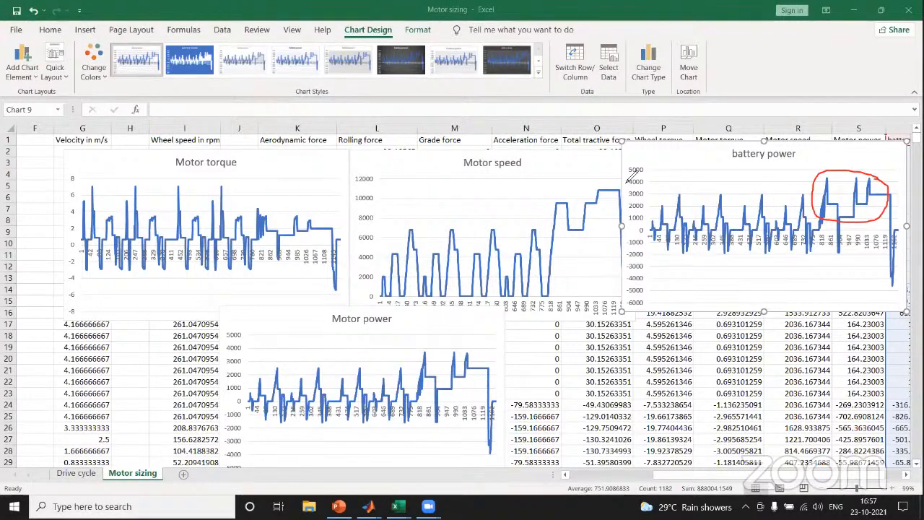
{"action": "mouse_move", "coordinate": [625, 176]}
{"action": "left_mouse_down"}
{"action": "mouse_move", "coordinate": [590, 177]}
{"action": "mouse_move", "coordinate": [553, 205]}
{"action": "mouse_move", "coordinate": [539, 232]}
{"action": "mouse_move", "coordinate": [578, 261]}
{"action": "mouse_move", "coordinate": [635, 187]}
{"action": "left_mouse_up"}
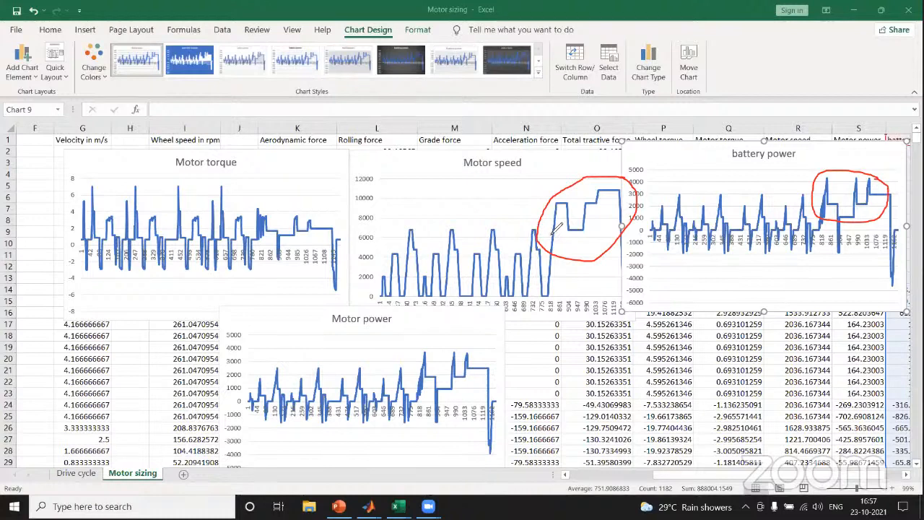
{"action": "left_click_drag", "start_coordinate": [552, 229], "coordinate": [406, 233]}
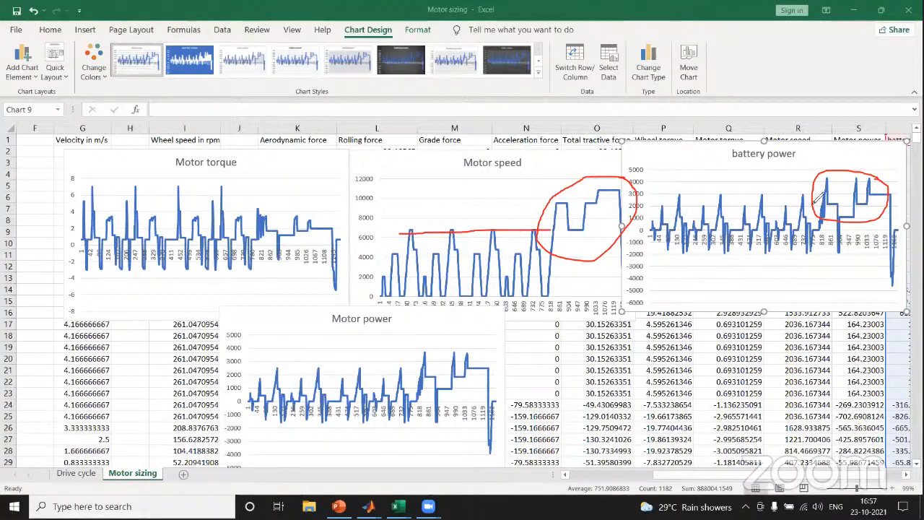
{"action": "left_click_drag", "start_coordinate": [810, 195], "coordinate": [658, 199]}
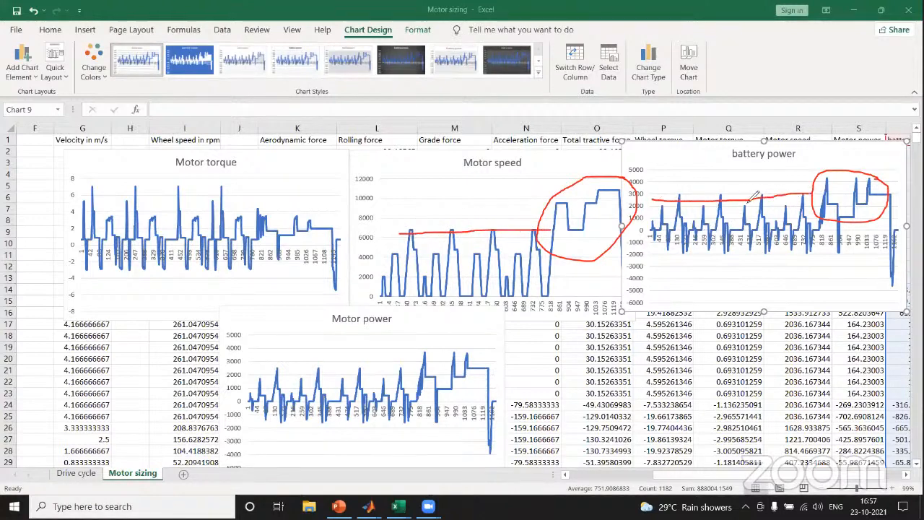
{"action": "left_click_drag", "start_coordinate": [814, 195], "coordinate": [671, 196]}
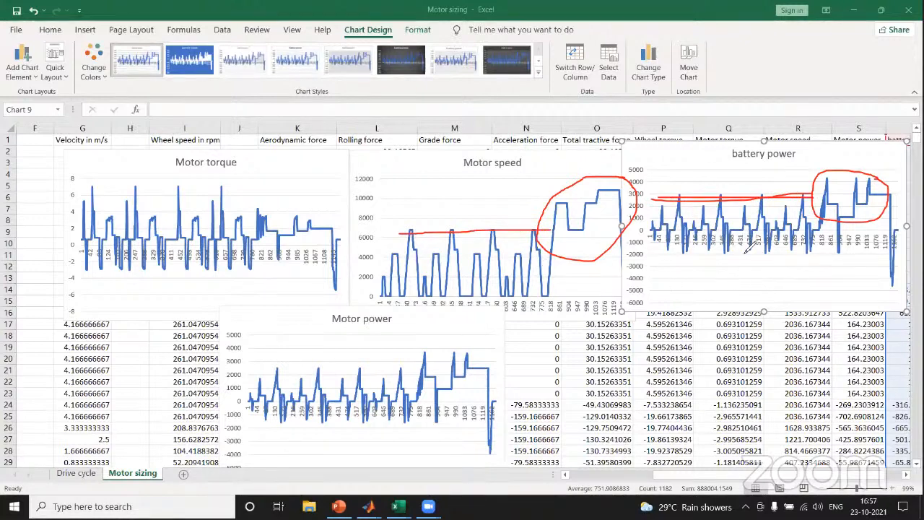
{"action": "left_click", "coordinate": [776, 58]}
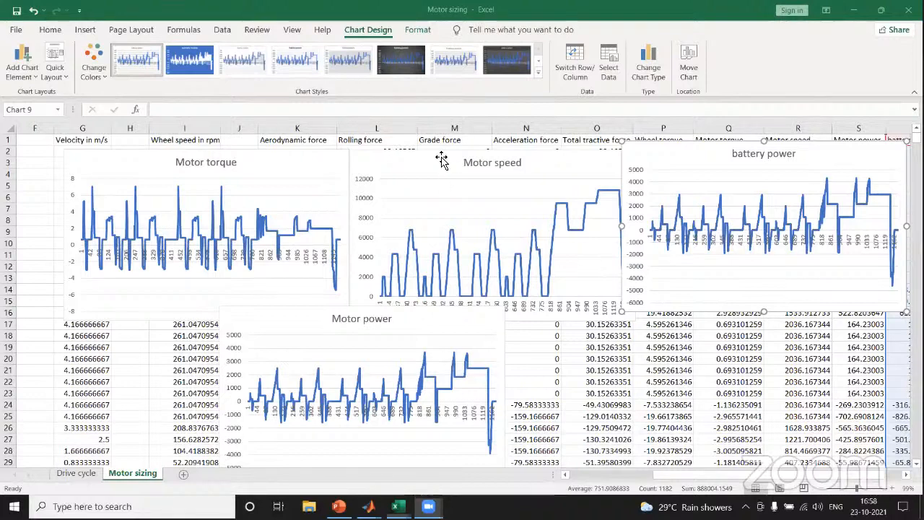
Step: Delete the battery power, Motor speed, Motor power and Motor torque charts from the Motor sizing sheet
{"action": "key", "text": "Delete"}
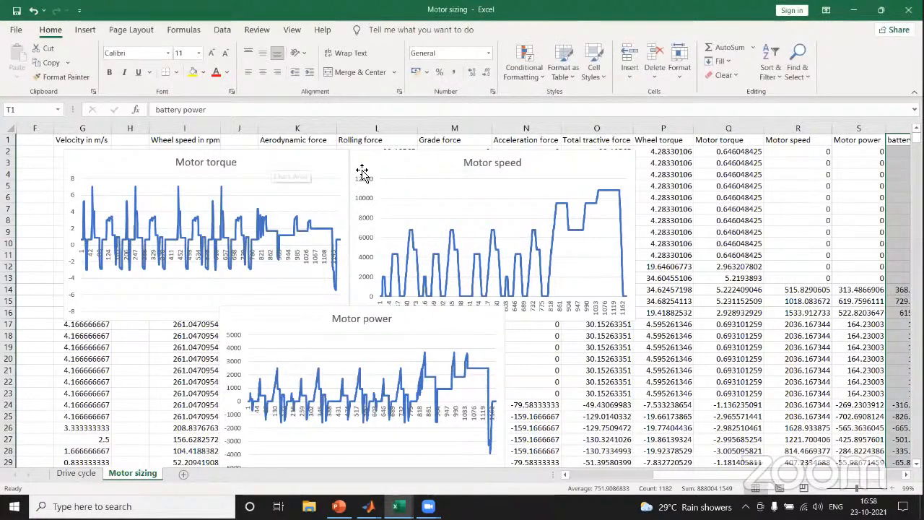
{"action": "left_click", "coordinate": [453, 165]}
{"action": "key", "text": "Delete"}
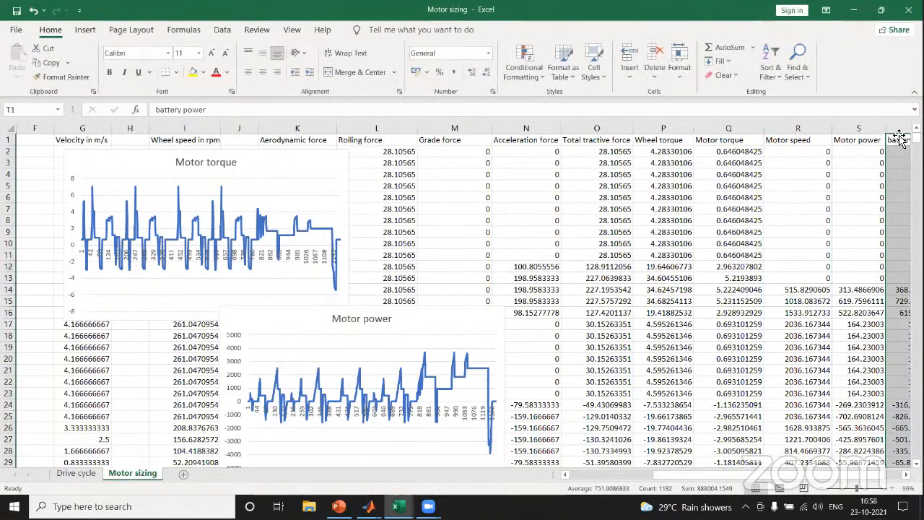
{"action": "left_click", "coordinate": [305, 324]}
{"action": "key", "text": "Delete"}
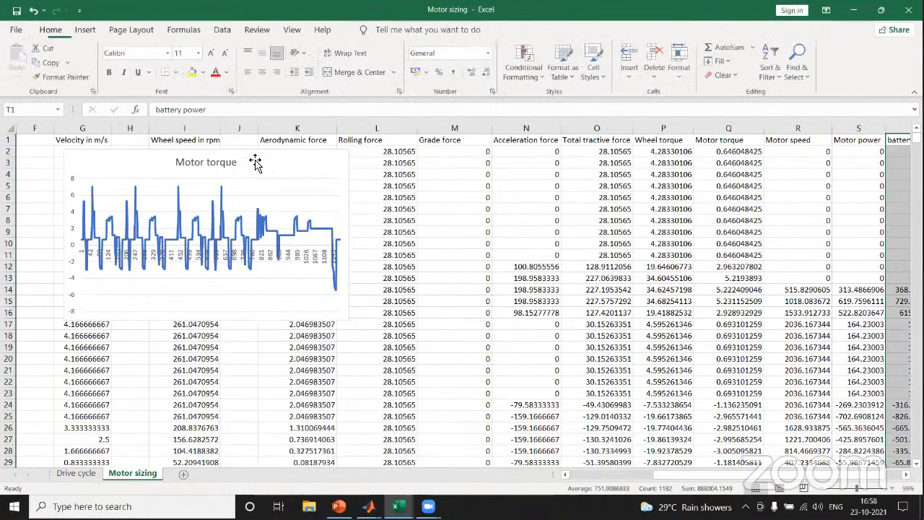
{"action": "left_click", "coordinate": [254, 163]}
{"action": "key", "text": "Delete"}
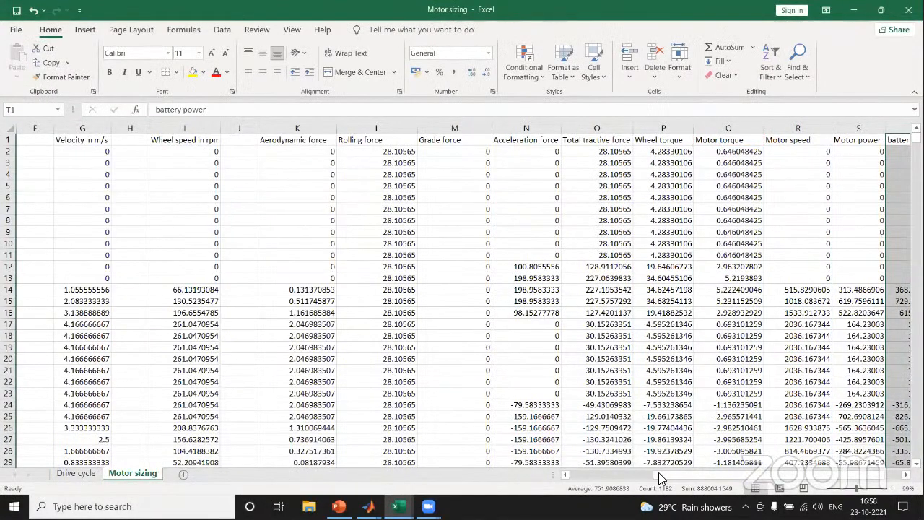
Step: Insert a line chart of the velocity column E
{"action": "left_click_drag", "start_coordinate": [660, 476], "coordinate": [578, 478]}
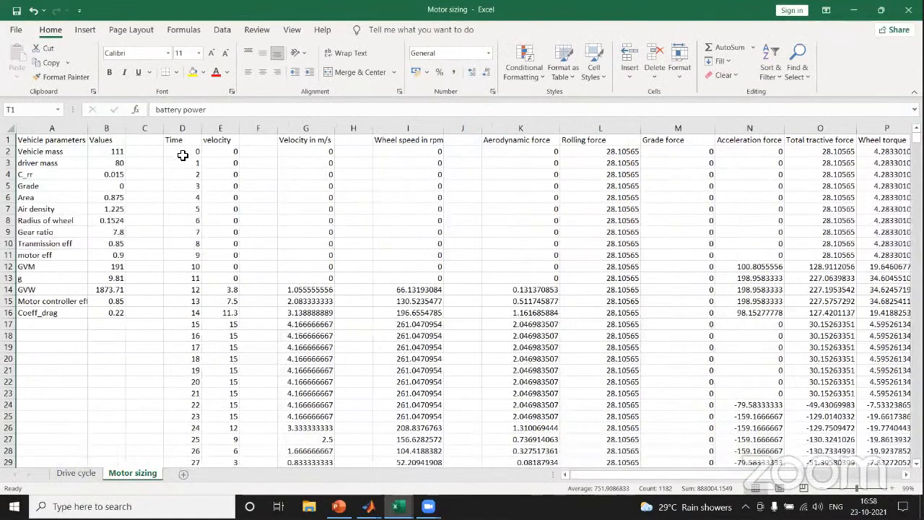
{"action": "left_click", "coordinate": [220, 128]}
{"action": "right_click", "coordinate": [220, 128]}
{"action": "left_click", "coordinate": [93, 22]}
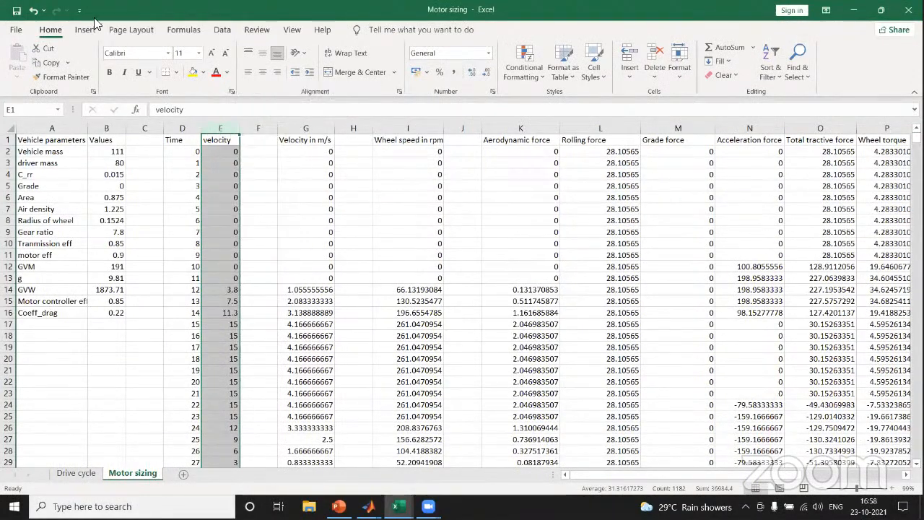
{"action": "left_click", "coordinate": [84, 30]}
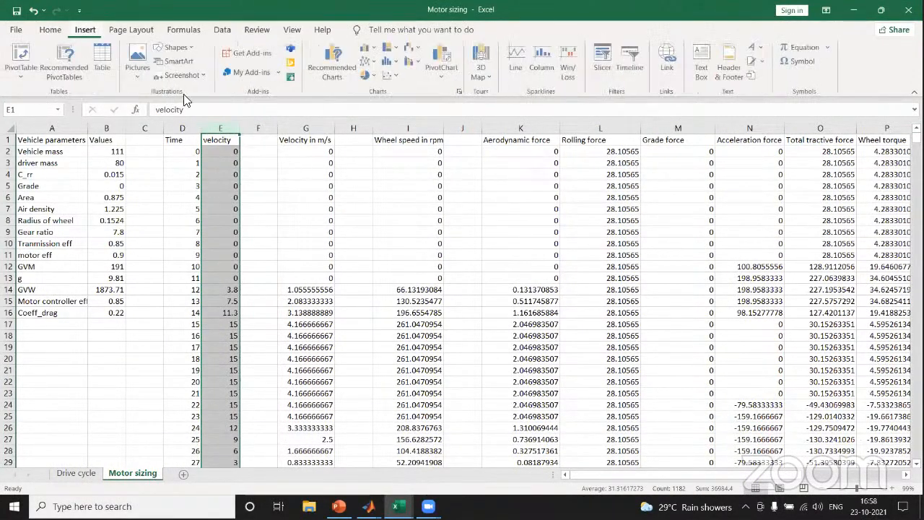
{"action": "left_click", "coordinate": [329, 65]}
{"action": "left_click", "coordinate": [353, 207]}
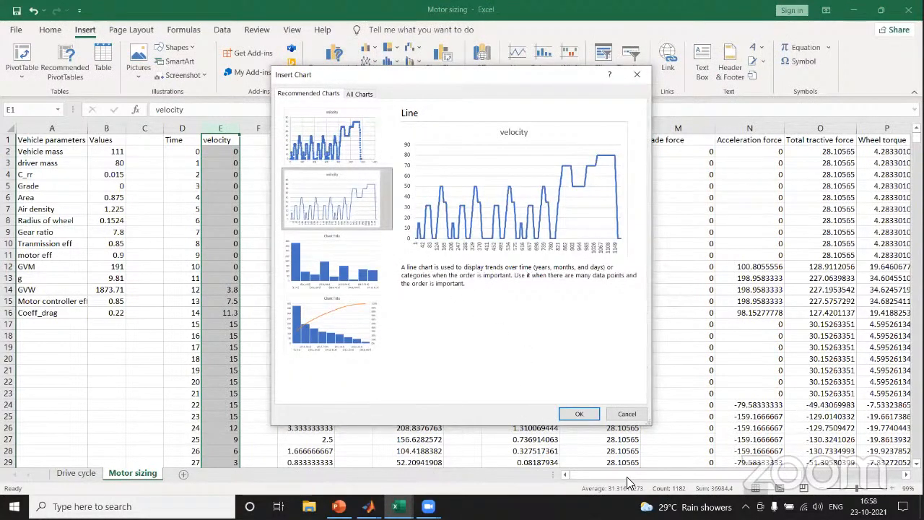
{"action": "left_click", "coordinate": [627, 413]}
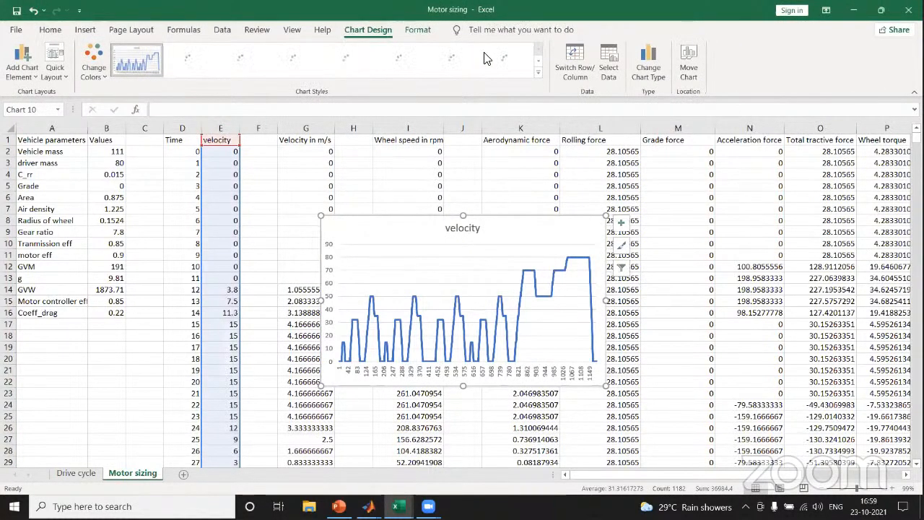
Step: Move the velocity chart over the Aerodynamic force to Acceleration force columns, clear of the Motor torque to battery power columns
{"action": "scroll", "coordinate": [444, 200], "scroll_direction": "right", "scroll_amount": 1}
{"action": "scroll", "coordinate": [442, 197], "scroll_direction": "right", "scroll_amount": 3}
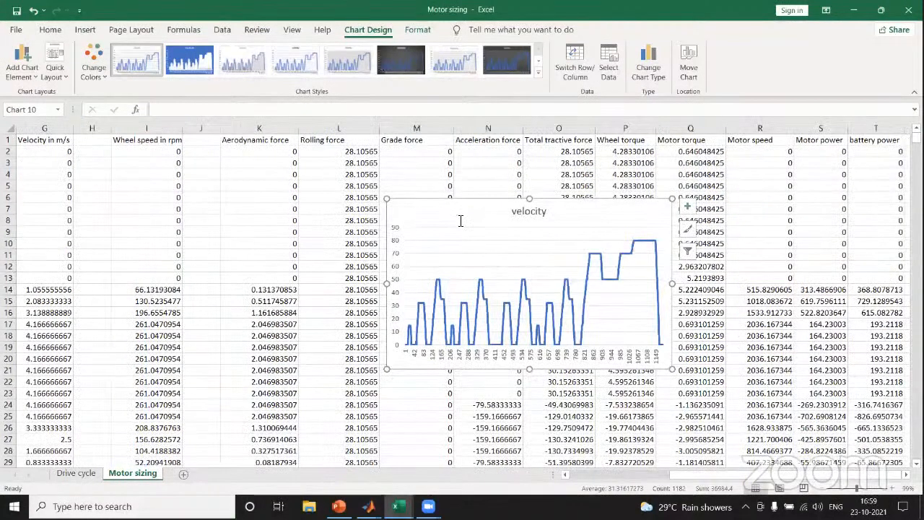
{"action": "key", "text": "Escape"}
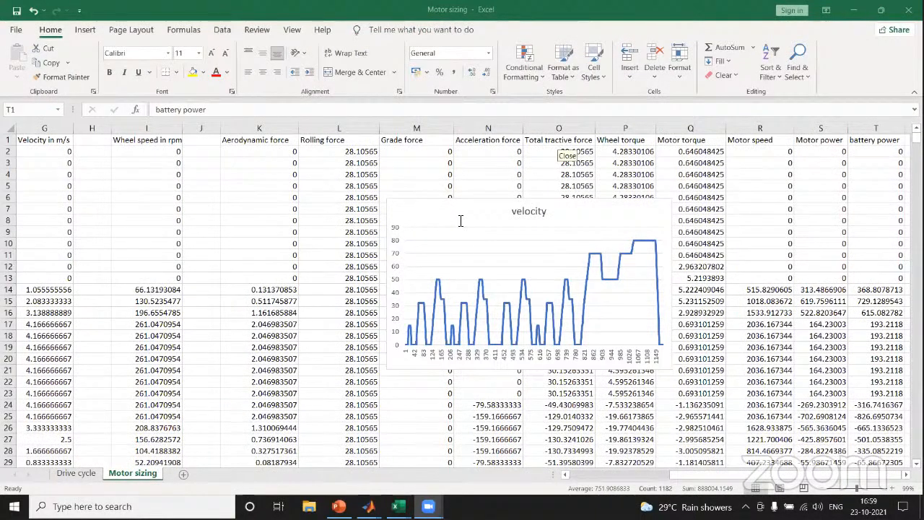
{"action": "left_click", "coordinate": [890, 130]}
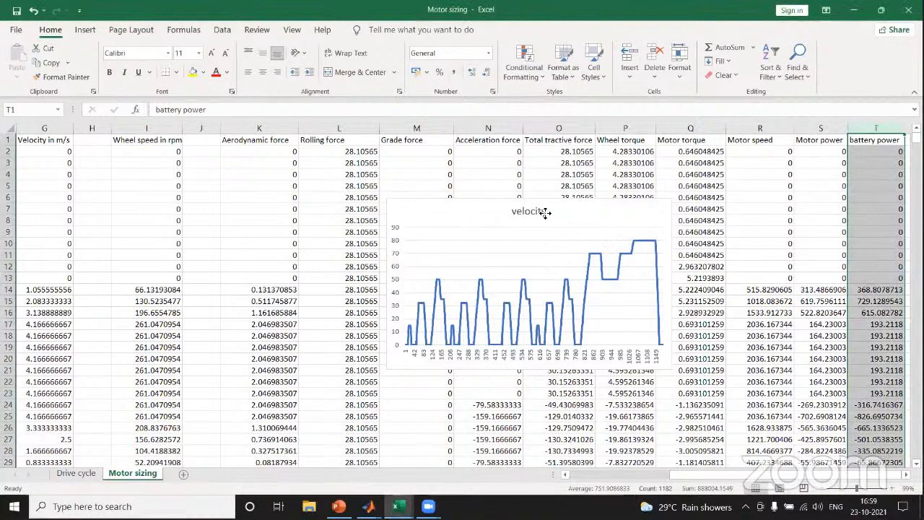
{"action": "left_click_drag", "start_coordinate": [579, 213], "coordinate": [412, 207]}
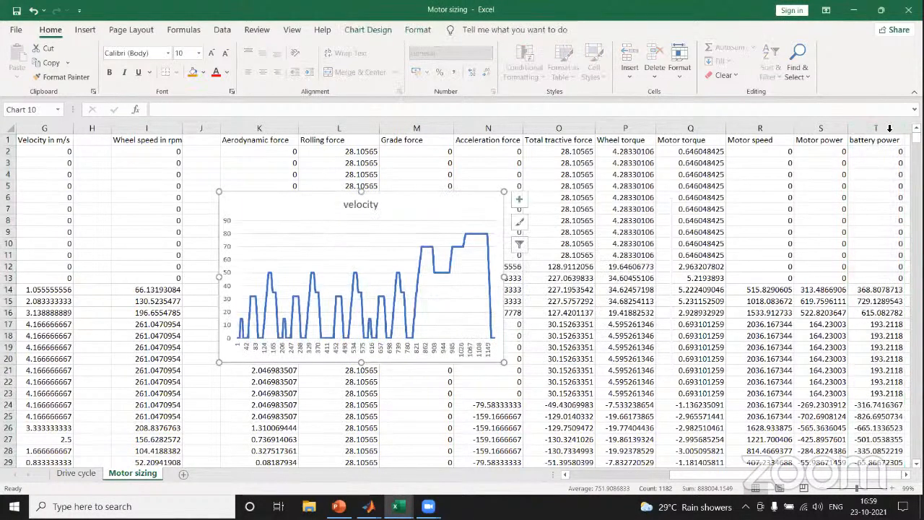
Step: Insert a line chart of the battery power column T and place it beside the velocity chart, level with it
{"action": "left_click", "coordinate": [890, 130]}
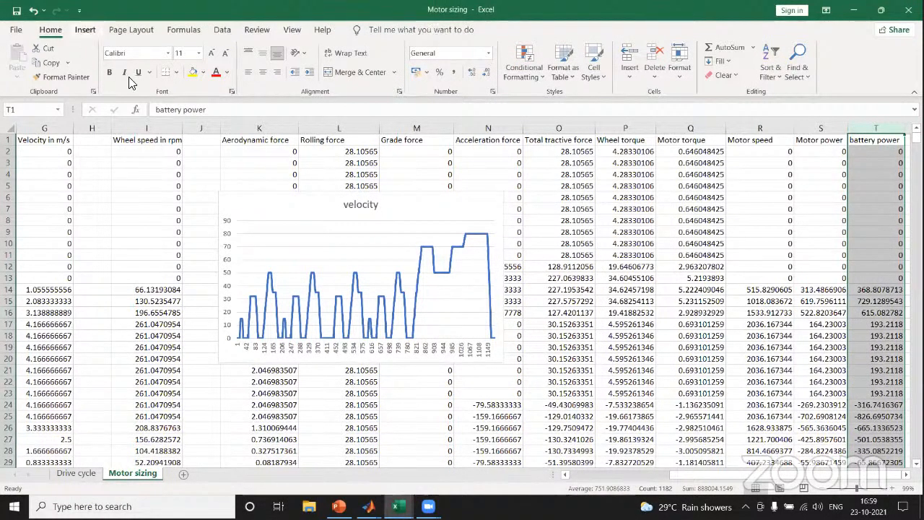
{"action": "left_click", "coordinate": [85, 29]}
{"action": "left_click", "coordinate": [341, 63]}
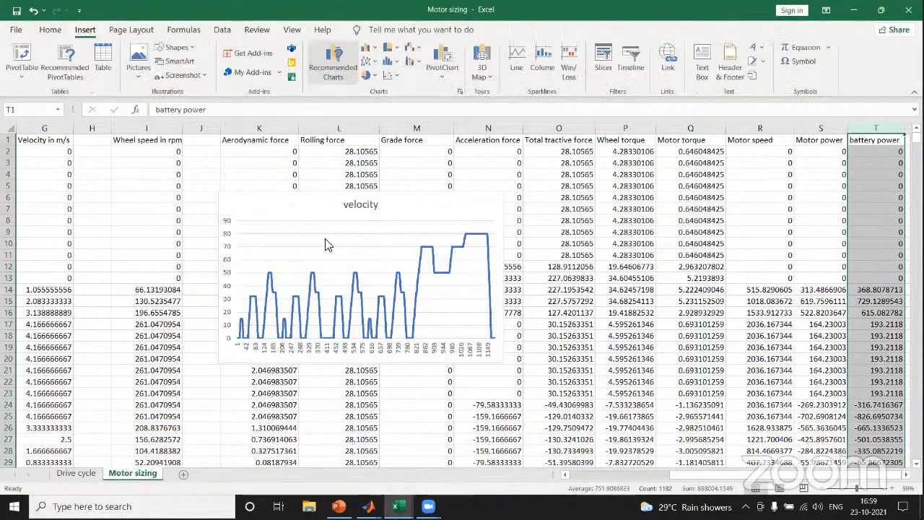
{"action": "left_click", "coordinate": [351, 199]}
{"action": "left_click", "coordinate": [579, 413]}
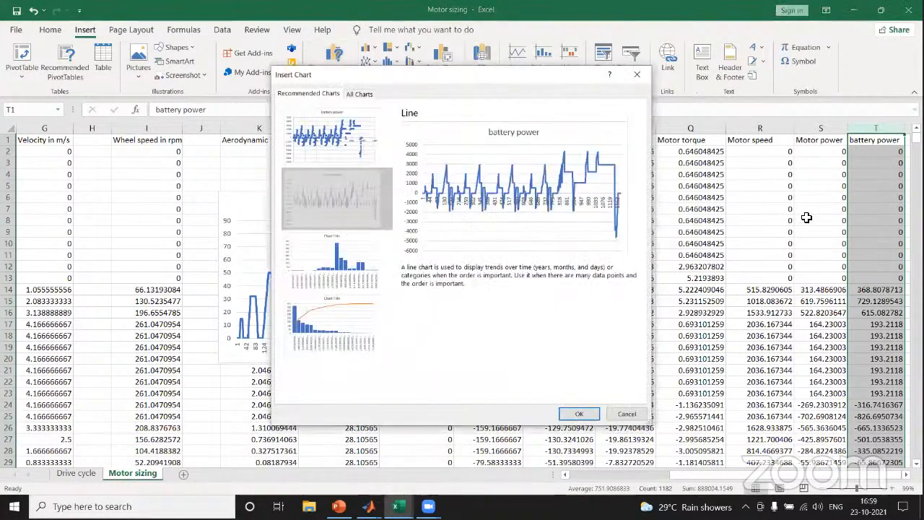
{"action": "left_click_drag", "start_coordinate": [517, 233], "coordinate": [594, 208]}
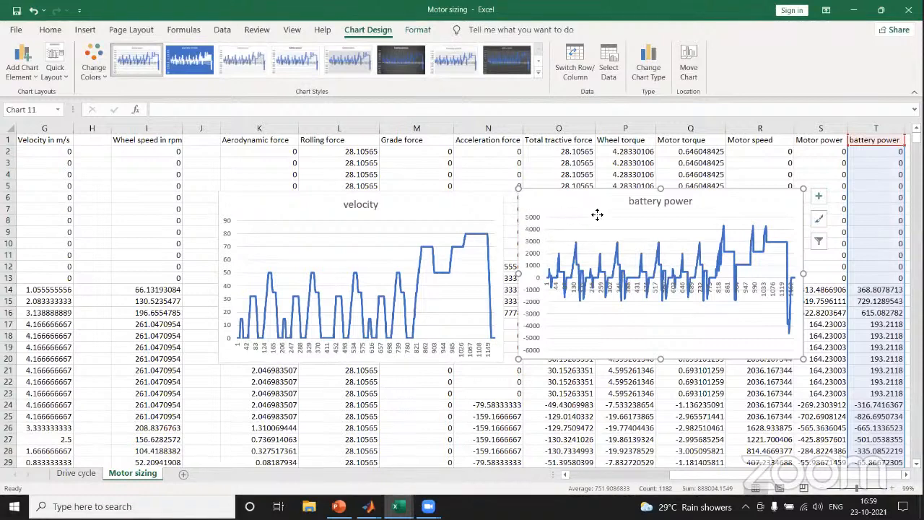
{"action": "left_click_drag", "start_coordinate": [597, 210], "coordinate": [598, 215]}
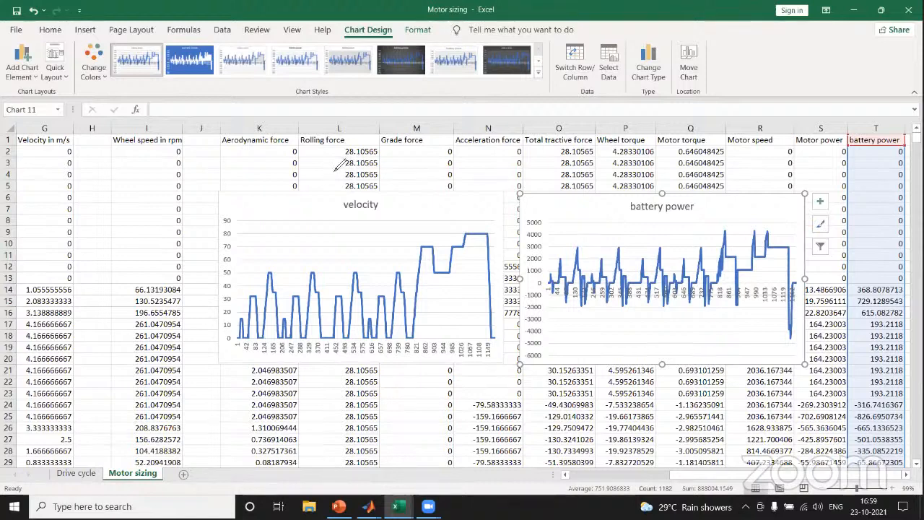
Step: Sketch a rising line, a circle at its peak and a falling line with direction arrows above the charts, plus a separate downward arrow
{"action": "left_click_drag", "start_coordinate": [326, 166], "coordinate": [331, 165]}
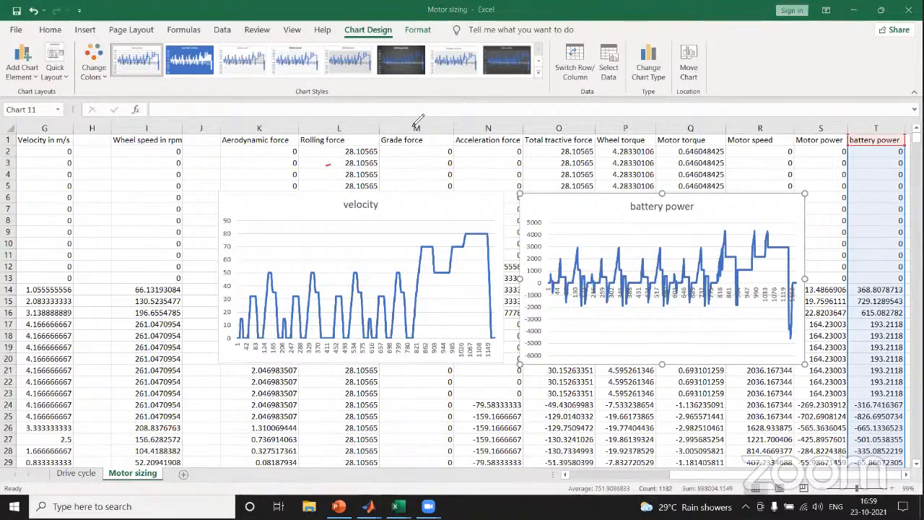
{"action": "left_click_drag", "start_coordinate": [419, 117], "coordinate": [449, 105]}
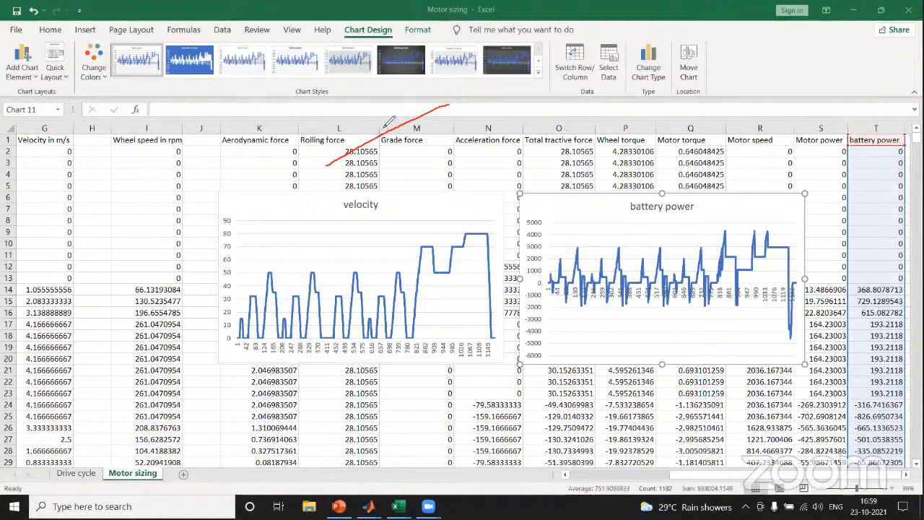
{"action": "mouse_move", "coordinate": [328, 128]}
{"action": "left_mouse_down"}
{"action": "mouse_move", "coordinate": [383, 122]}
{"action": "mouse_move", "coordinate": [361, 133]}
{"action": "left_mouse_up"}
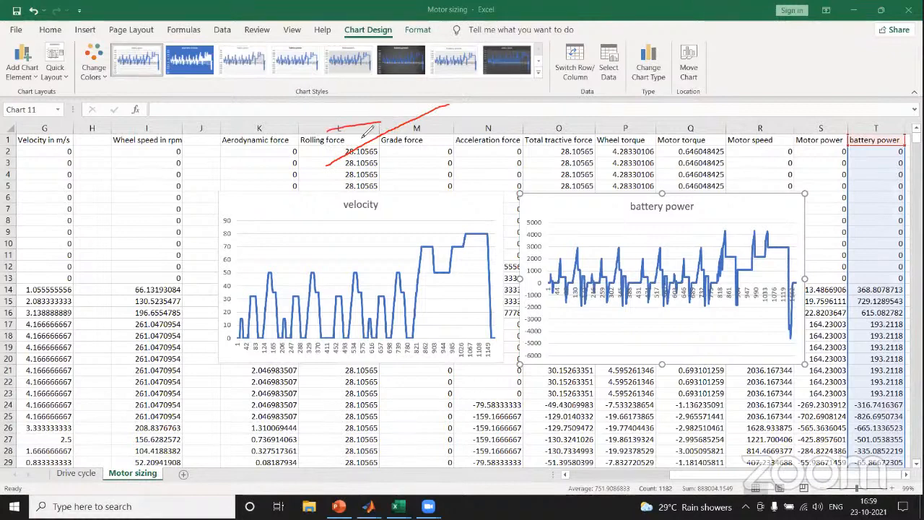
{"action": "mouse_move", "coordinate": [457, 87]}
{"action": "left_mouse_down"}
{"action": "mouse_move", "coordinate": [475, 127]}
{"action": "mouse_move", "coordinate": [454, 91]}
{"action": "mouse_move", "coordinate": [446, 96]}
{"action": "left_mouse_up"}
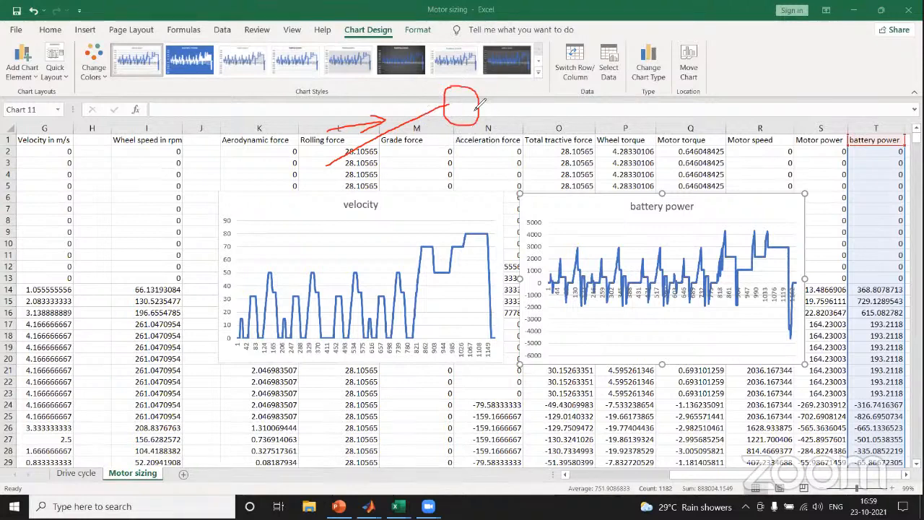
{"action": "mouse_move", "coordinate": [471, 119]}
{"action": "left_mouse_down"}
{"action": "mouse_move", "coordinate": [534, 155]}
{"action": "mouse_move", "coordinate": [518, 153]}
{"action": "mouse_move", "coordinate": [537, 137]}
{"action": "left_mouse_up"}
{"action": "mouse_move", "coordinate": [529, 99]}
{"action": "left_mouse_down"}
{"action": "mouse_move", "coordinate": [513, 132]}
{"action": "mouse_move", "coordinate": [528, 123]}
{"action": "left_mouse_up"}
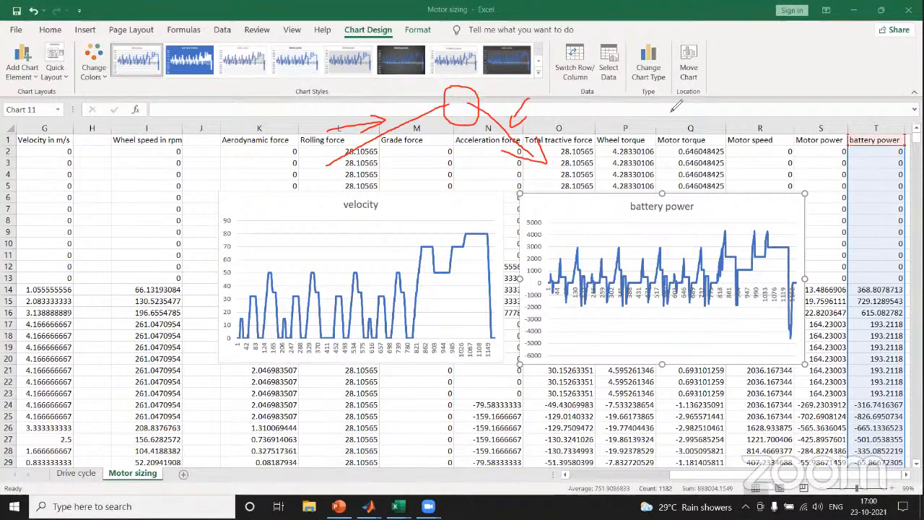
{"action": "mouse_move", "coordinate": [644, 102]}
{"action": "left_mouse_down"}
{"action": "mouse_move", "coordinate": [740, 154]}
{"action": "mouse_move", "coordinate": [724, 162]}
{"action": "left_mouse_up"}
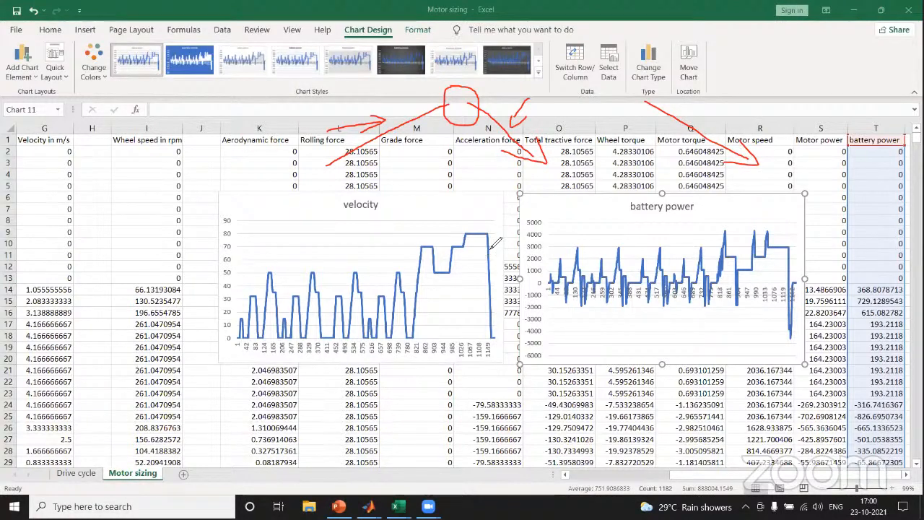
Step: Circle the final and mid-cycle velocity drops and the negative battery power regions on the two charts, and clear all annotations
{"action": "left_click_drag", "start_coordinate": [491, 234], "coordinate": [494, 340]}
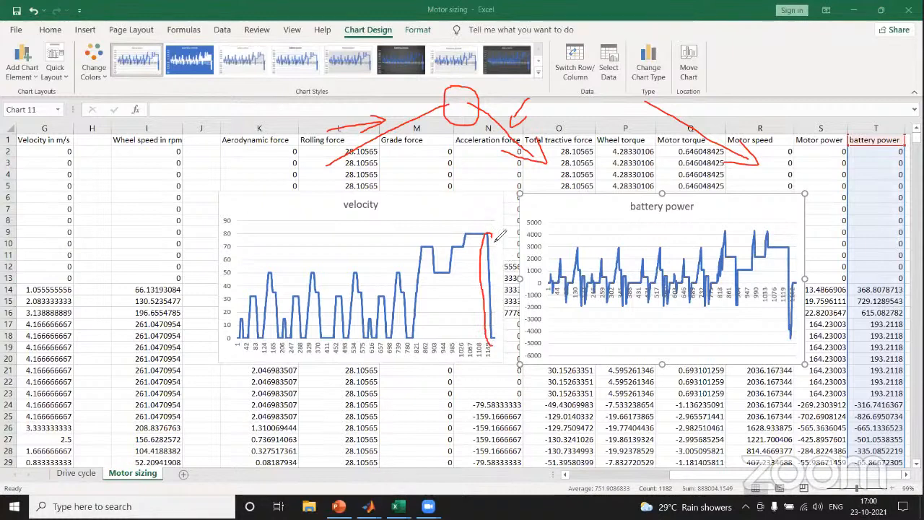
{"action": "left_click_drag", "start_coordinate": [499, 237], "coordinate": [494, 343]}
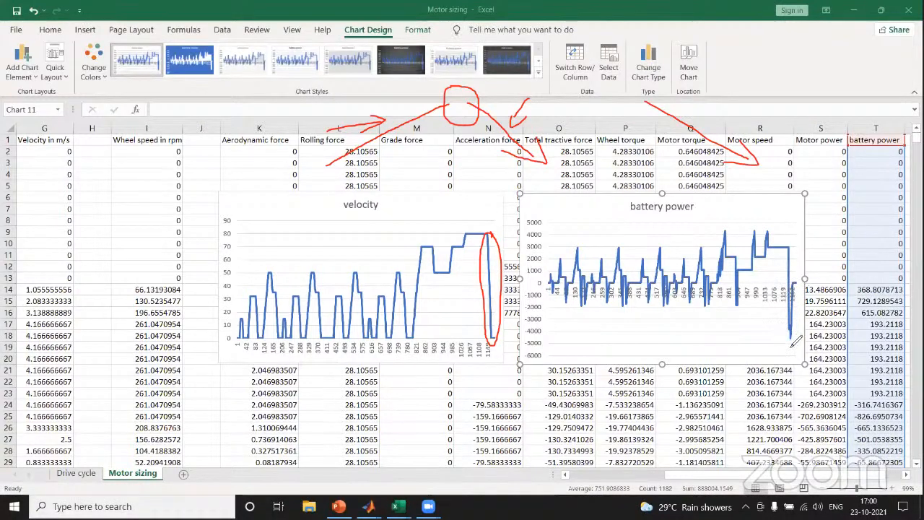
{"action": "mouse_move", "coordinate": [792, 340]}
{"action": "left_mouse_down"}
{"action": "mouse_move", "coordinate": [804, 322]}
{"action": "mouse_move", "coordinate": [793, 290]}
{"action": "left_mouse_up"}
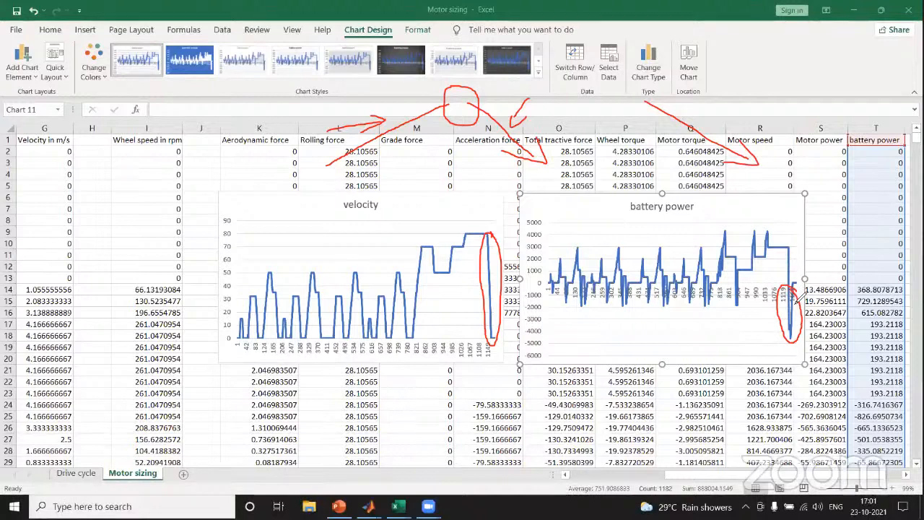
{"action": "left_click_drag", "start_coordinate": [544, 285], "coordinate": [794, 290]}
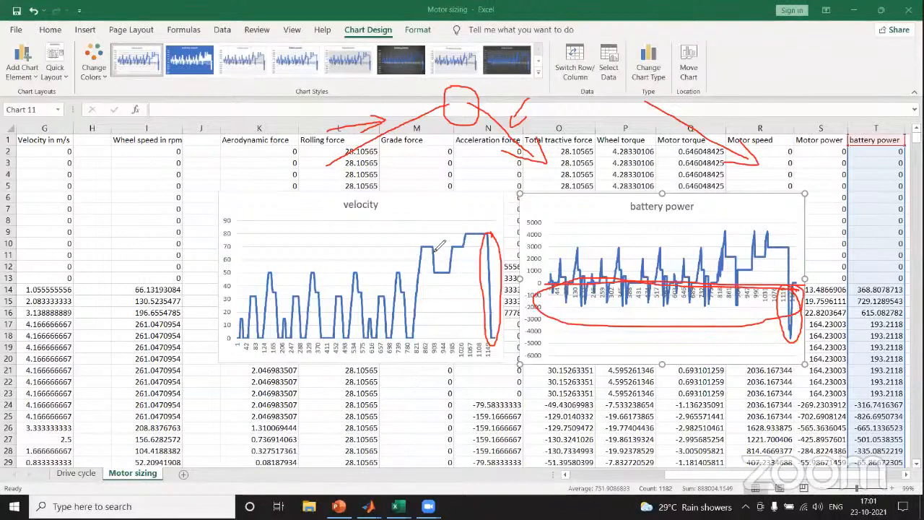
{"action": "mouse_move", "coordinate": [438, 282]}
{"action": "left_mouse_down"}
{"action": "mouse_move", "coordinate": [439, 243]}
{"action": "mouse_move", "coordinate": [454, 269]}
{"action": "left_mouse_up"}
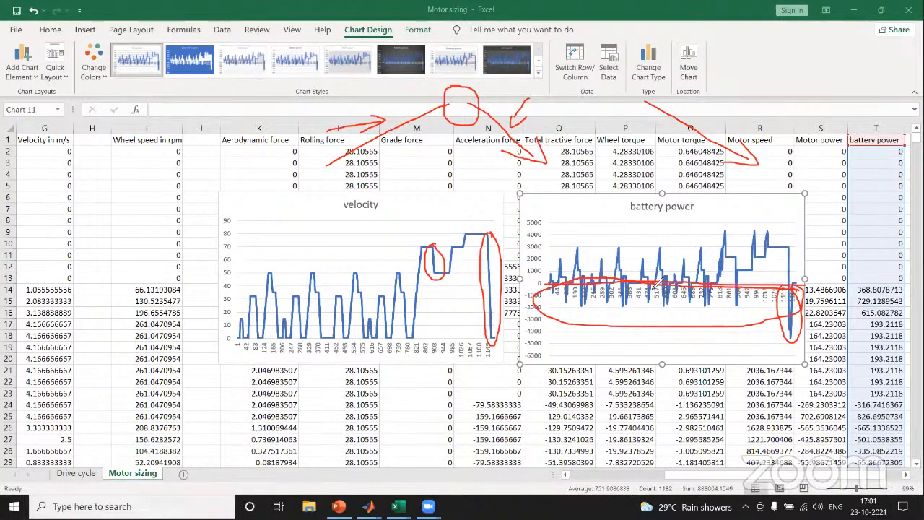
{"action": "mouse_move", "coordinate": [636, 331]}
{"action": "left_mouse_down"}
{"action": "mouse_move", "coordinate": [769, 331]}
{"action": "mouse_move", "coordinate": [800, 296]}
{"action": "left_mouse_up"}
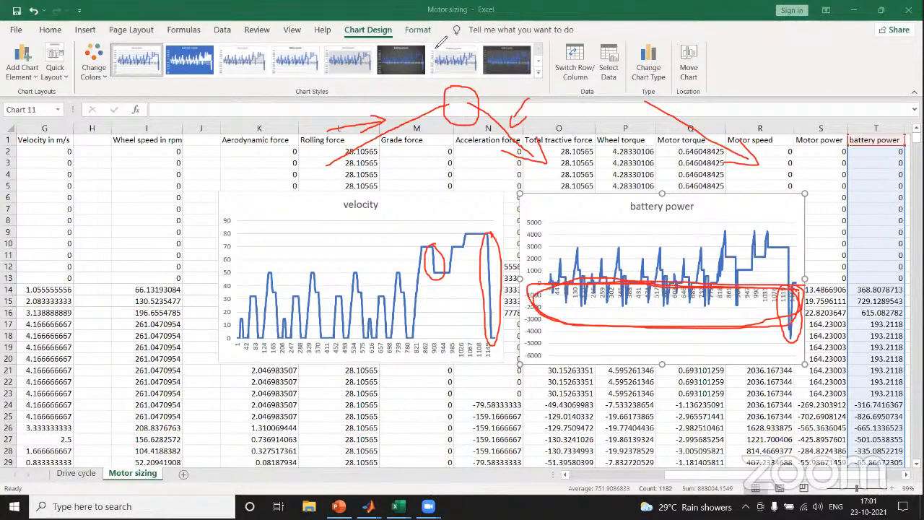
{"action": "left_click", "coordinate": [558, 205]}
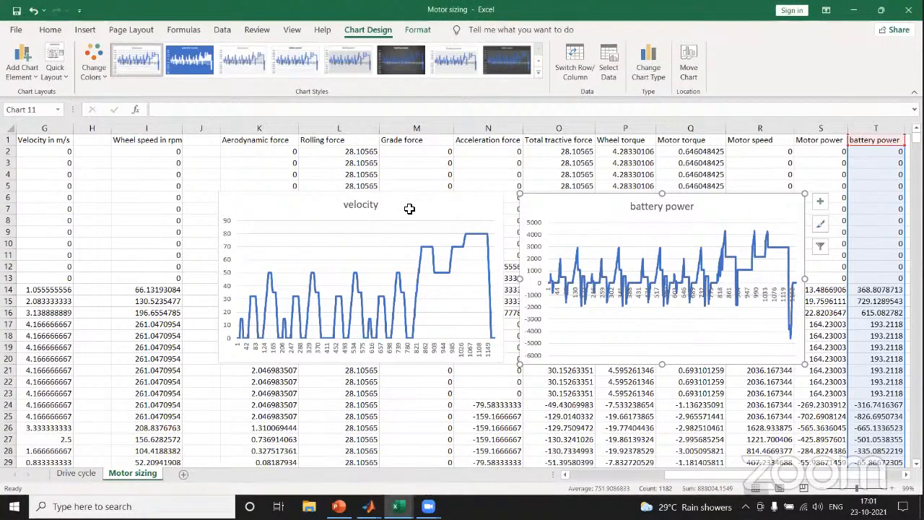
Step: Delete the velocity and battery power charts from the Motor sizing sheet
{"action": "key", "text": "Delete"}
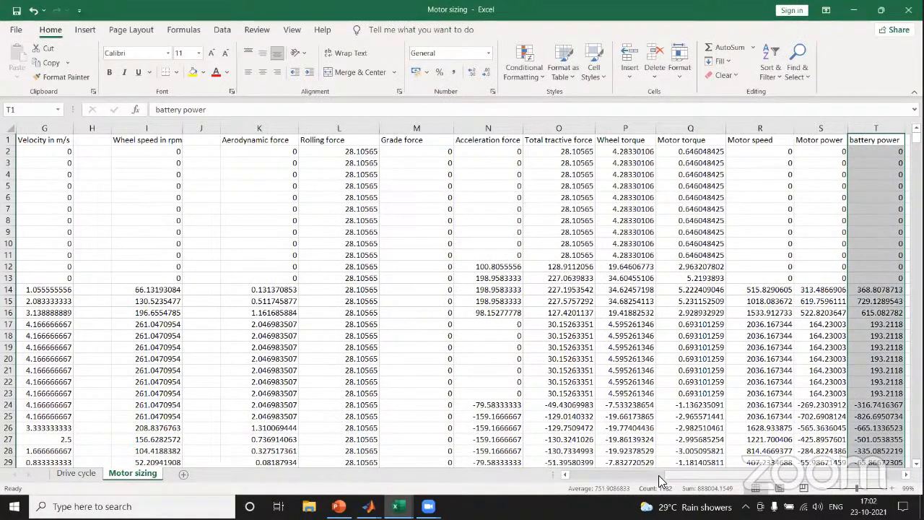
{"action": "scroll", "coordinate": [659, 475], "scroll_direction": "left", "scroll_amount": 1}
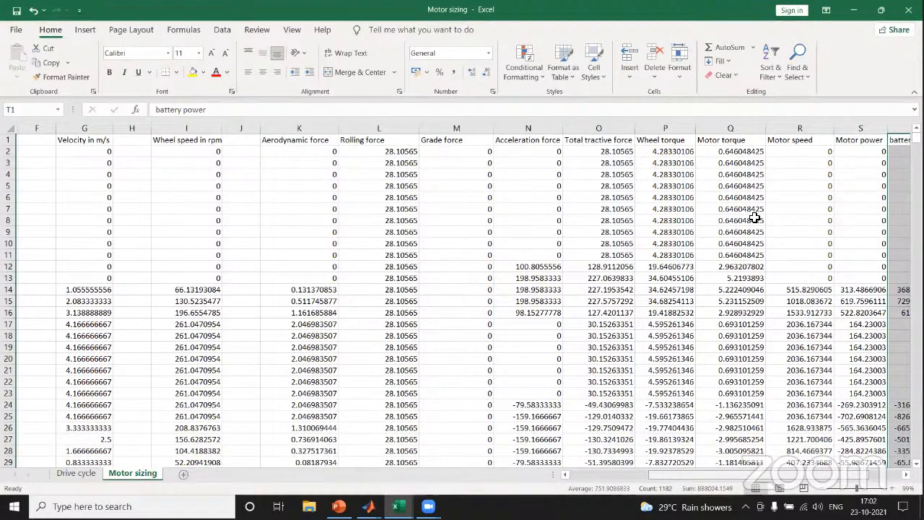
{"action": "scroll", "coordinate": [754, 216], "scroll_direction": "right", "scroll_amount": 2}
{"action": "left_click", "coordinate": [715, 208]}
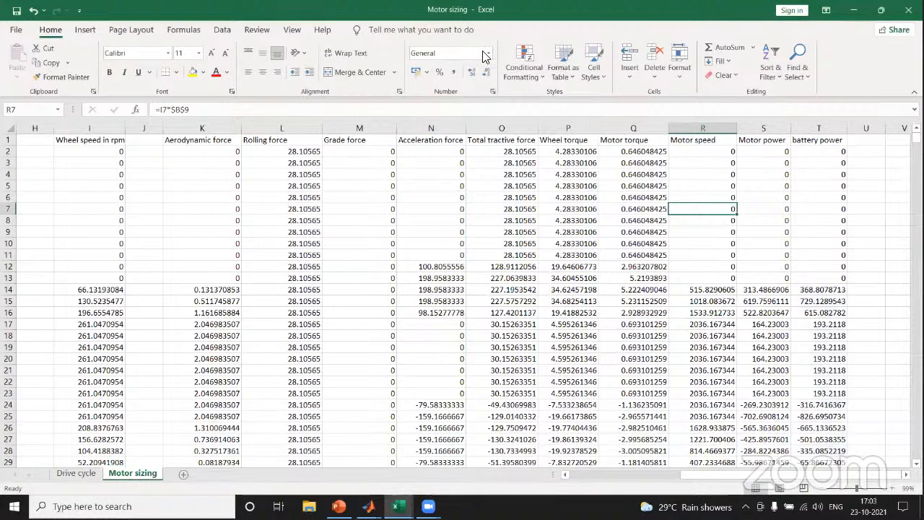
Step: Insert another line chart of the battery power column T, positioned over the Wheel torque to battery power columns, and delete it
{"action": "left_click", "coordinate": [622, 197]}
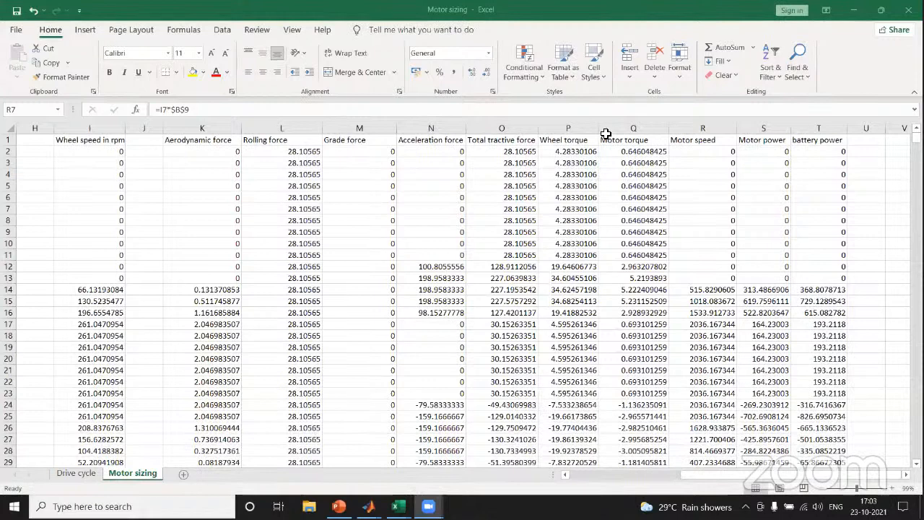
{"action": "left_click", "coordinate": [329, 52]}
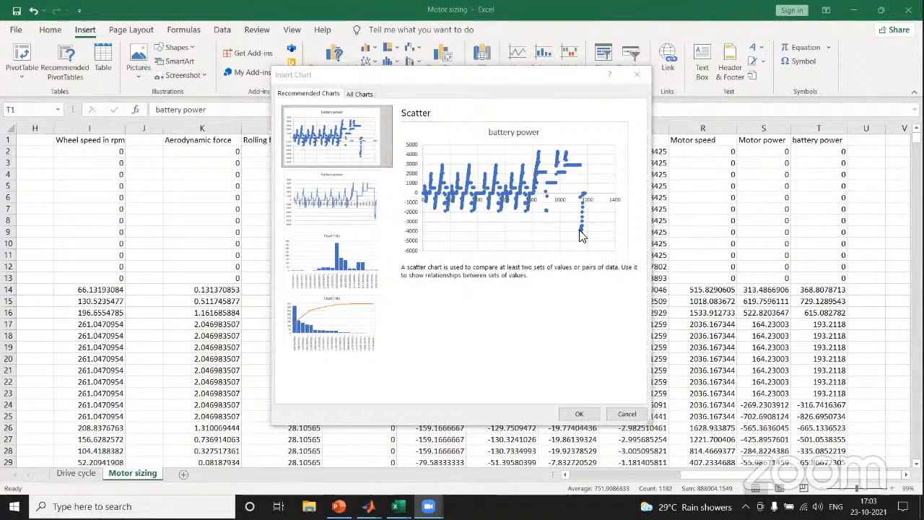
{"action": "left_click", "coordinate": [369, 221]}
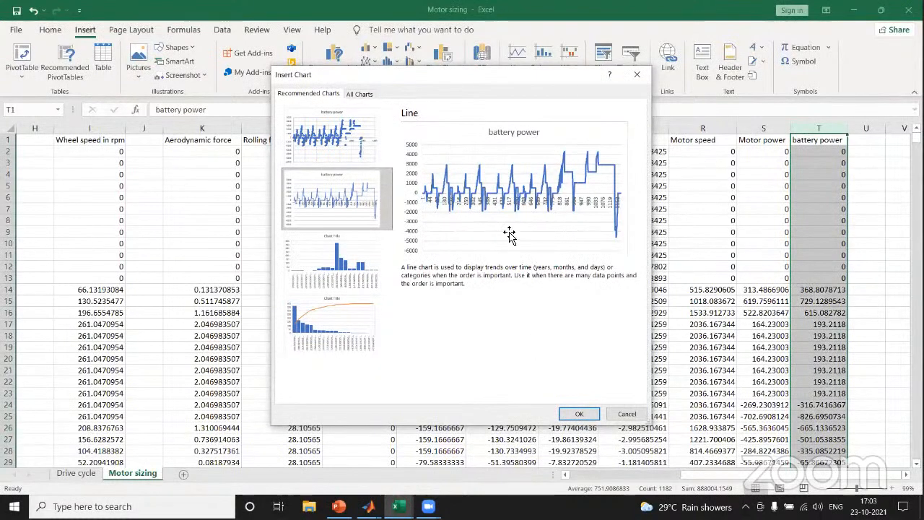
{"action": "key", "text": "Return"}
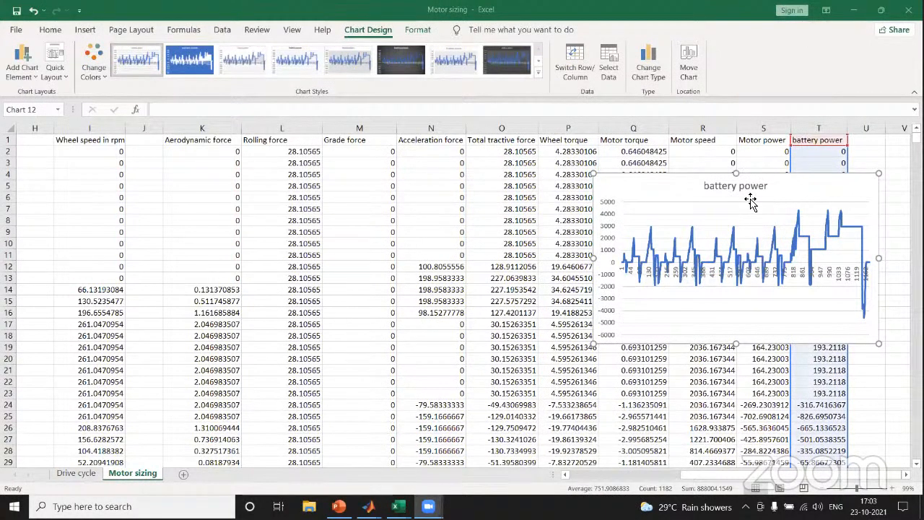
{"action": "left_click", "coordinate": [787, 191]}
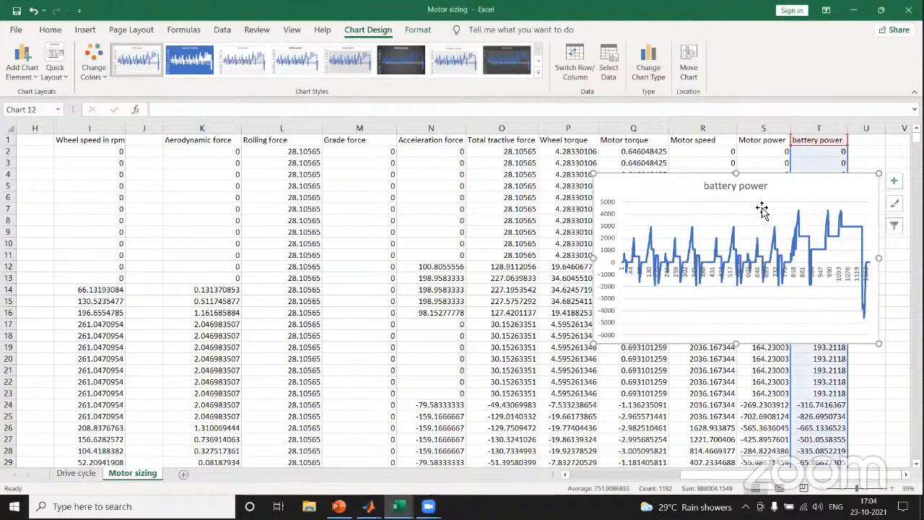
{"action": "left_click_drag", "start_coordinate": [737, 207], "coordinate": [681, 208]}
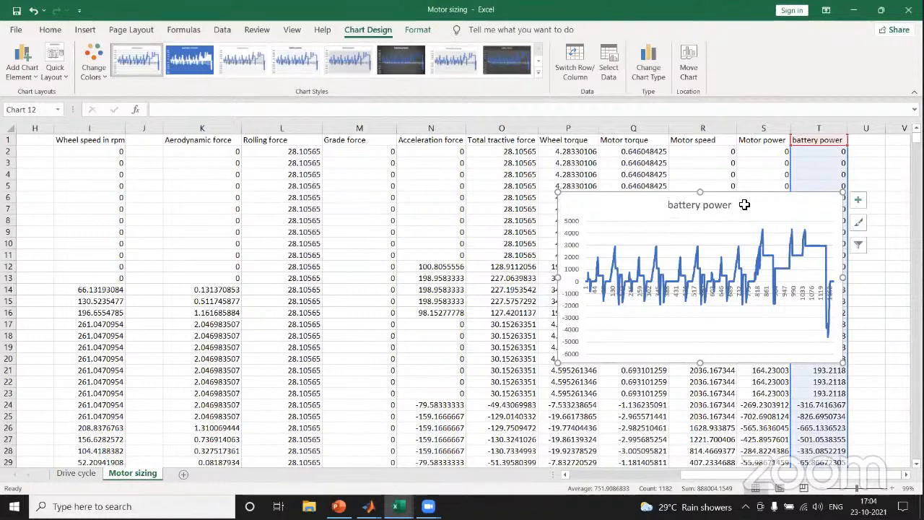
{"action": "key", "text": "Delete"}
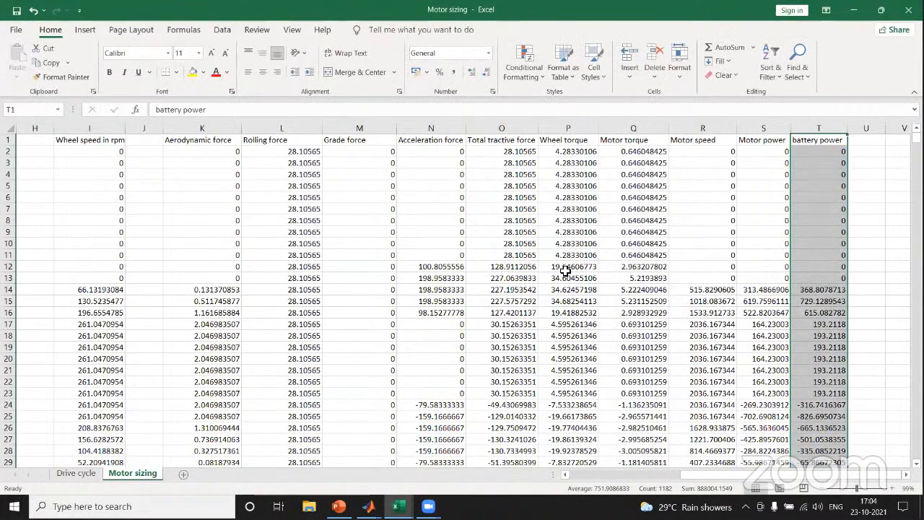
{"action": "left_click_drag", "start_coordinate": [701, 473], "coordinate": [586, 467]}
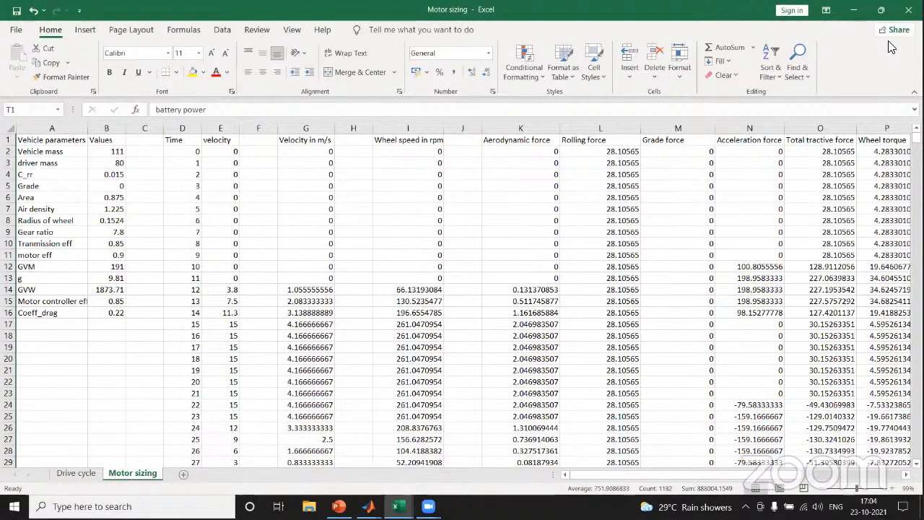
Step: Switch to Chrome, look over the lms.decibelslab.com home page, and open its course list to examine the most trending courses
{"action": "left_click", "coordinate": [855, 11]}
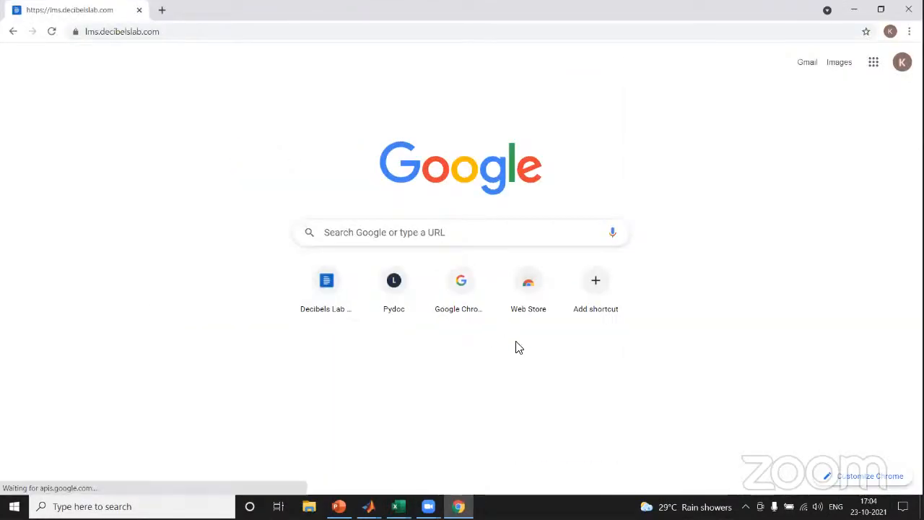
{"action": "scroll", "coordinate": [518, 345], "scroll_direction": "down", "scroll_amount": 3}
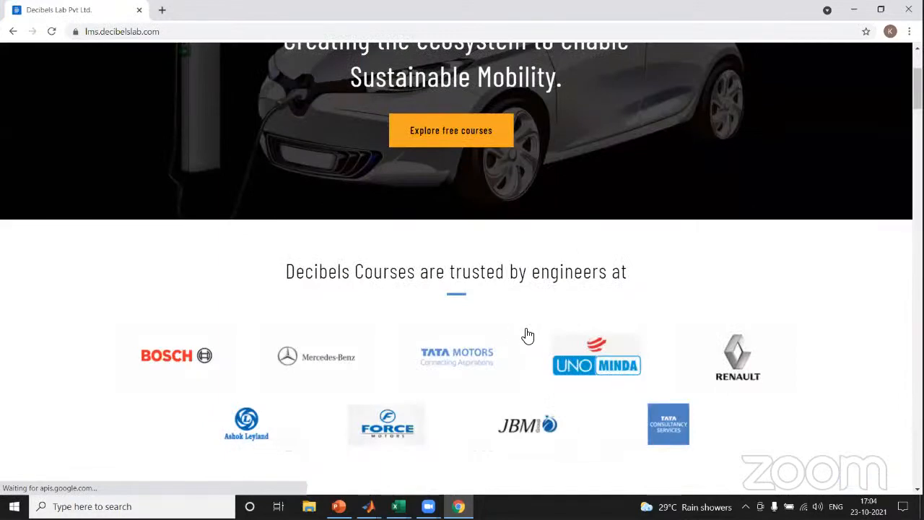
{"action": "scroll", "coordinate": [704, 140], "scroll_direction": "down", "scroll_amount": 4}
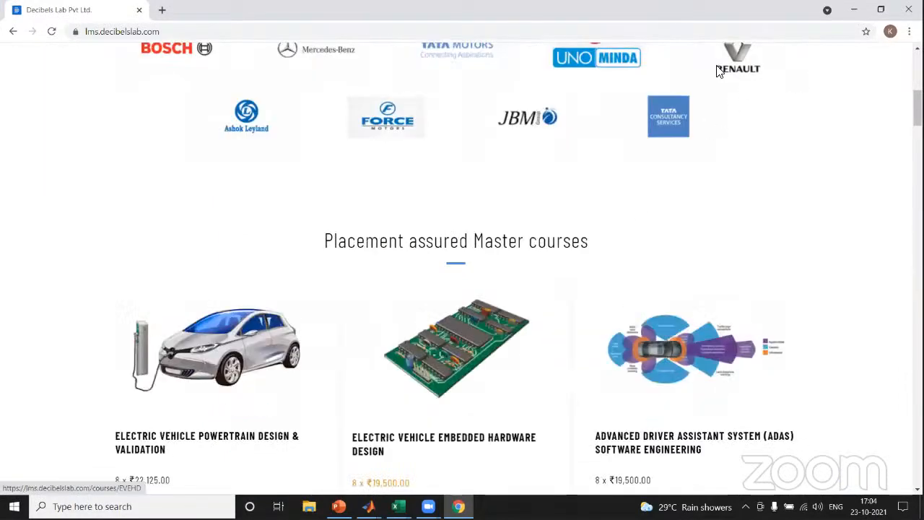
{"action": "scroll", "coordinate": [436, 62], "scroll_direction": "up", "scroll_amount": 6}
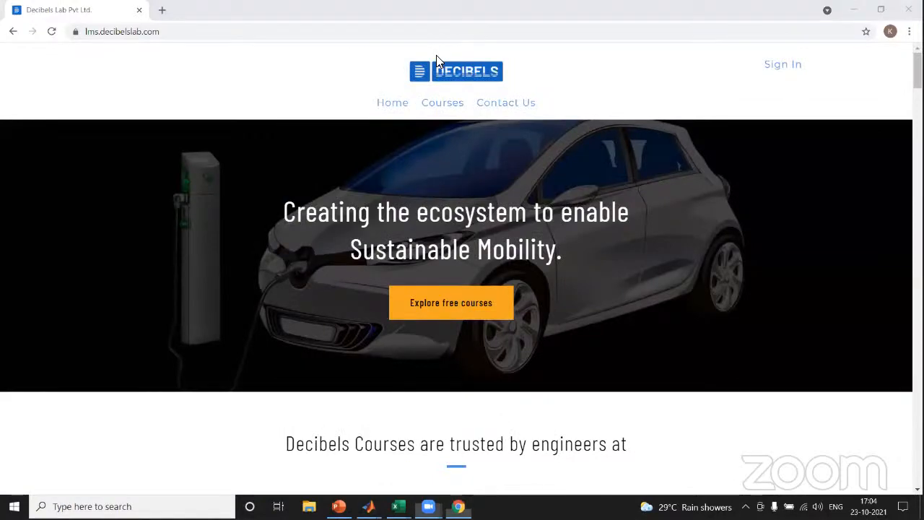
{"action": "left_click", "coordinate": [442, 102]}
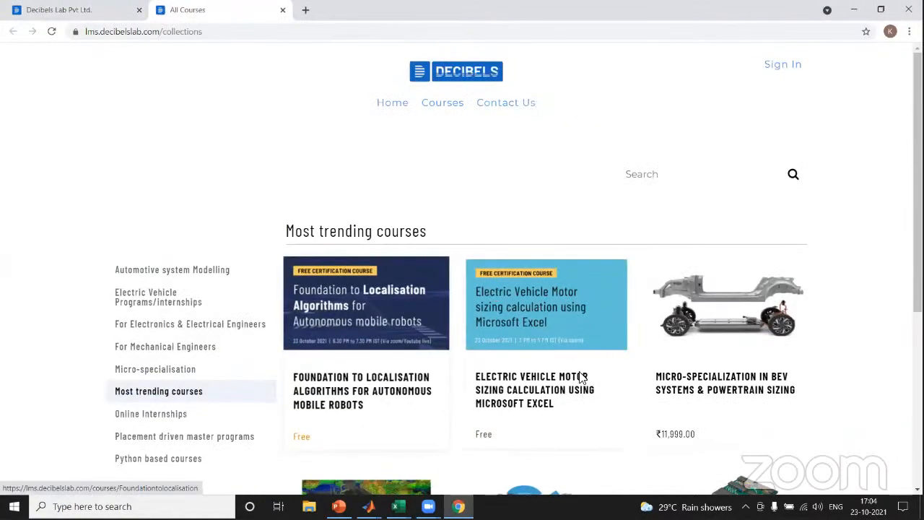
{"action": "scroll", "coordinate": [181, 94], "scroll_direction": "down", "scroll_amount": 4}
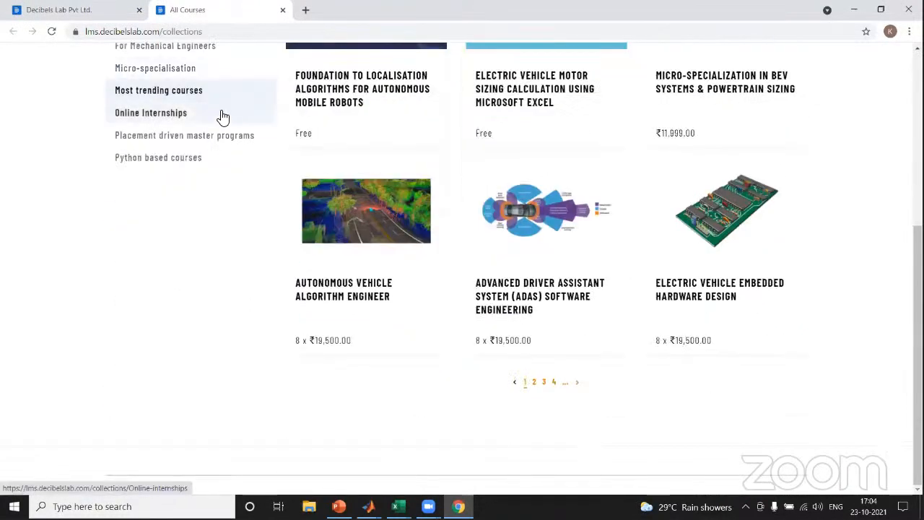
Step: Show the Electric Vehicle Programs/internships category of the course list and examine the courses it offers
{"action": "scroll", "coordinate": [190, 116], "scroll_direction": "up", "scroll_amount": 1}
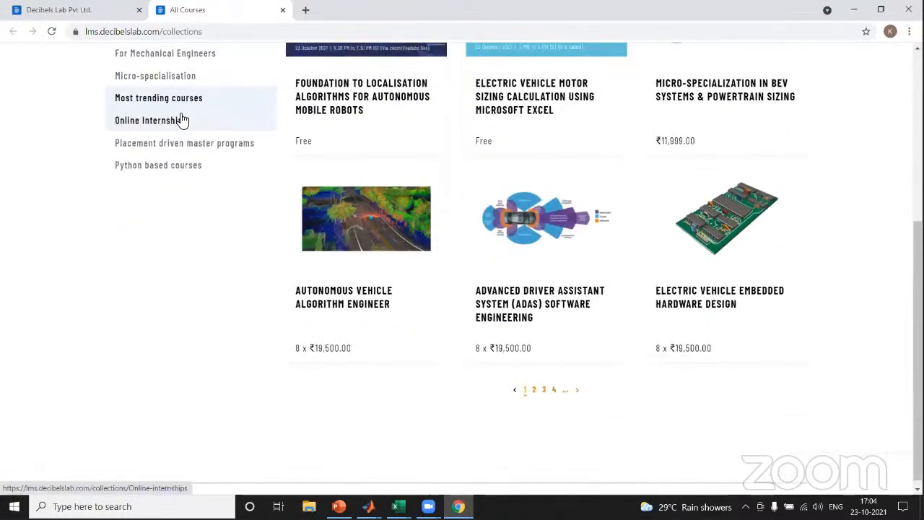
{"action": "scroll", "coordinate": [375, 217], "scroll_direction": "up", "scroll_amount": 1}
{"action": "scroll", "coordinate": [350, 349], "scroll_direction": "up", "scroll_amount": 1}
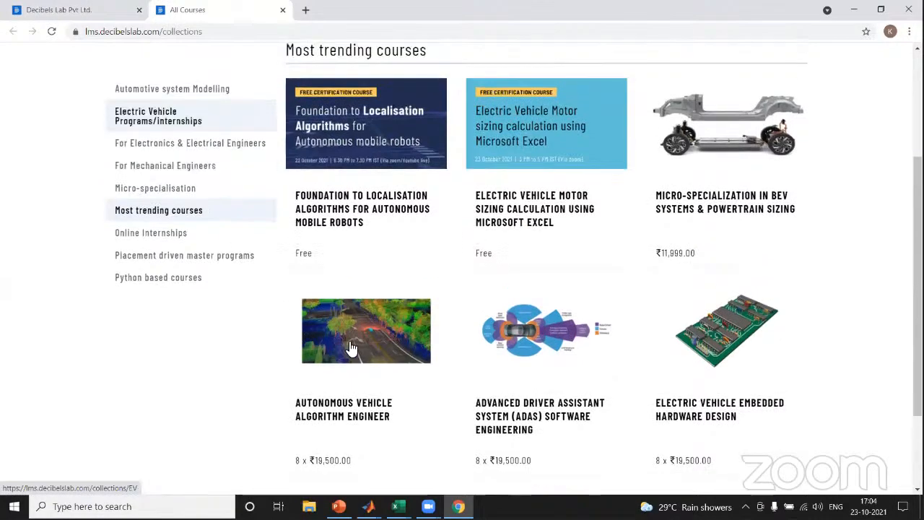
{"action": "scroll", "coordinate": [592, 317], "scroll_direction": "down", "scroll_amount": 1}
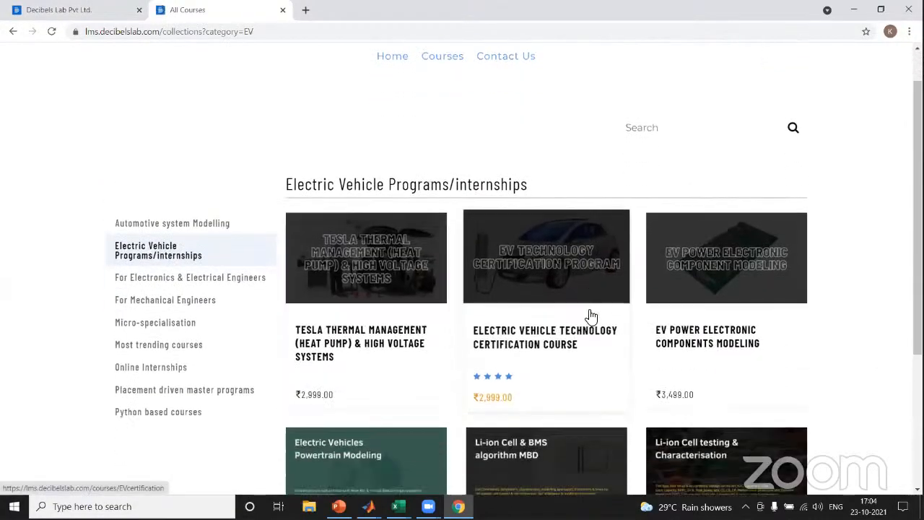
{"action": "scroll", "coordinate": [589, 314], "scroll_direction": "down", "scroll_amount": 2}
{"action": "scroll", "coordinate": [534, 314], "scroll_direction": "up", "scroll_amount": 3}
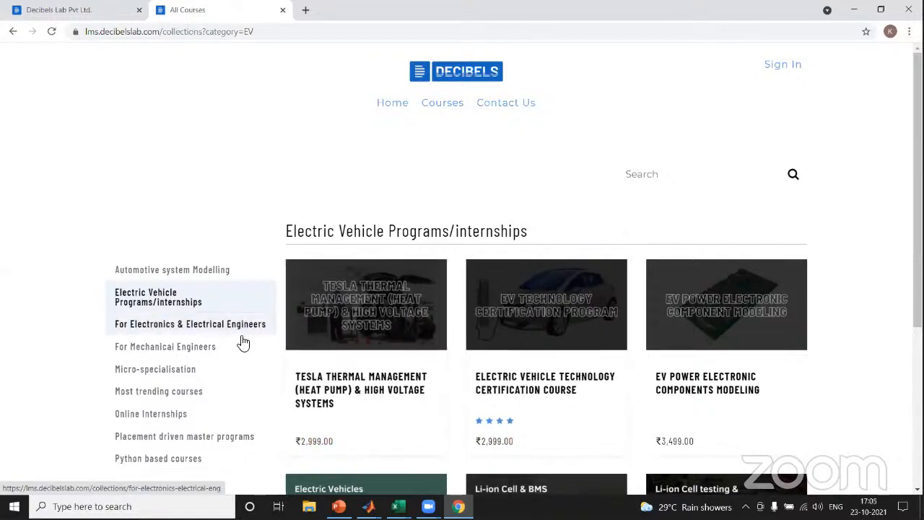
{"action": "scroll", "coordinate": [165, 315], "scroll_direction": "down", "scroll_amount": 1}
{"action": "scroll", "coordinate": [187, 302], "scroll_direction": "down", "scroll_amount": 1}
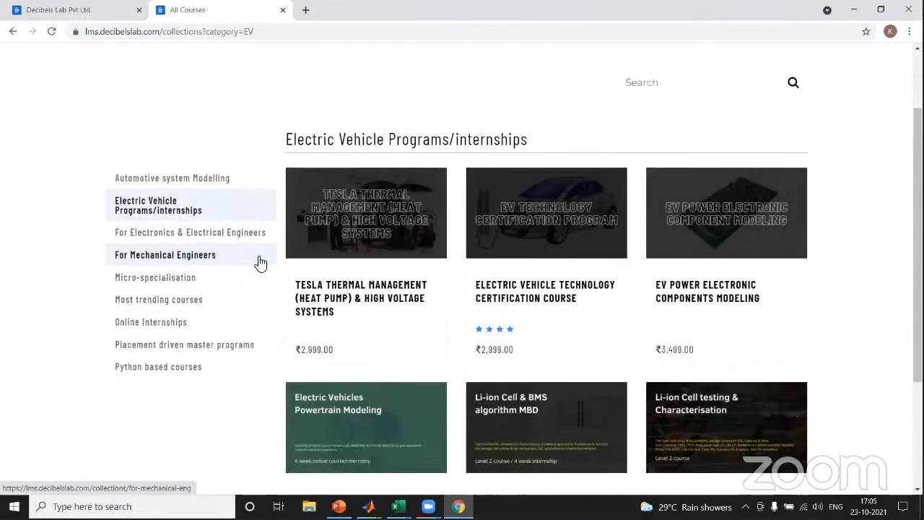
{"action": "scroll", "coordinate": [262, 337], "scroll_direction": "down", "scroll_amount": 1}
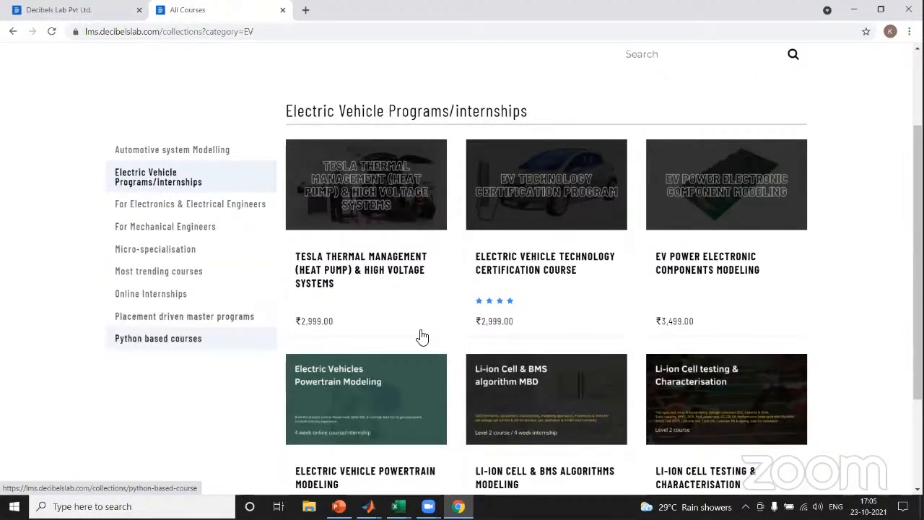
{"action": "scroll", "coordinate": [504, 294], "scroll_direction": "down", "scroll_amount": 2}
{"action": "scroll", "coordinate": [491, 126], "scroll_direction": "down", "scroll_amount": 1}
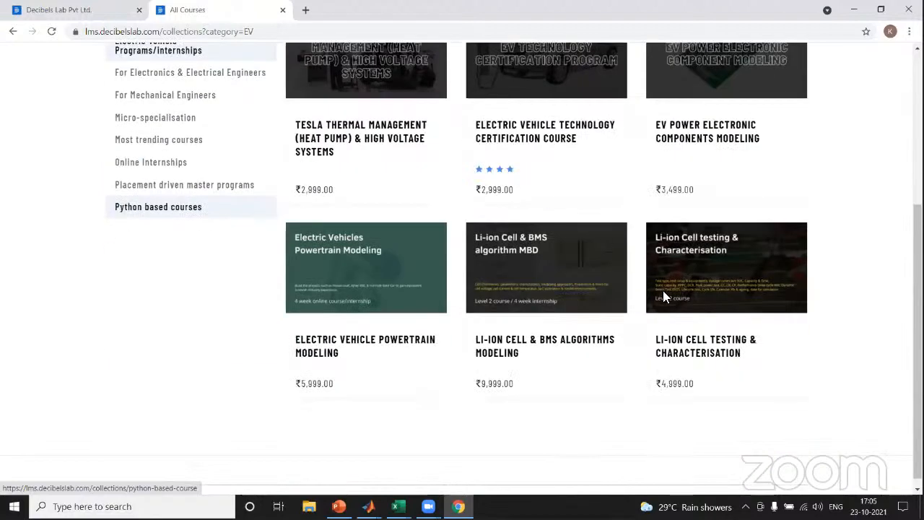
Step: Open the course list in a new tab, look over the most trending courses, and return to the site's home page
{"action": "left_click", "coordinate": [604, 352]}
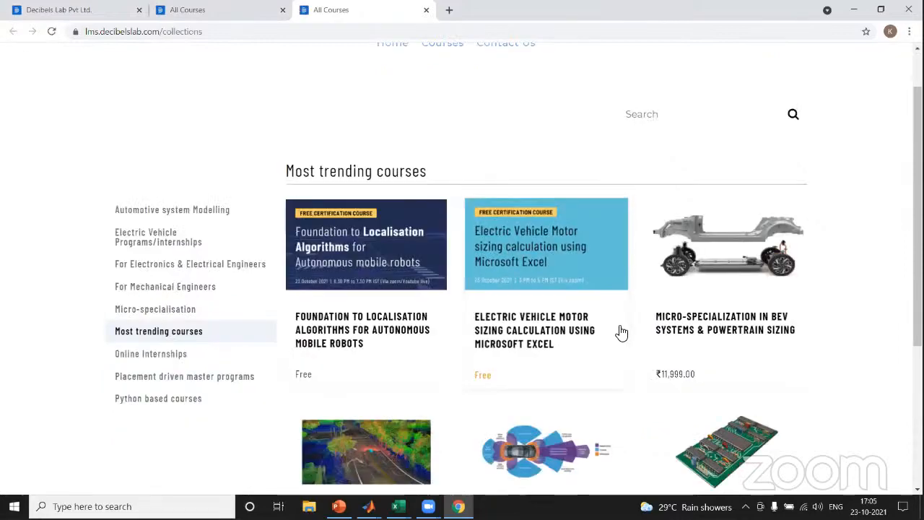
{"action": "scroll", "coordinate": [622, 332], "scroll_direction": "down", "scroll_amount": 3}
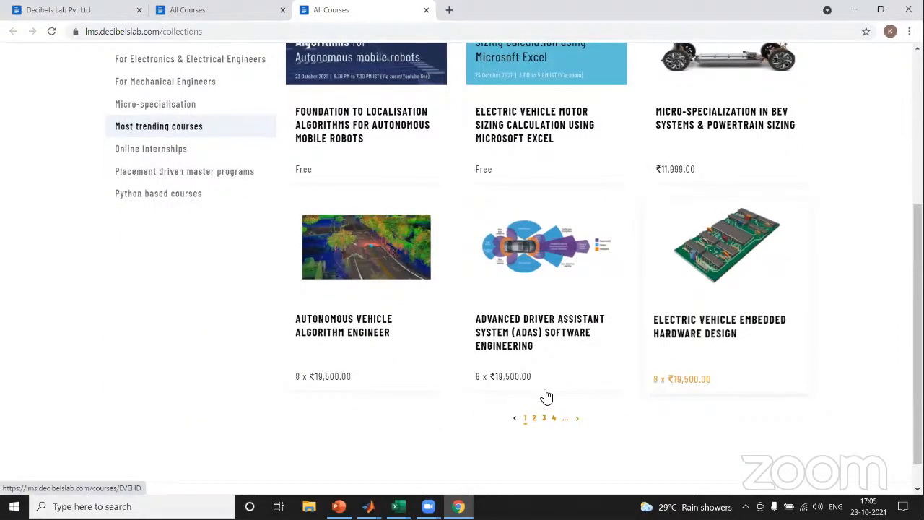
{"action": "left_click", "coordinate": [534, 382]}
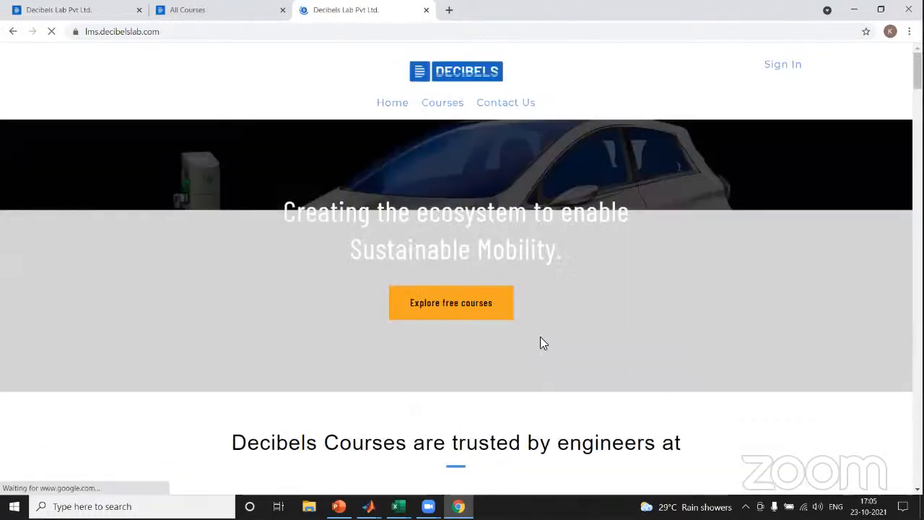
Step: Examine the home page's Micro-Specialisation courses, certification programs and internships, trending courses, and past student placements
{"action": "scroll", "coordinate": [545, 345], "scroll_direction": "down", "scroll_amount": 2}
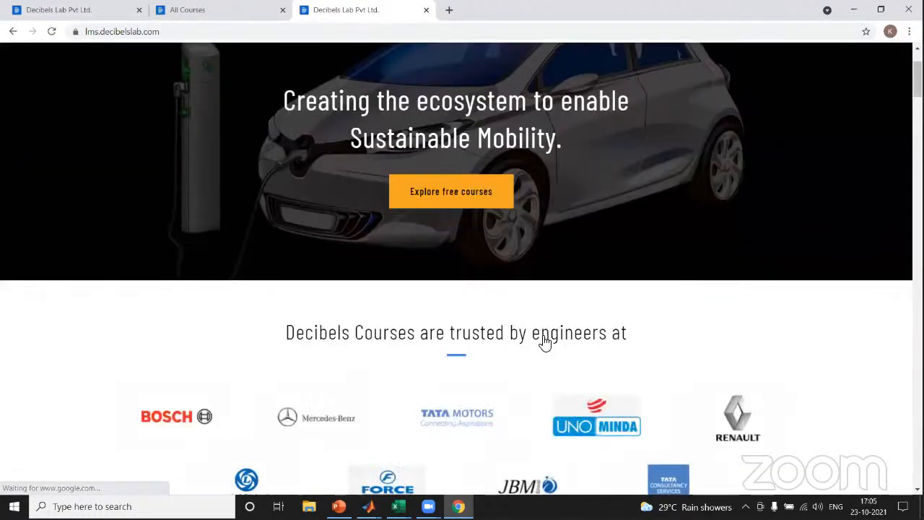
{"action": "scroll", "coordinate": [544, 344], "scroll_direction": "down", "scroll_amount": 10}
{"action": "scroll", "coordinate": [183, 266], "scroll_direction": "down", "scroll_amount": 3}
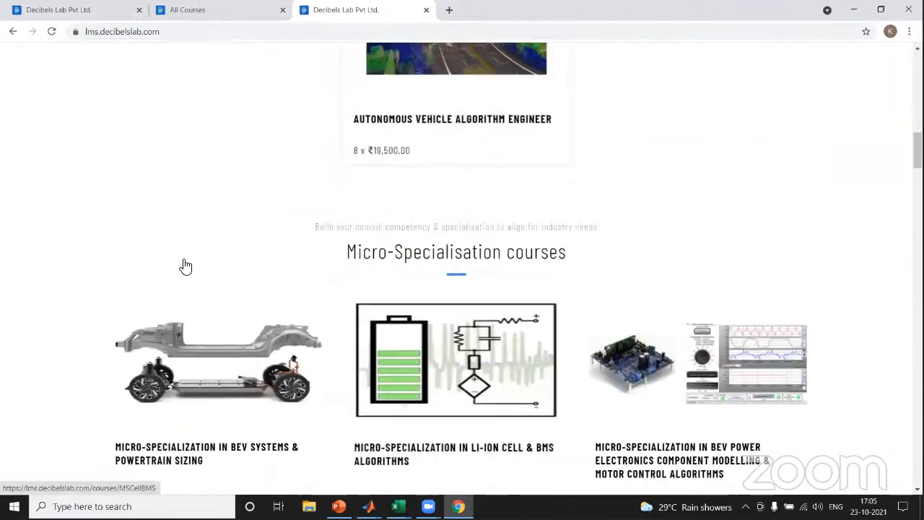
{"action": "scroll", "coordinate": [186, 266], "scroll_direction": "down", "scroll_amount": 2}
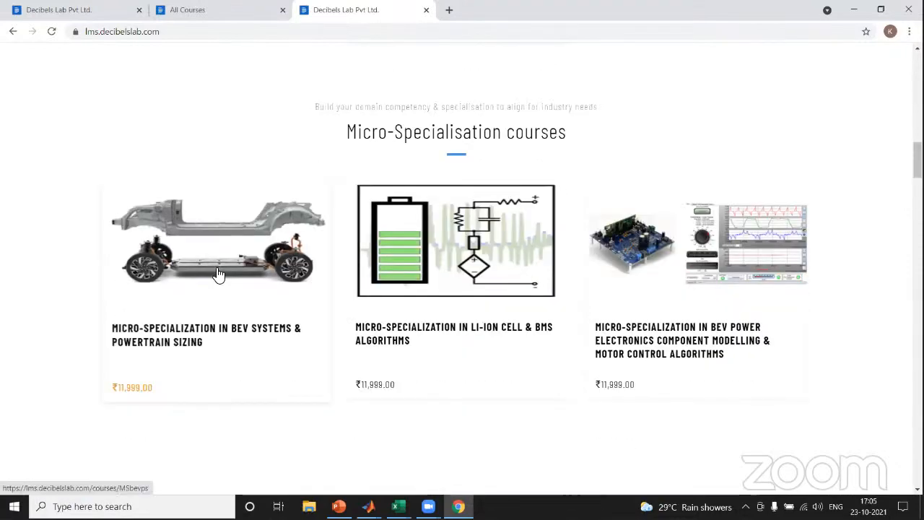
{"action": "scroll", "coordinate": [212, 268], "scroll_direction": "down", "scroll_amount": 2}
{"action": "scroll", "coordinate": [219, 274], "scroll_direction": "down", "scroll_amount": 2}
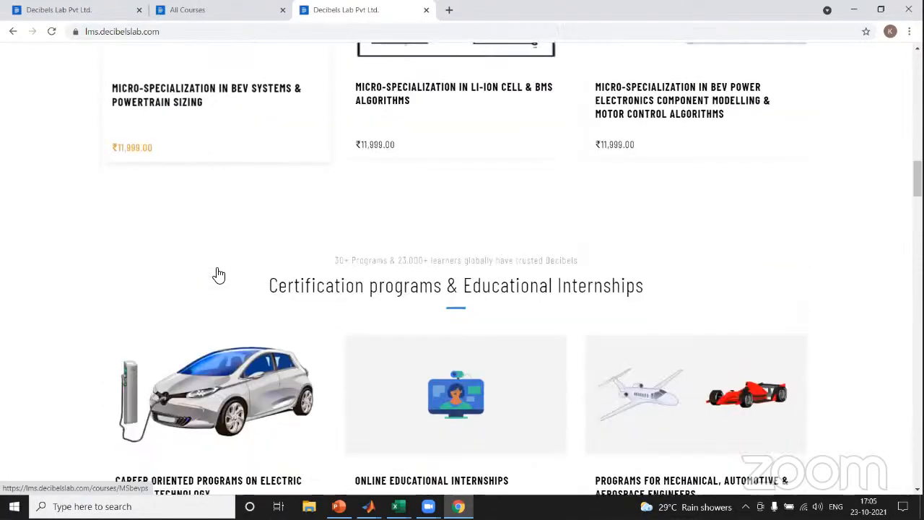
{"action": "scroll", "coordinate": [218, 274], "scroll_direction": "down", "scroll_amount": 3}
{"action": "scroll", "coordinate": [219, 275], "scroll_direction": "down", "scroll_amount": 1}
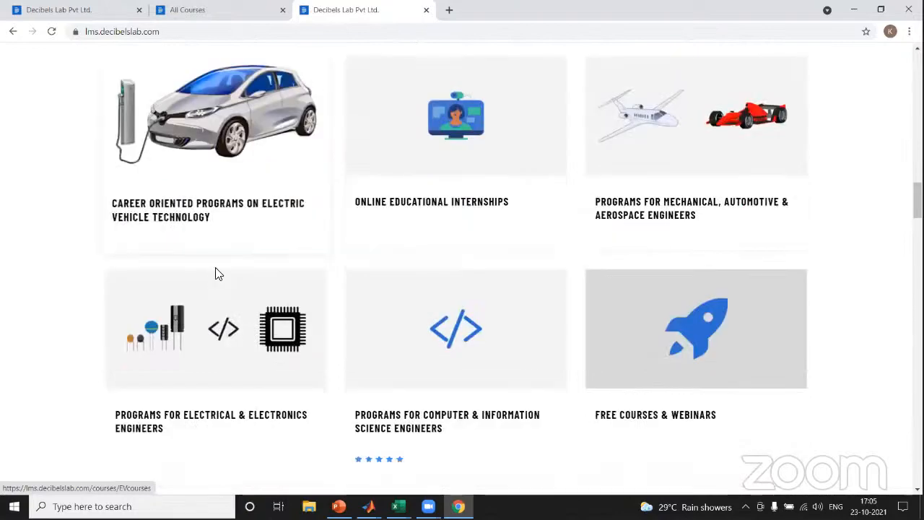
{"action": "scroll", "coordinate": [219, 274], "scroll_direction": "down", "scroll_amount": 3}
{"action": "scroll", "coordinate": [219, 274], "scroll_direction": "down", "scroll_amount": 1}
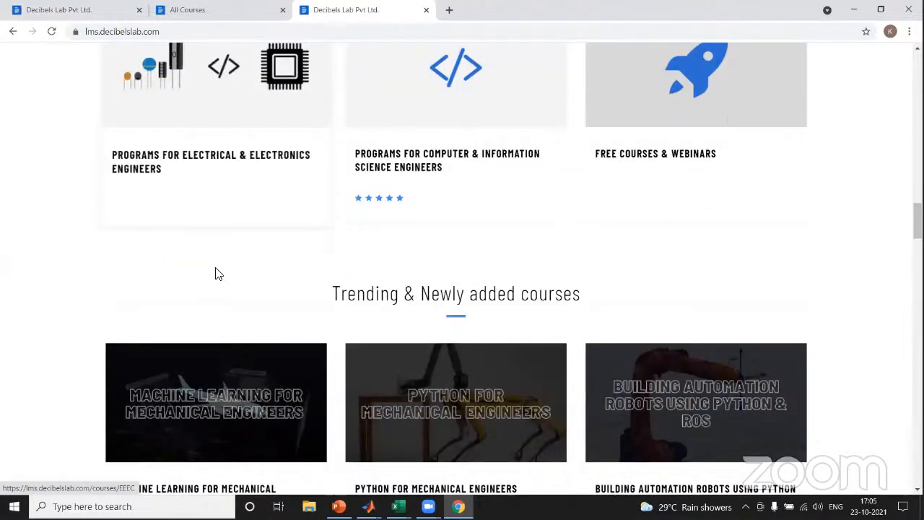
{"action": "scroll", "coordinate": [218, 274], "scroll_direction": "down", "scroll_amount": 4}
{"action": "scroll", "coordinate": [221, 269], "scroll_direction": "down", "scroll_amount": 5}
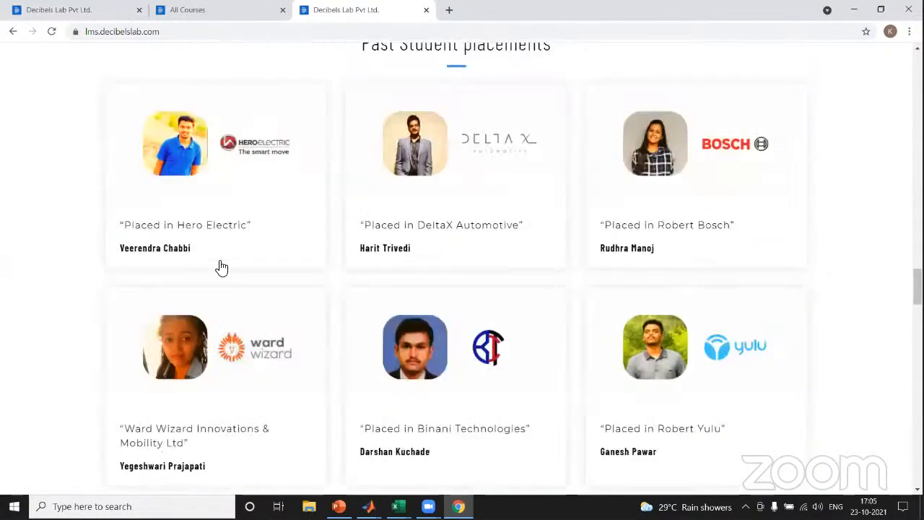
Step: Open the Career oriented programs on Electric Vehicle Technology page from the home page's certification programs
{"action": "scroll", "coordinate": [222, 267], "scroll_direction": "up", "scroll_amount": 5}
{"action": "scroll", "coordinate": [221, 268], "scroll_direction": "up", "scroll_amount": 5}
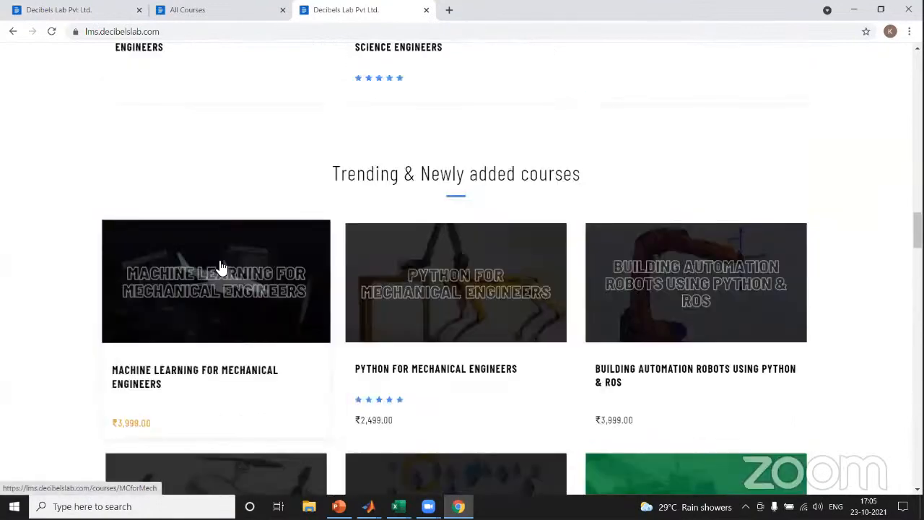
{"action": "scroll", "coordinate": [242, 283], "scroll_direction": "up", "scroll_amount": 4}
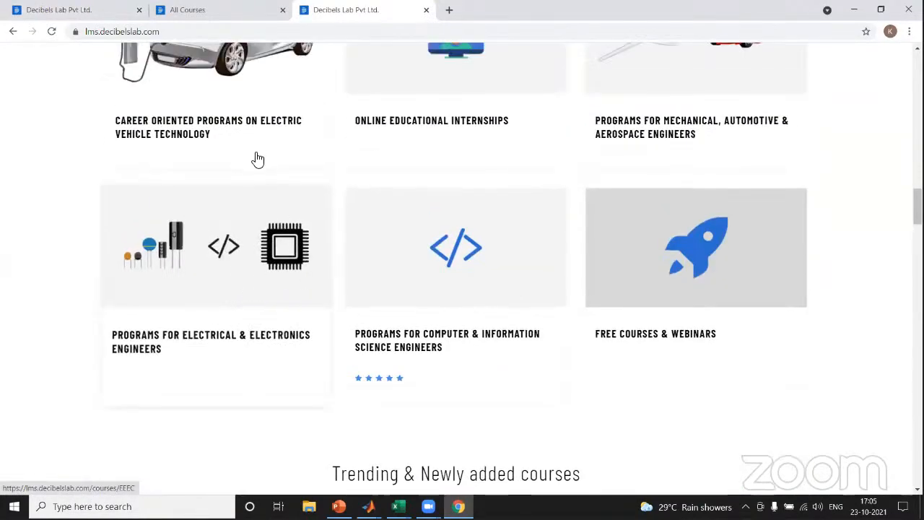
{"action": "scroll", "coordinate": [242, 159], "scroll_direction": "up", "scroll_amount": 1}
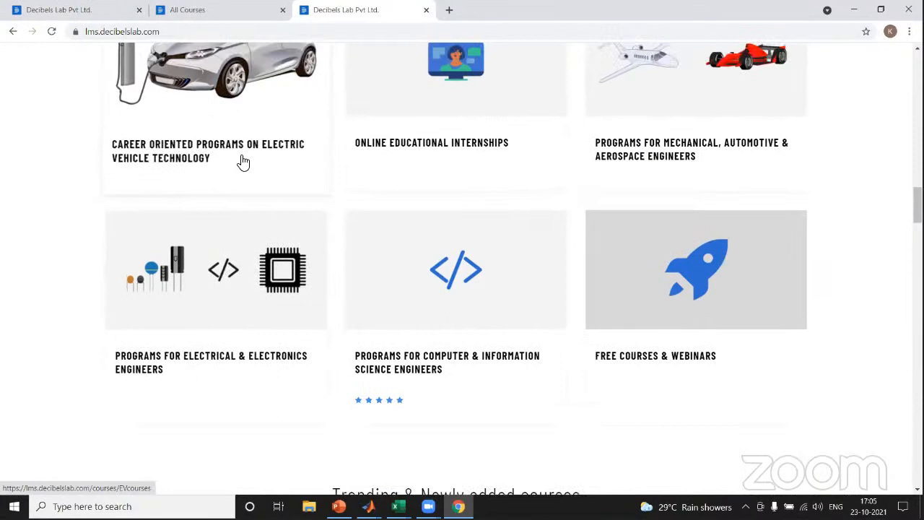
{"action": "scroll", "coordinate": [242, 162], "scroll_direction": "up", "scroll_amount": 2}
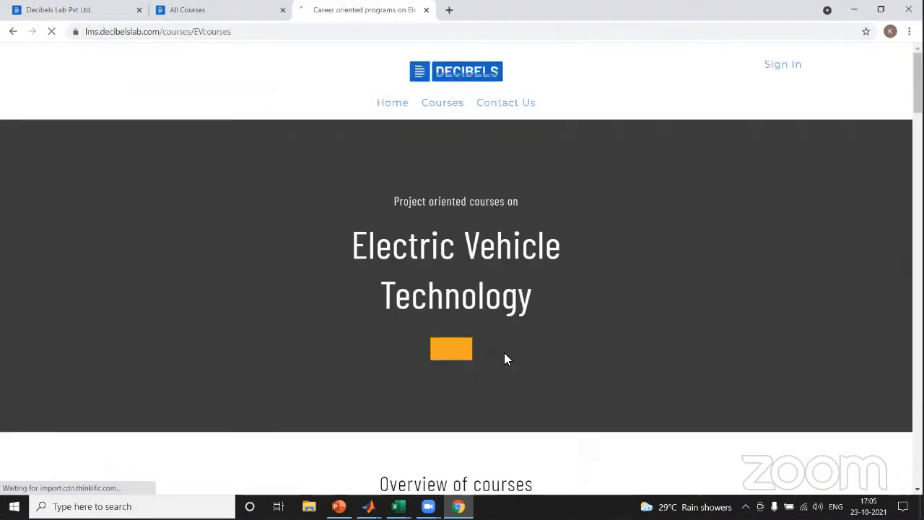
Step: Review the overview of courses, the Level 1 course purpose, and the Level 1 Courses on the Electric Vehicle Technology page
{"action": "scroll", "coordinate": [508, 359], "scroll_direction": "down", "scroll_amount": 3}
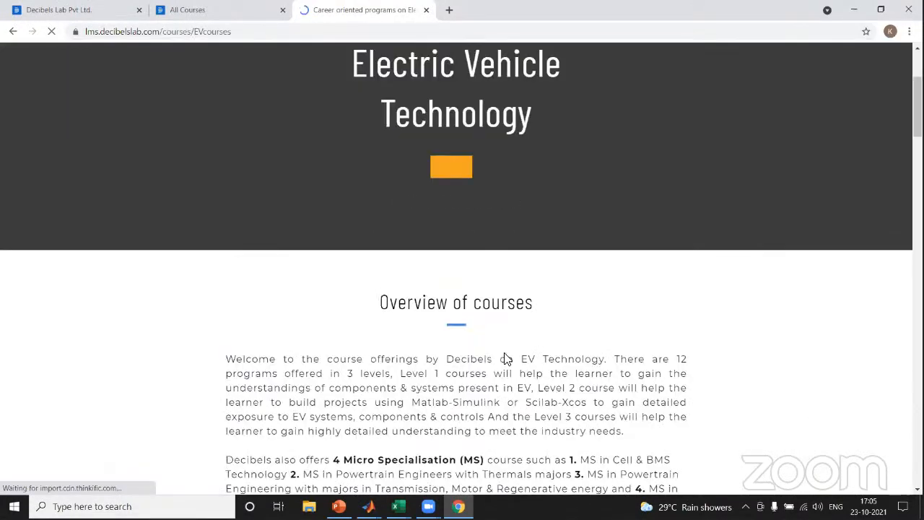
{"action": "scroll", "coordinate": [505, 359], "scroll_direction": "down", "scroll_amount": 6}
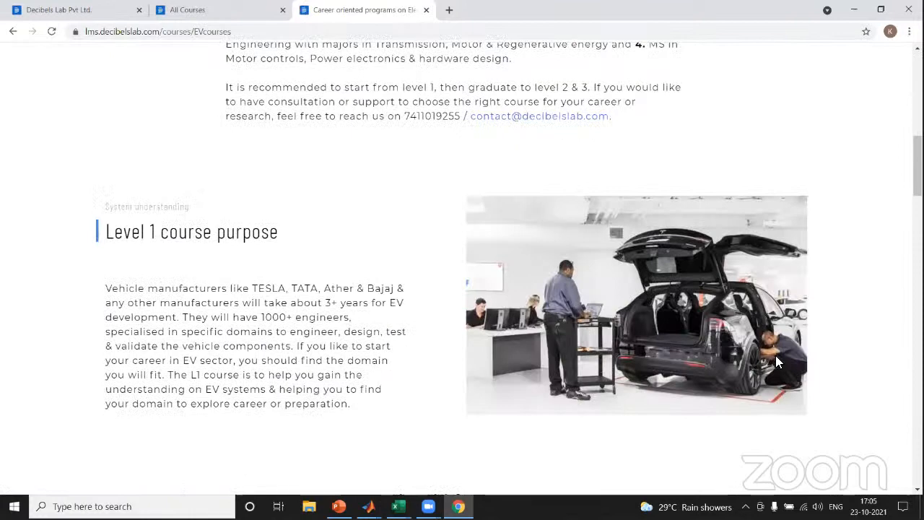
{"action": "scroll", "coordinate": [777, 361], "scroll_direction": "down", "scroll_amount": 8}
{"action": "scroll", "coordinate": [760, 361], "scroll_direction": "up", "scroll_amount": 3}
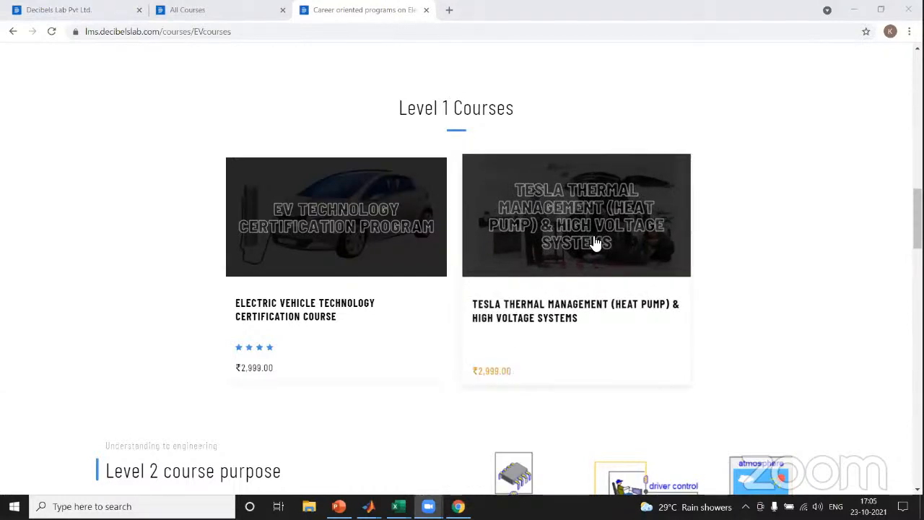
Step: Circle the Electric Vehicle Powertrain Modeling course in the Level 2 courses section with a freehand red annotation
{"action": "scroll", "coordinate": [594, 243], "scroll_direction": "down", "scroll_amount": 4}
{"action": "scroll", "coordinate": [333, 44], "scroll_direction": "down", "scroll_amount": 5}
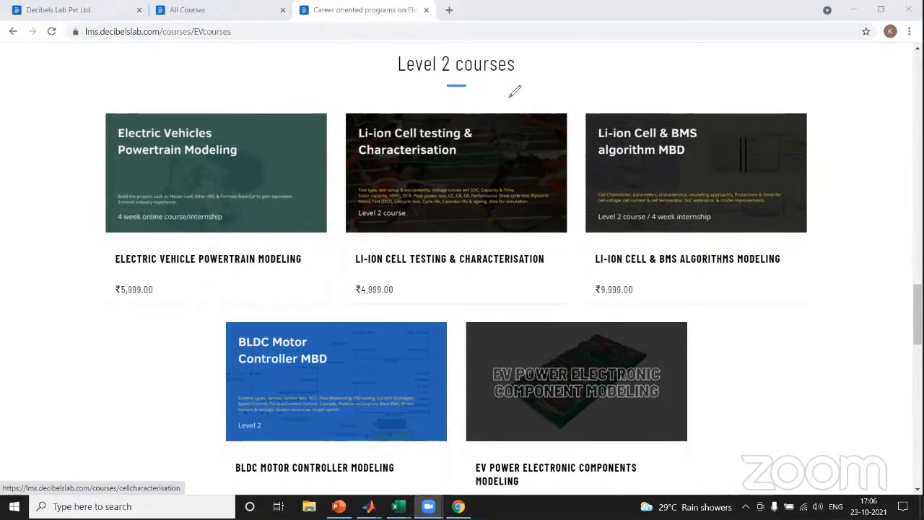
{"action": "mouse_move", "coordinate": [264, 95]}
{"action": "left_mouse_down"}
{"action": "mouse_move", "coordinate": [148, 335]}
{"action": "mouse_move", "coordinate": [278, 331]}
{"action": "mouse_move", "coordinate": [333, 314]}
{"action": "mouse_move", "coordinate": [342, 107]}
{"action": "mouse_move", "coordinate": [254, 93]}
{"action": "left_mouse_up"}
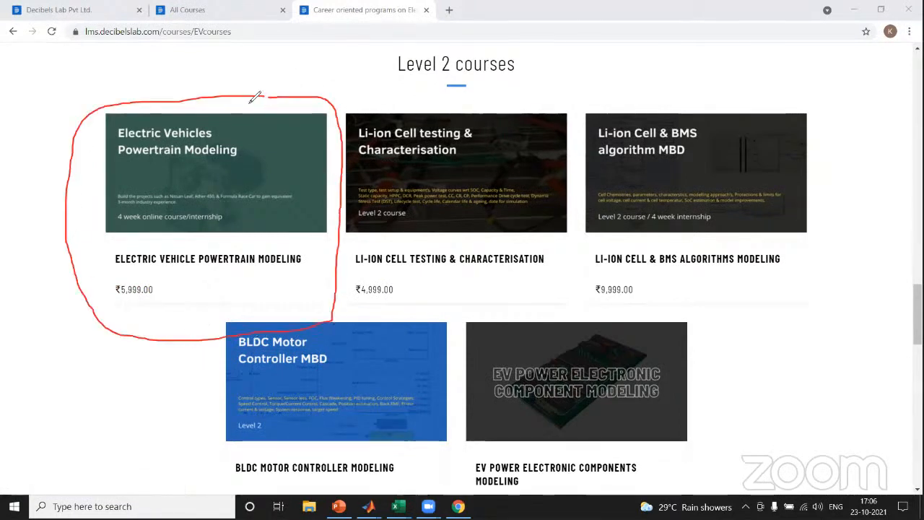